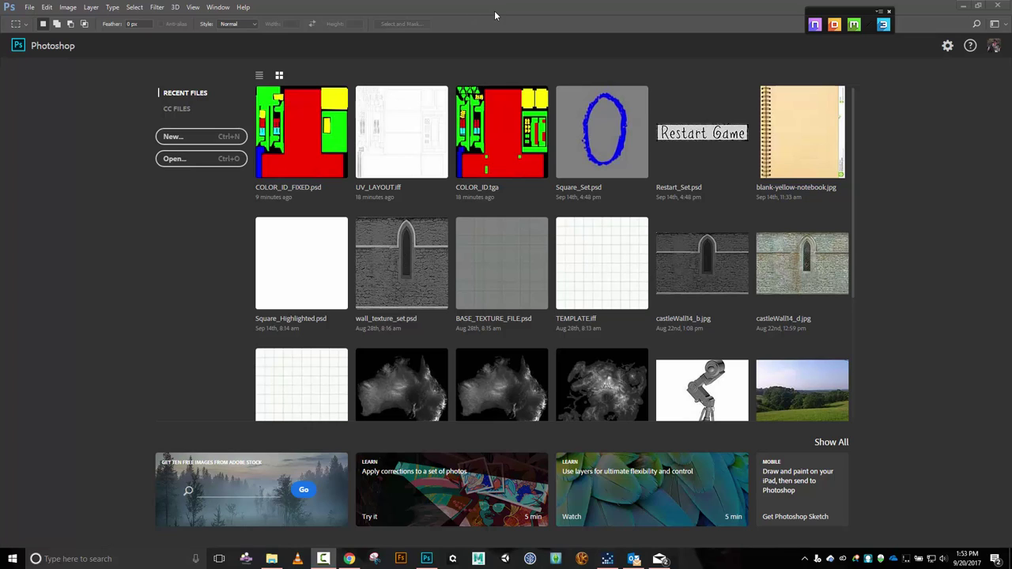
Load Large_Container.obj from the Large Container Material Set folder as the DDO mesh.
click(836, 28)
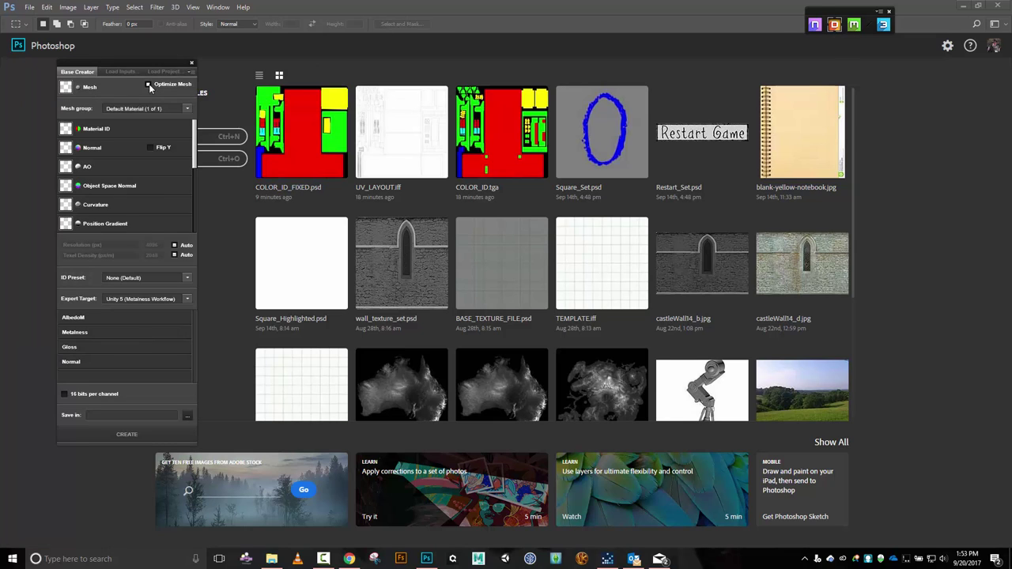
click(71, 90)
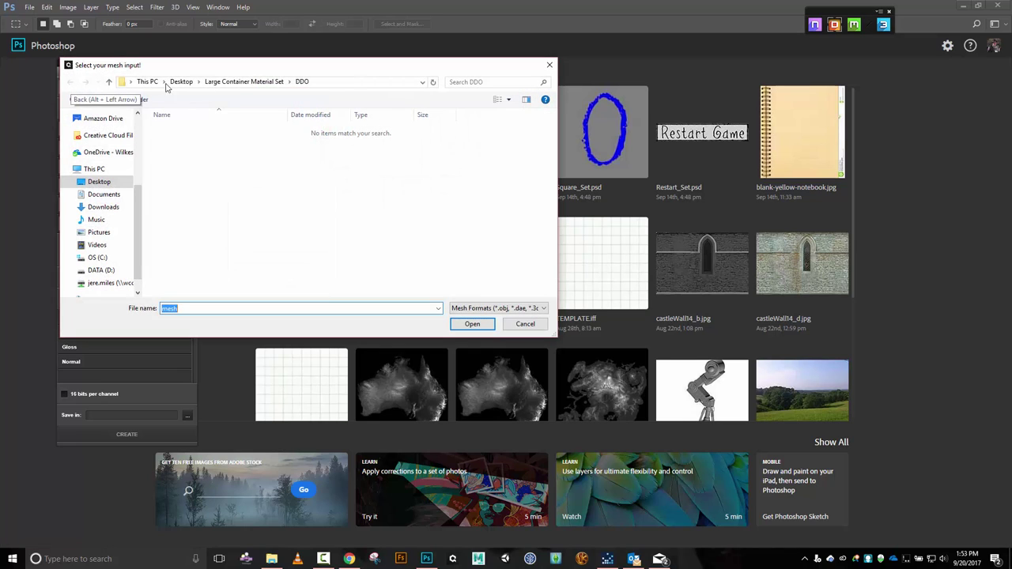
click(238, 82)
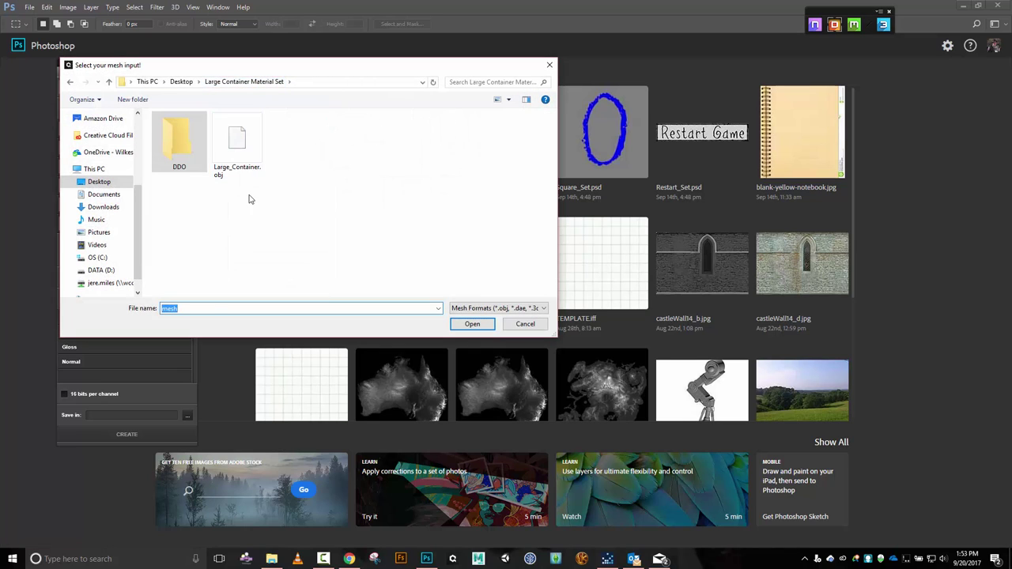
click(235, 155)
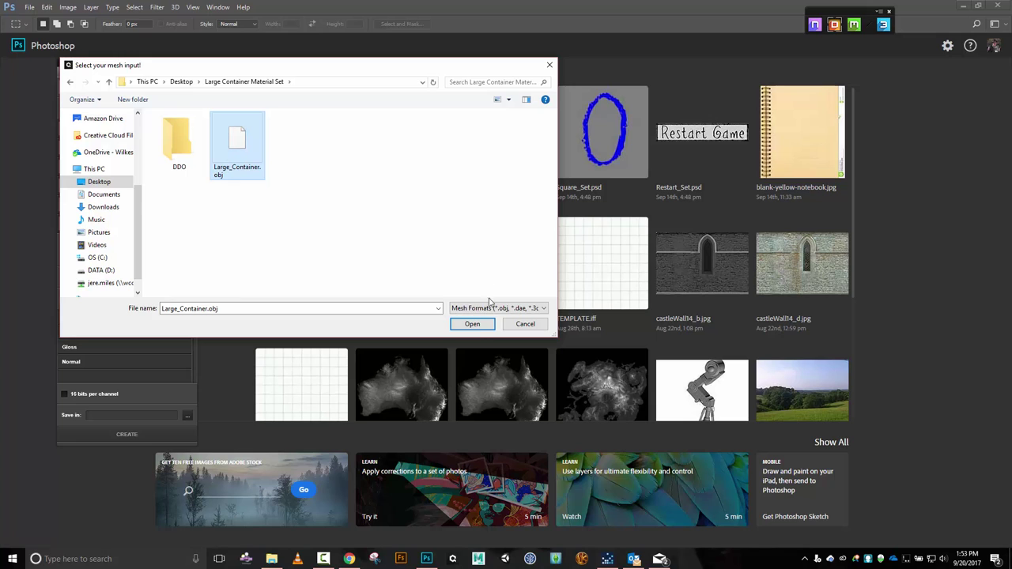
click(473, 325)
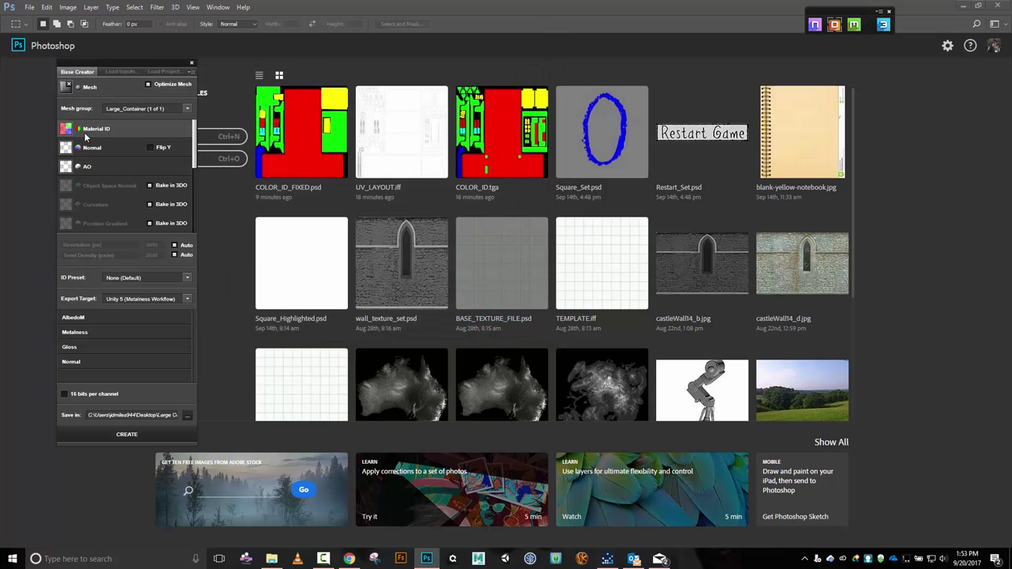
Load COLOR_ID_FIXED as the container's material ID map.
click(84, 138)
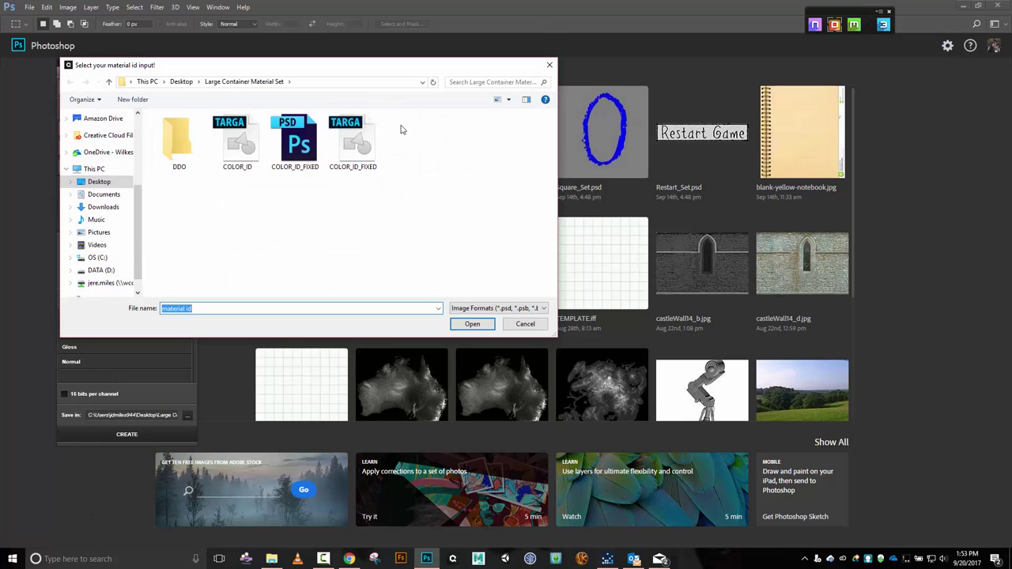
click(364, 140)
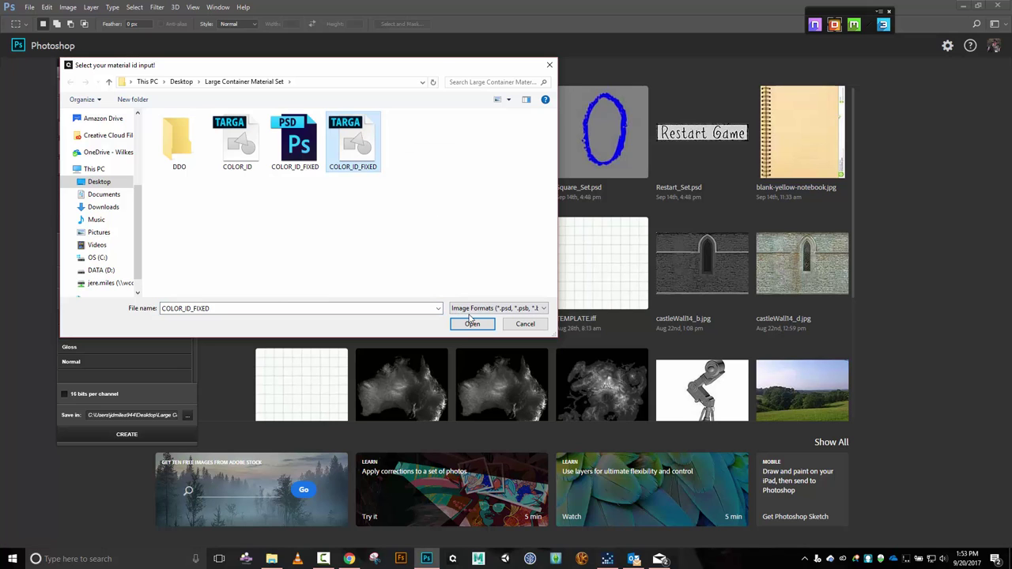
click(472, 324)
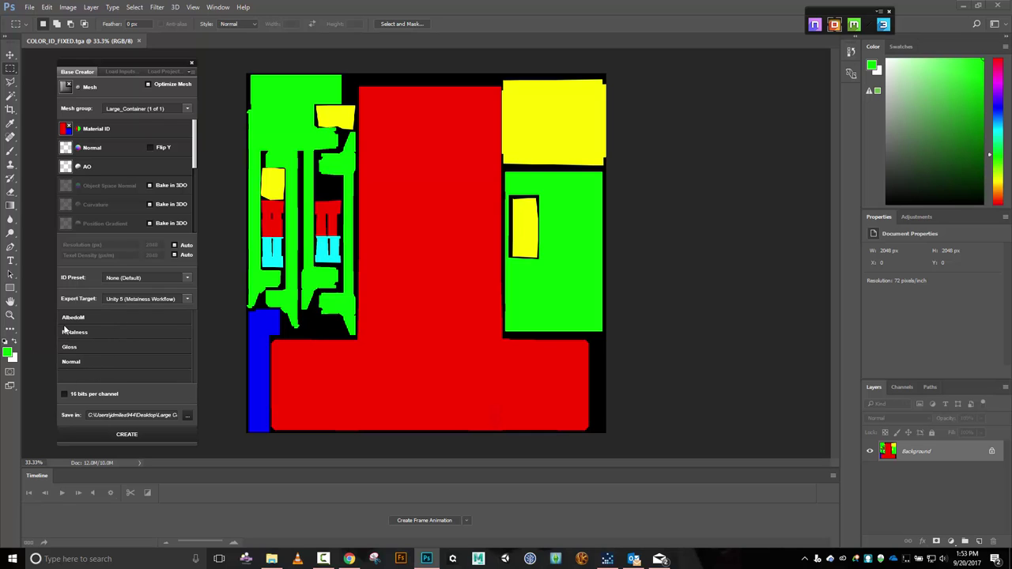
Try the Specular PBR (Default) export target, then set it back to Unity 5 (Metalness Workflow).
click(189, 301)
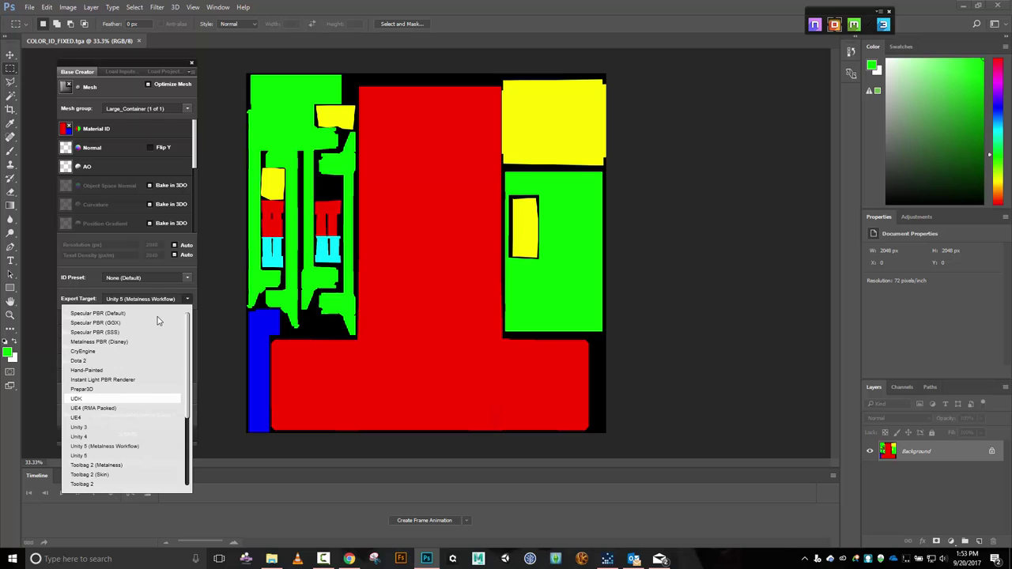
click(127, 316)
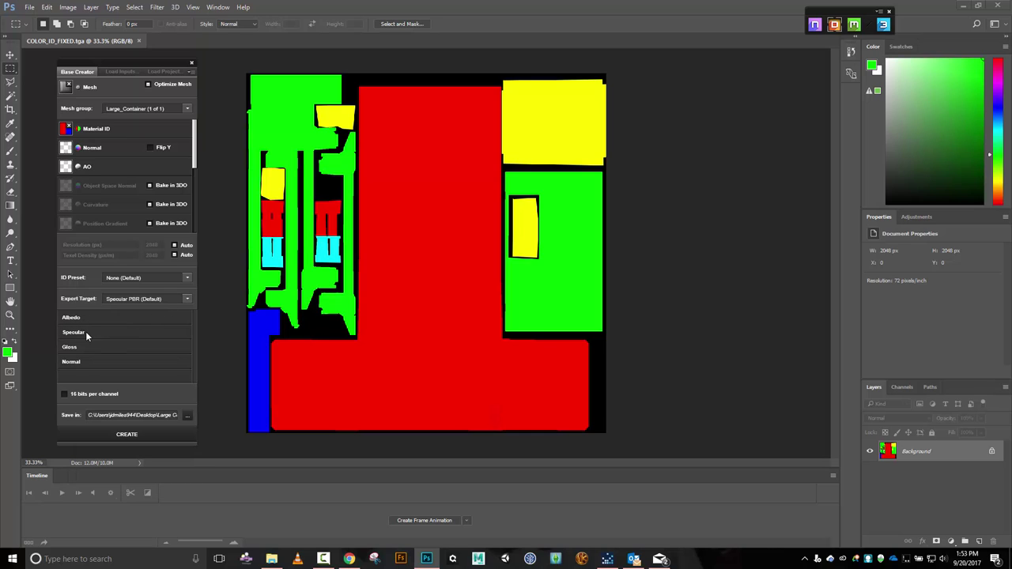
click(183, 300)
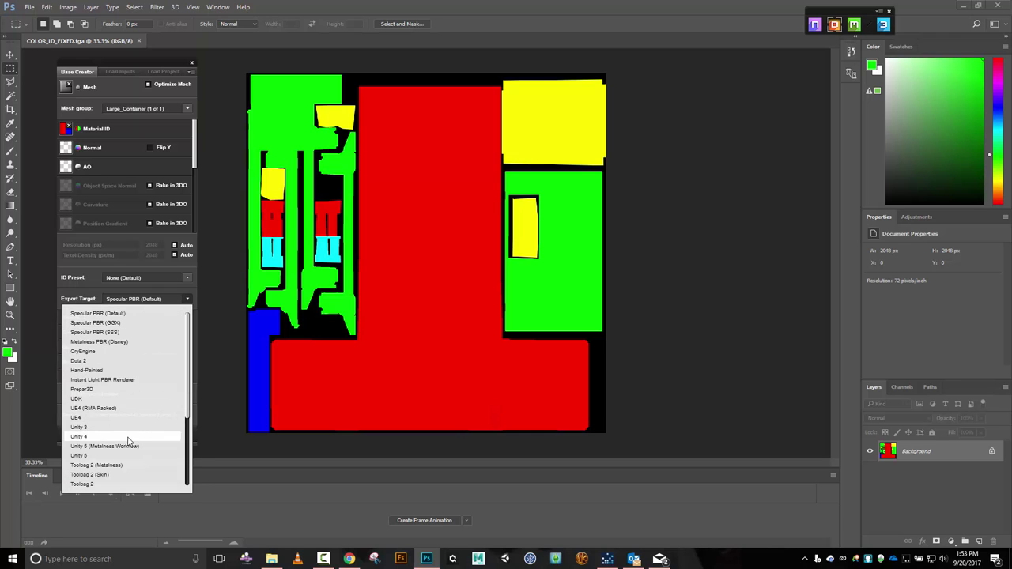
click(126, 447)
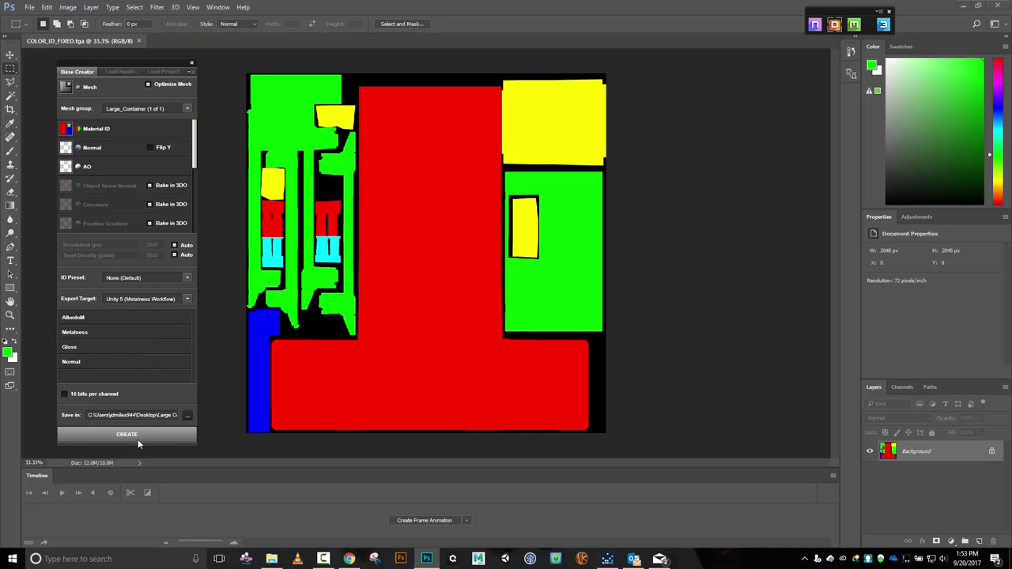
Save the texture set to the DDO folder and create the Large_Container project.
click(188, 417)
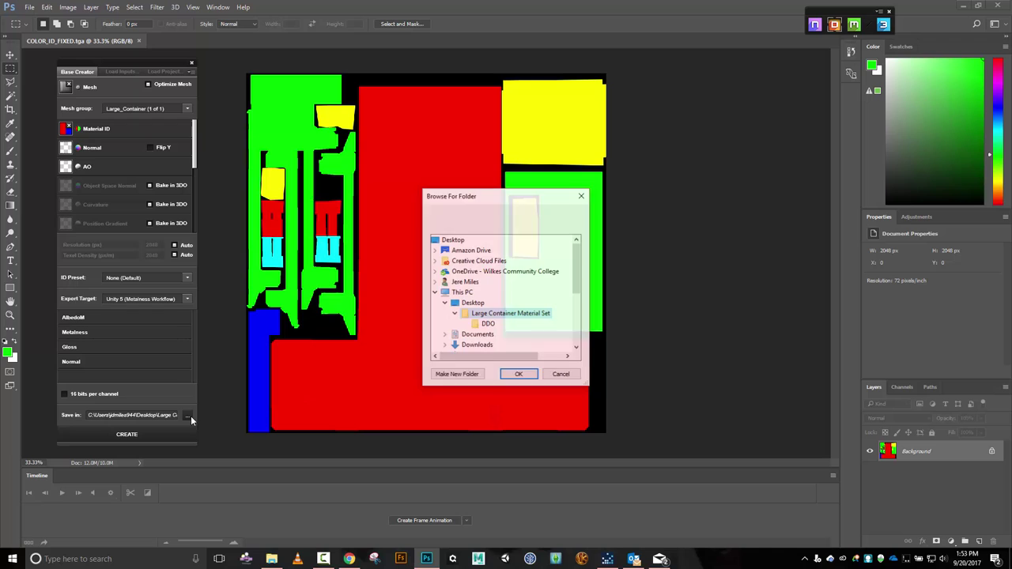
click(490, 324)
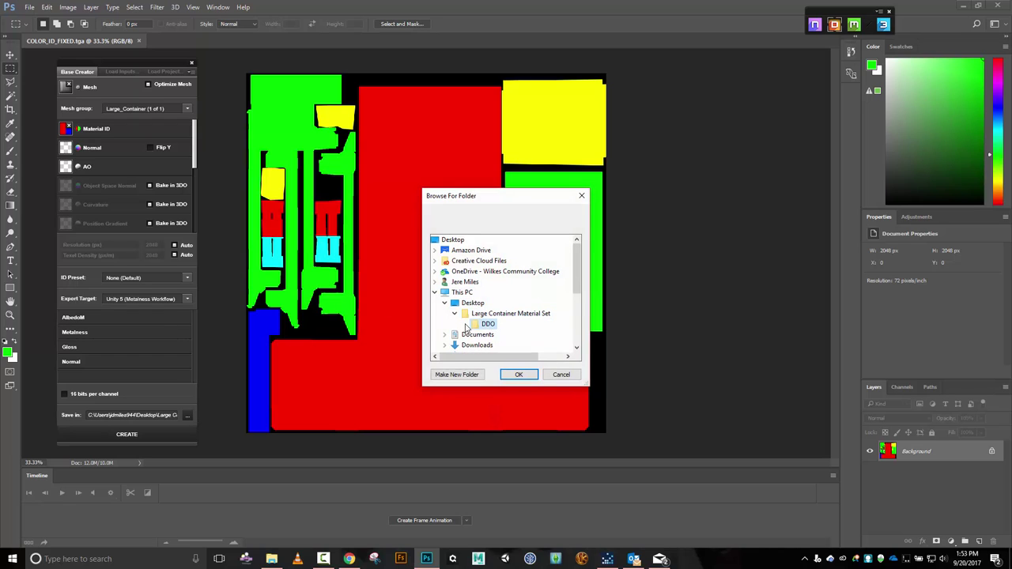
click(519, 375)
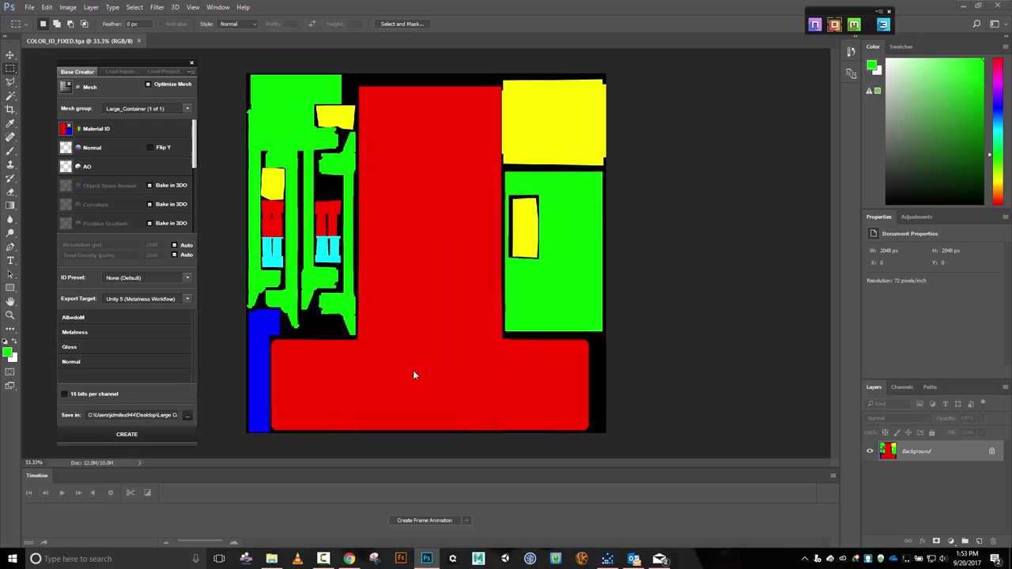
click(122, 437)
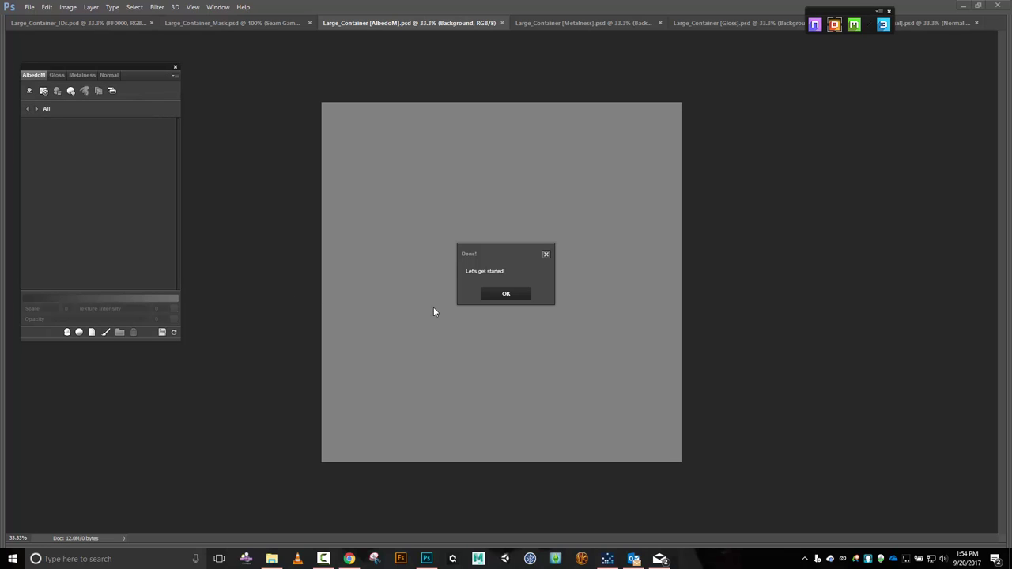
Preview the container in 3DO with Mesh Centric on, checking Color ID shading, then PBR shading.
click(503, 299)
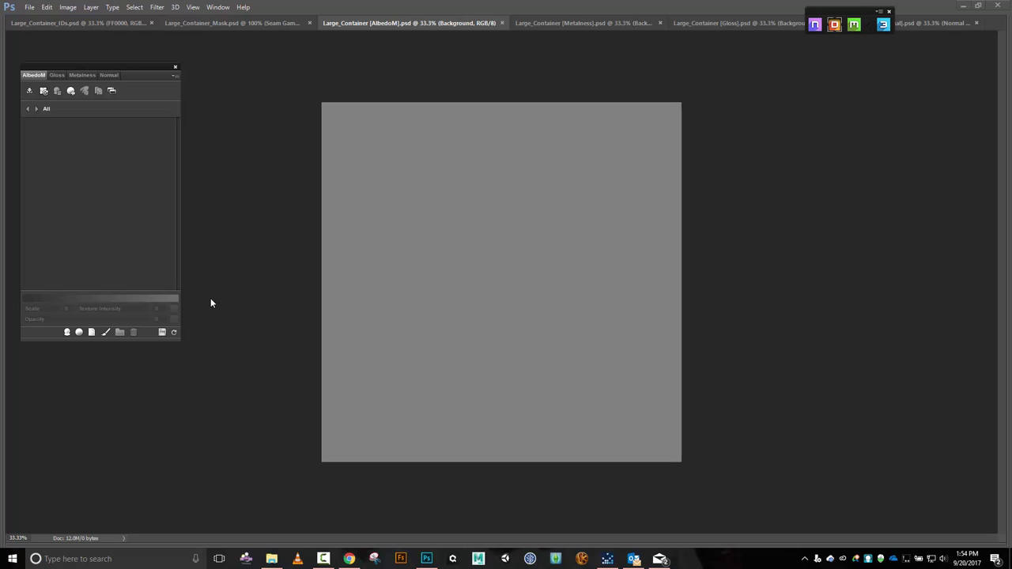
click(883, 25)
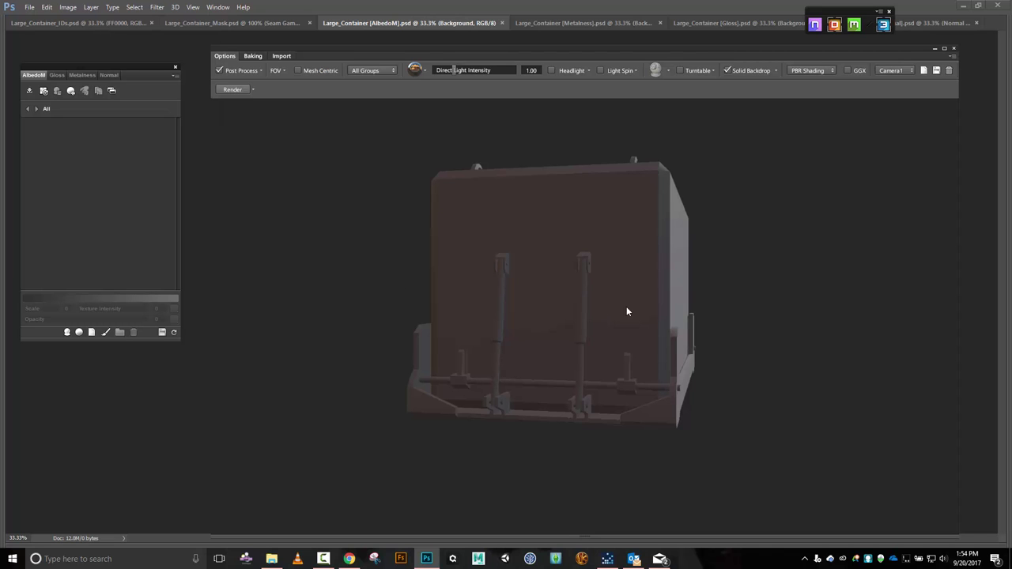
drag(720, 291, 526, 280)
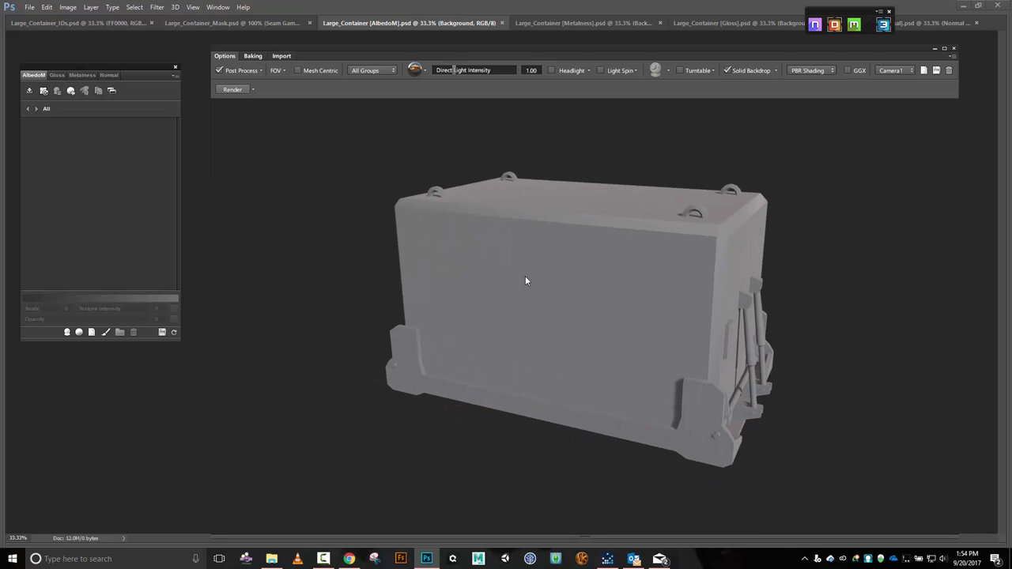
click(303, 69)
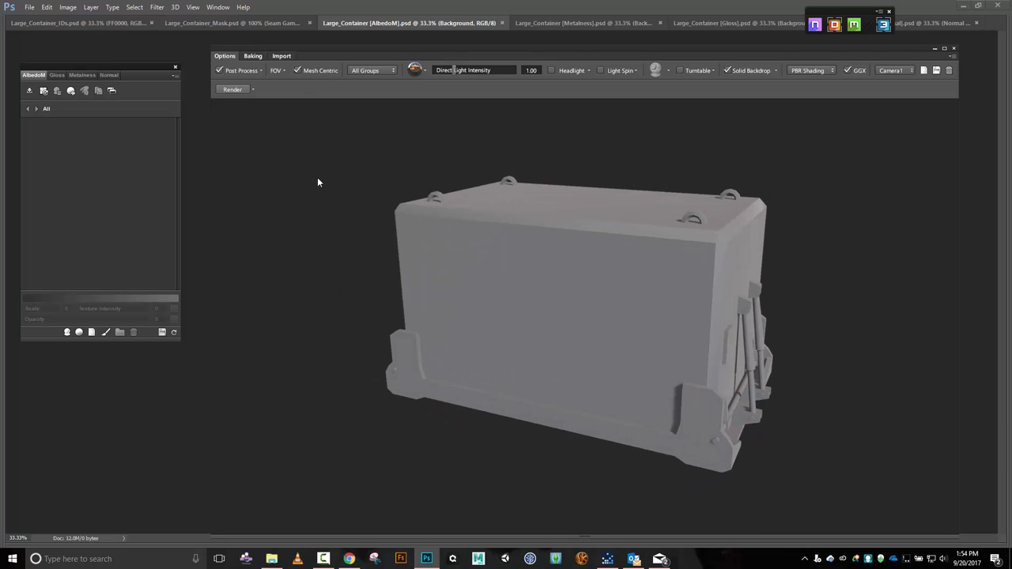
drag(317, 177, 454, 208)
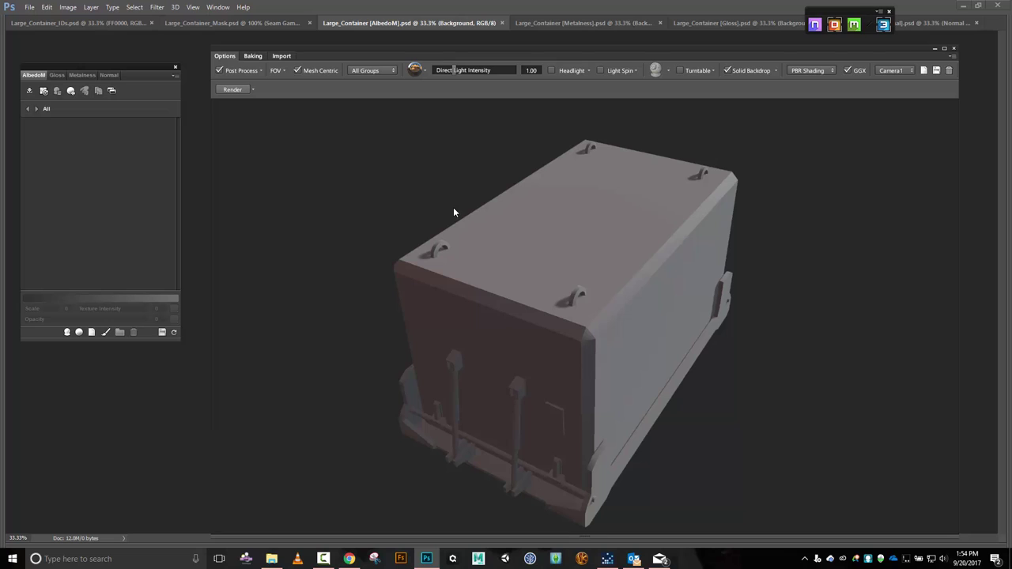
key(c)
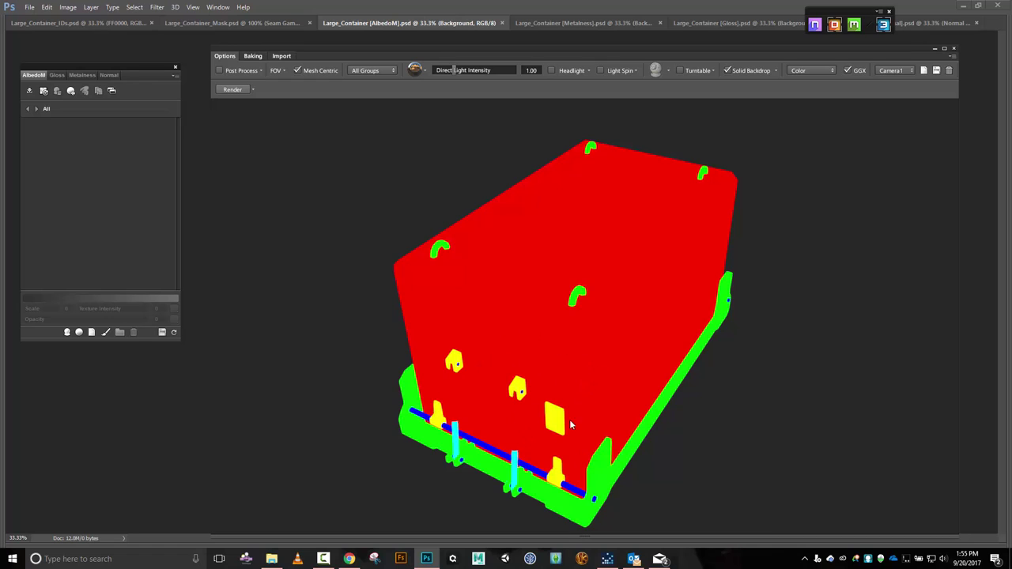
key(c)
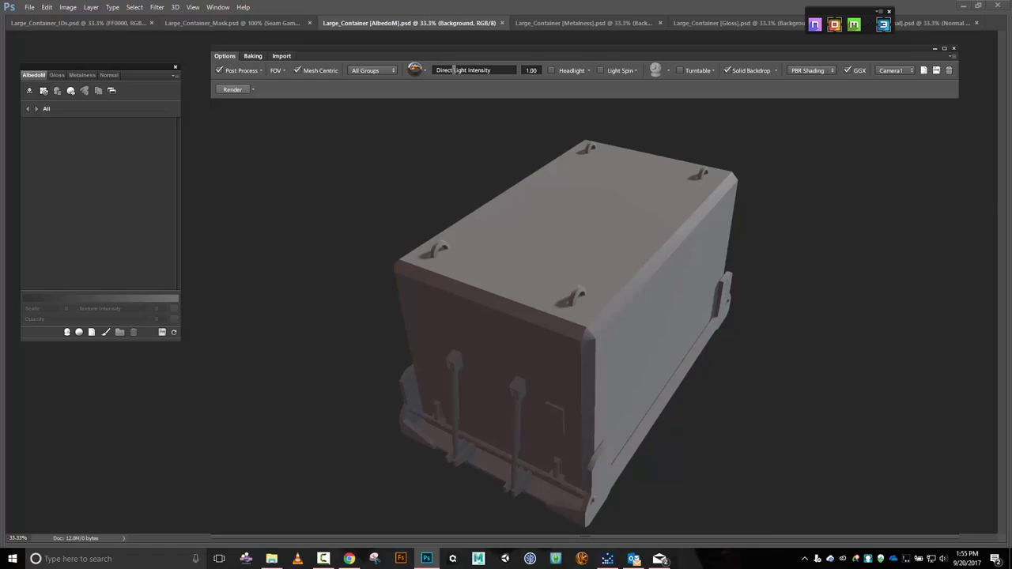
Close the 3DO preview and the Large_Container DDO project without saving.
click(954, 49)
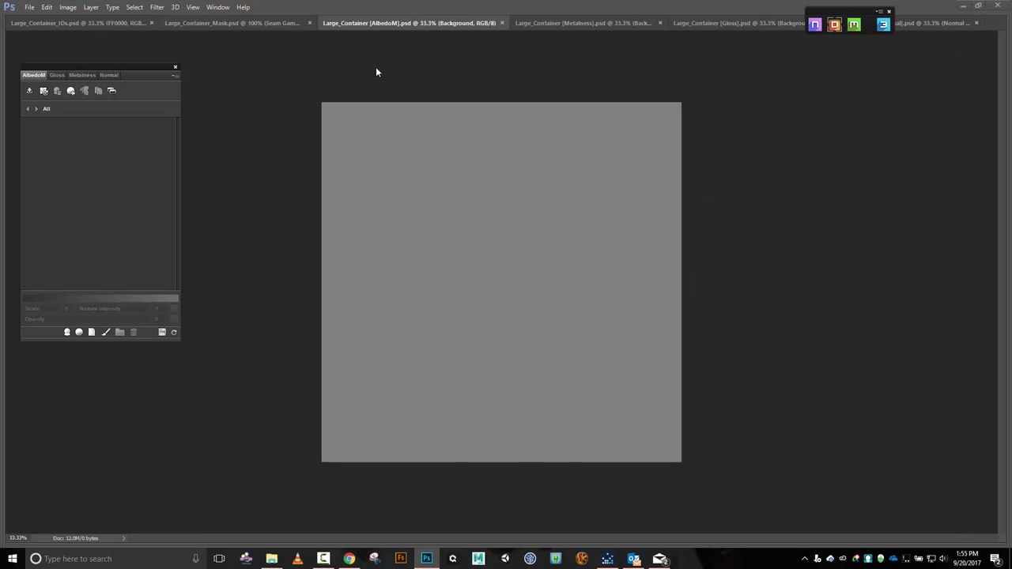
click(175, 67)
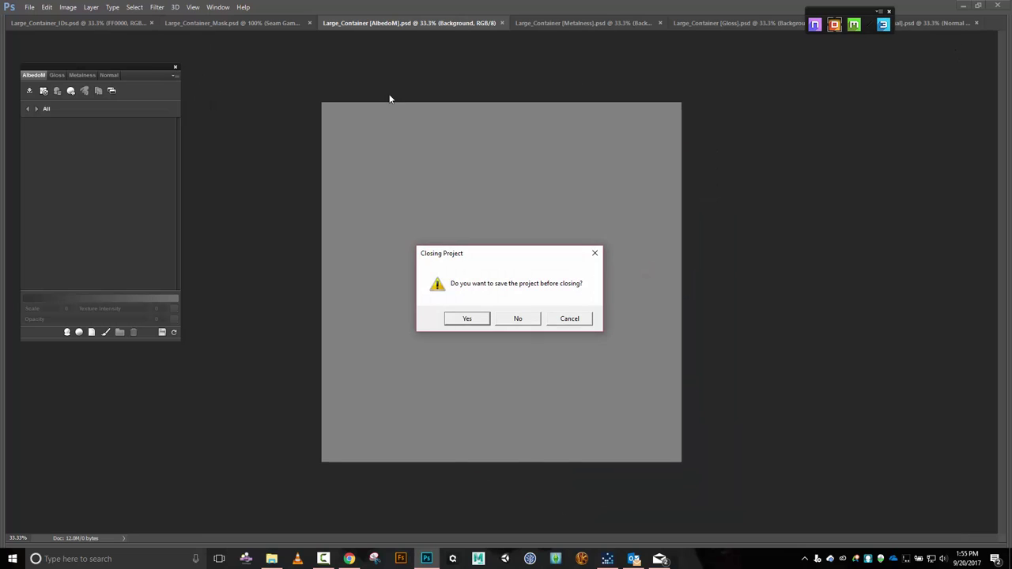
click(515, 320)
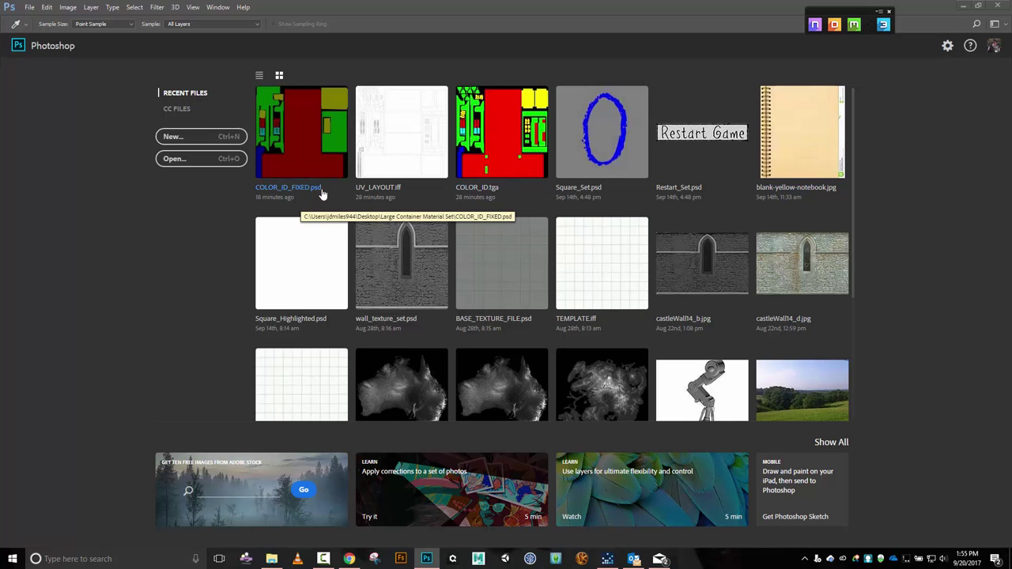
Open COLOR_ID_FIXED.psd and set the foreground colour to red sampled from the map.
click(315, 161)
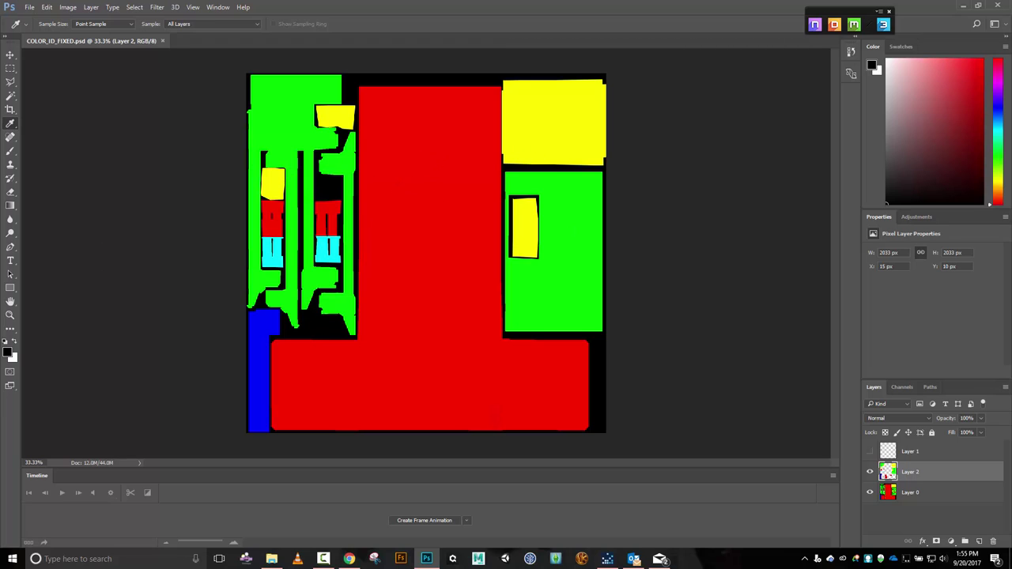
click(7, 351)
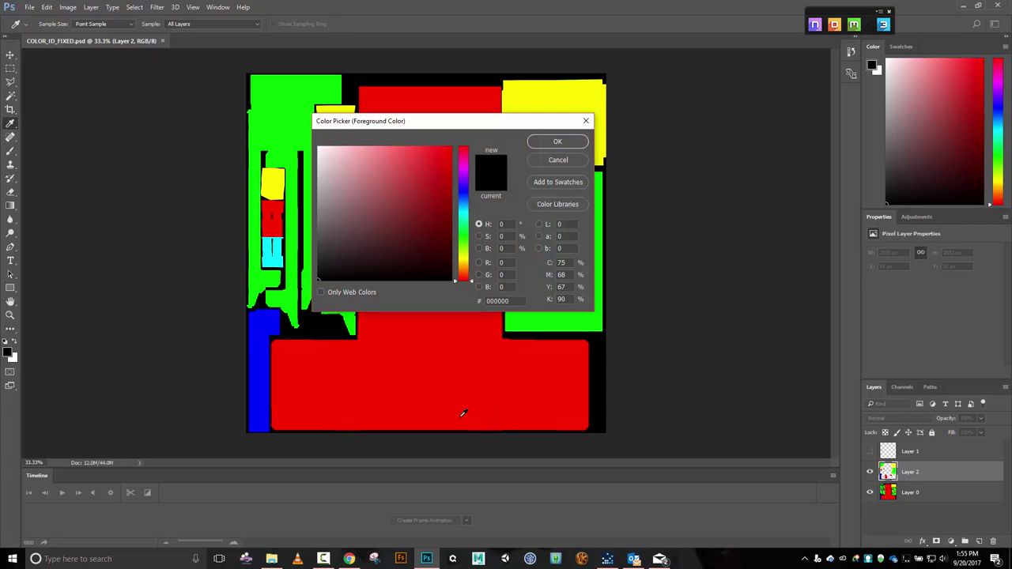
click(483, 313)
click(565, 146)
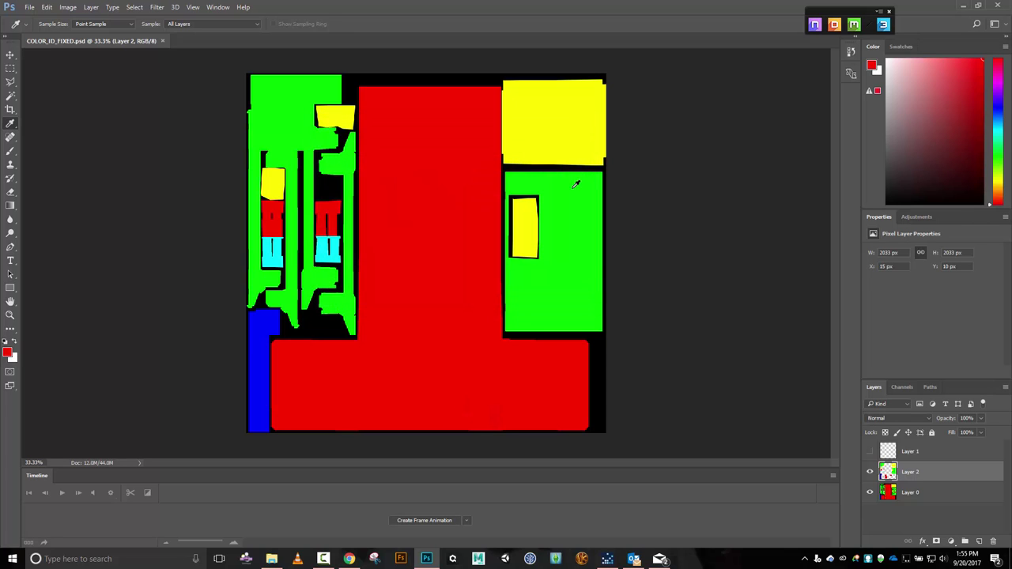
Magic Wand-select the small upper, large, and green-enclosed yellow blocks together.
click(135, 7)
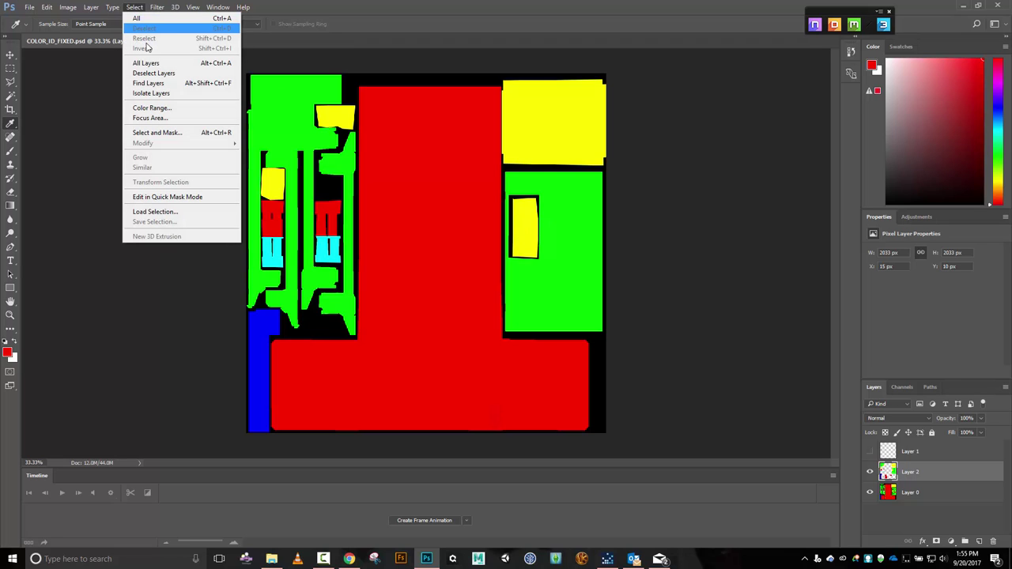
click(11, 96)
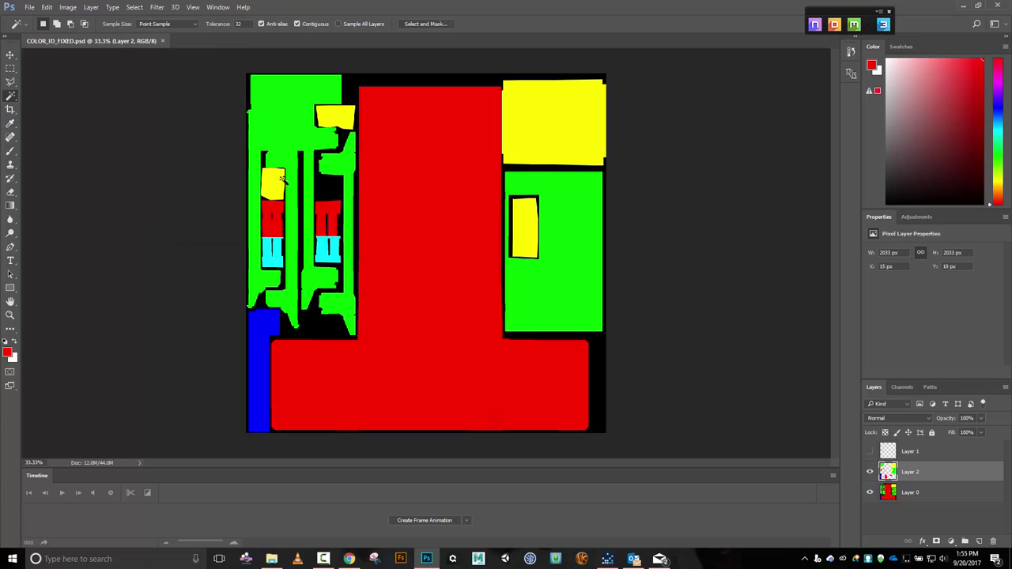
shift+click(334, 122)
shift+click(522, 119)
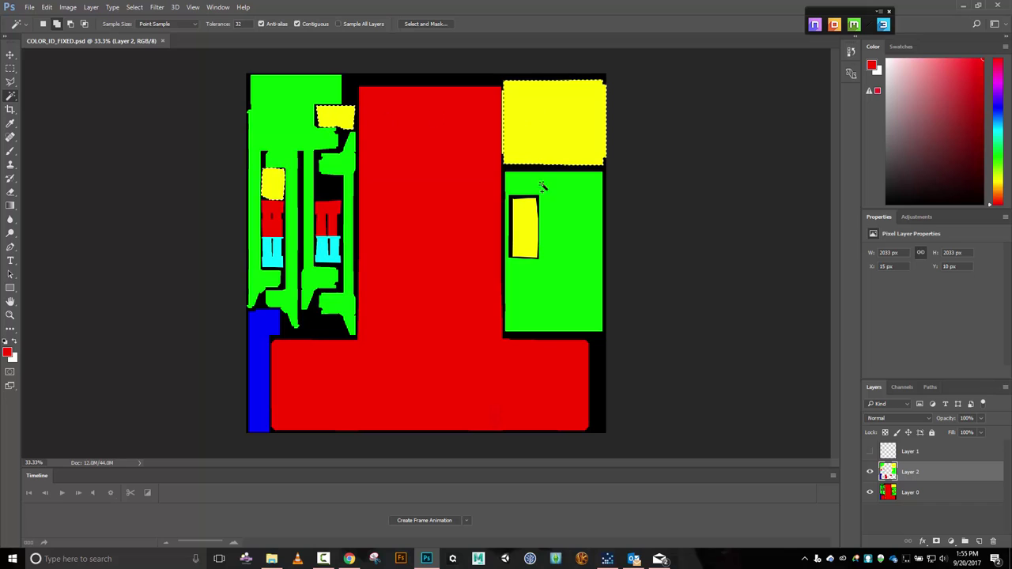
shift+click(527, 227)
Fill the selected yellow regions with red and deselect.
key(shift+BackSpace)
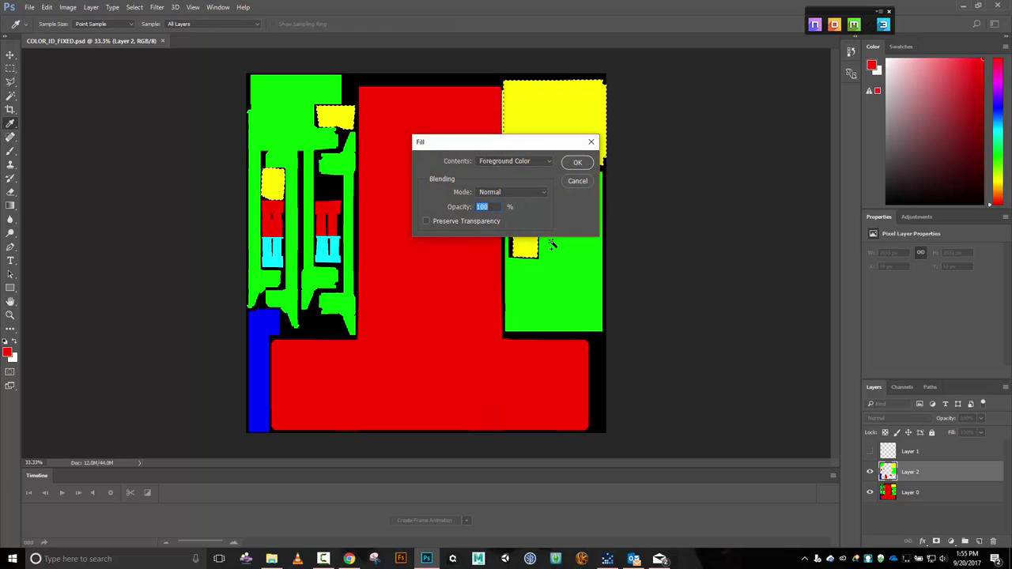
key(Return)
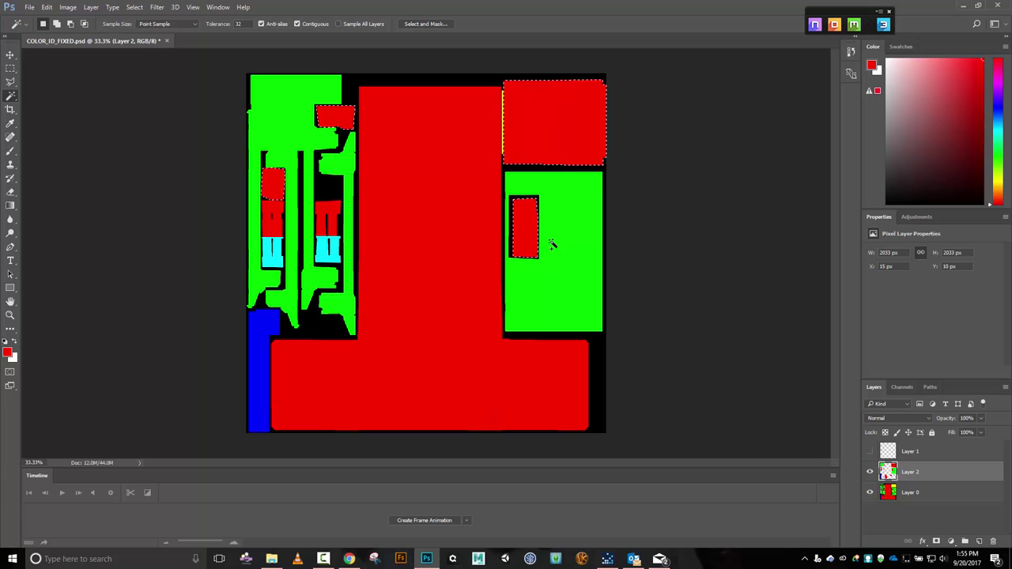
key(ctrl+d)
Fill the thin yellow strip beside the red block with red and save the document.
key(ctrl+plus)
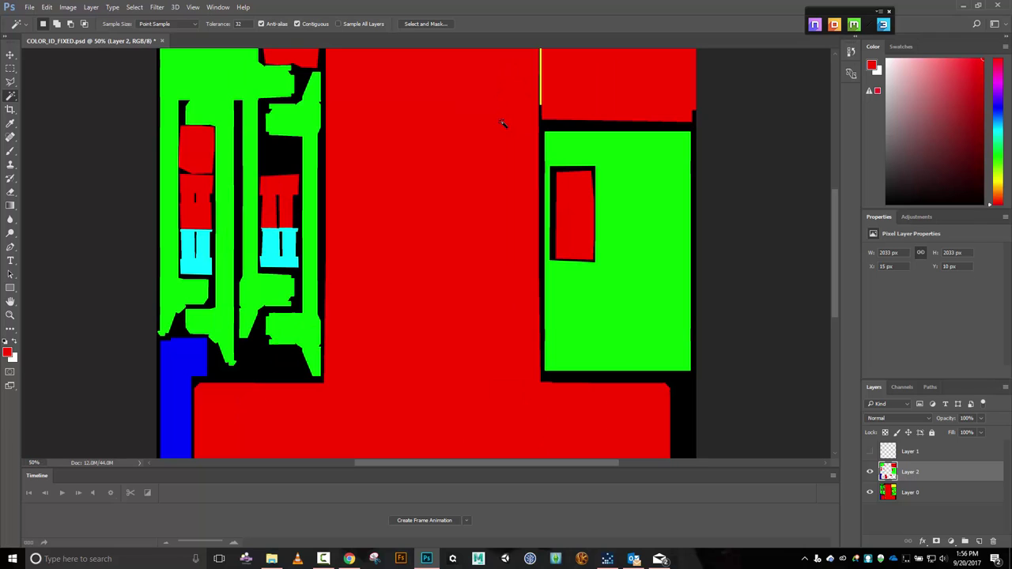
key(ctrl+plus)
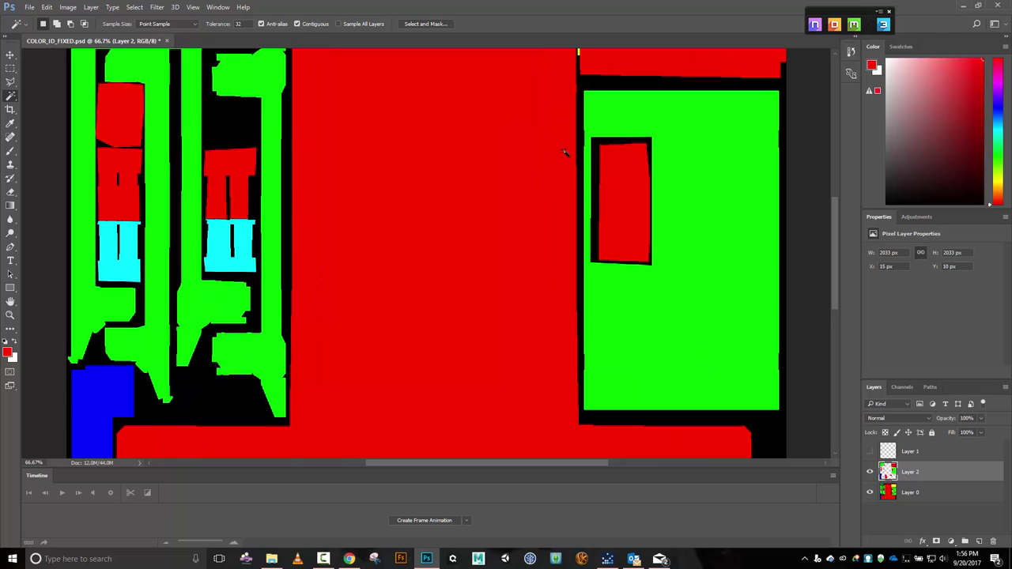
scroll(678, 227, up, 5)
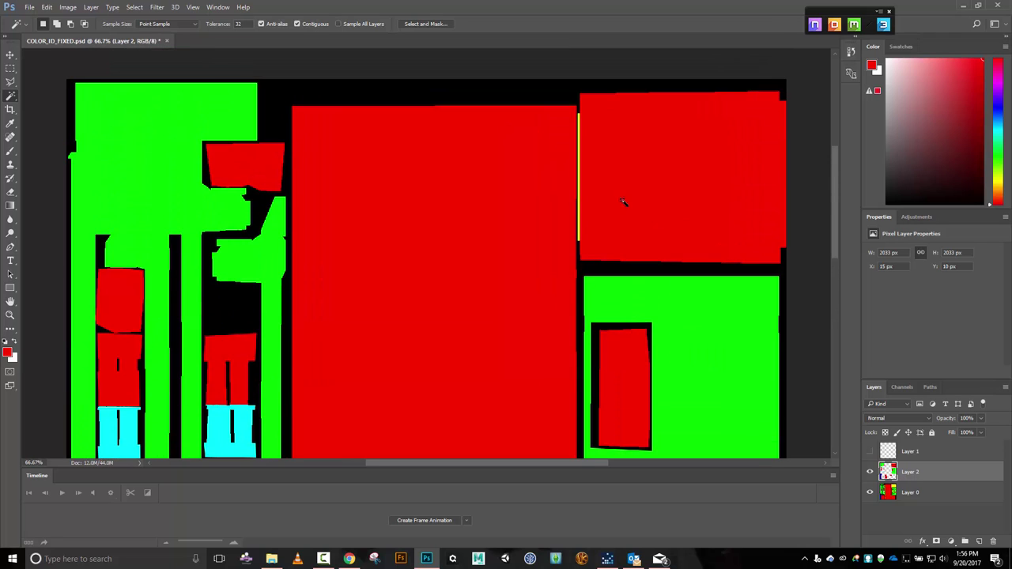
click(10, 68)
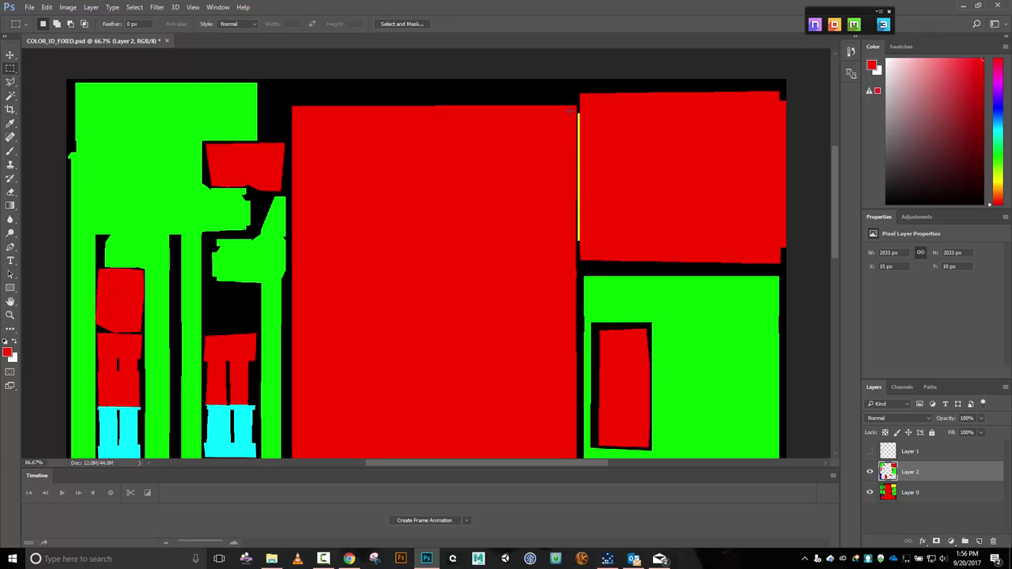
drag(570, 109, 601, 248)
key(shift+F5)
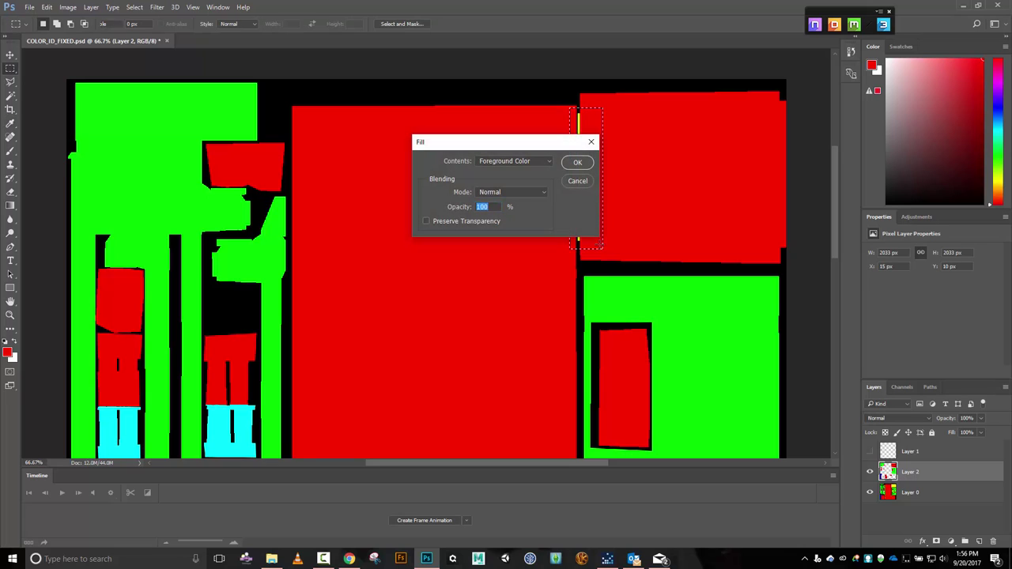
key(Return)
key(ctrl+d)
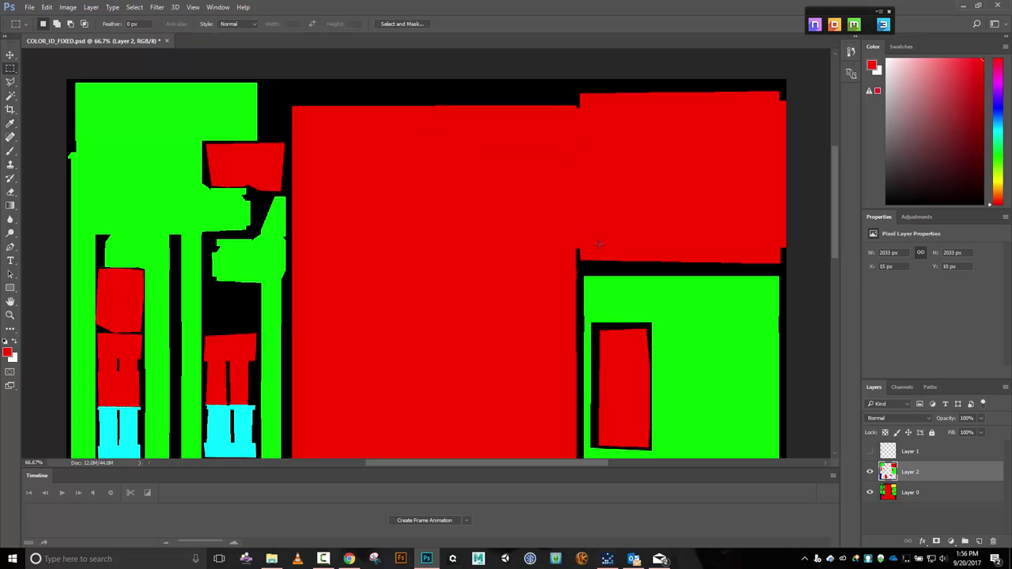
key(ctrl+s)
Save the map as Targa COLOR_ID_FIXED.tga, replacing the existing file, with default Targa options.
click(28, 8)
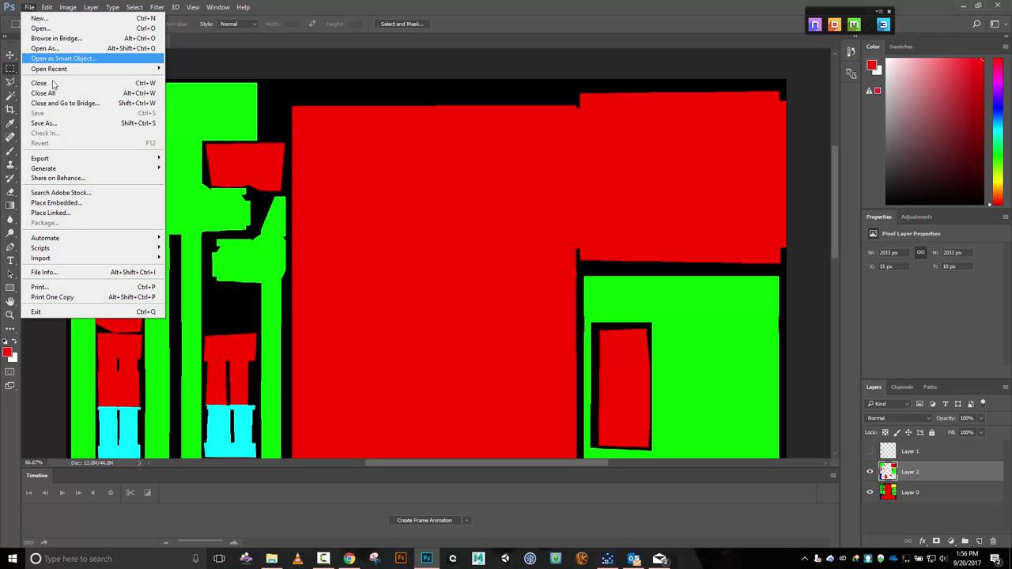
click(61, 122)
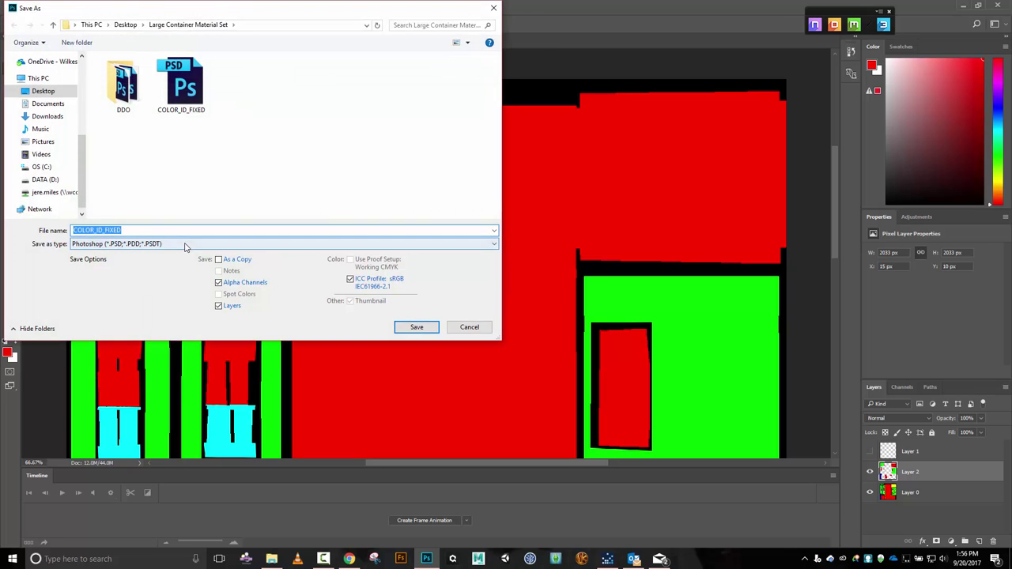
click(186, 245)
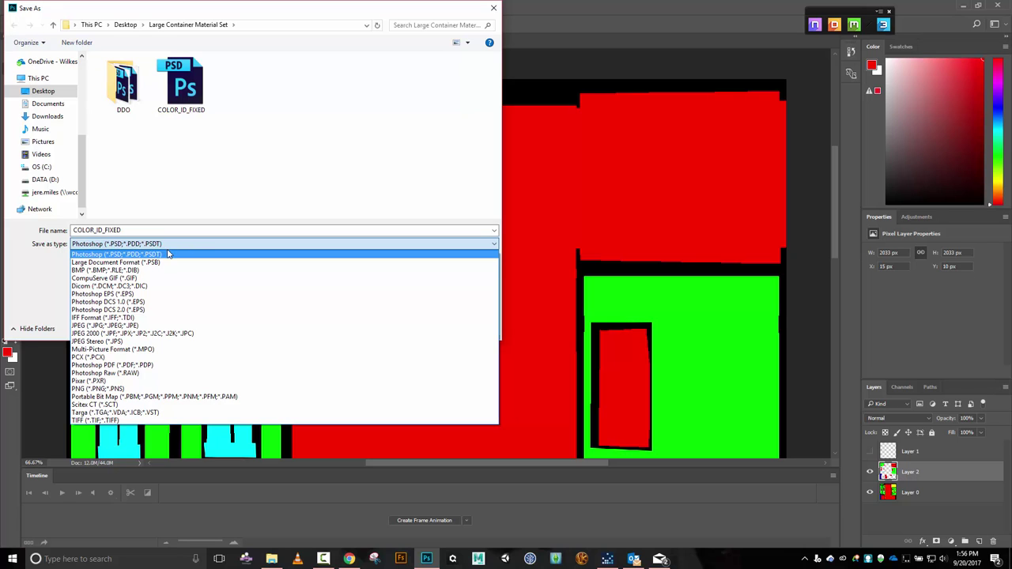
click(162, 412)
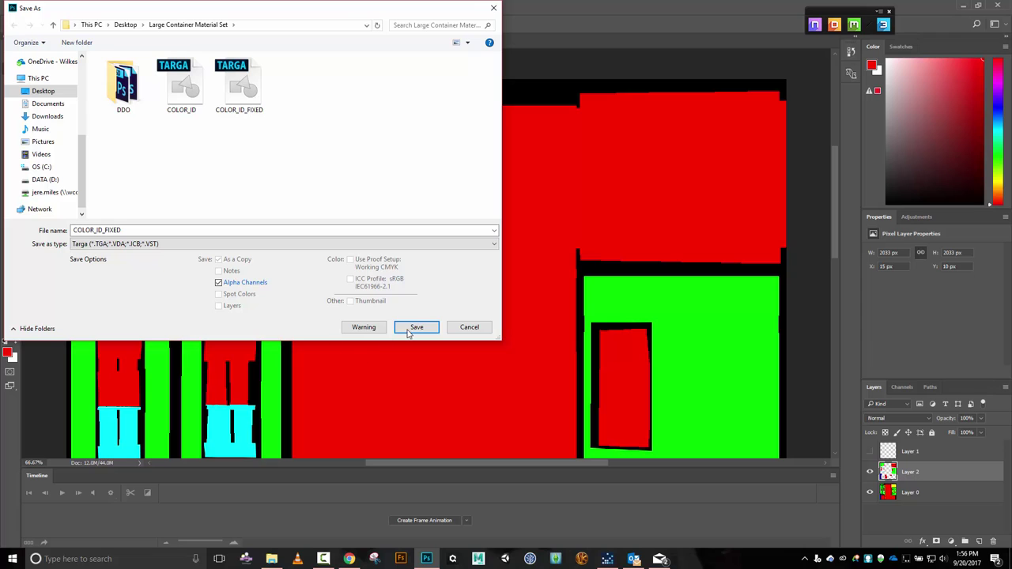
click(408, 328)
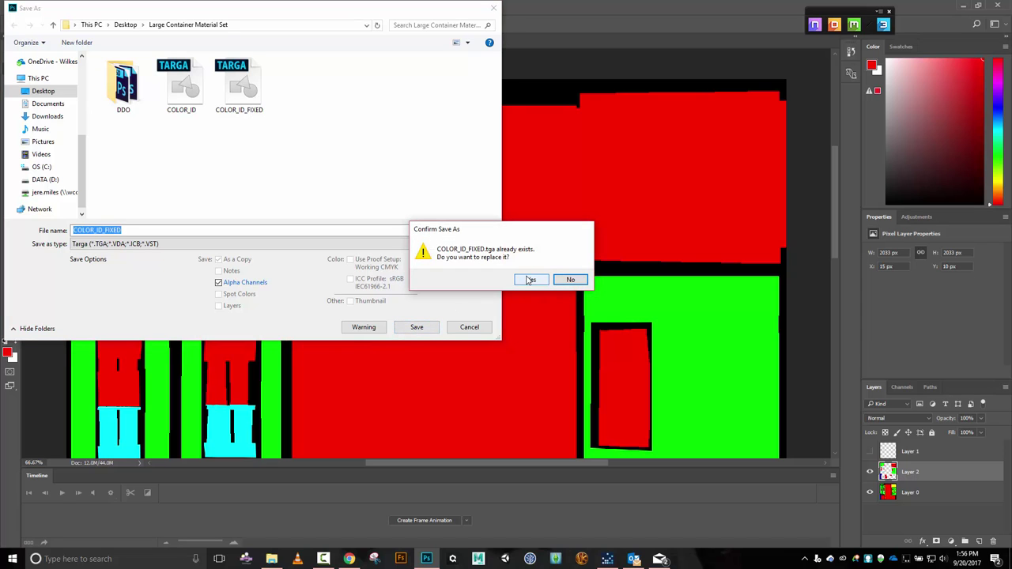
click(530, 280)
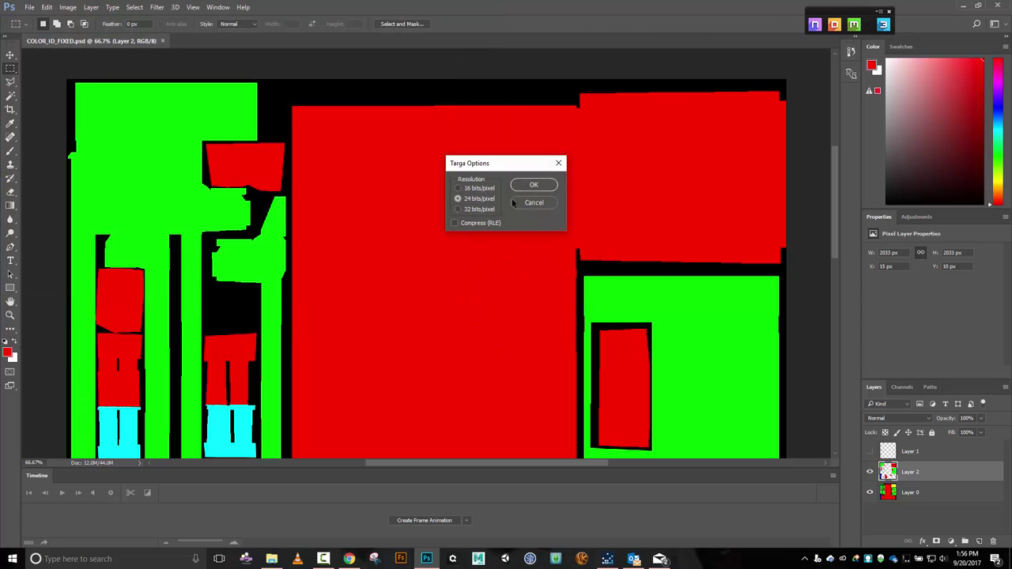
click(535, 186)
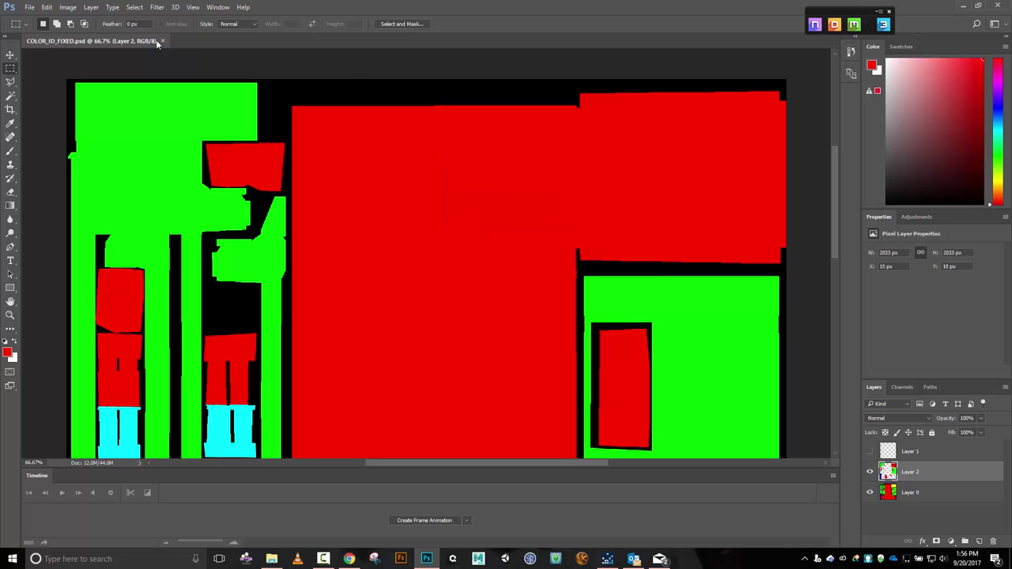
Close COLOR_ID_FIXED.psd and delete everything inside the material set's DDO folder.
click(163, 41)
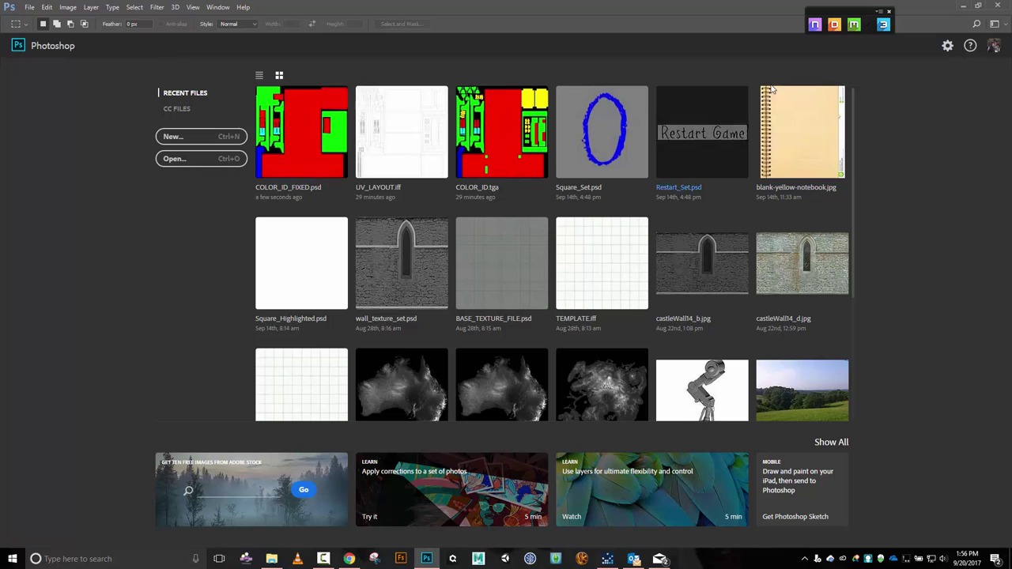
click(271, 560)
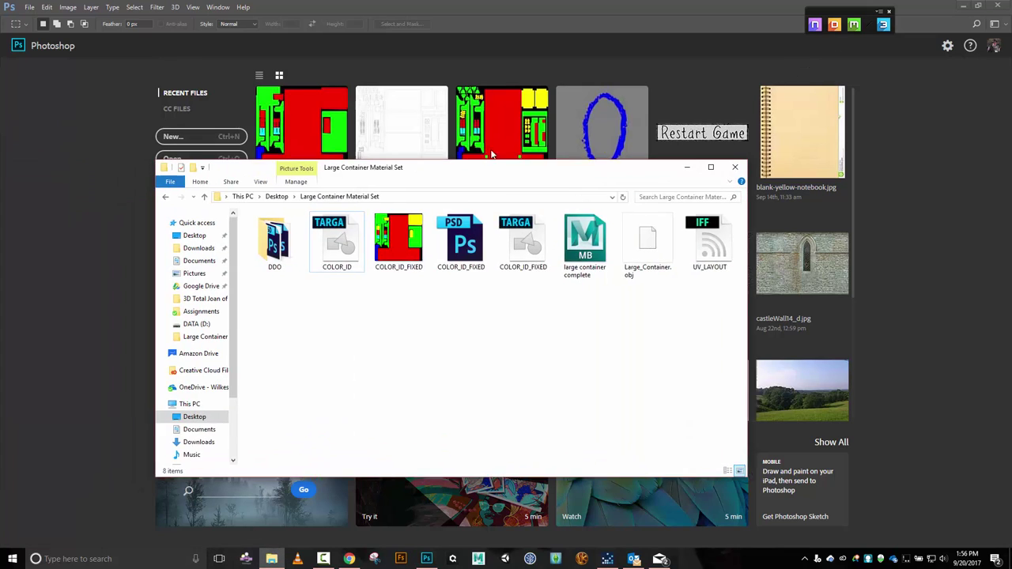
double_click(349, 222)
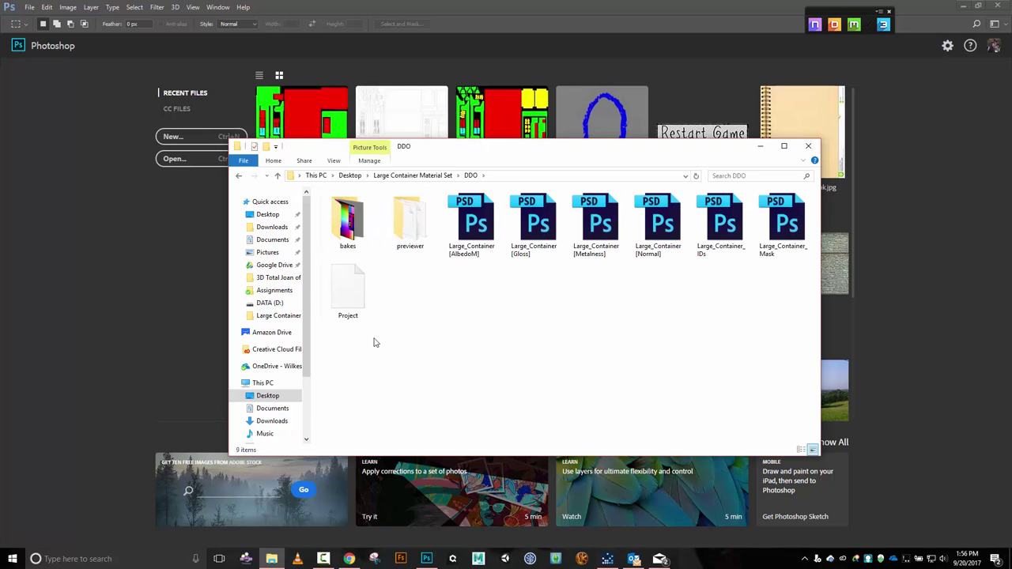
key(ctrl+a)
key(Delete)
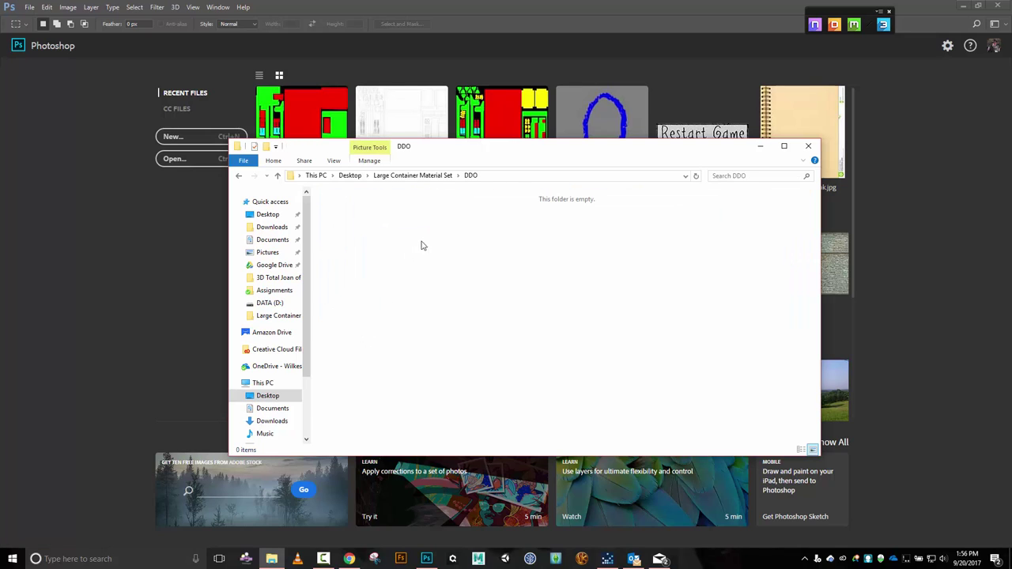
click(412, 175)
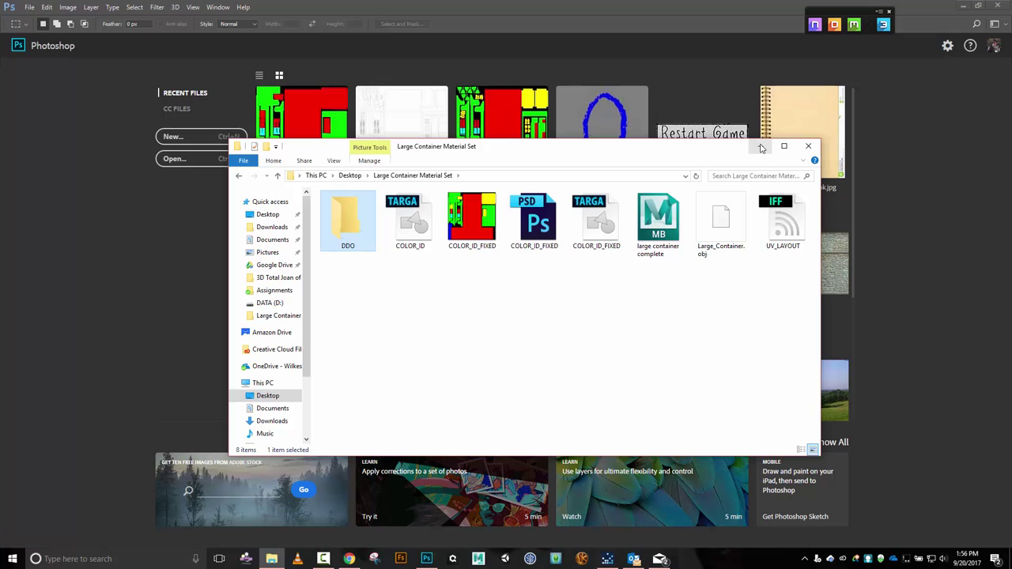
click(760, 146)
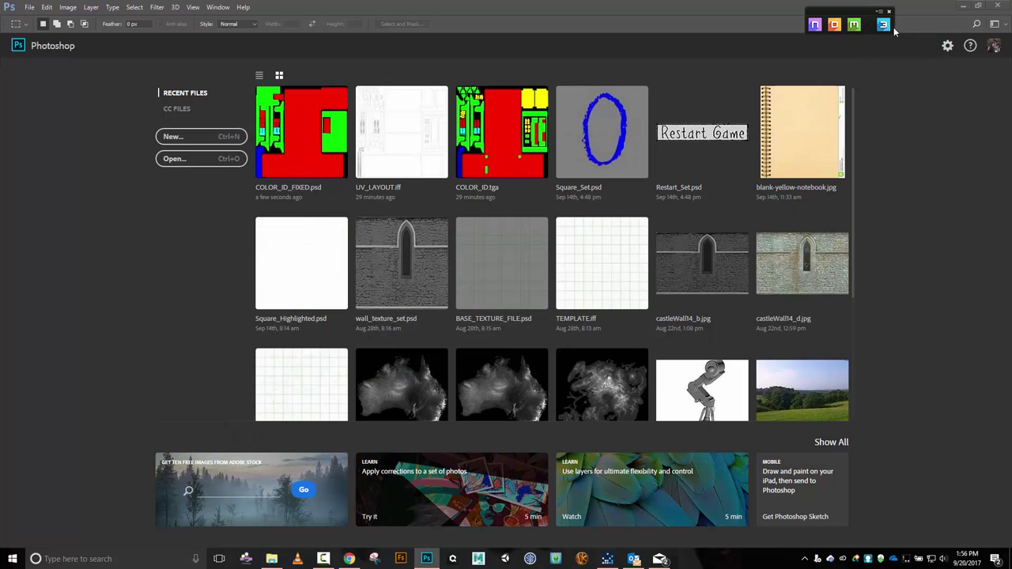
Open the DDO Base Creator and load the Large_Container mesh.
click(851, 27)
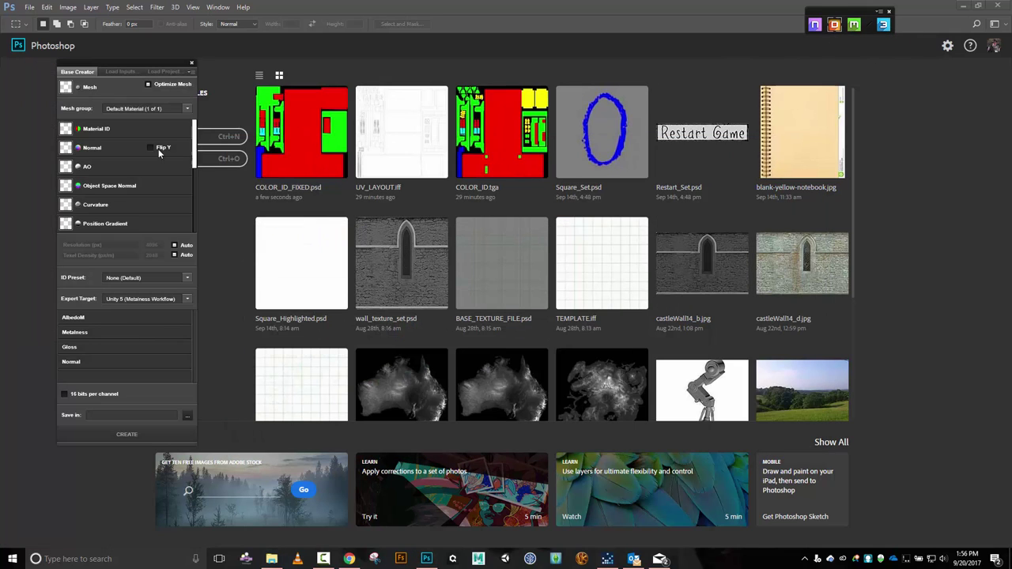
click(89, 92)
double_click(237, 148)
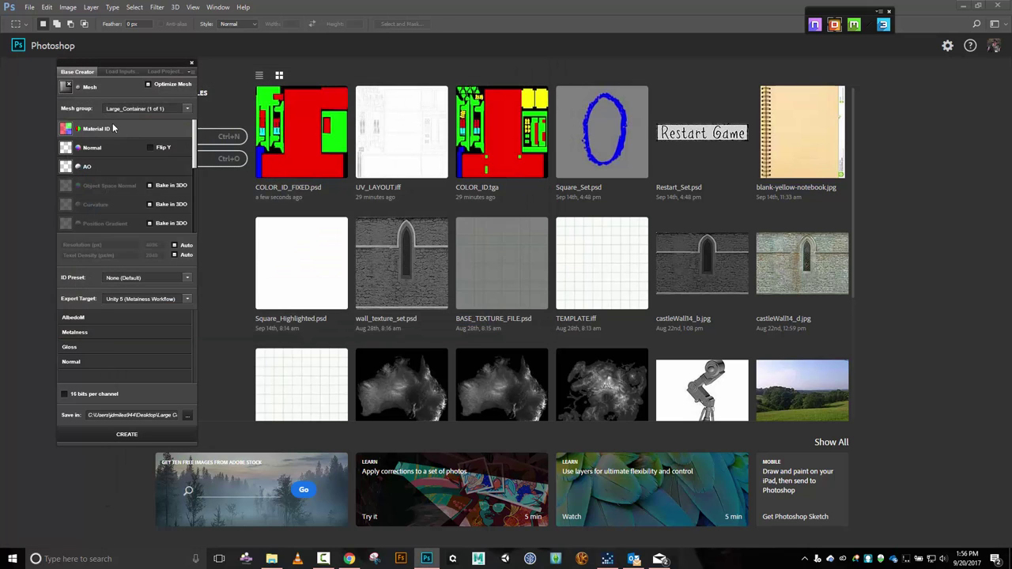
Browse to COLOR_ID_FIXED for the material ID input, then cancel the file choice.
click(113, 128)
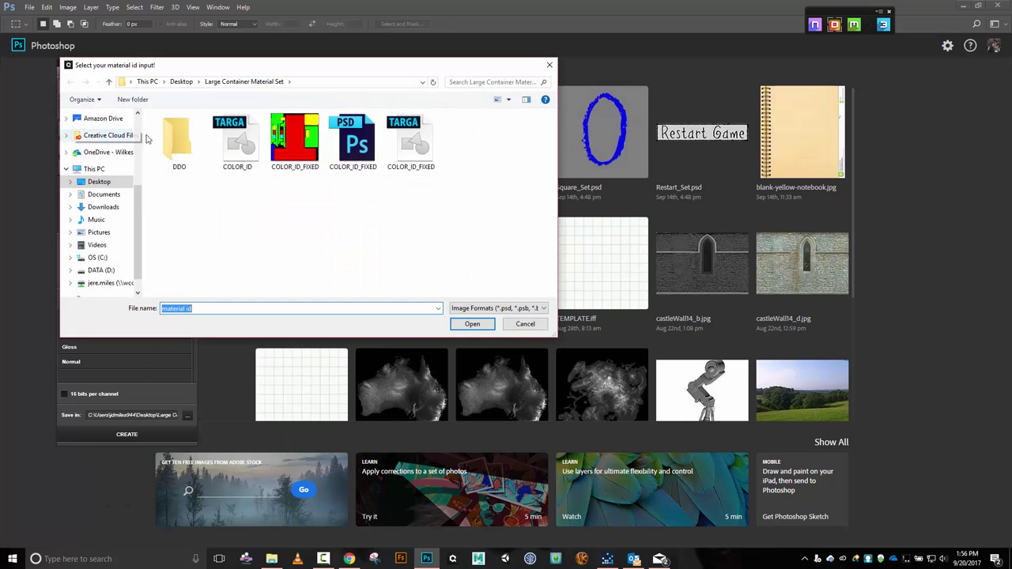
click(304, 153)
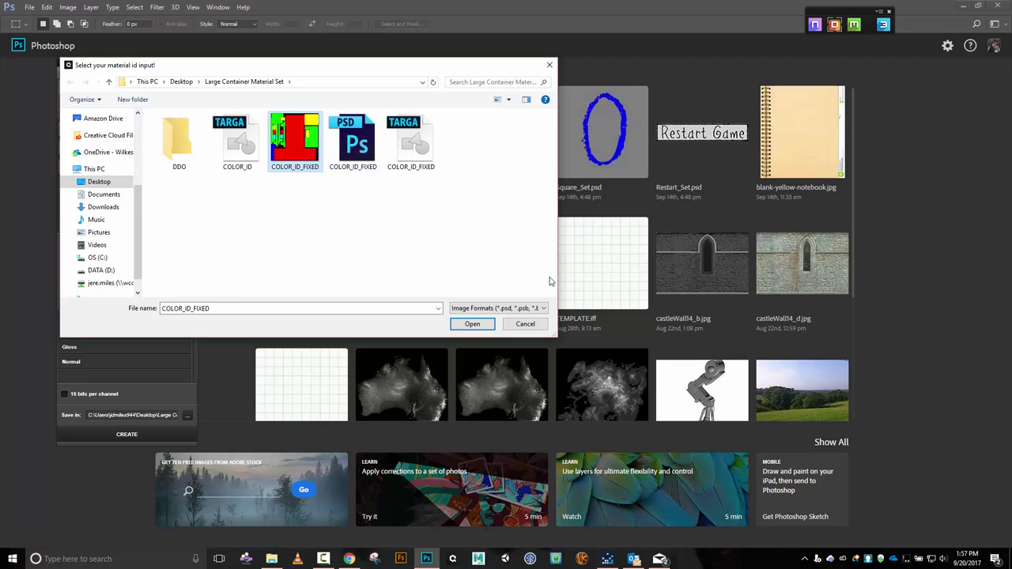
click(523, 326)
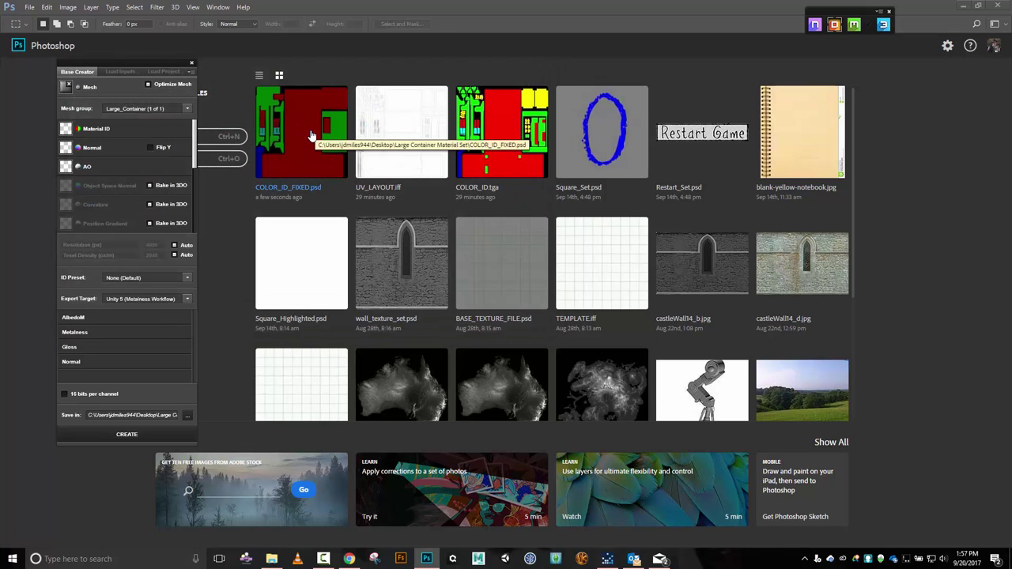
Inspect the COLOR_ID_FIXED image's file properties in the Large Container Material Set folder.
click(271, 559)
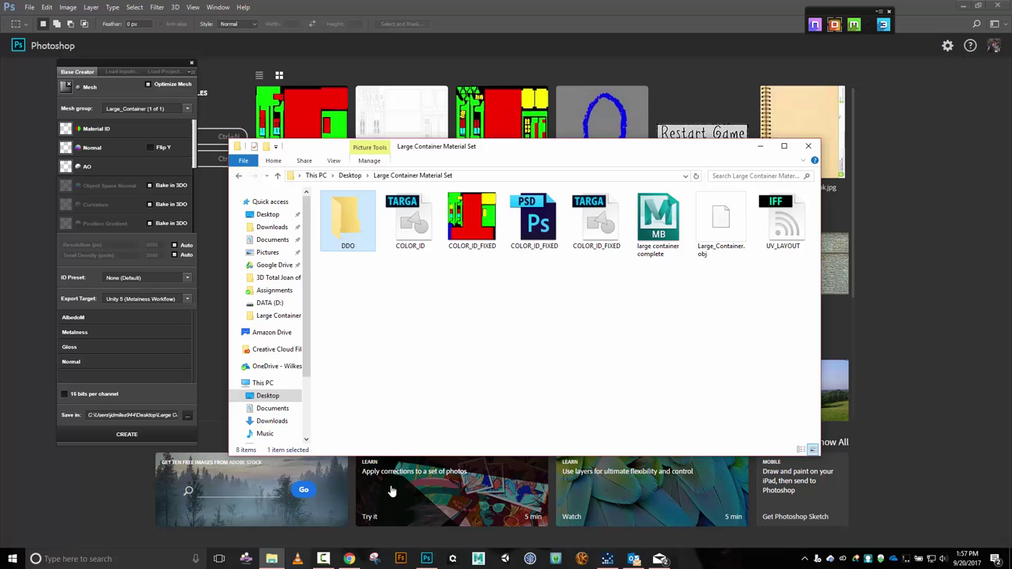
click(485, 233)
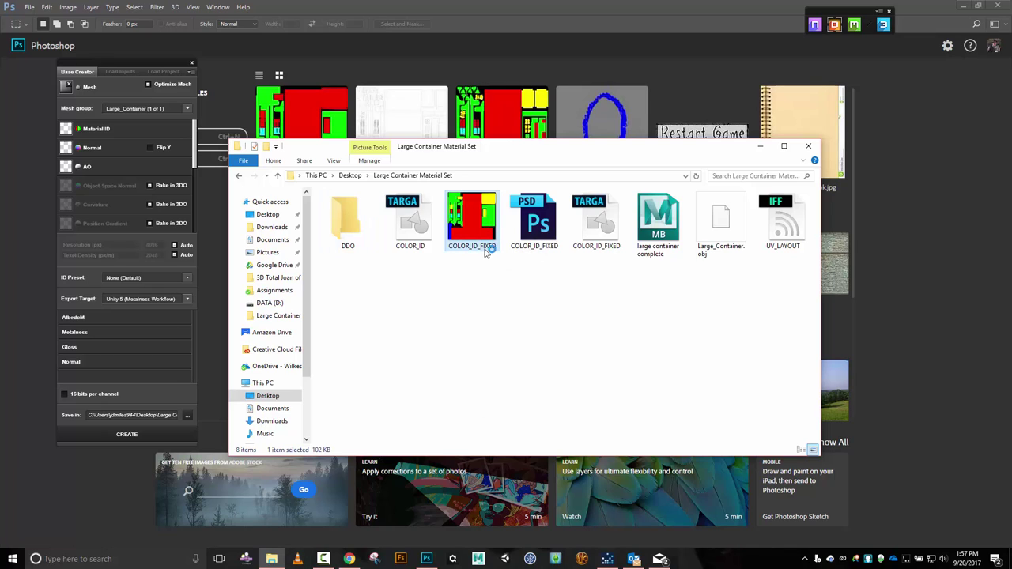
right_click(478, 251)
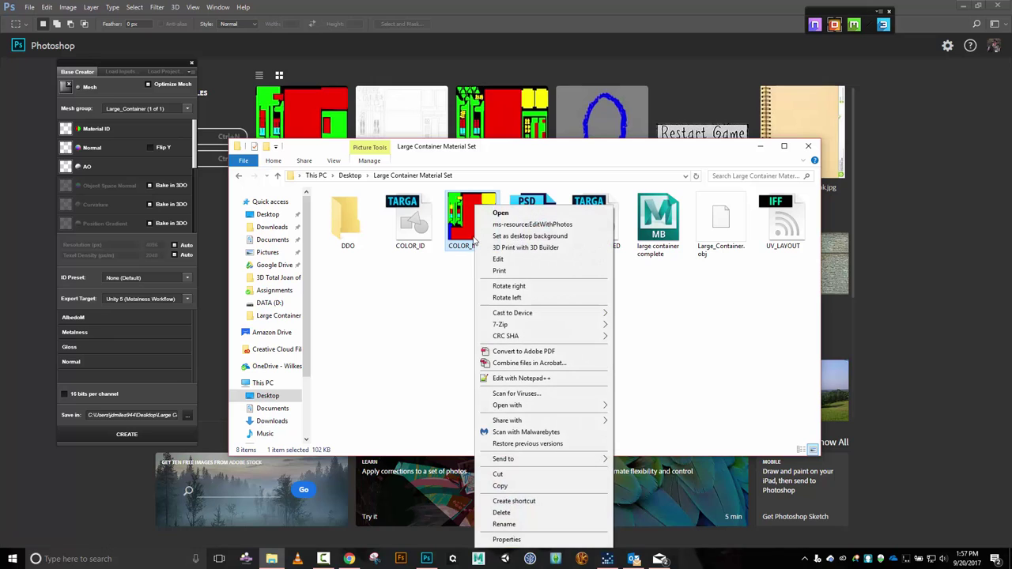
click(499, 541)
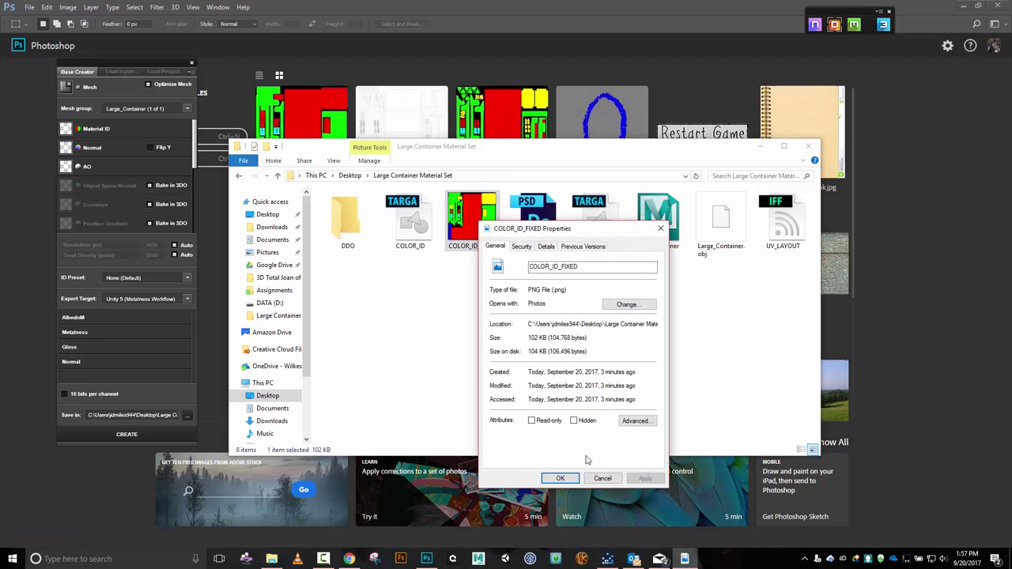
click(593, 478)
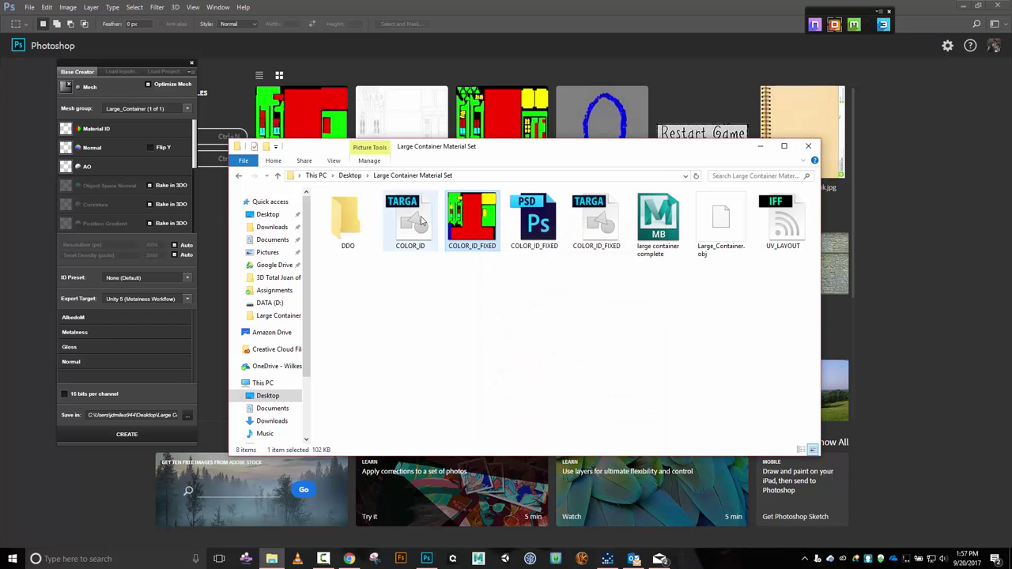
Delete the COLOR_ID_FIXED image so seven items remain, then return to Photoshop's DDO panel.
click(421, 222)
click(490, 226)
key(Delete)
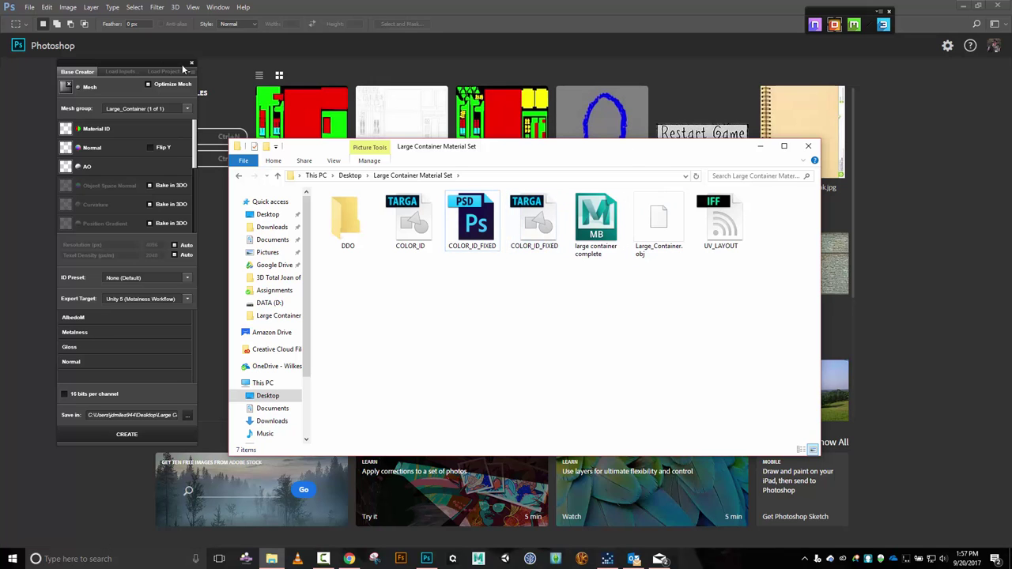
click(158, 68)
Load COLOR_ID_FIXED.tga as the DDO material ID map.
click(103, 131)
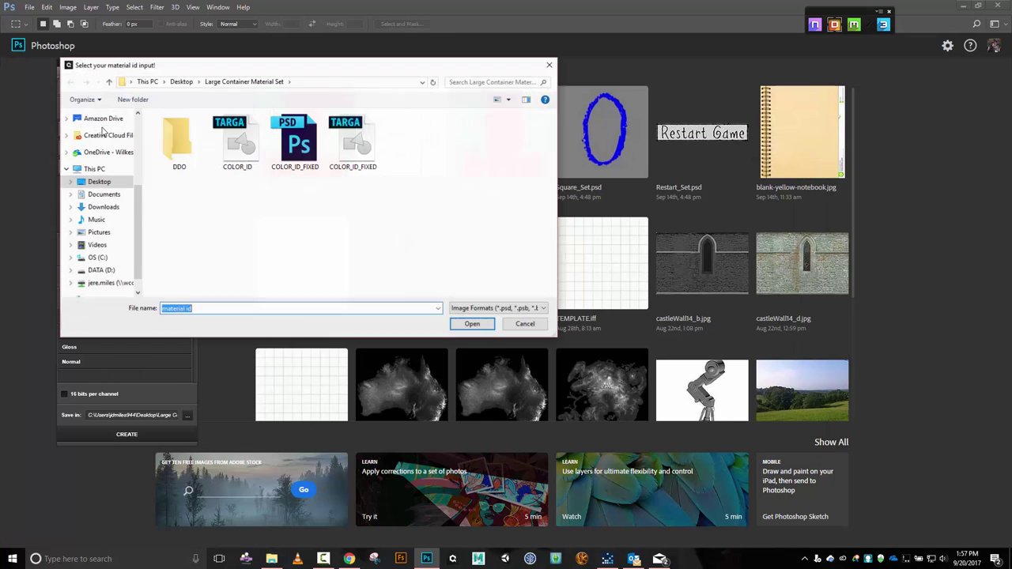
click(345, 152)
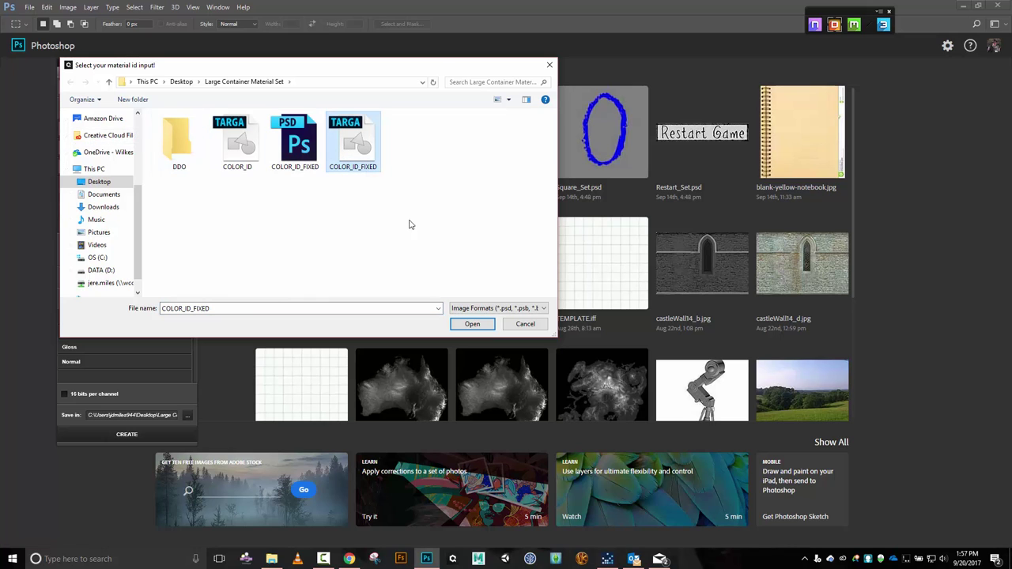
click(484, 327)
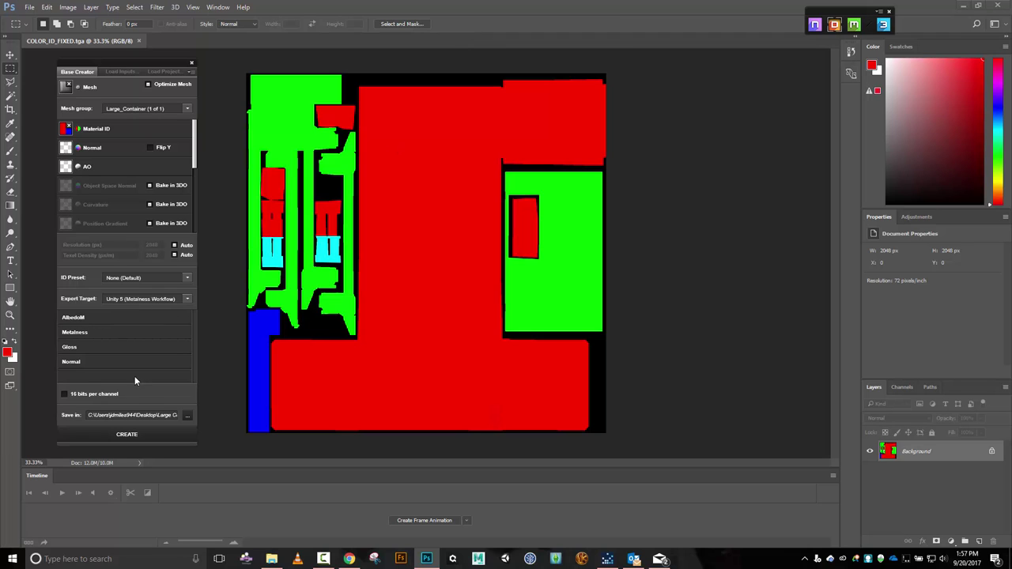
Set the DDO folder as the save location and create the Large_Container project.
click(187, 415)
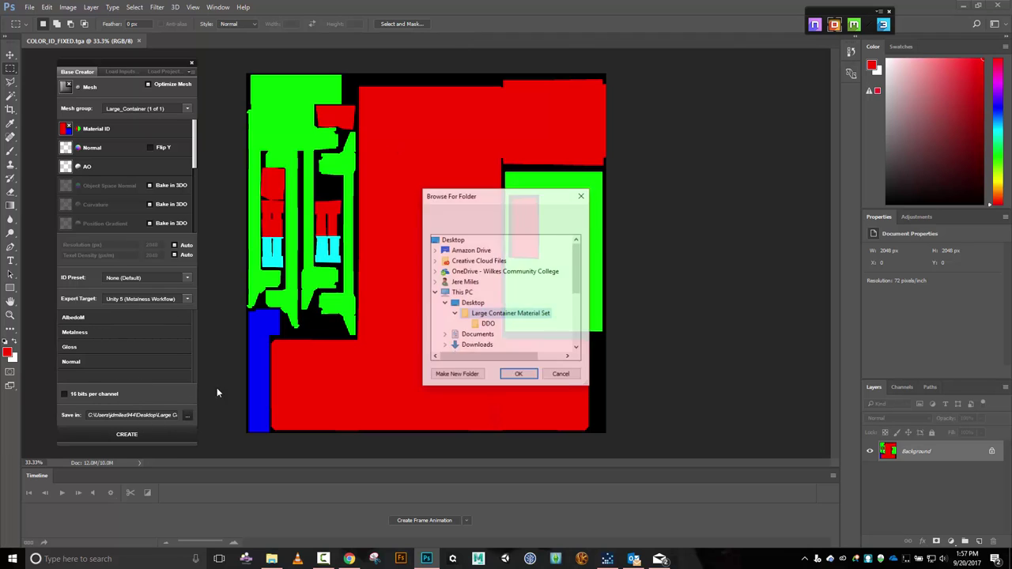
click(484, 325)
click(518, 375)
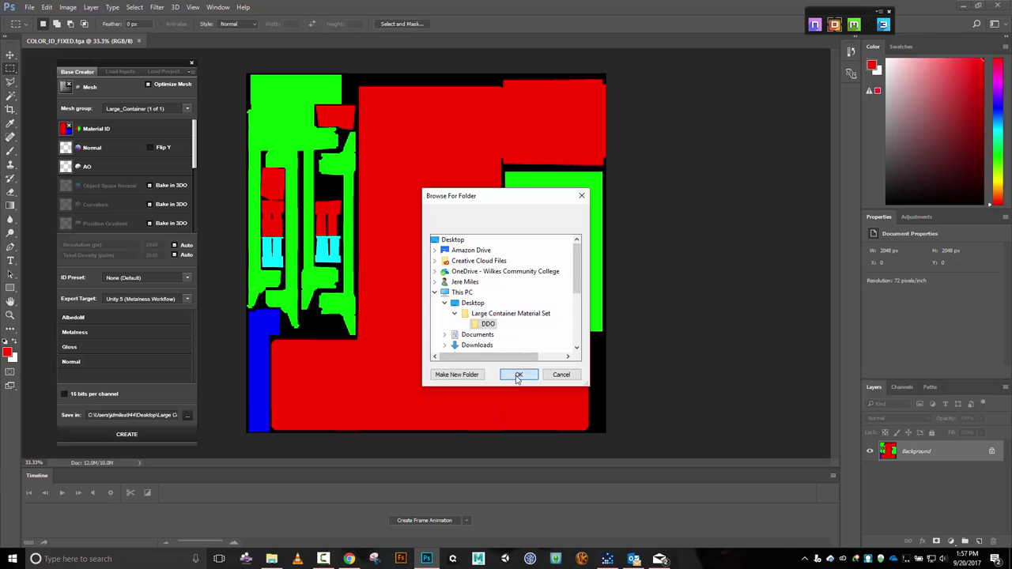
click(167, 434)
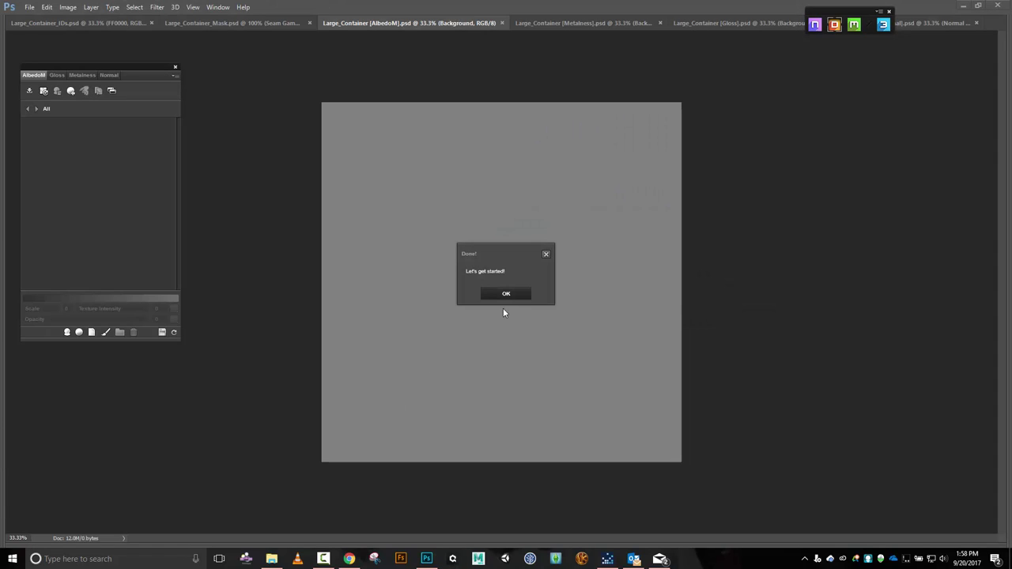
click(507, 295)
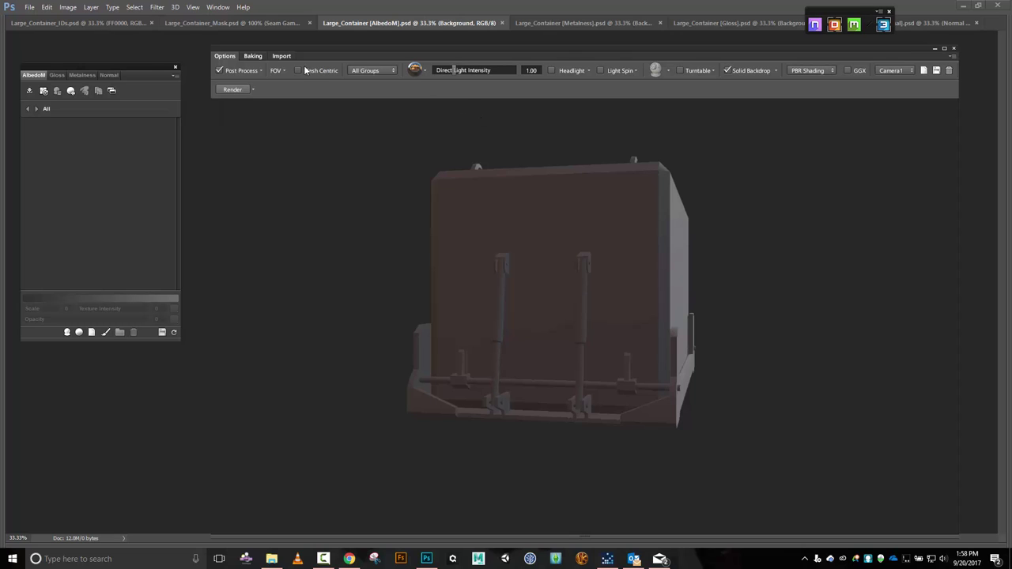
Turn on Mesh Centric, orbit to the long side, and view the flat ID colours before opening the material library.
click(298, 70)
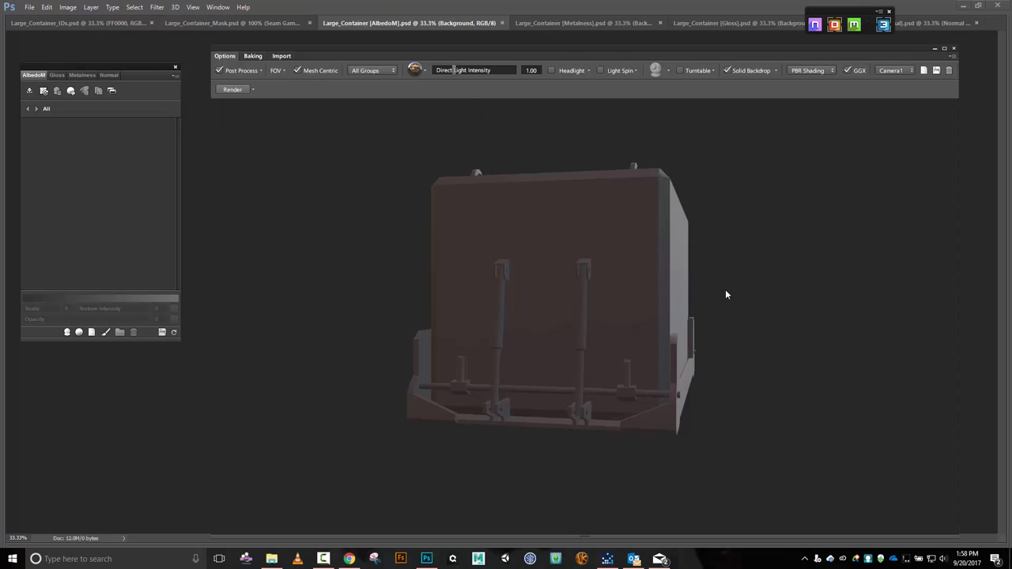
drag(758, 286, 540, 314)
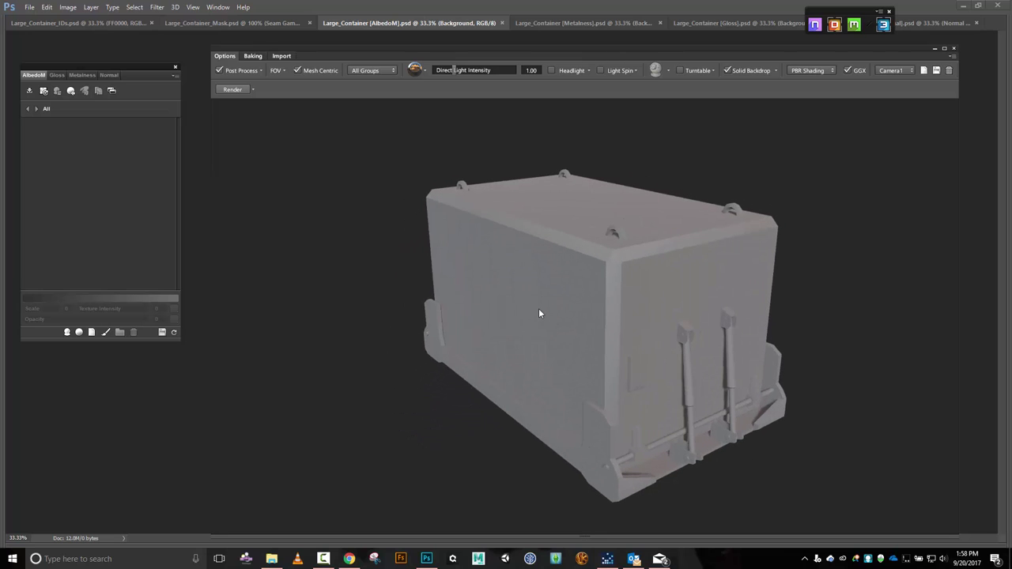
key(2)
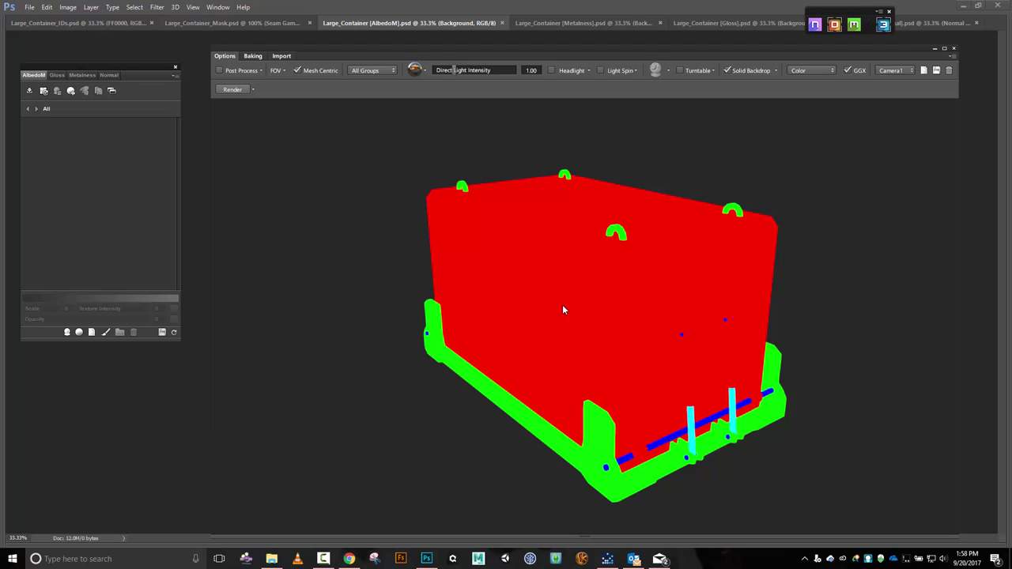
key(3)
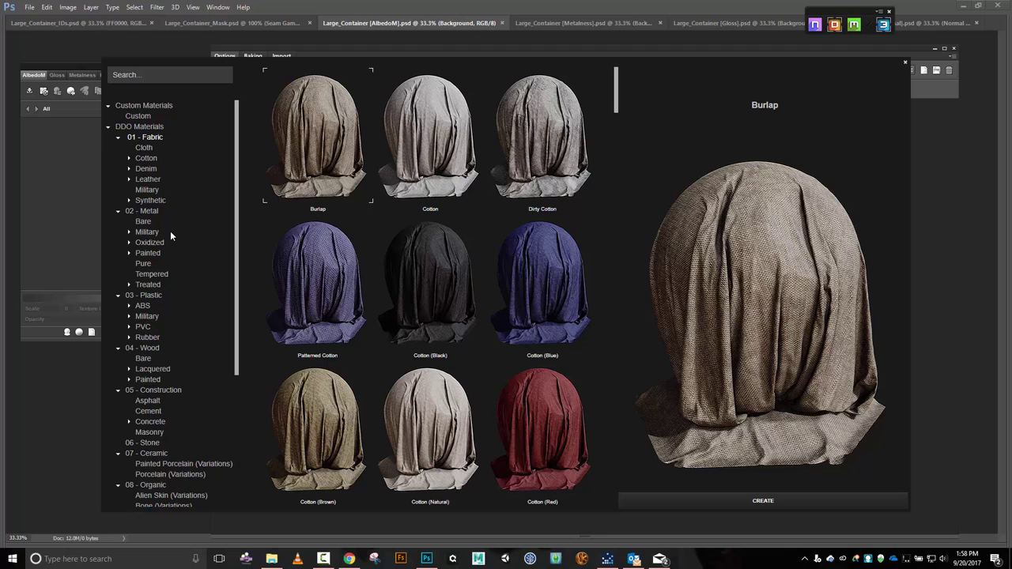
Apply Scratched Painted Steel (Teal) from 02 - Metal > Painted to the red ID area.
scroll(169, 237, down, 2)
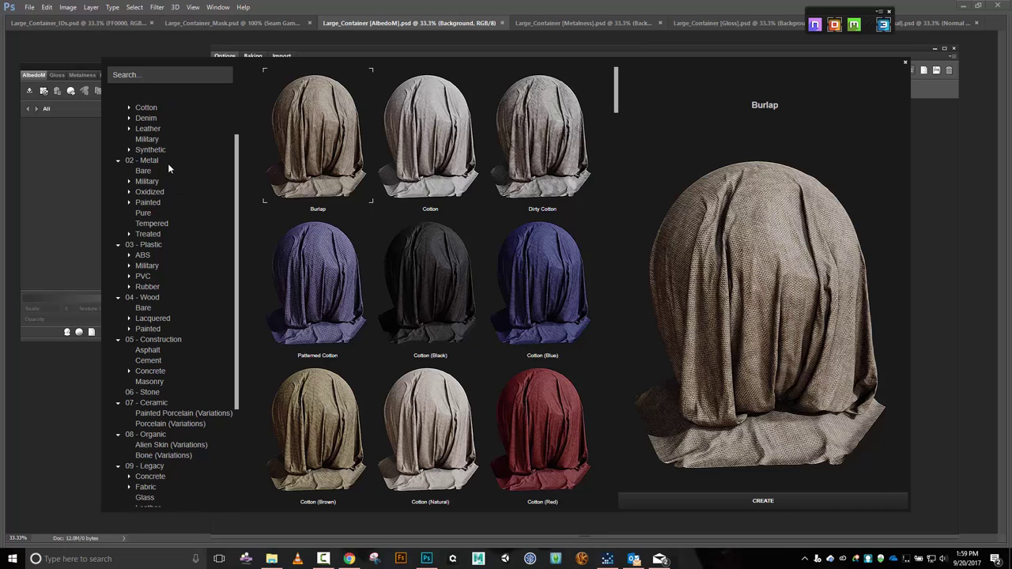
click(148, 202)
scroll(457, 228, down, 6)
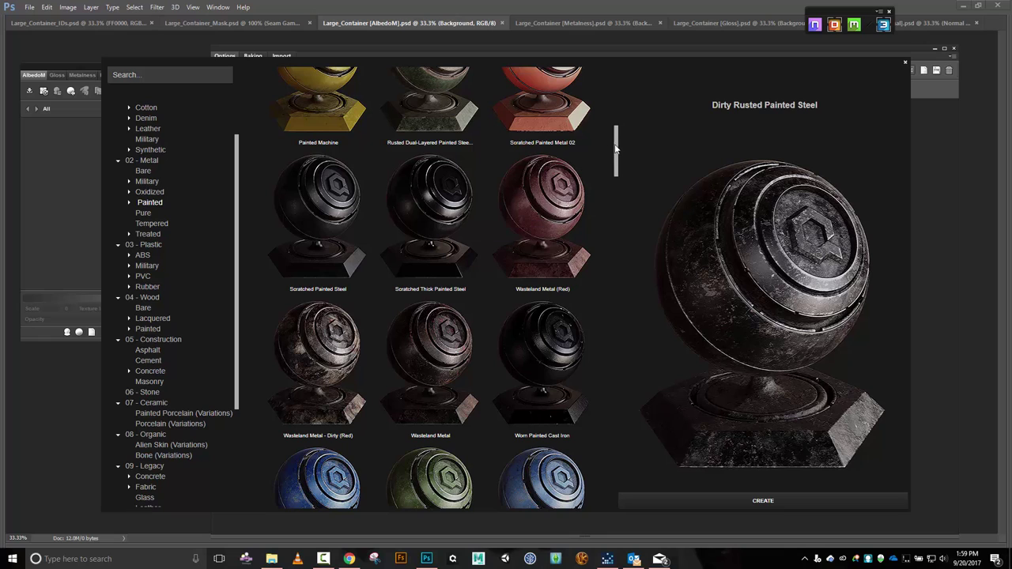
mouse_move(617, 176)
mouse_down()
mouse_move(630, 310)
mouse_move(619, 504)
mouse_move(568, 440)
mouse_up()
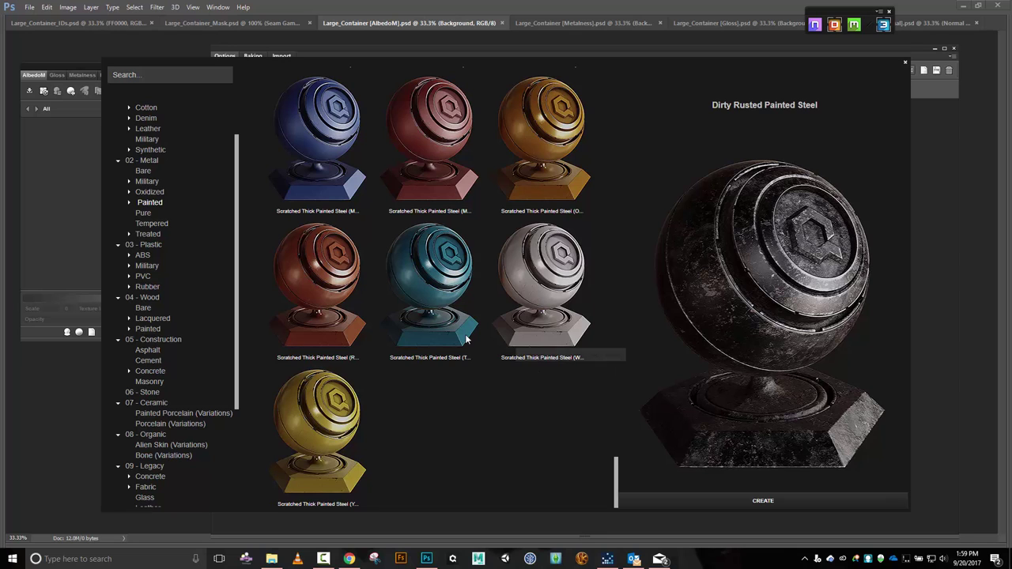
scroll(480, 393, up, 3)
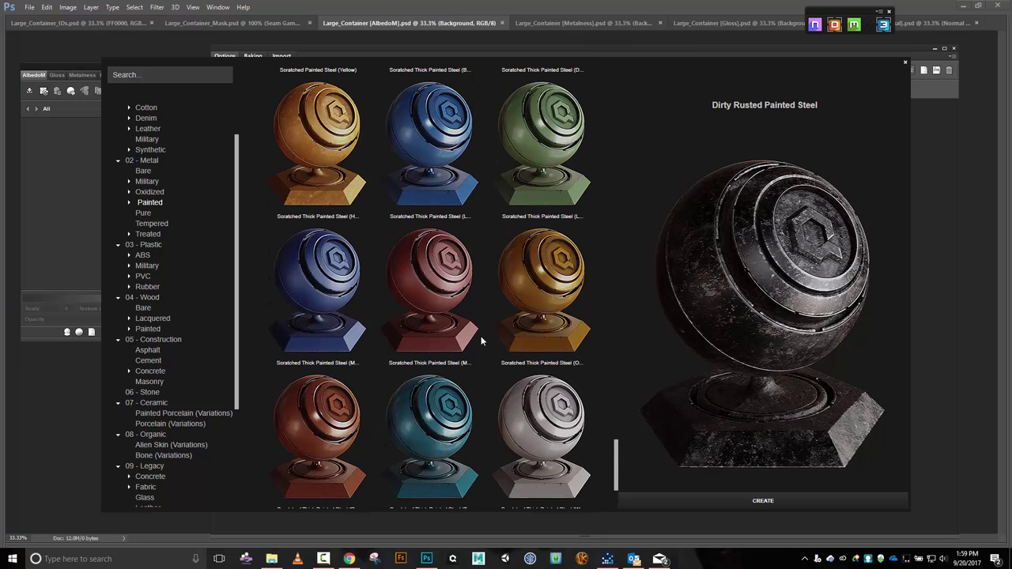
scroll(325, 299, up, 3)
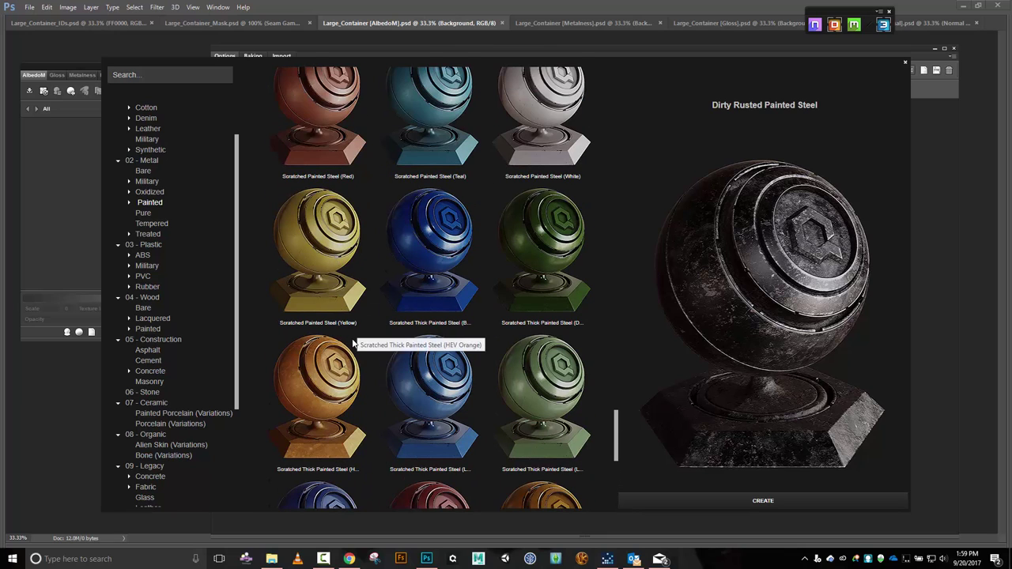
scroll(427, 338, up, 1)
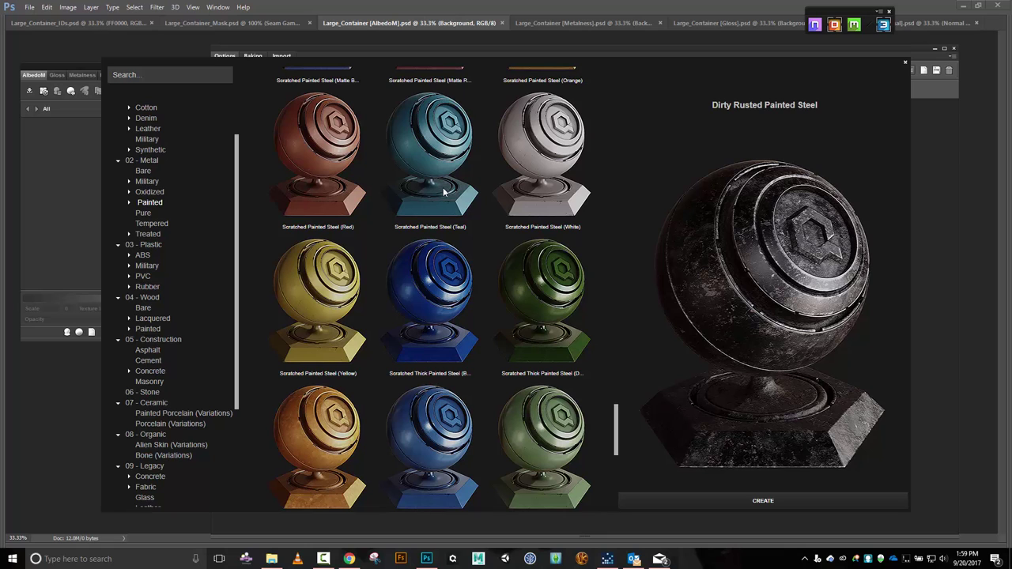
click(448, 164)
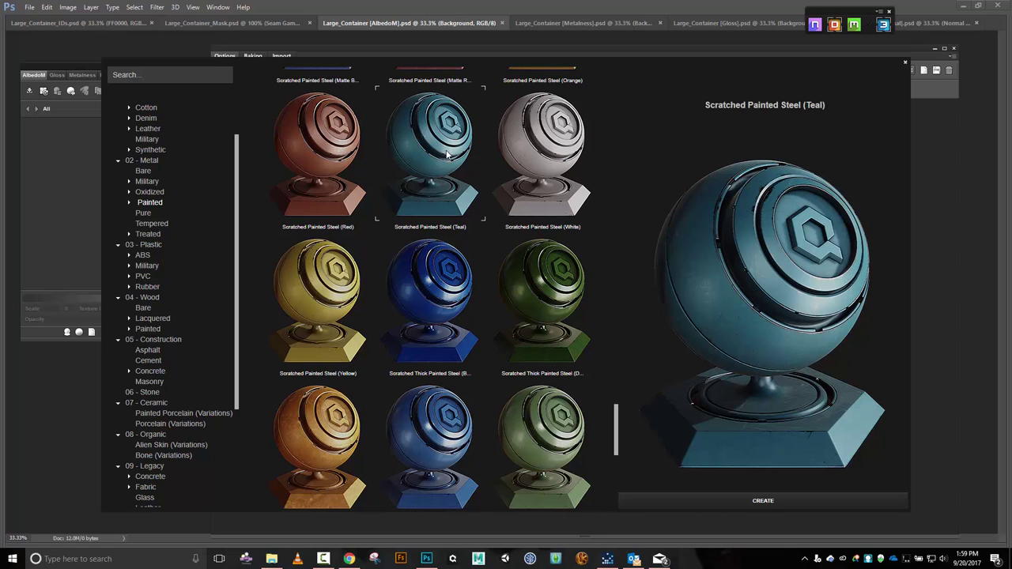
double_click(448, 155)
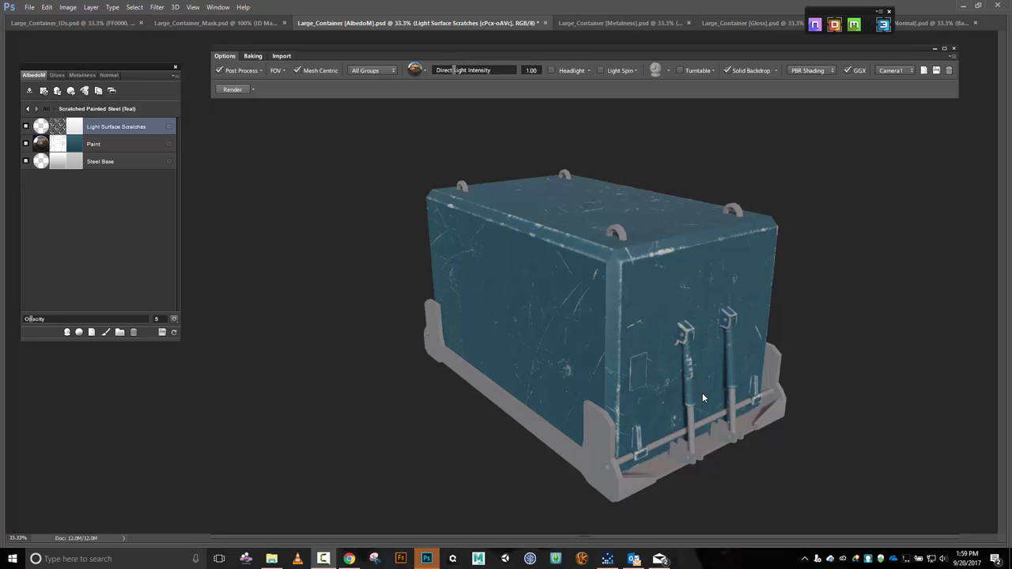
View the teal container's front, then close the 3D preview and exit the project with No to saving.
drag(697, 371, 646, 344)
scroll(642, 347, up, 4)
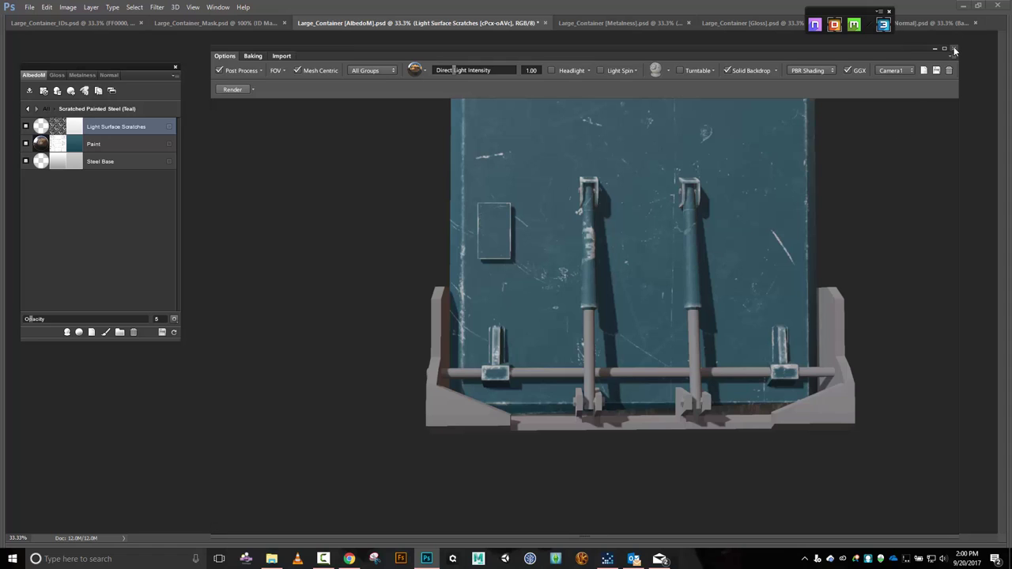
click(884, 25)
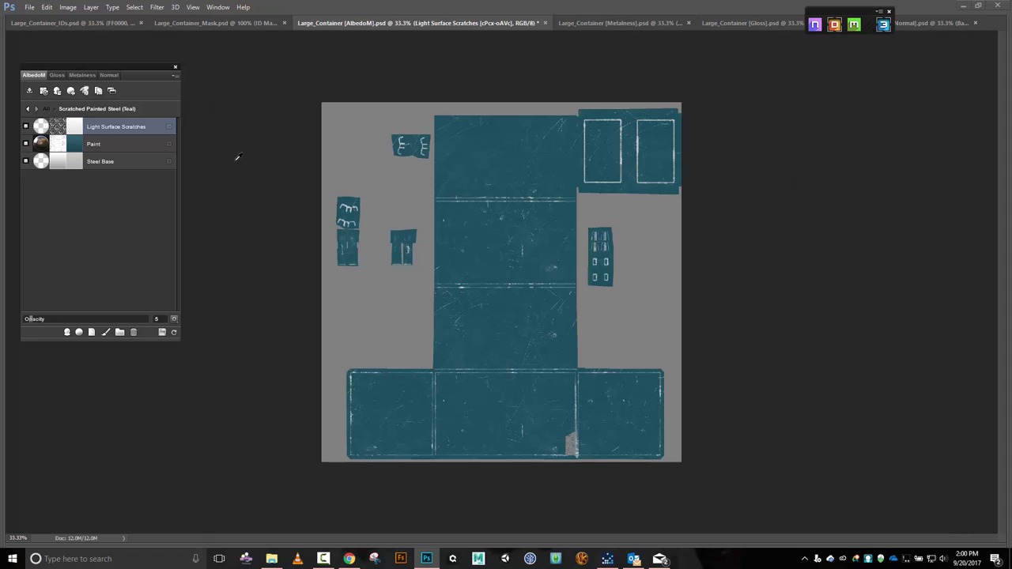
click(175, 70)
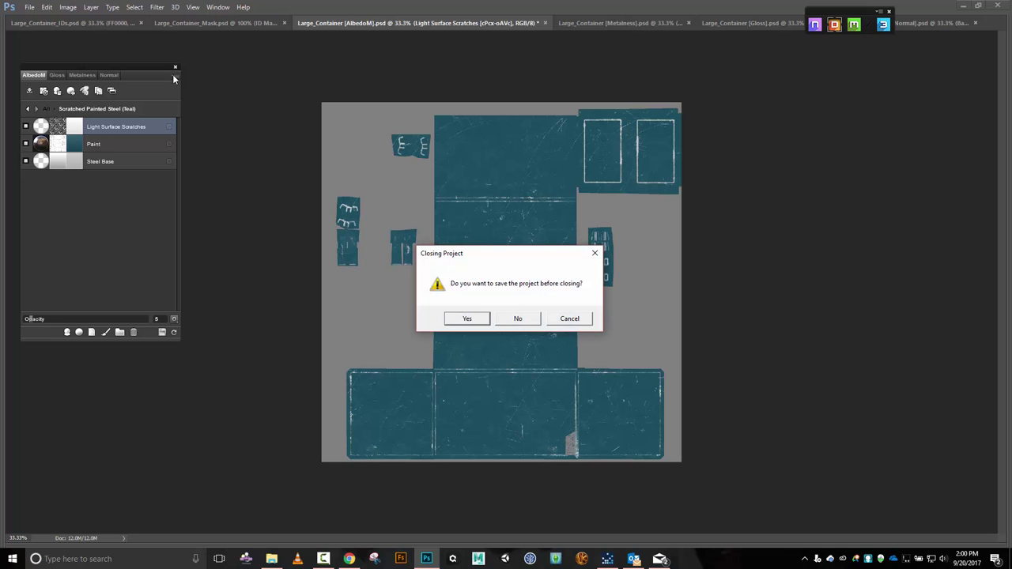
click(511, 318)
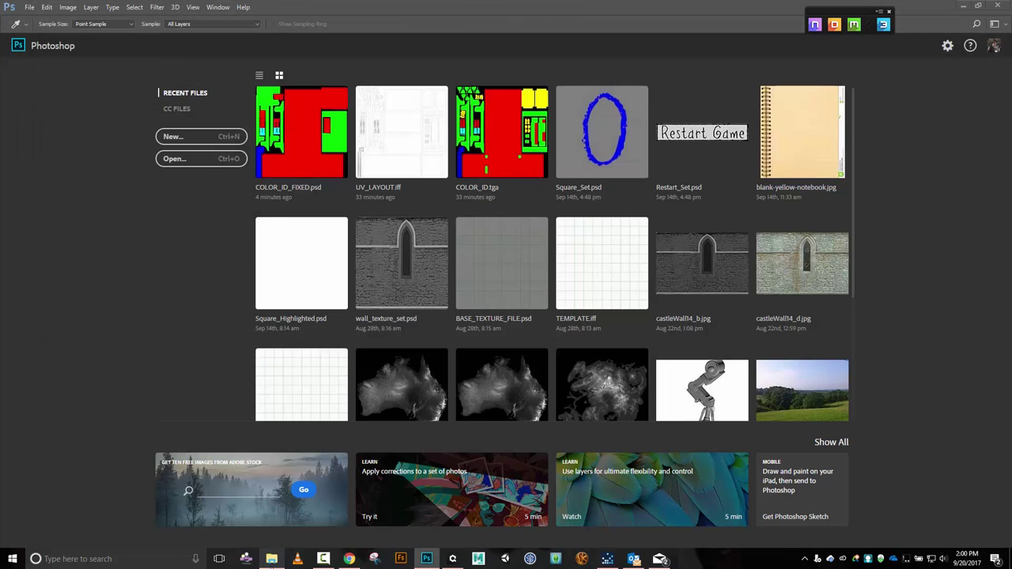
click(271, 558)
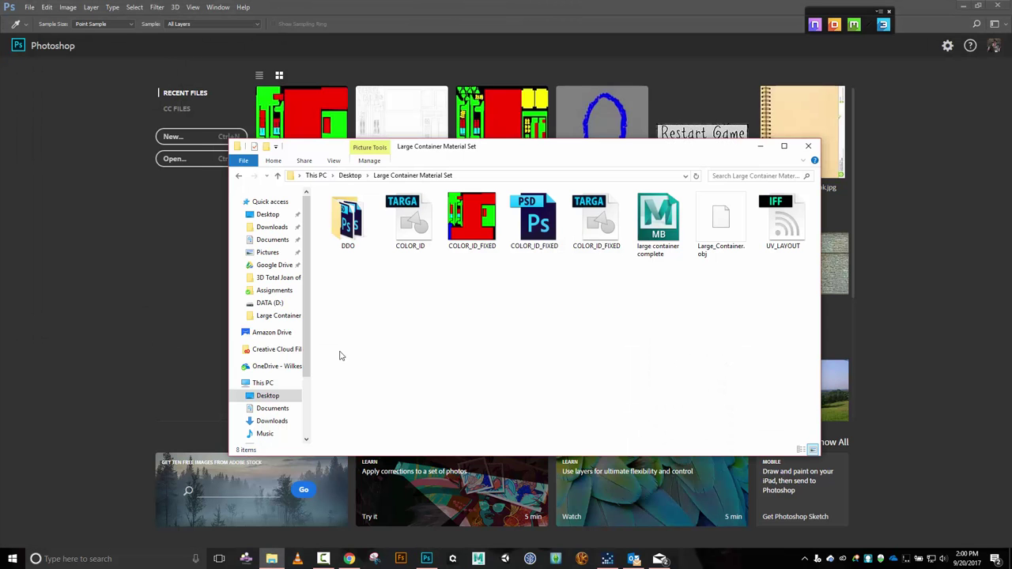
Delete all files from the folder and try the recent UV_LAYOUT file, dismissing the missing-file alert.
key(ctrl+a)
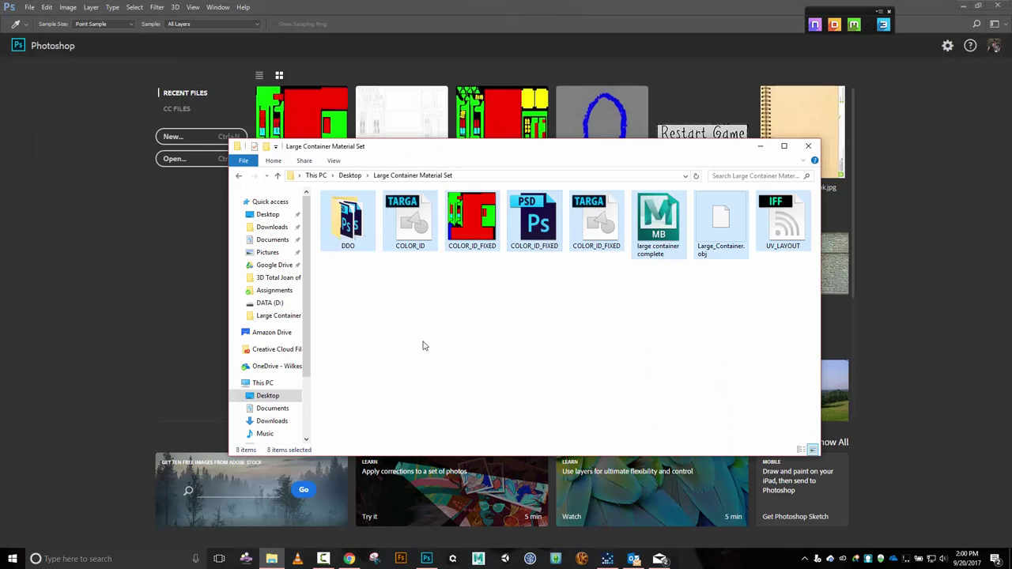
key(Delete)
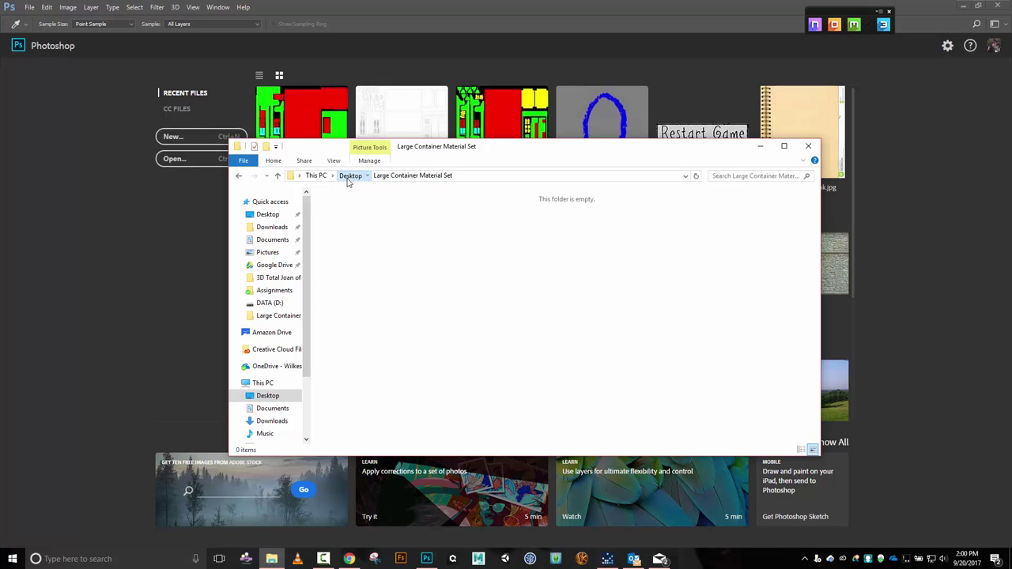
click(348, 176)
click(310, 121)
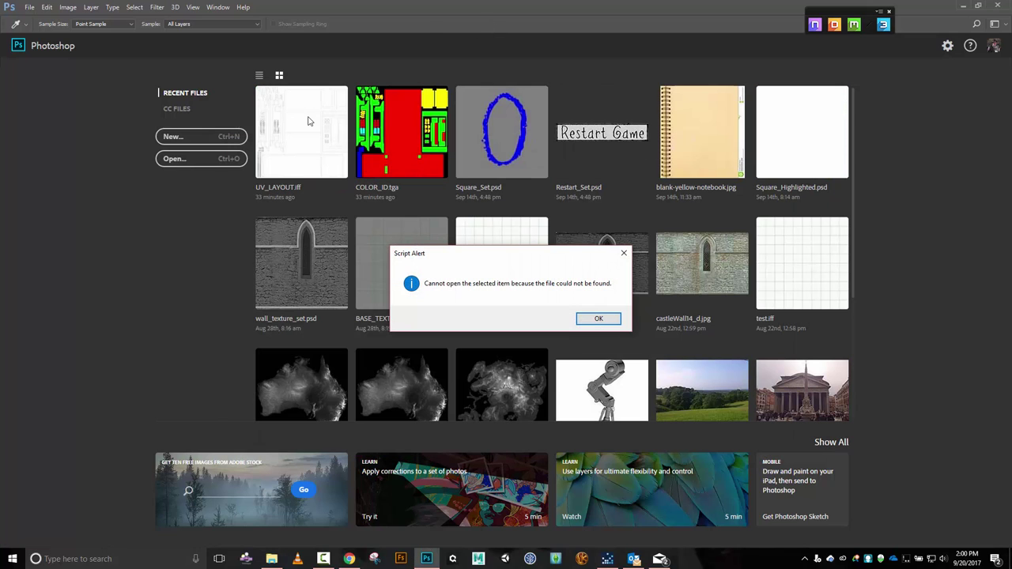
click(600, 318)
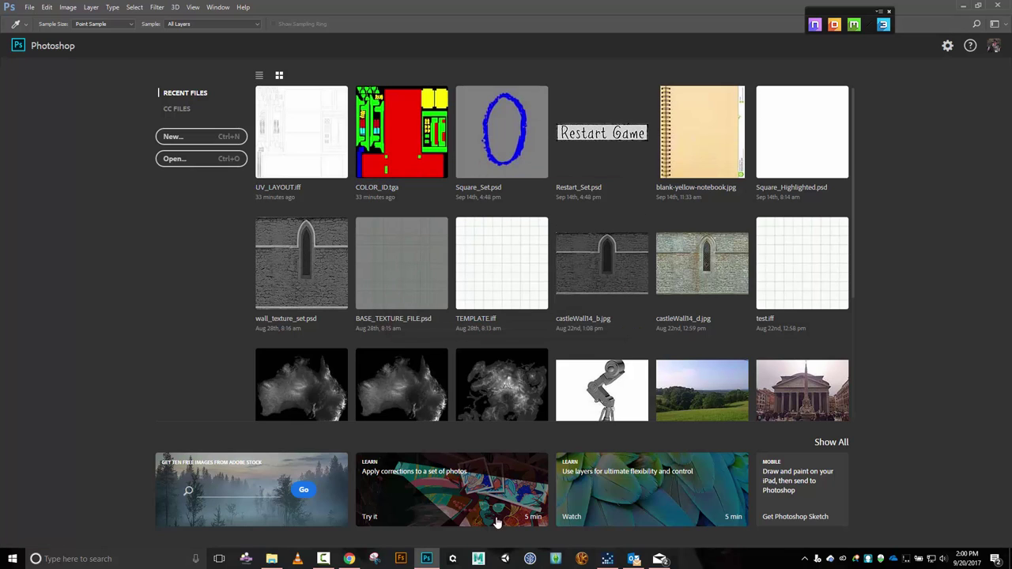
Paste the project files into the Large Container Material Set folder and delete the DDO folder.
click(271, 559)
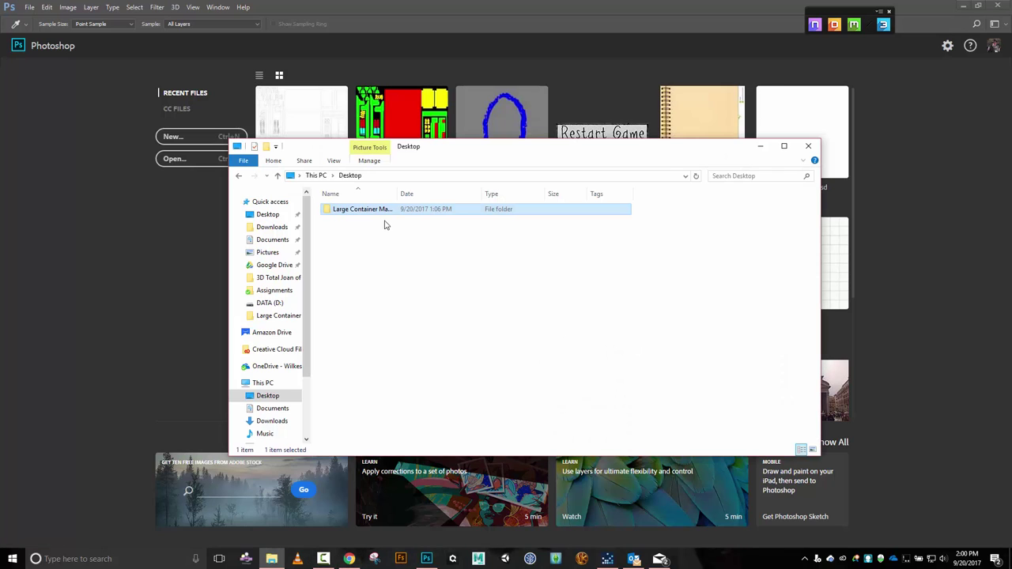
double_click(346, 212)
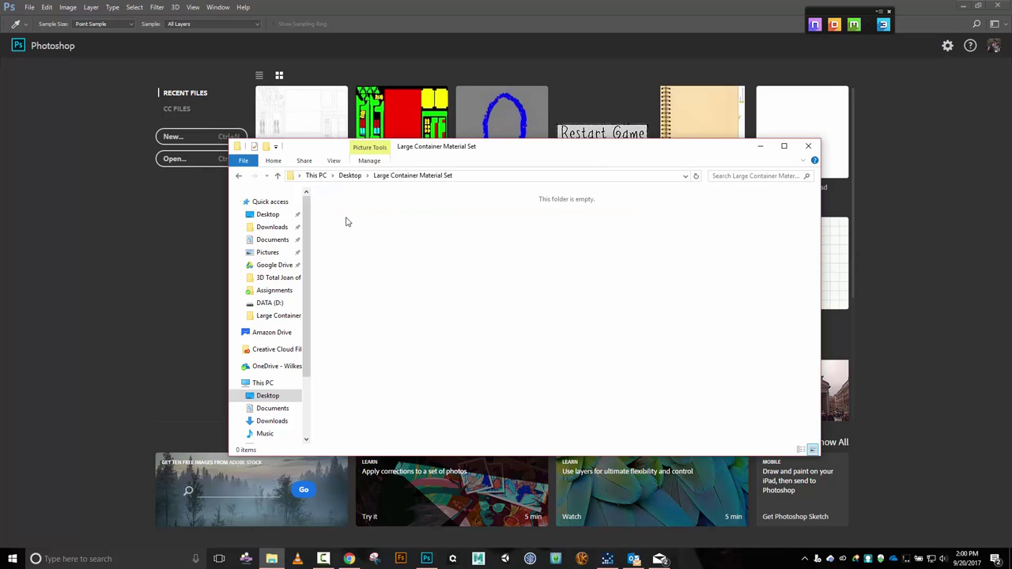
key(ctrl+v)
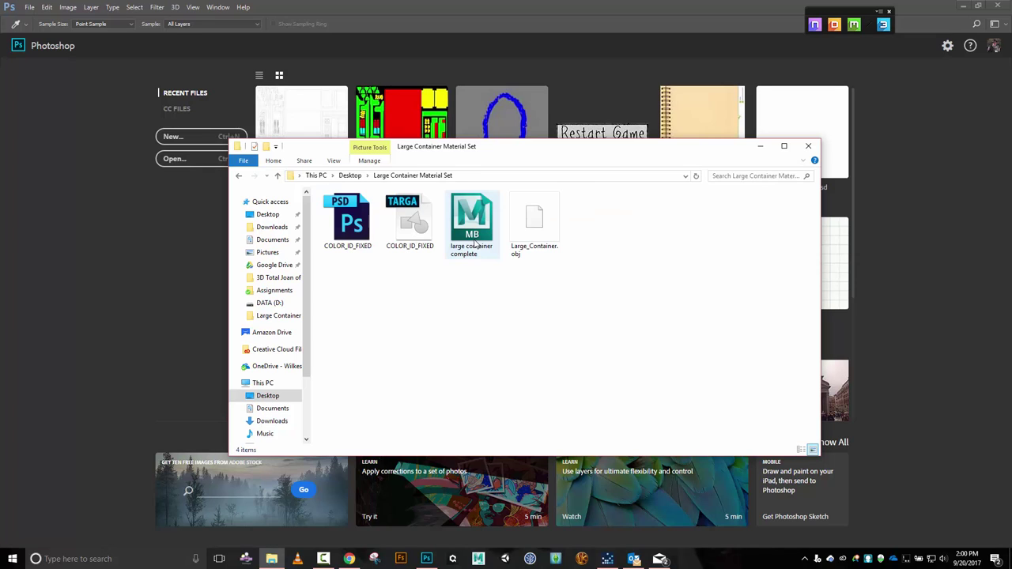
key(d)
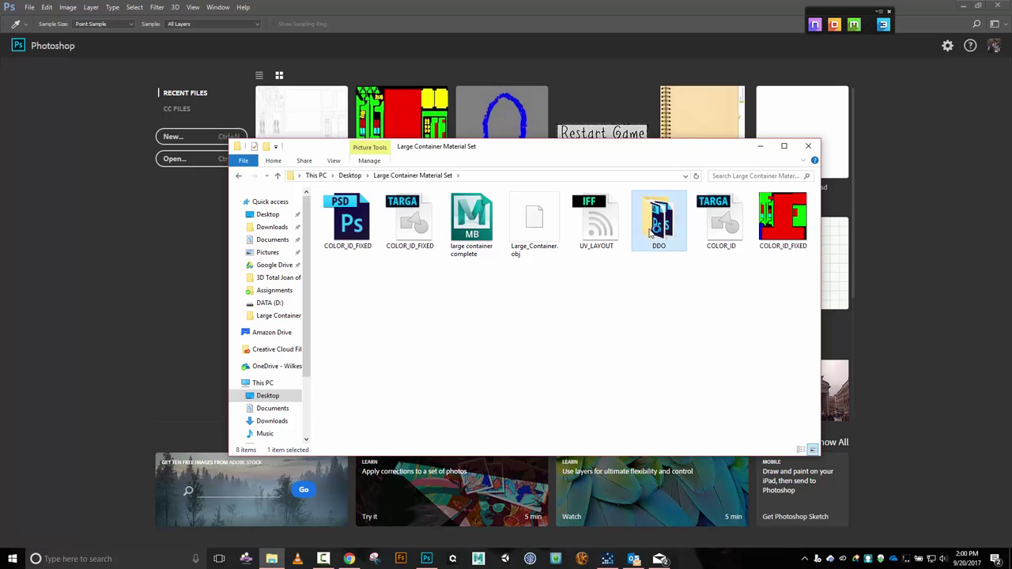
key(Delete)
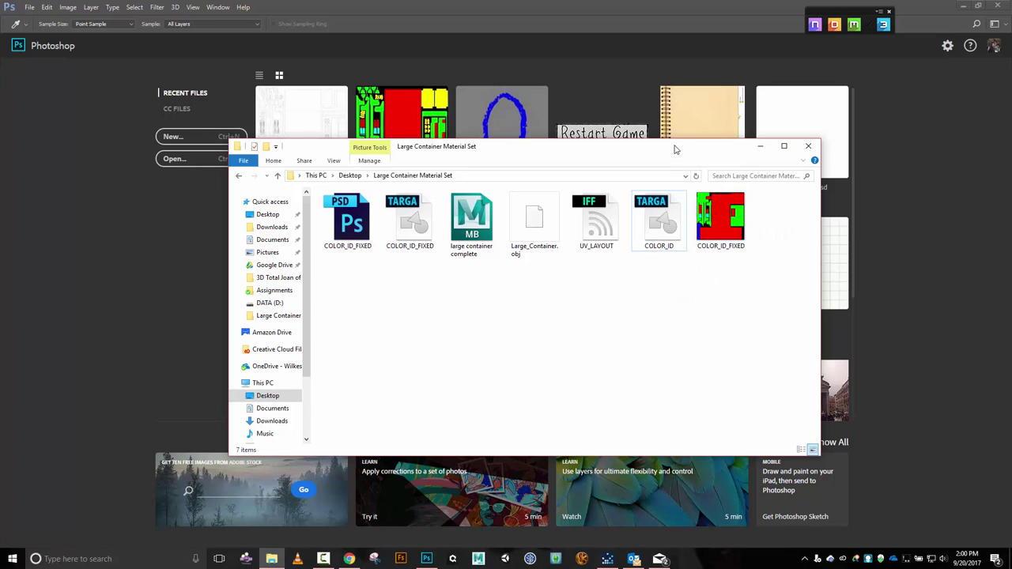
Delete the COLOR_ID_FIXED PNG and drag COLOR_ID_FIXED.psd into Photoshop.
click(708, 225)
key(Delete)
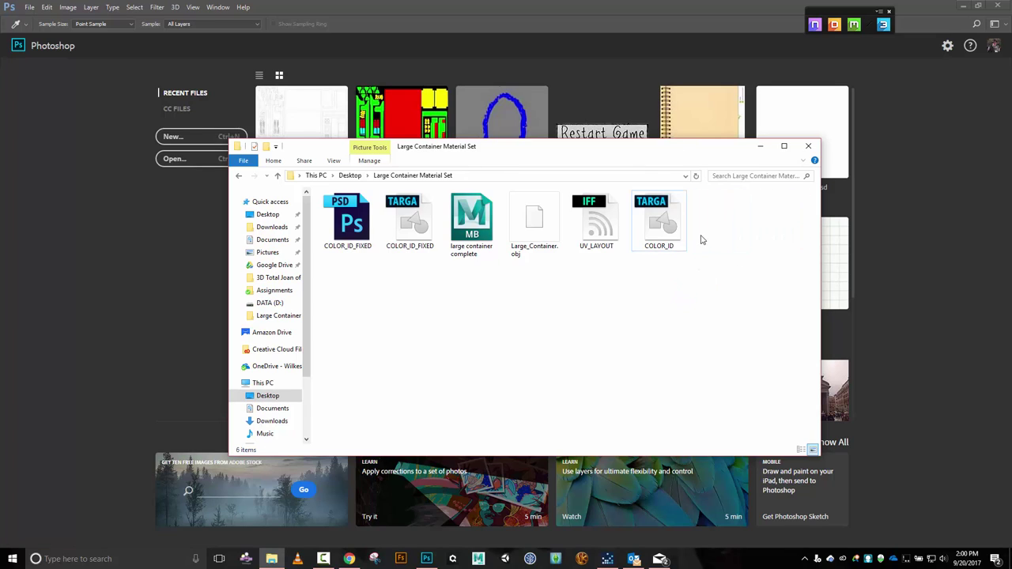
drag(499, 150, 556, 244)
drag(405, 312, 518, 163)
Show Layer 1's wireframe, zoom to the red and cyan islands, and open the foreground colour picker.
click(553, 21)
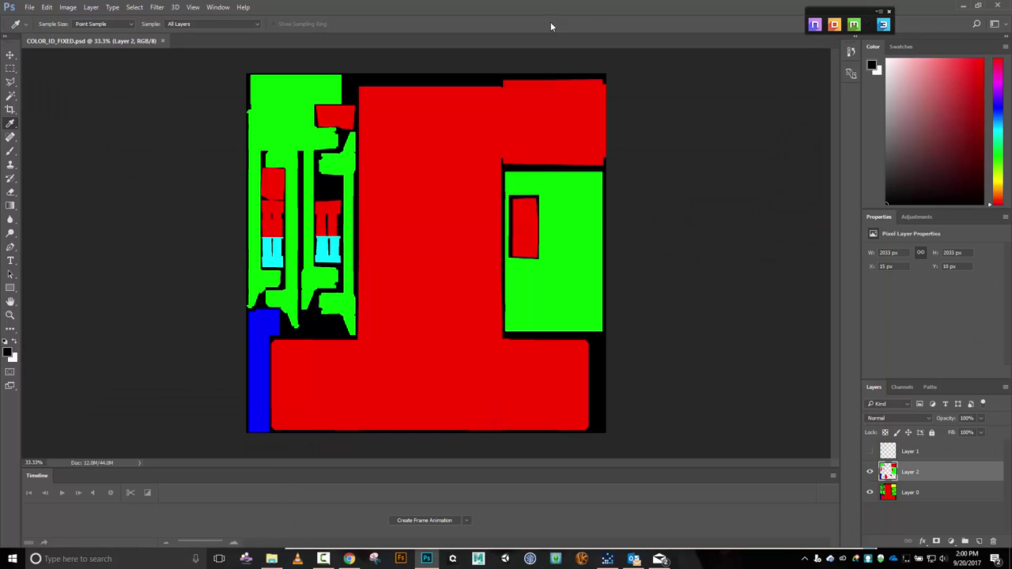
click(870, 451)
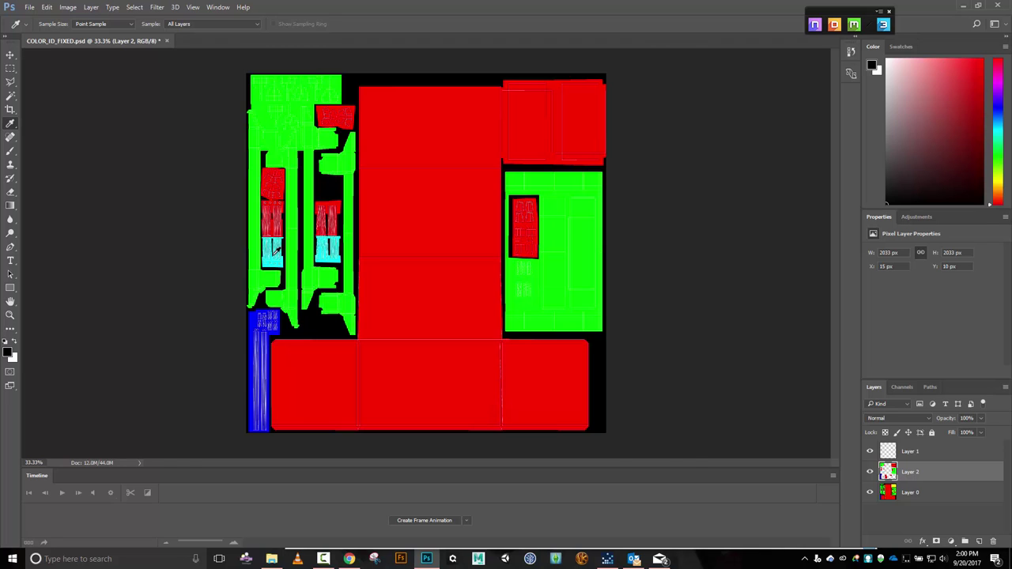
key(ctrl+plus)
key(ctrl+plus)
key(ctrl+plus)
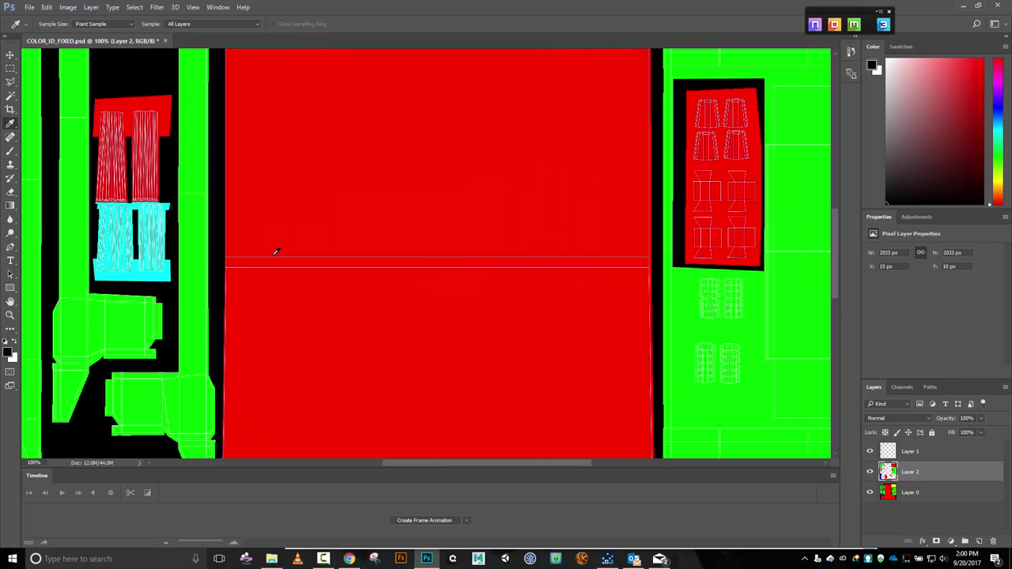
drag(411, 466, 324, 464)
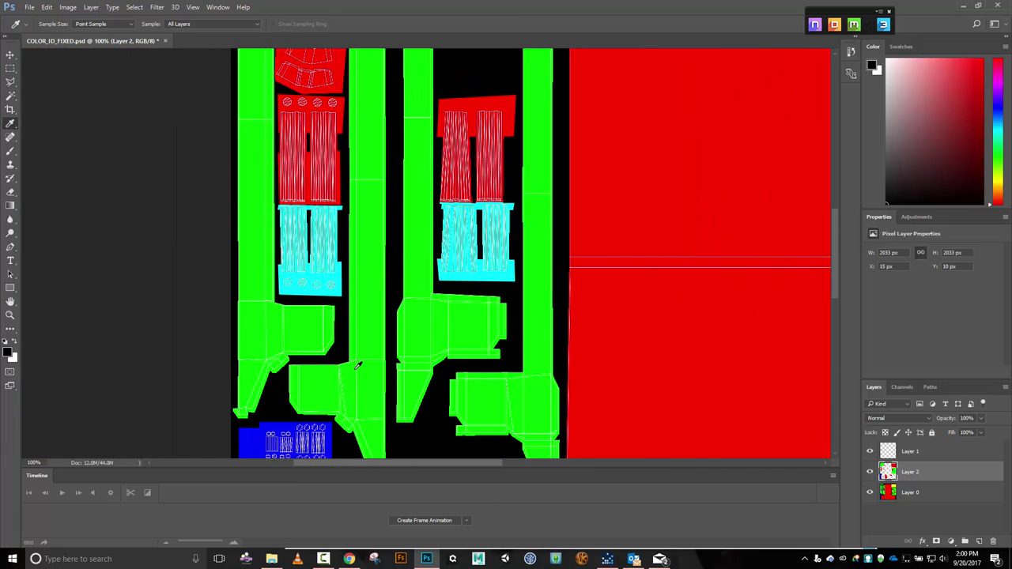
key(ctrl+plus)
scroll(357, 366, up, 5)
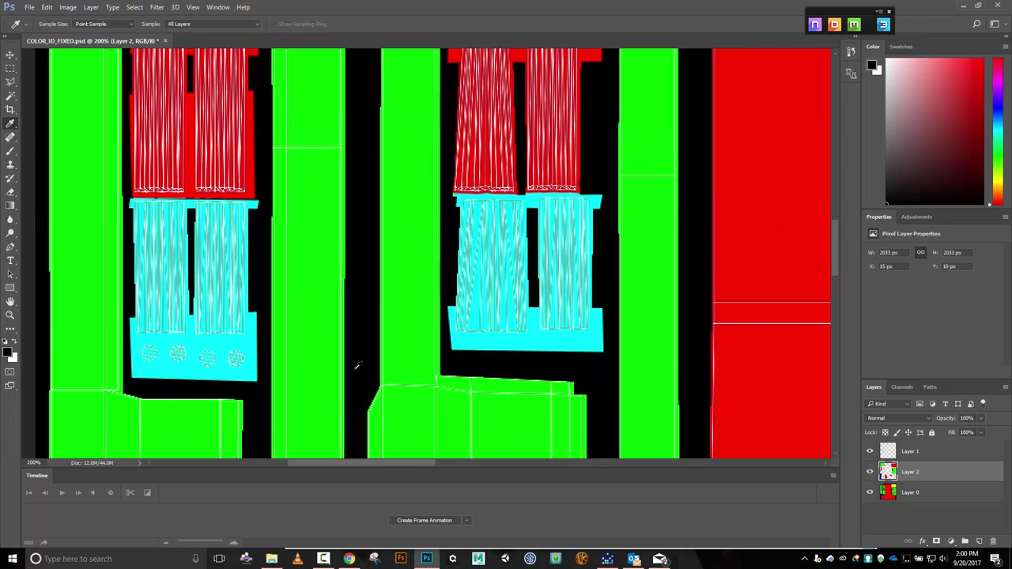
click(11, 355)
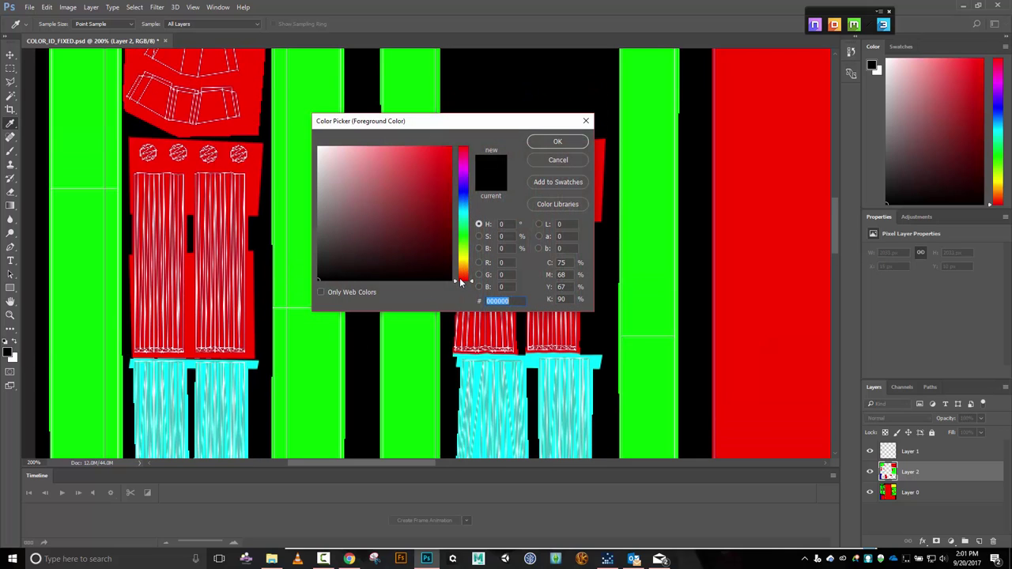
Set the foreground colour to bright yellow ffeb0d and hide the Layer 1 wireframe.
drag(461, 282, 468, 266)
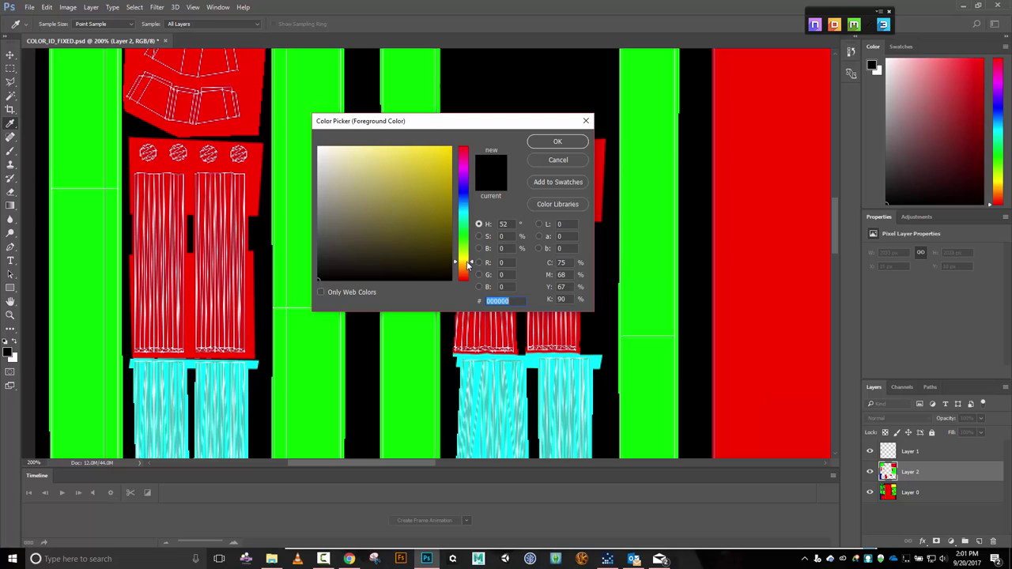
click(445, 143)
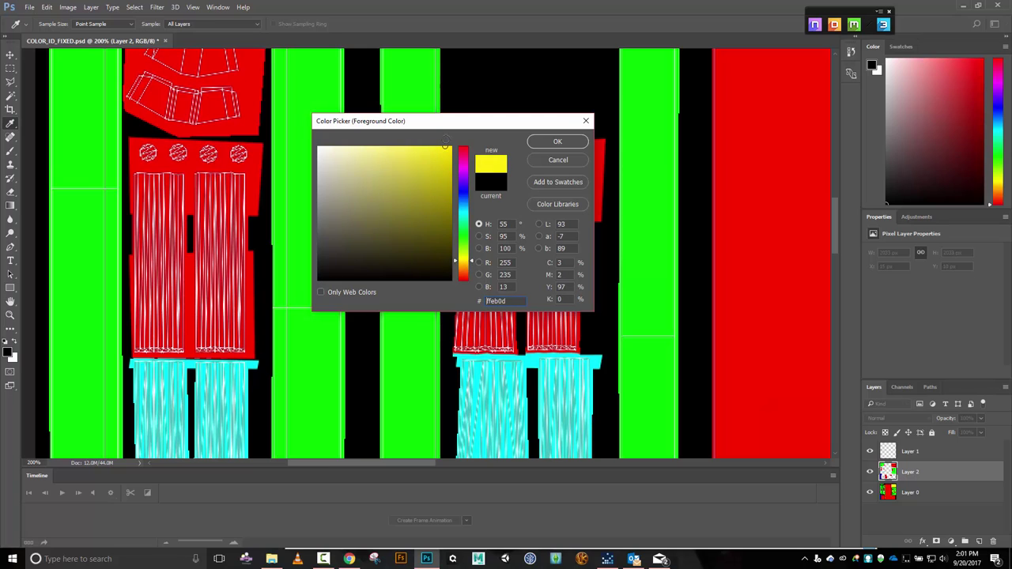
click(558, 141)
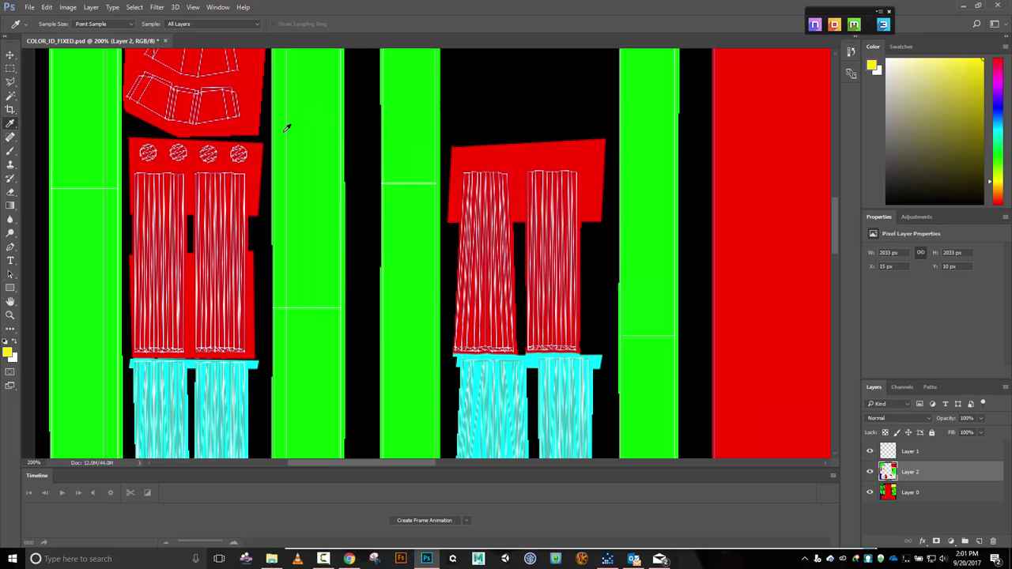
click(11, 68)
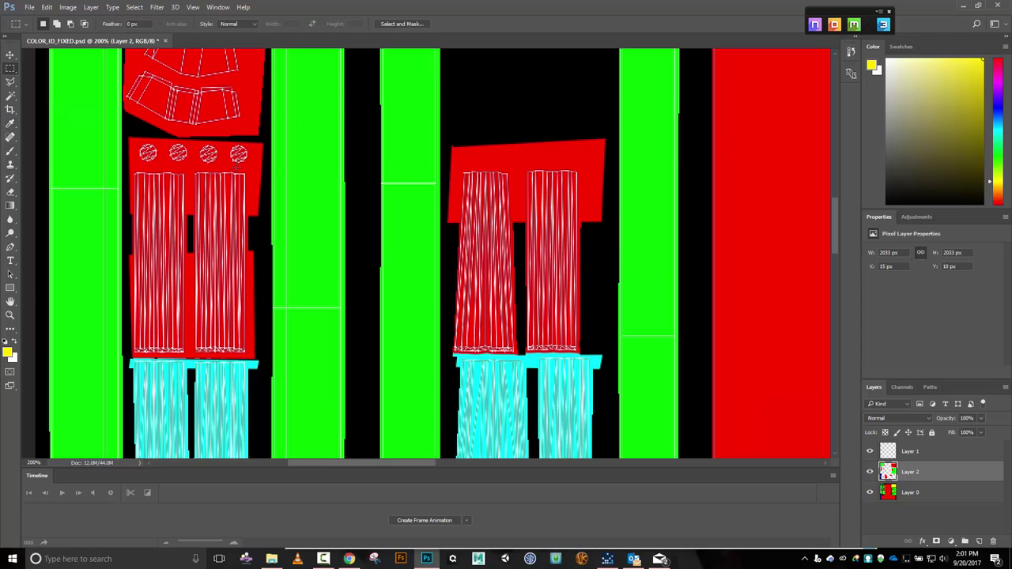
click(871, 452)
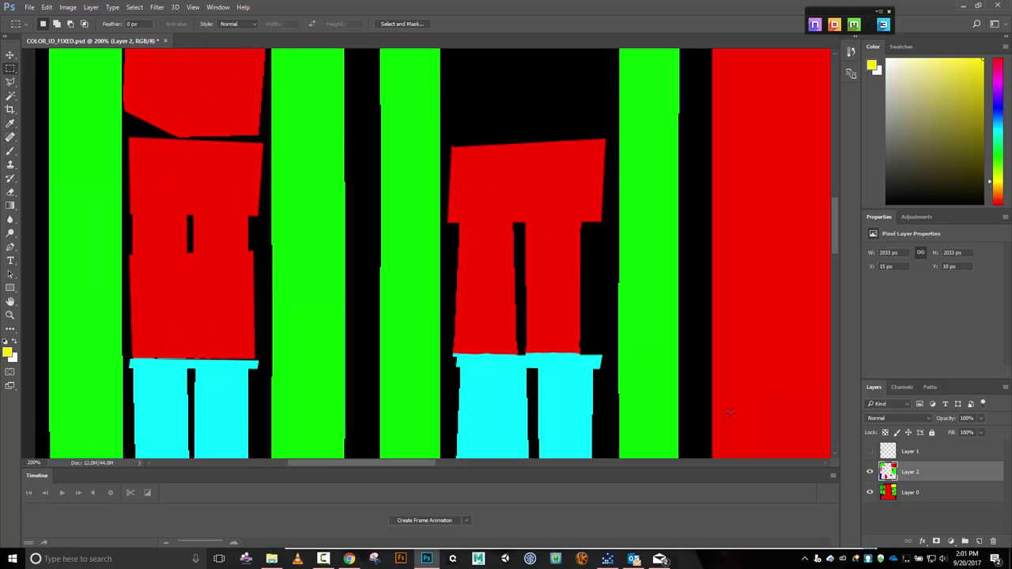
Try selecting the red blocks by colour, then undo and clear the selection.
click(10, 95)
click(183, 183)
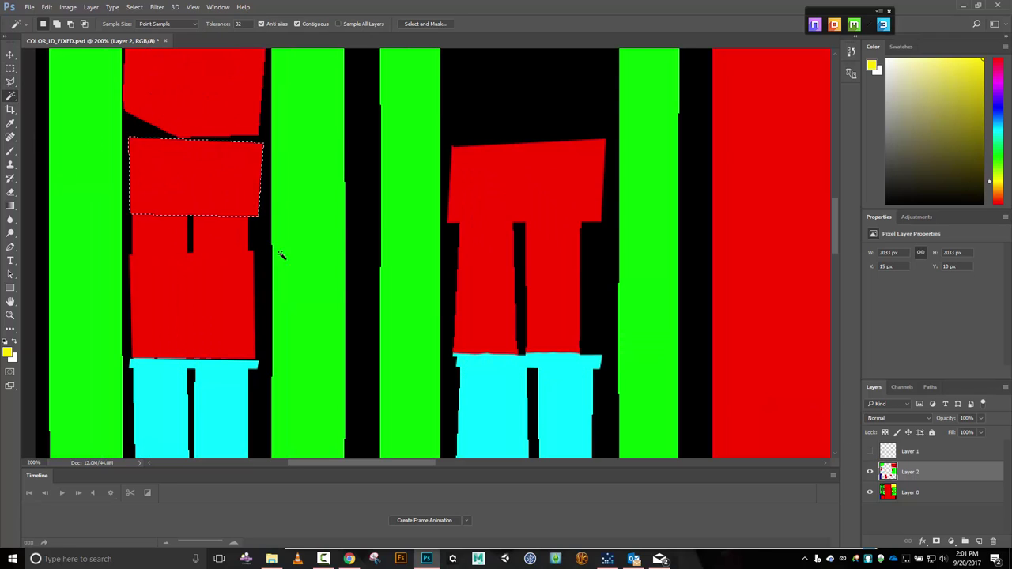
click(209, 255)
click(224, 209)
key(ctrl+z)
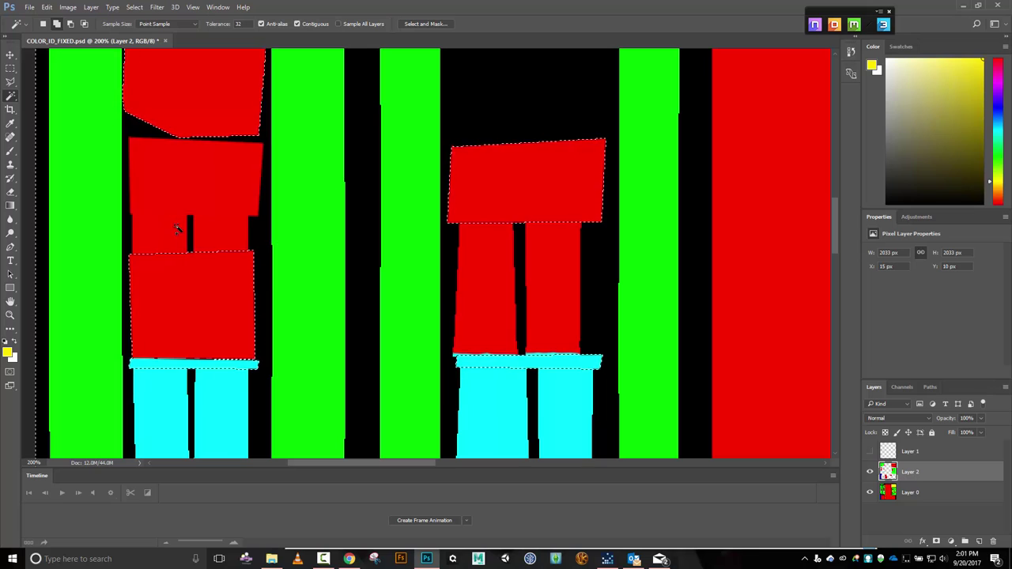
key(ctrl+d)
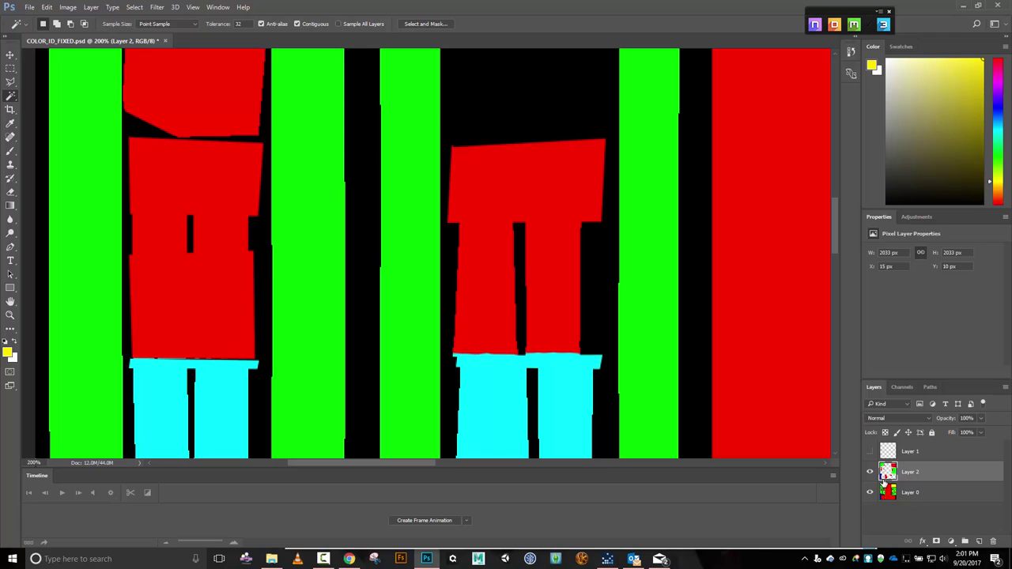
Fill rectangular selections over the right and left red blocks with the yellow foreground colour.
click(10, 68)
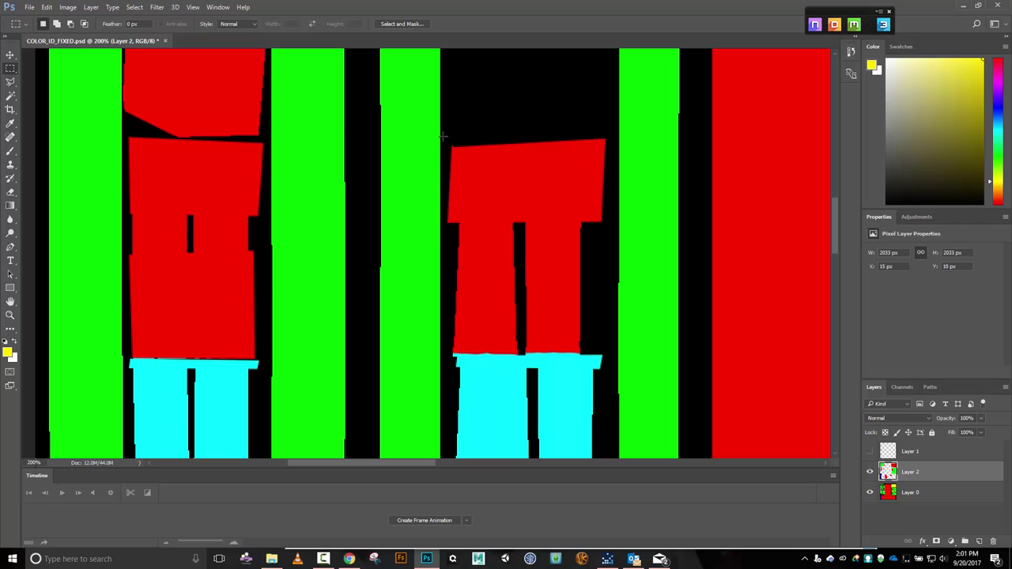
drag(444, 136, 612, 350)
key(i)
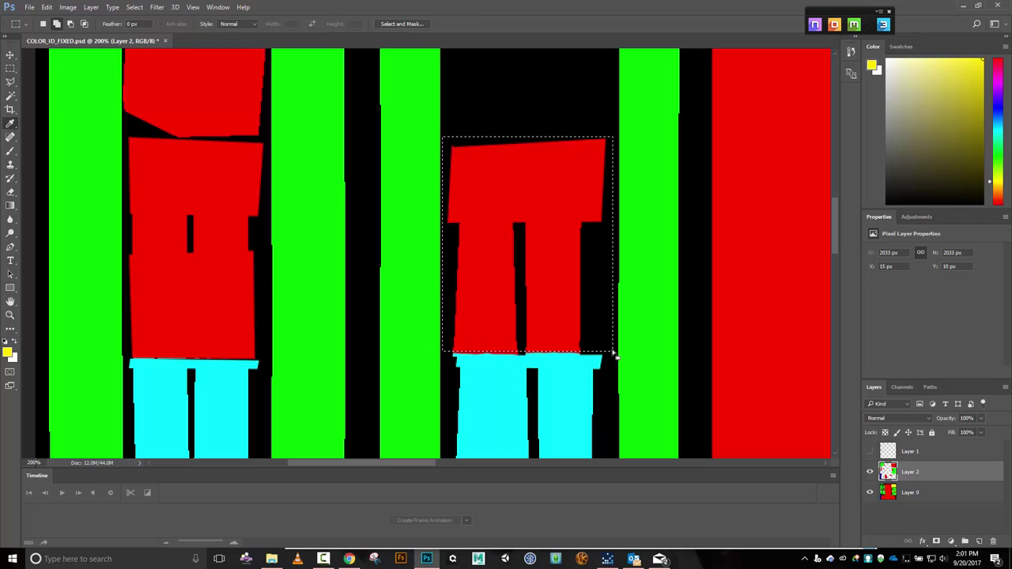
key(shift+BackSpace)
key(Return)
key(m)
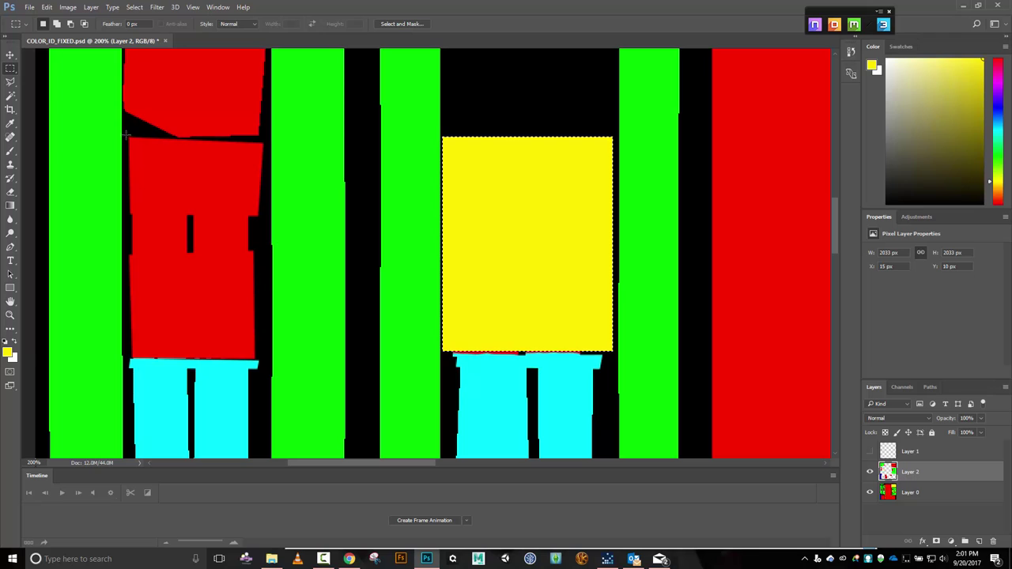
drag(127, 136, 266, 359)
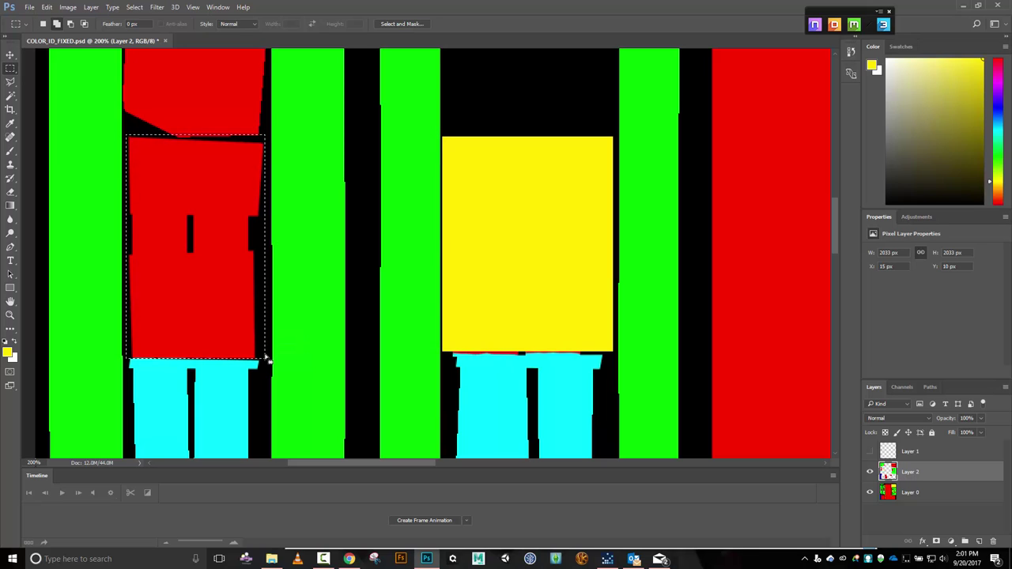
key(shift+F5)
key(Return)
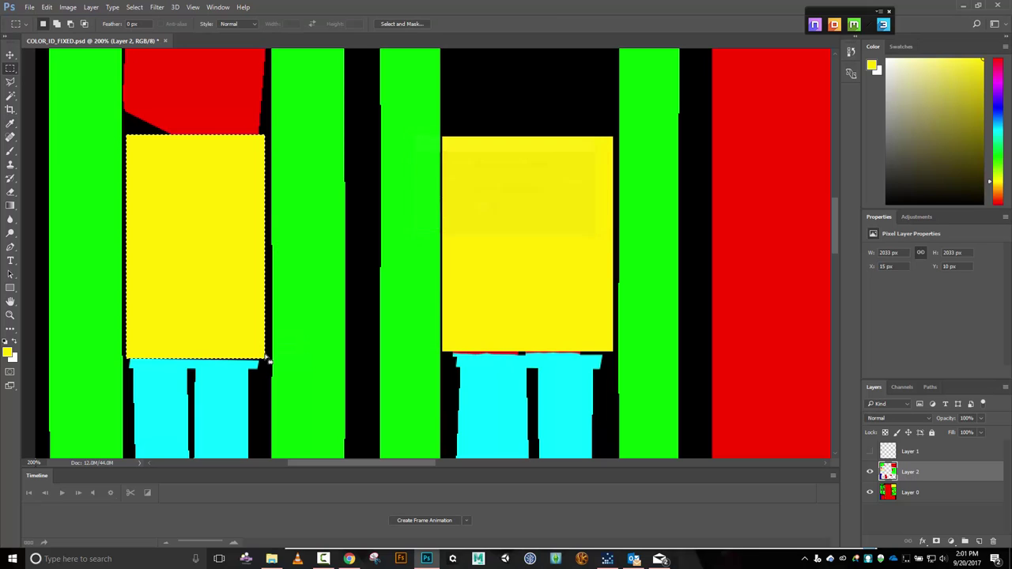
Fill the thin red strip along the right block's bottom edge yellow, checking against the wireframe.
click(870, 452)
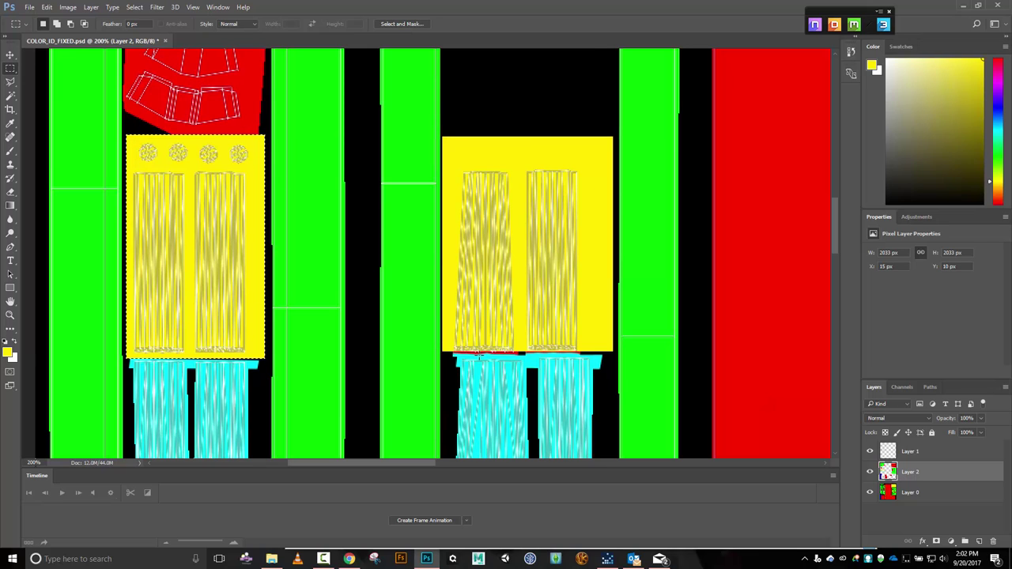
key(ctrl+plus)
key(ctrl+plus)
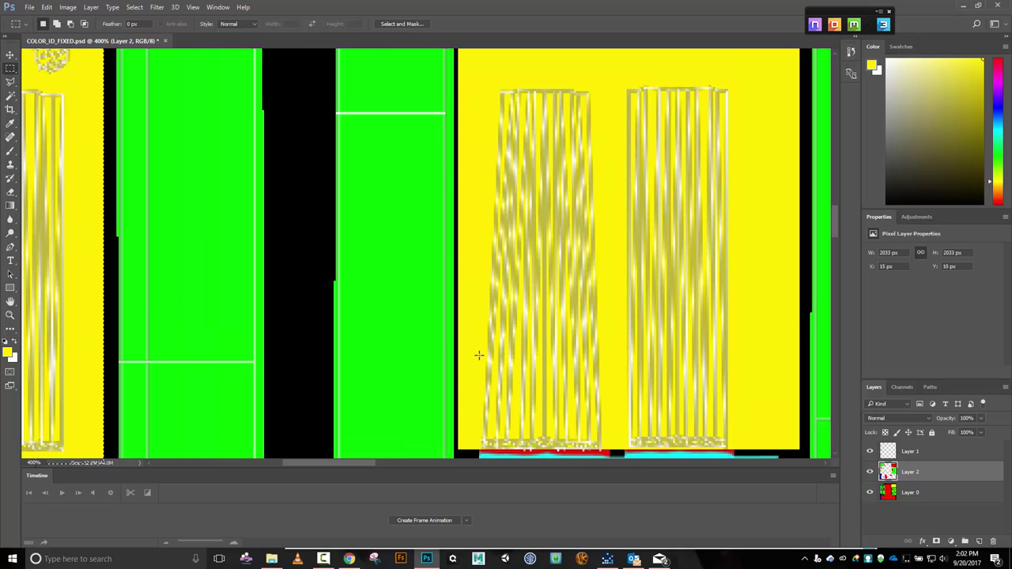
scroll(500, 351, down, 1)
scroll(500, 352, down, 2)
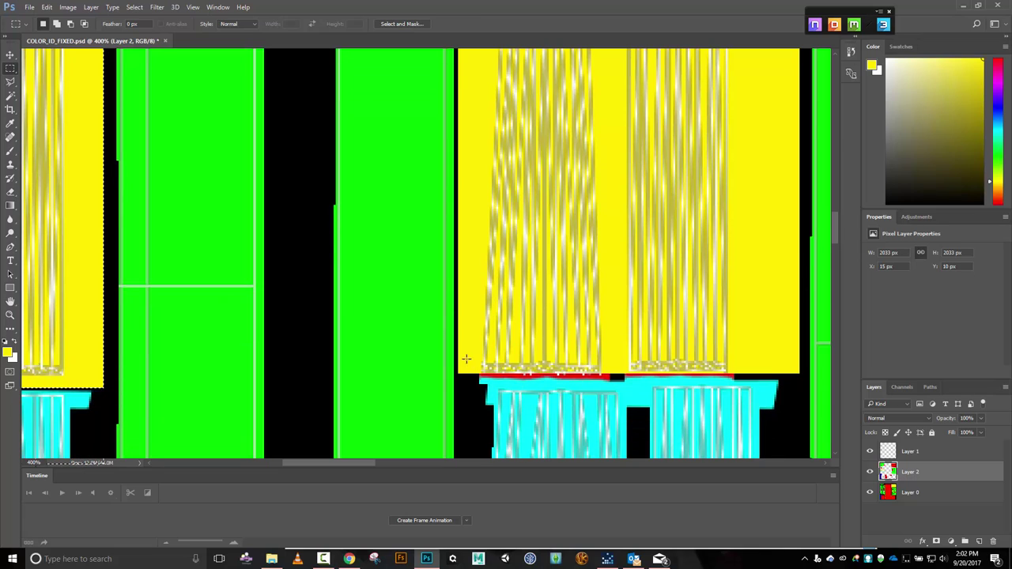
drag(465, 360, 742, 380)
key(shift+F5)
key(Return)
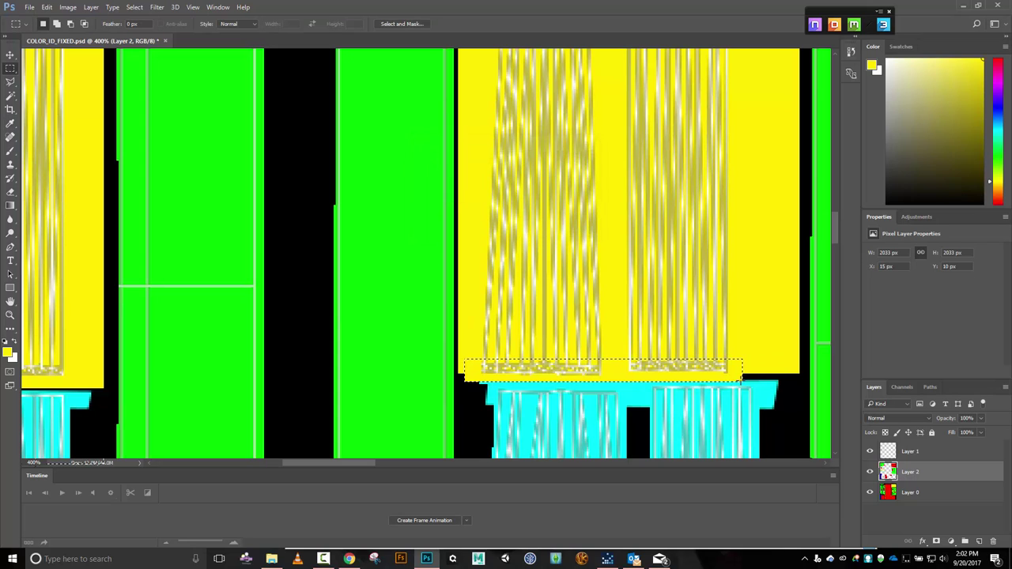
key(ctrl+d)
click(870, 452)
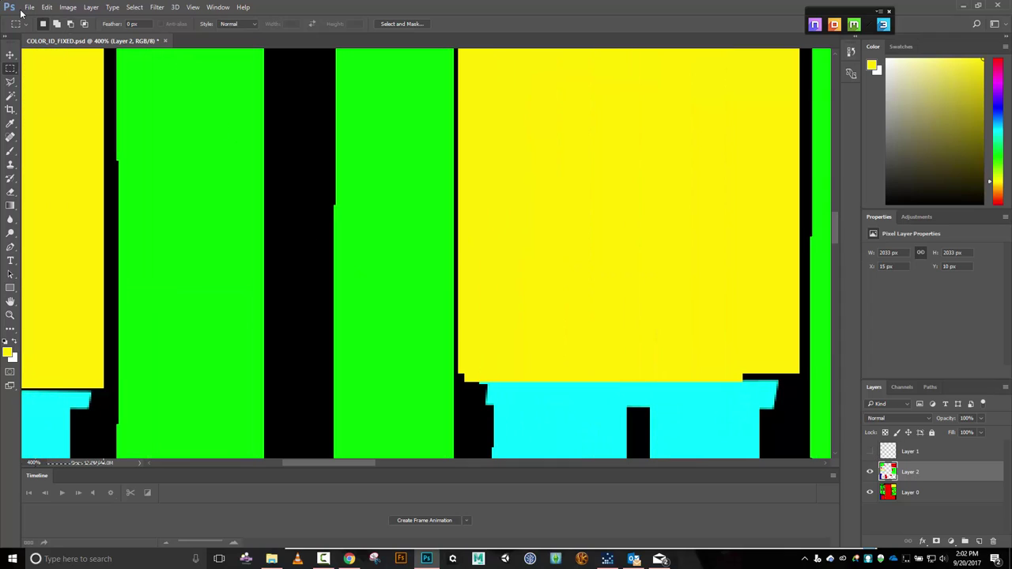
Save the PSD, save a 24-bit Targa copy over COLOR_ID_FIXED.tga, and close the document.
click(29, 7)
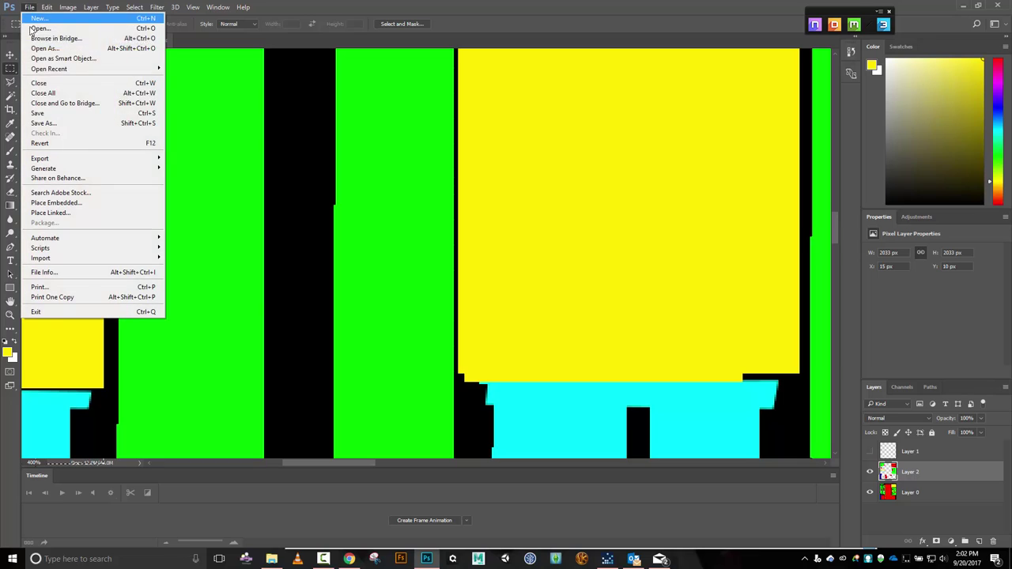
click(47, 117)
click(28, 7)
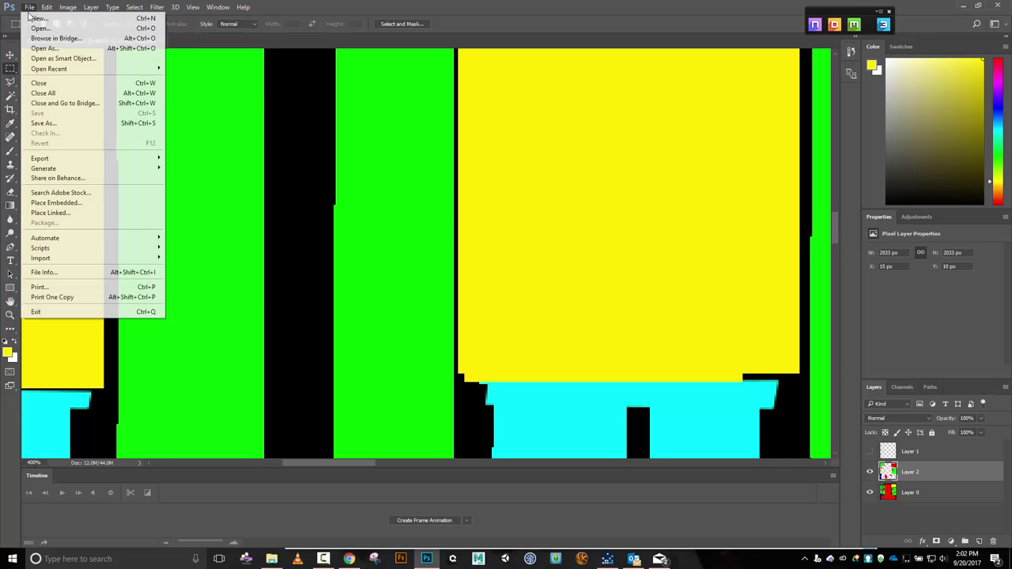
click(48, 124)
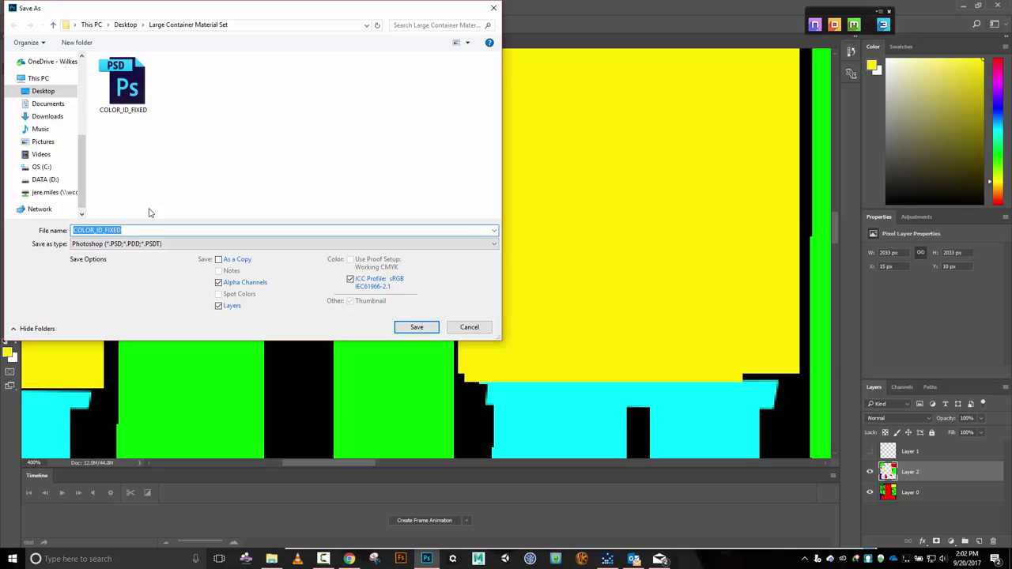
click(161, 245)
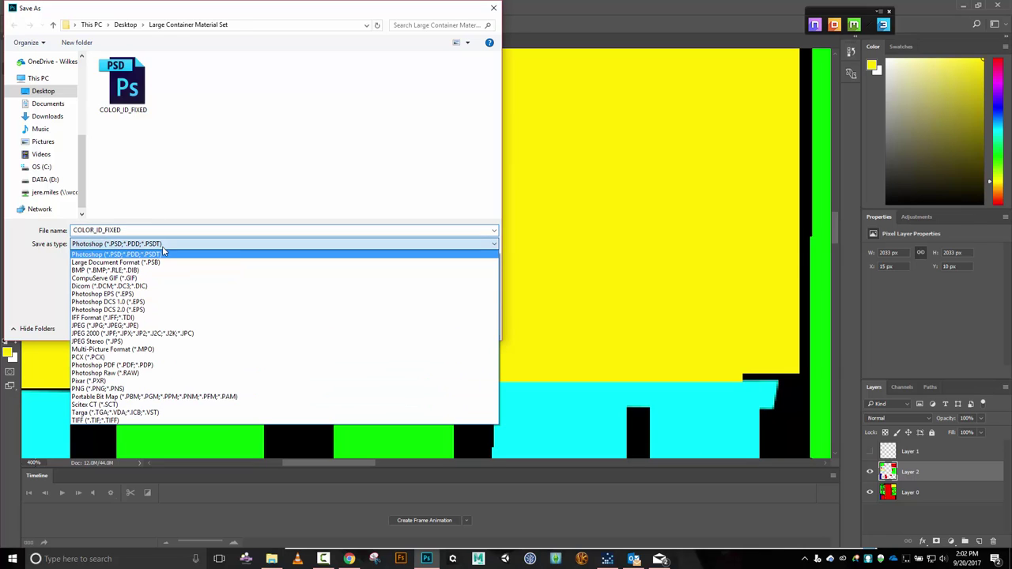
click(150, 413)
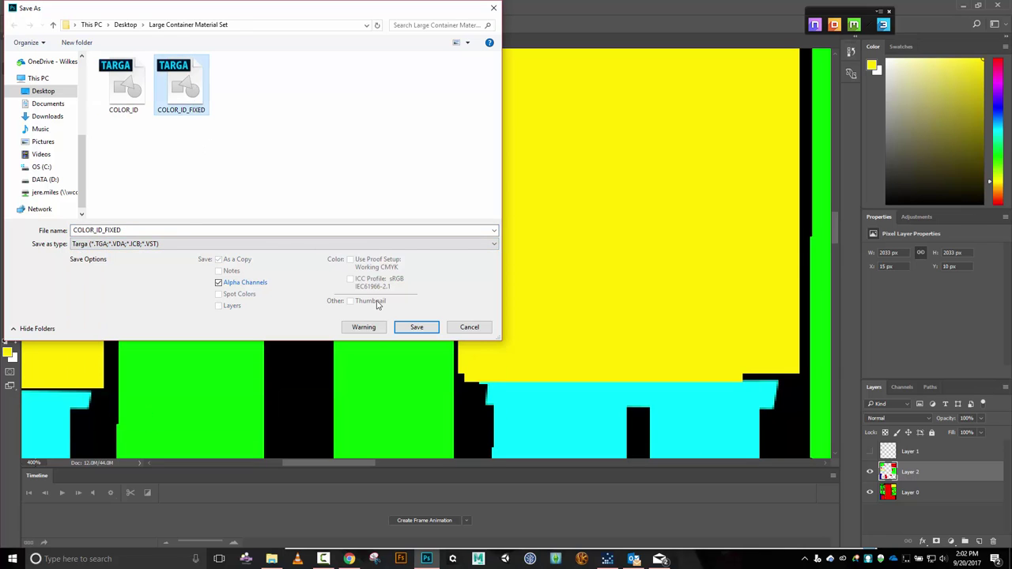
click(401, 327)
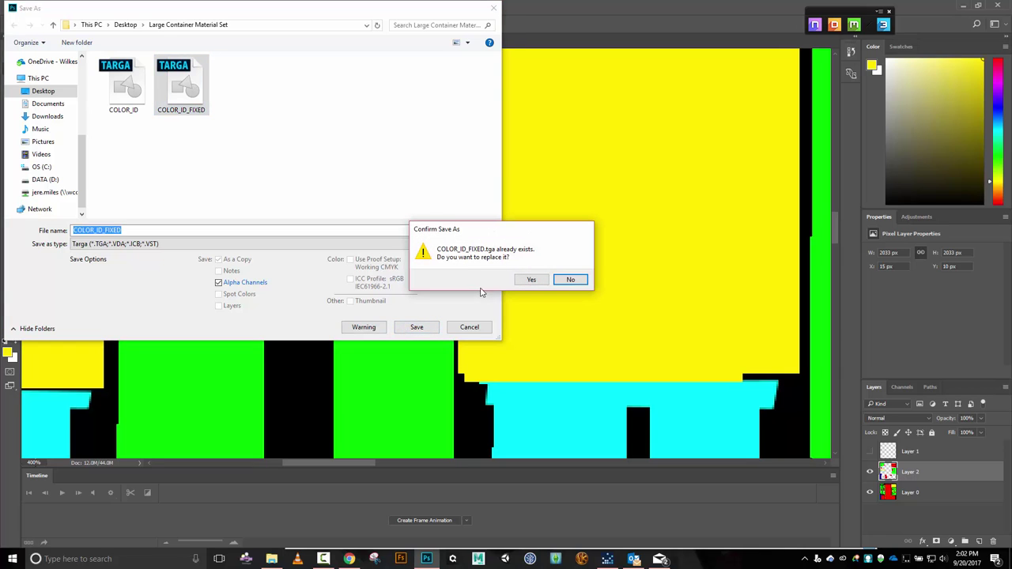
click(526, 281)
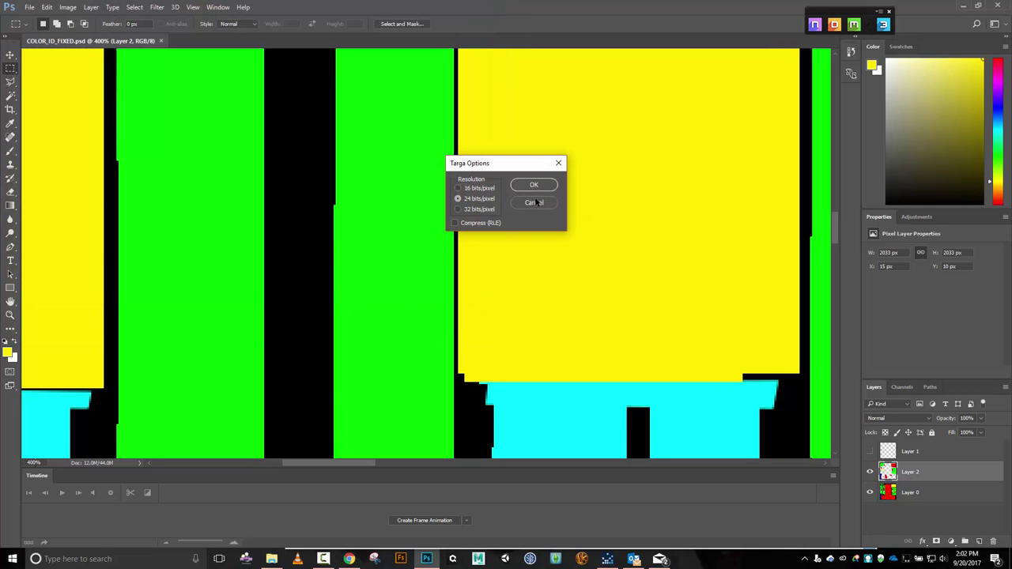
click(546, 185)
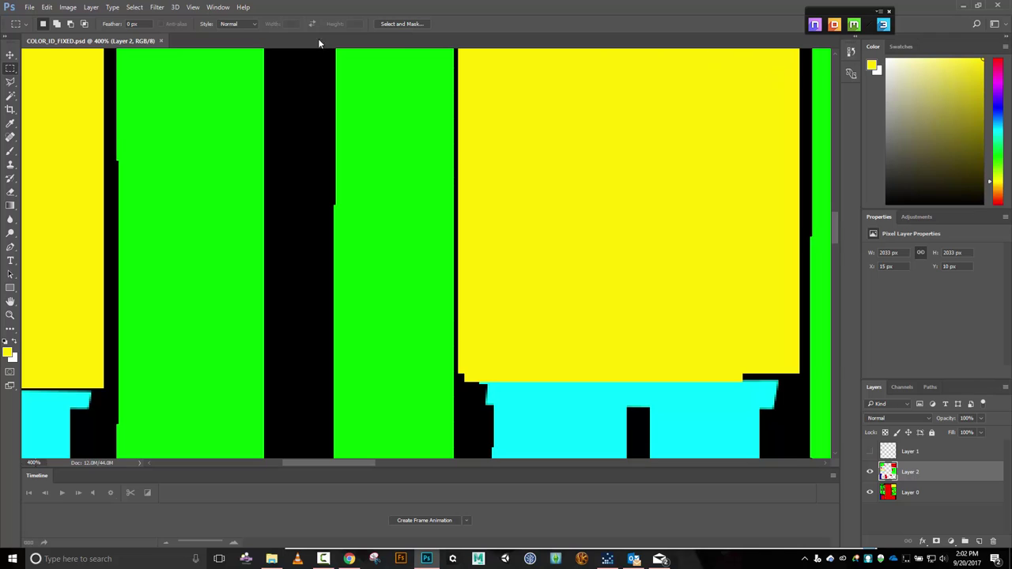
click(160, 41)
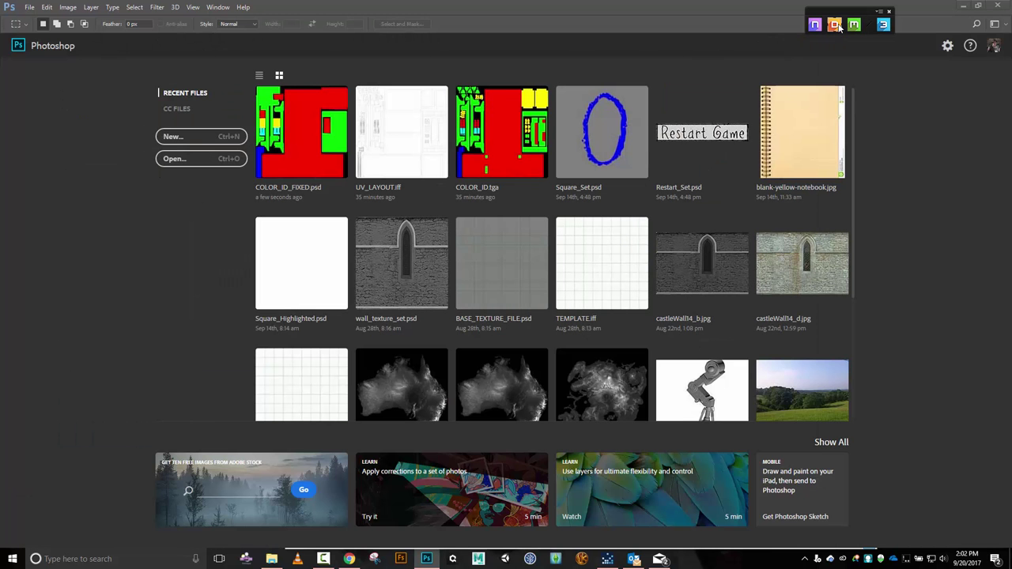
Load Large_Container.obj as the mesh and COLOR_ID_FIXED as the material ID, then create the DDO project.
click(834, 25)
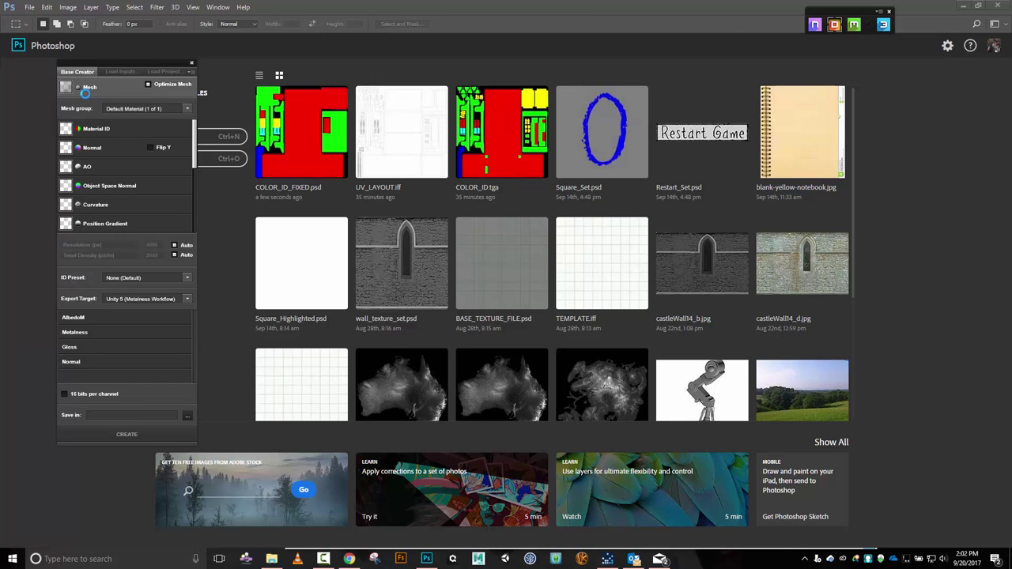
click(179, 146)
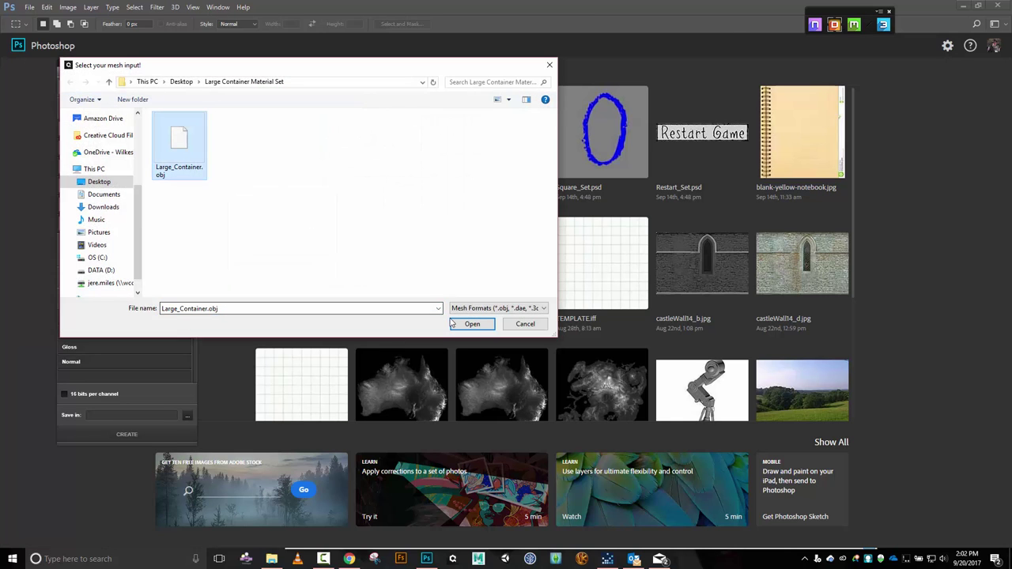
click(456, 324)
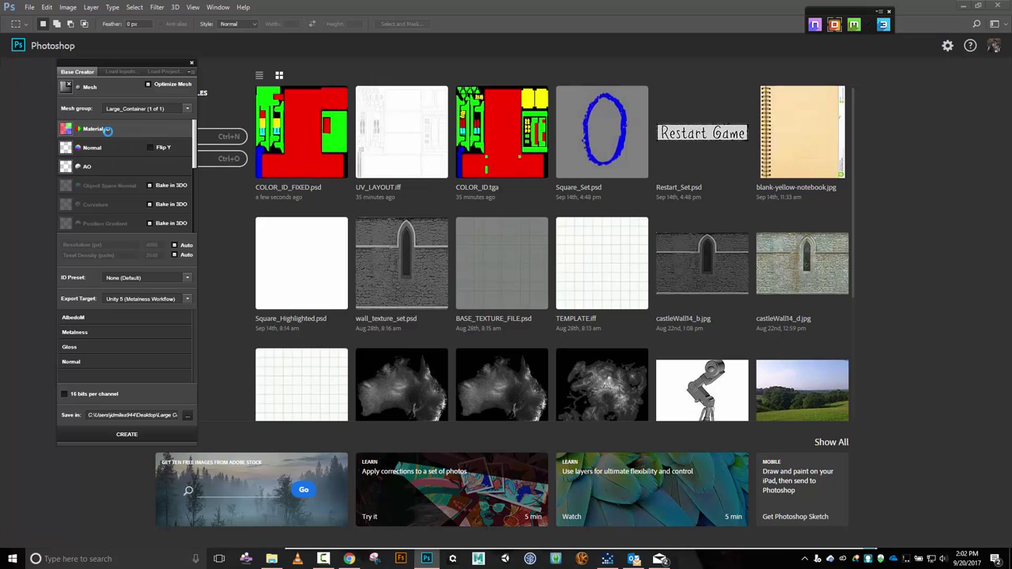
click(105, 130)
click(304, 153)
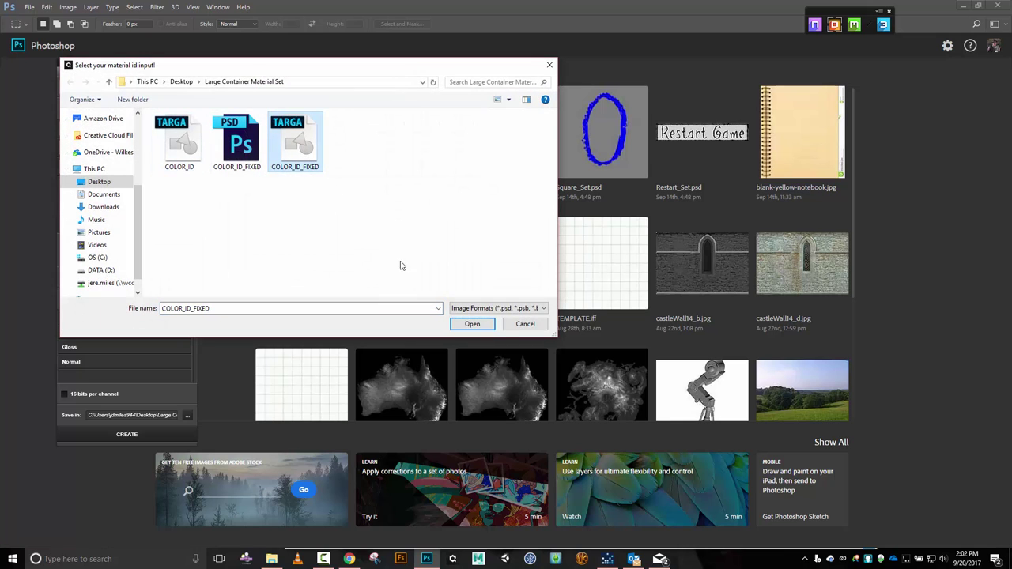
click(474, 324)
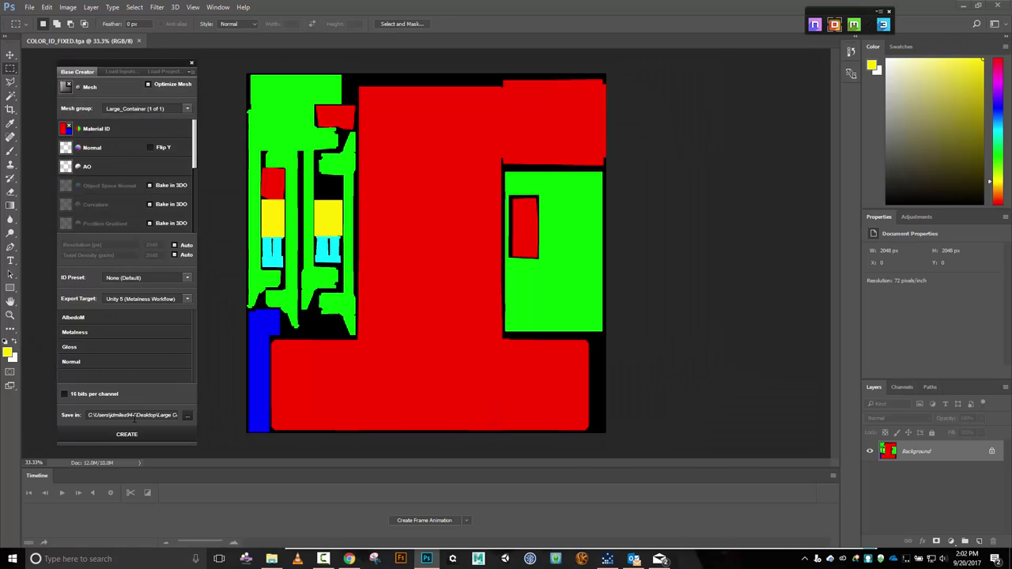
click(125, 435)
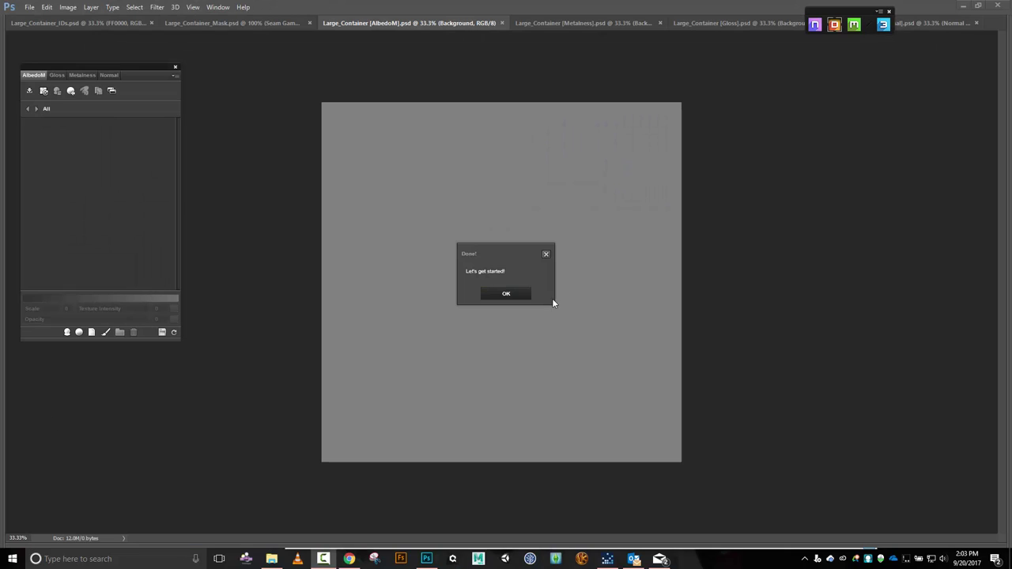
Preview the container in the mesh-centric 3DO view with ID colours, then double-click the model.
click(513, 300)
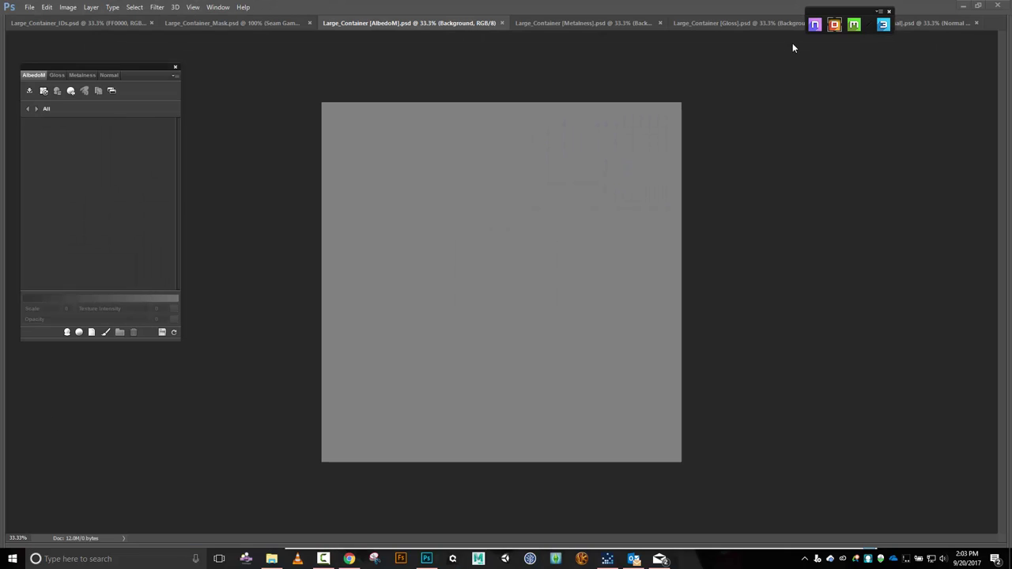
click(883, 25)
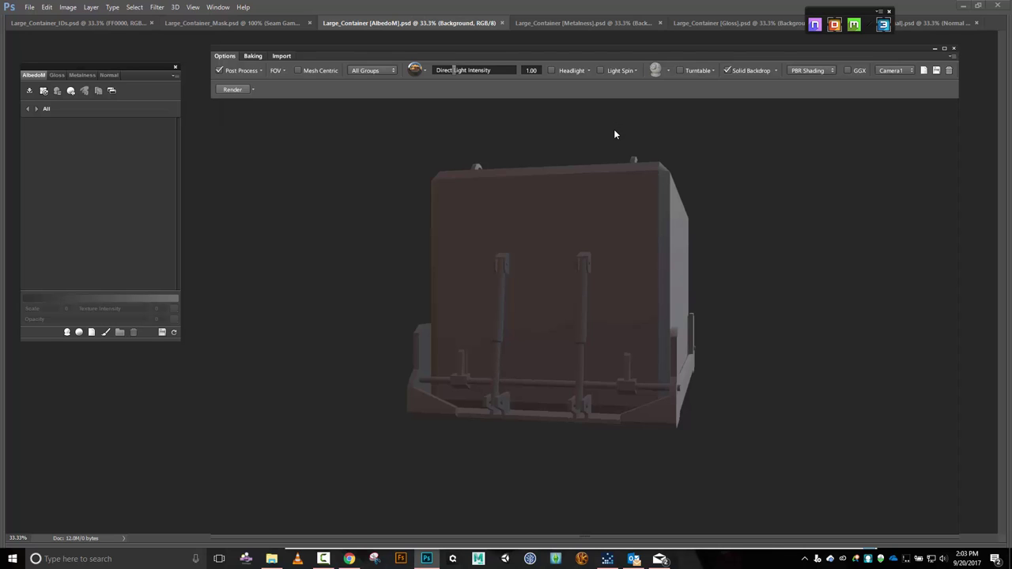
drag(690, 203, 417, 107)
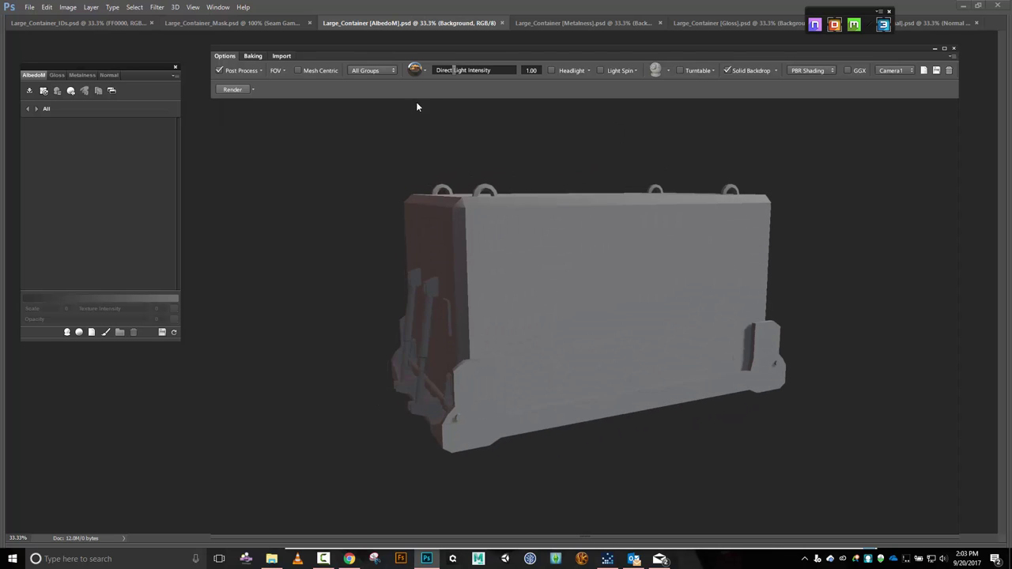
click(308, 69)
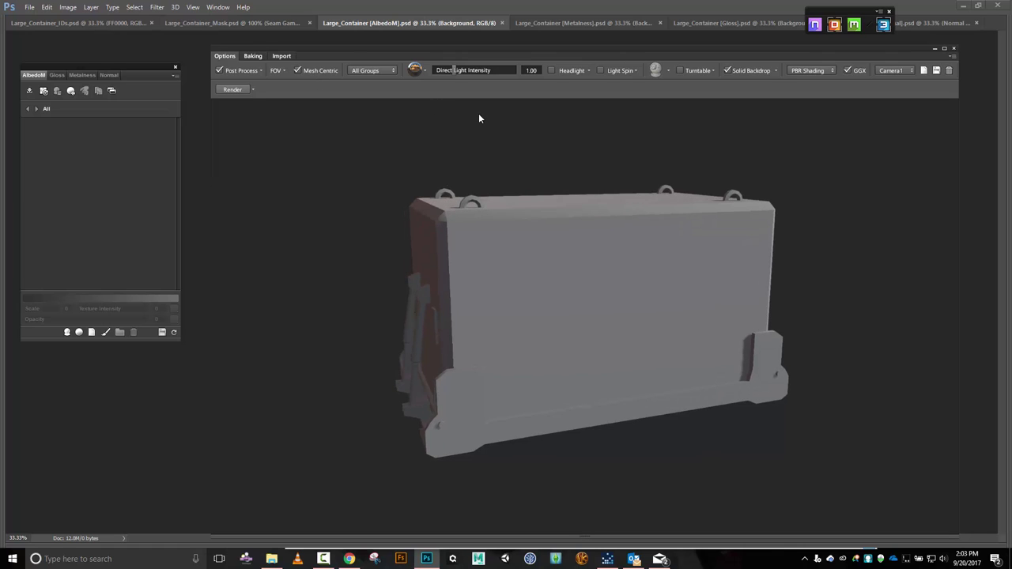
key(c)
double_click(583, 288)
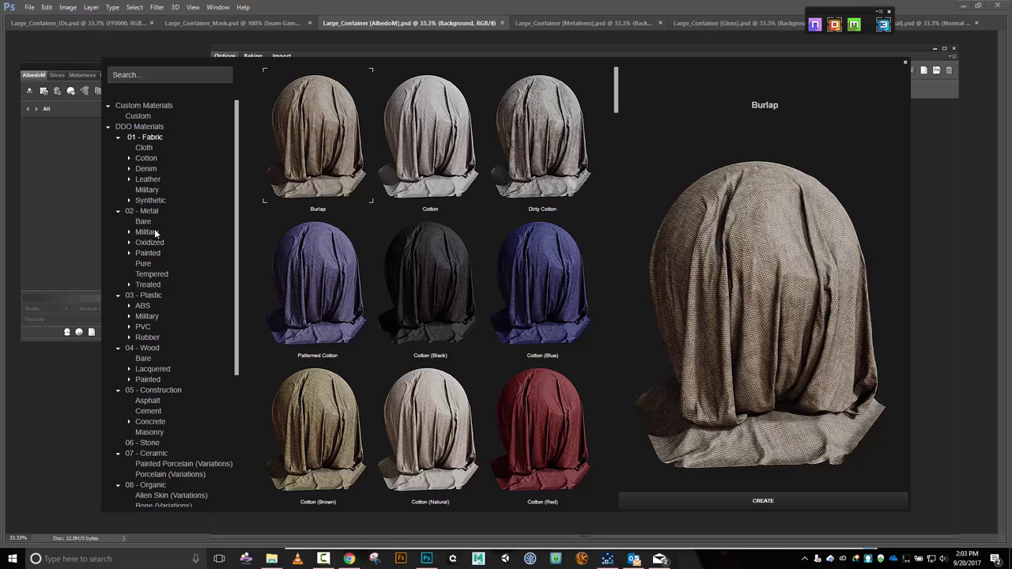
Apply Scratched Painted Steel (Light Blue) from 02 - Metal > Painted to the container.
click(193, 251)
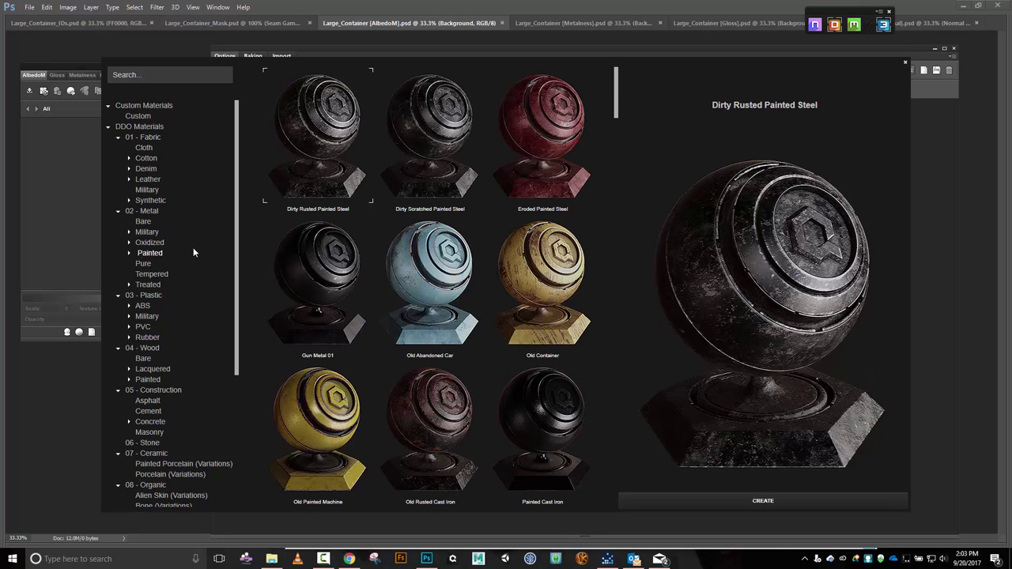
drag(619, 81, 592, 532)
scroll(502, 448, down, 3)
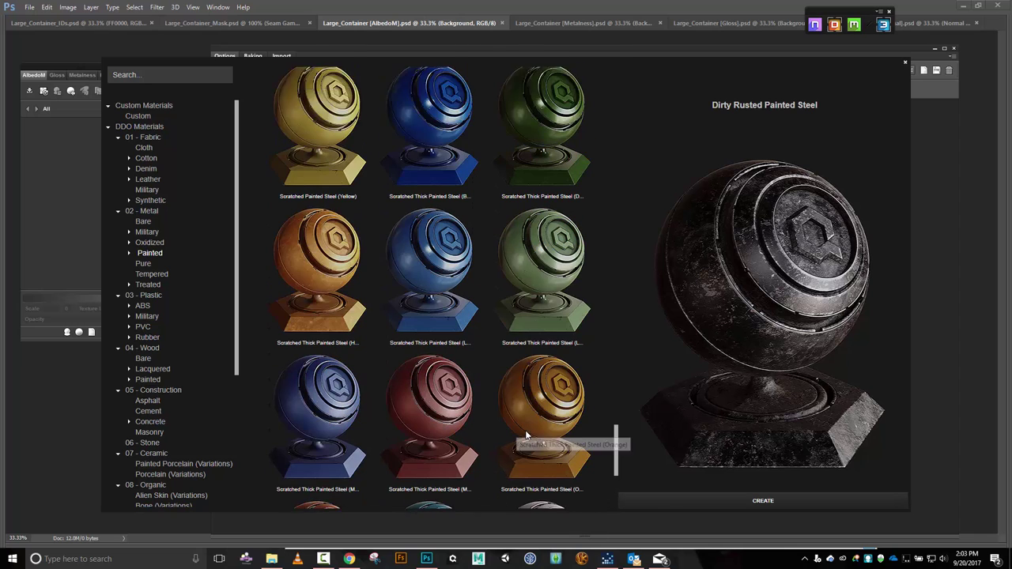
scroll(526, 435, up, 3)
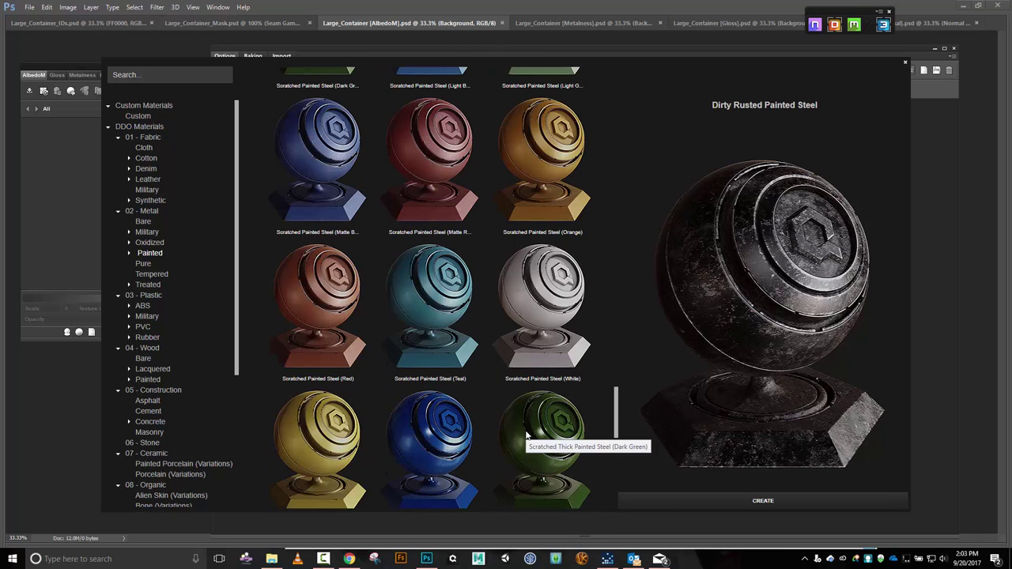
scroll(526, 435, up, 2)
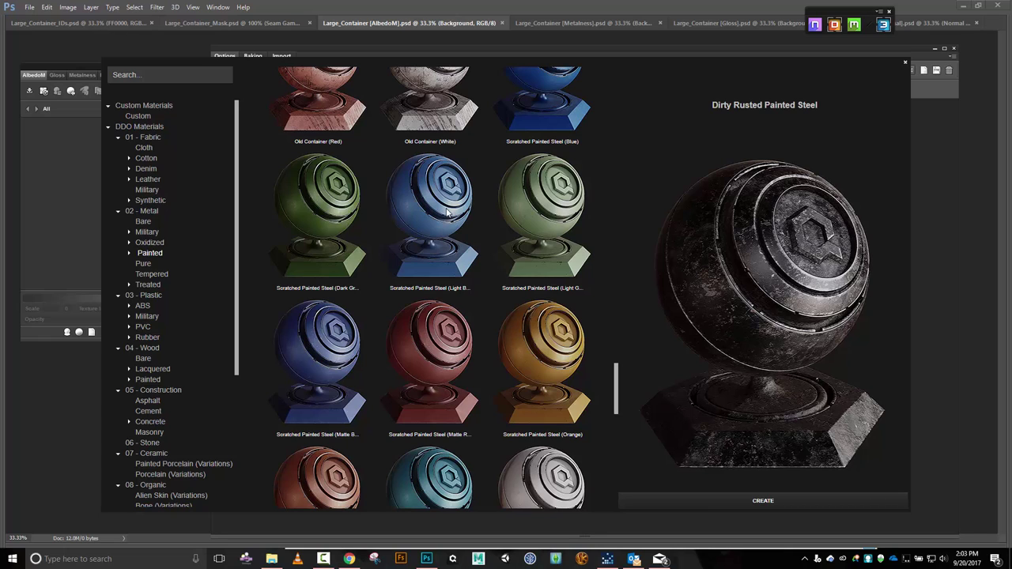
click(465, 273)
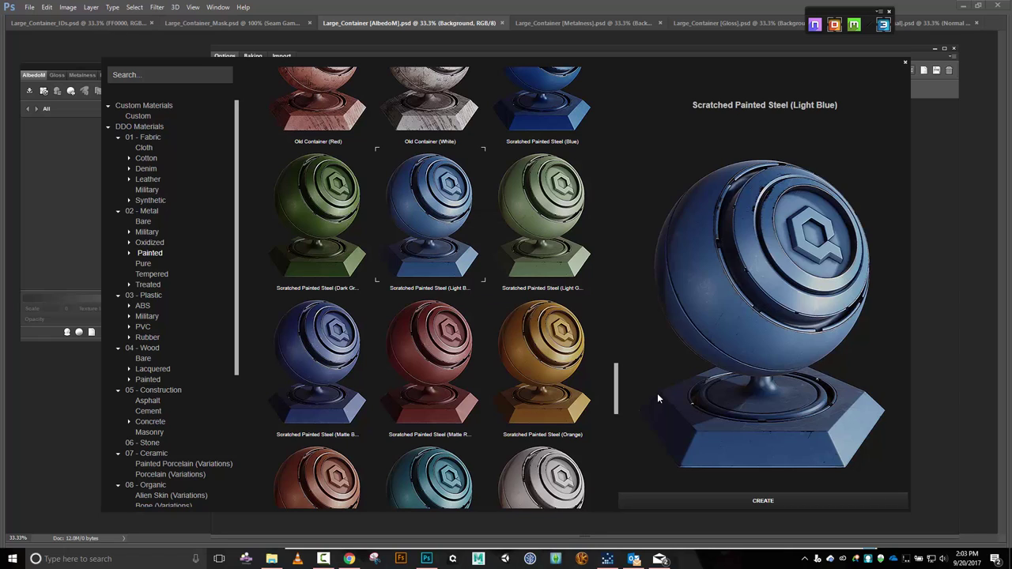
click(776, 502)
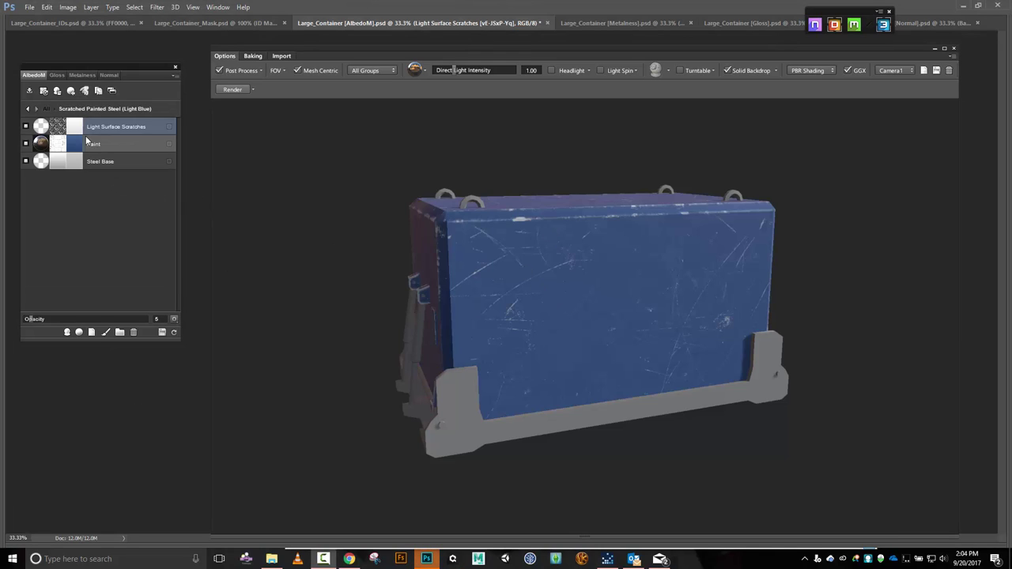
Hide Light Surface Scratches, inspect the container from its end and blue side, then select Paint.
click(26, 127)
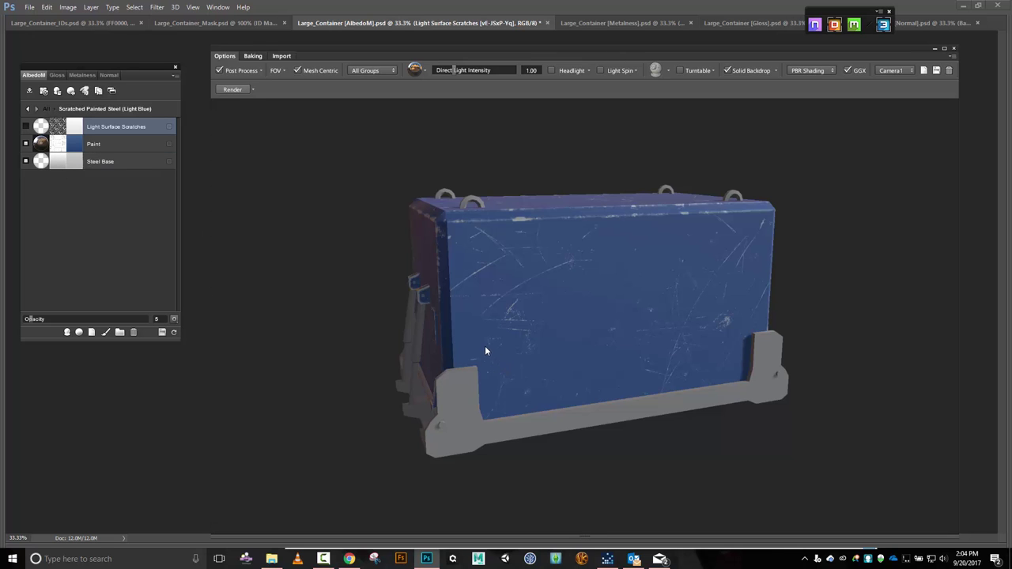
drag(531, 355, 682, 348)
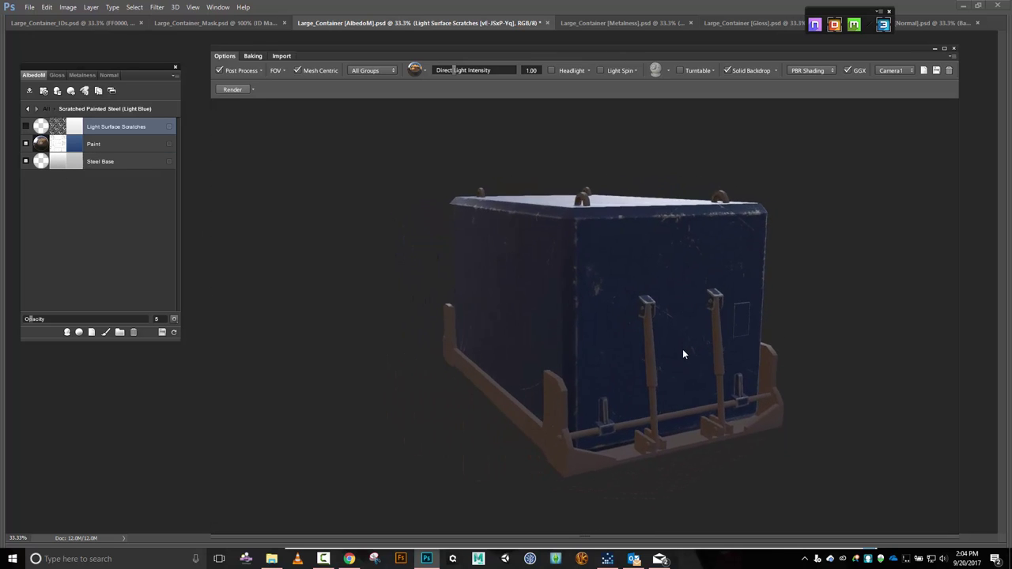
scroll(680, 347, up, 5)
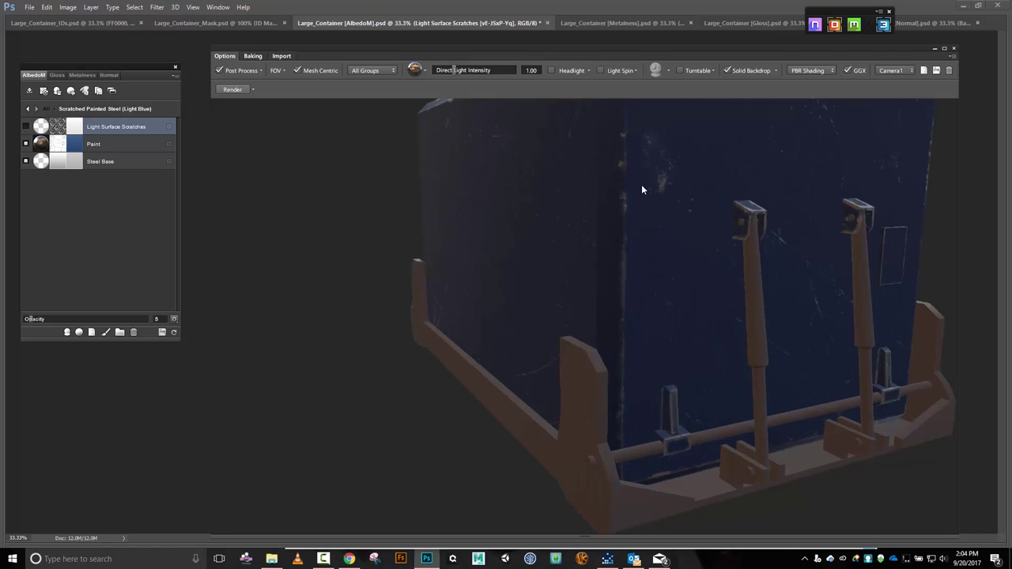
drag(741, 253, 486, 261)
scroll(567, 258, down, 5)
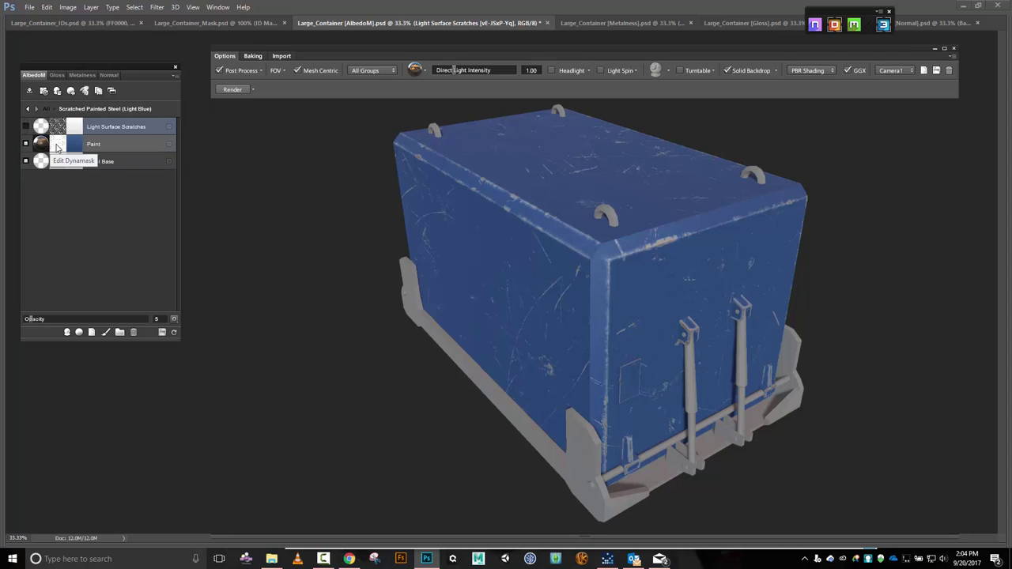
click(113, 145)
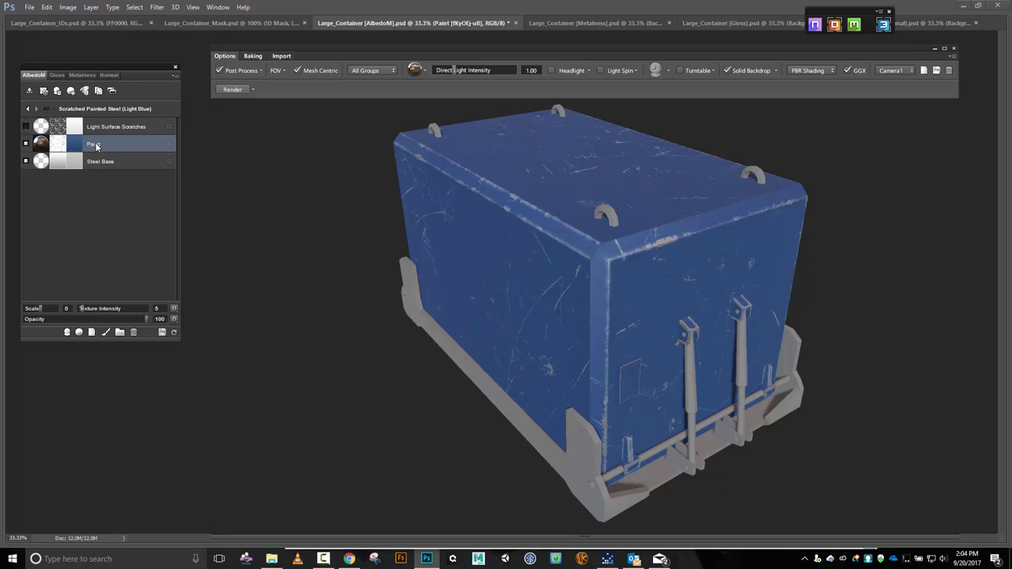
right_click(96, 147)
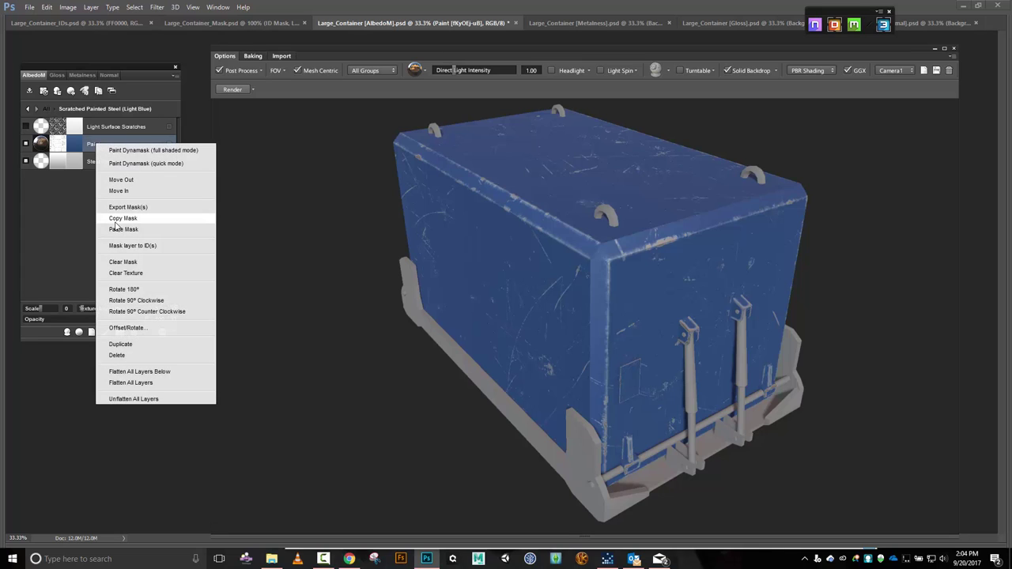
click(79, 219)
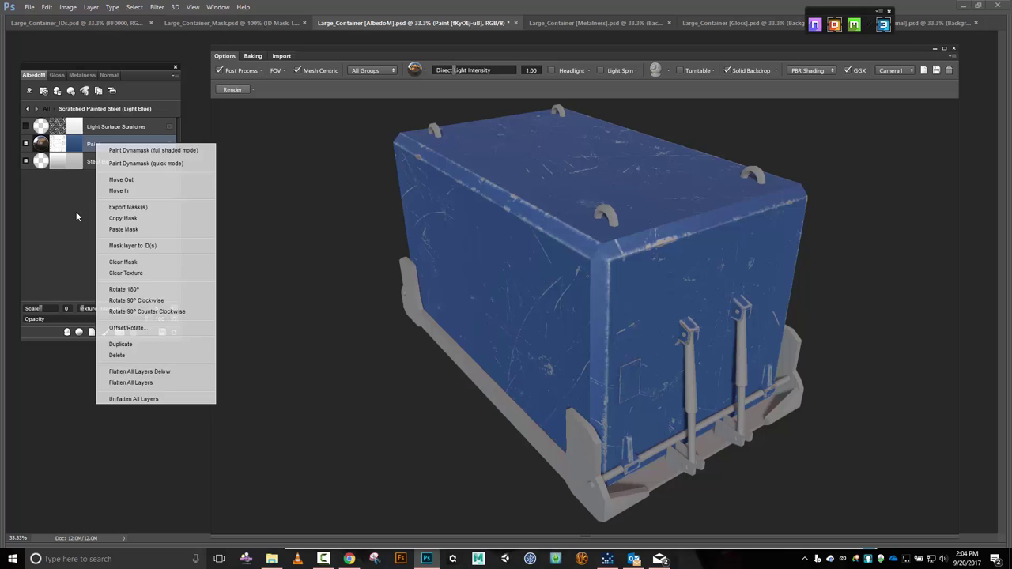
click(64, 150)
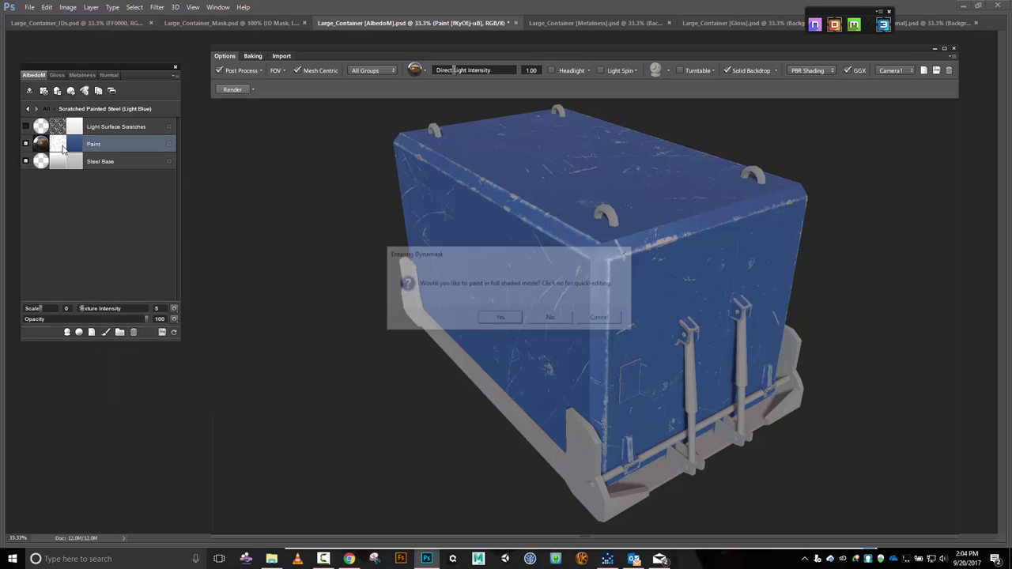
click(551, 319)
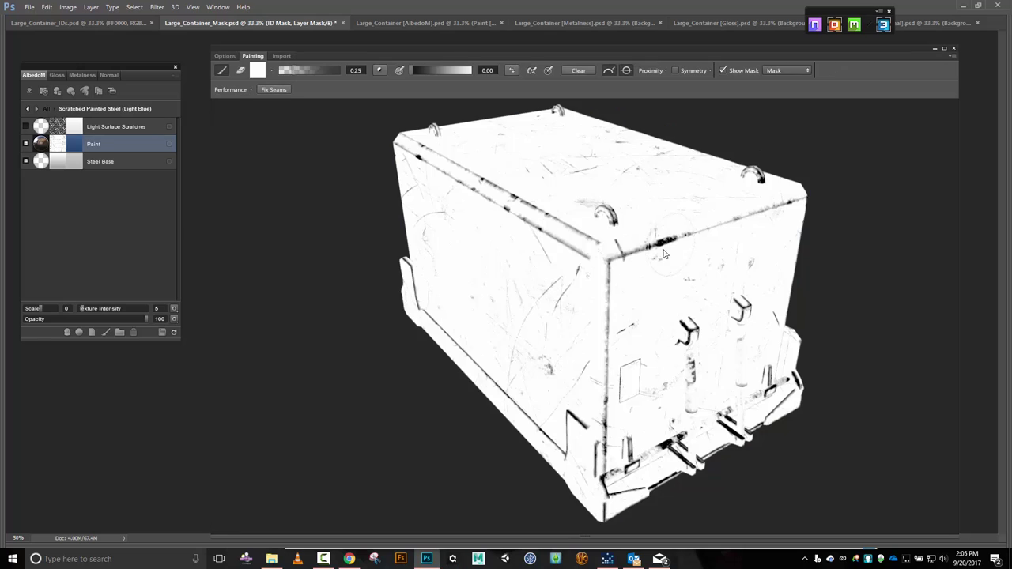
click(131, 491)
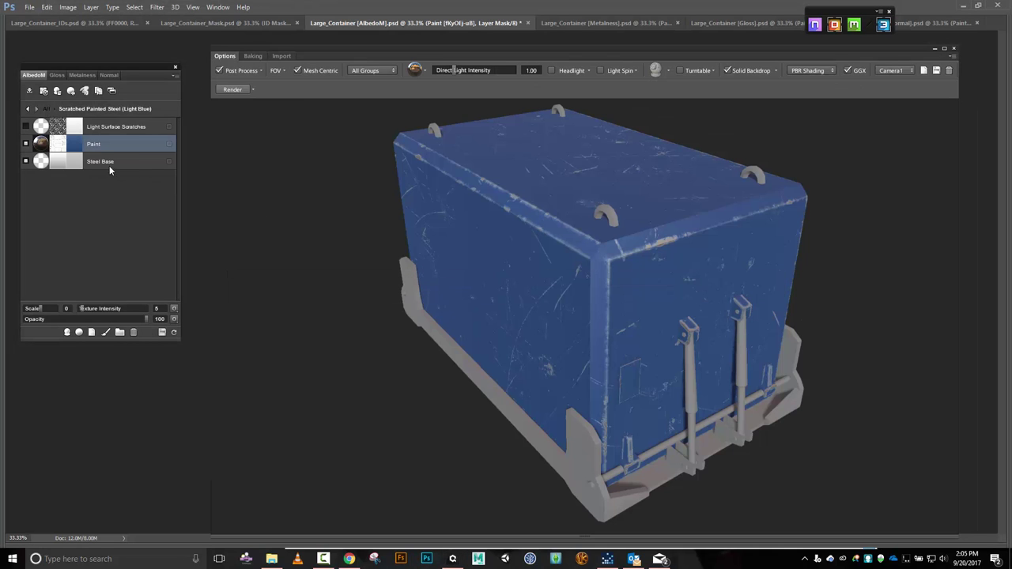
Change the Paint layer's blue from 254b80 to the lighter 5577a6.
shift+click(76, 147)
shift+click(76, 147)
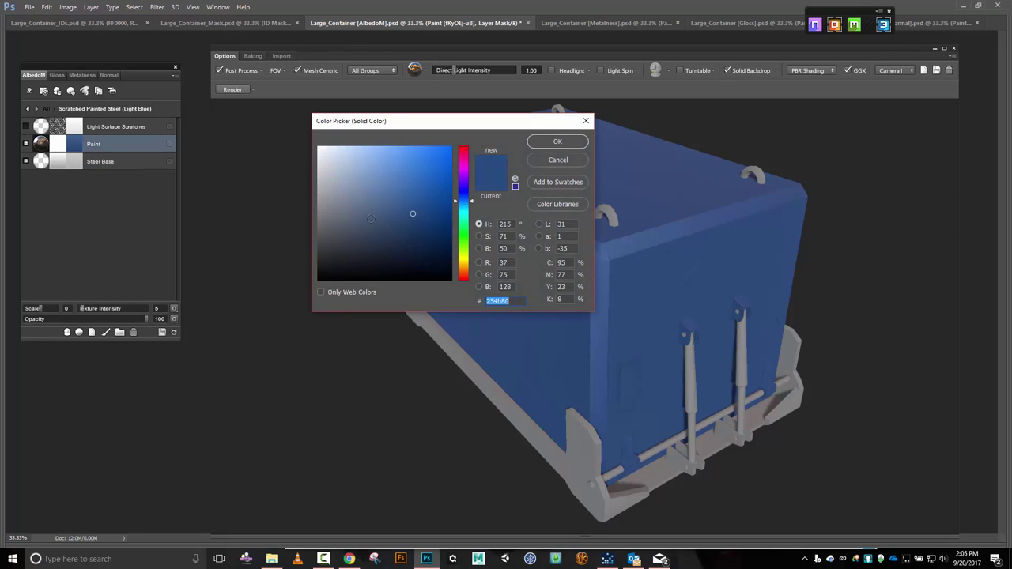
drag(412, 213, 384, 196)
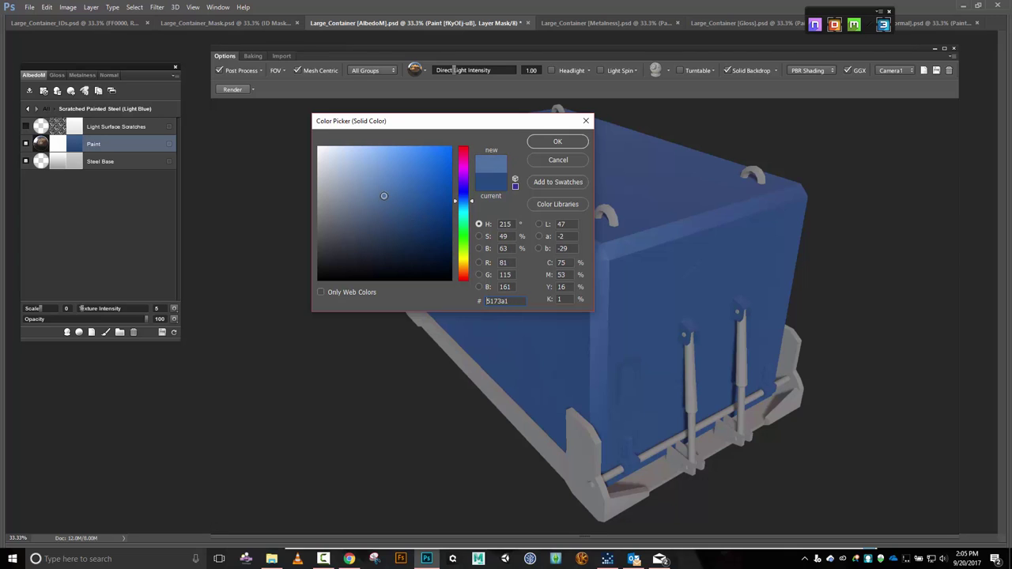
click(558, 143)
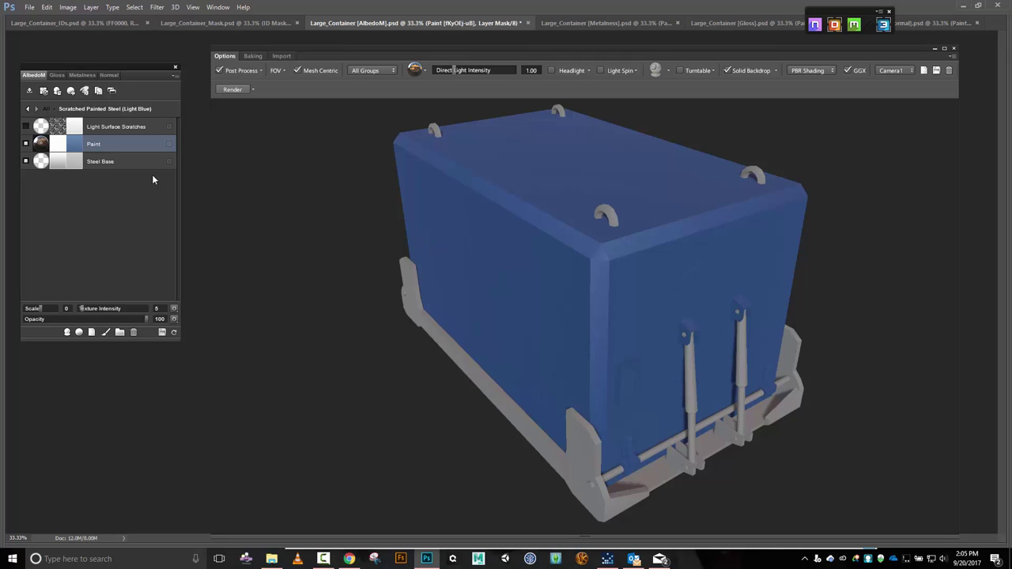
Rename the light blue group to 'Base Container' and pick the green ID area for a new material.
click(29, 109)
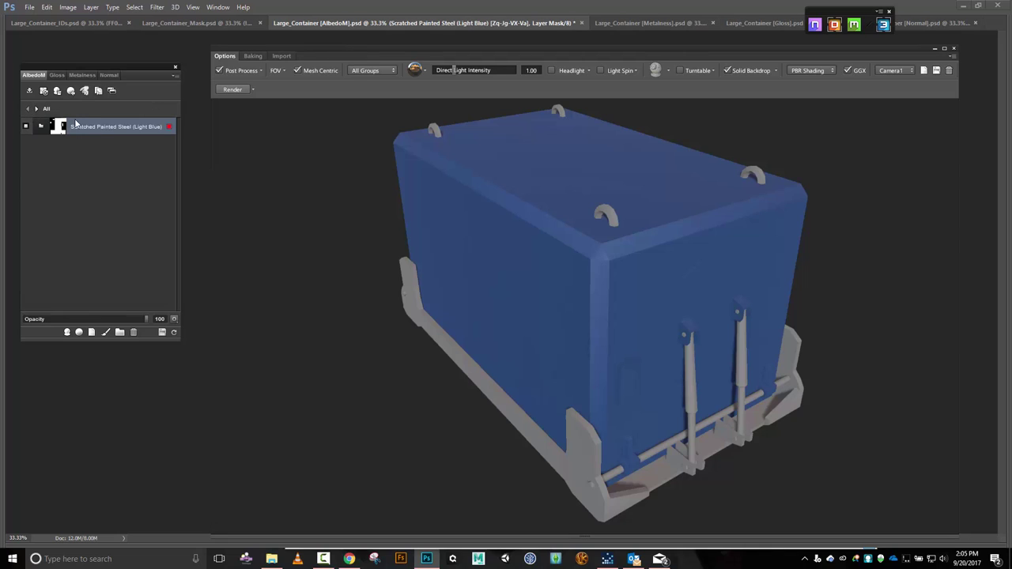
double_click(83, 128)
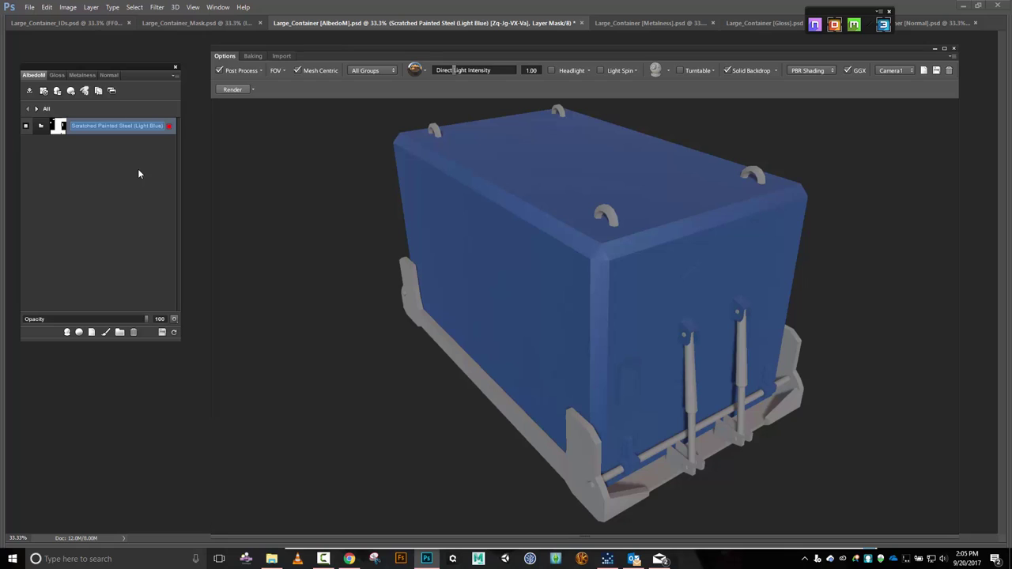
text(Base)
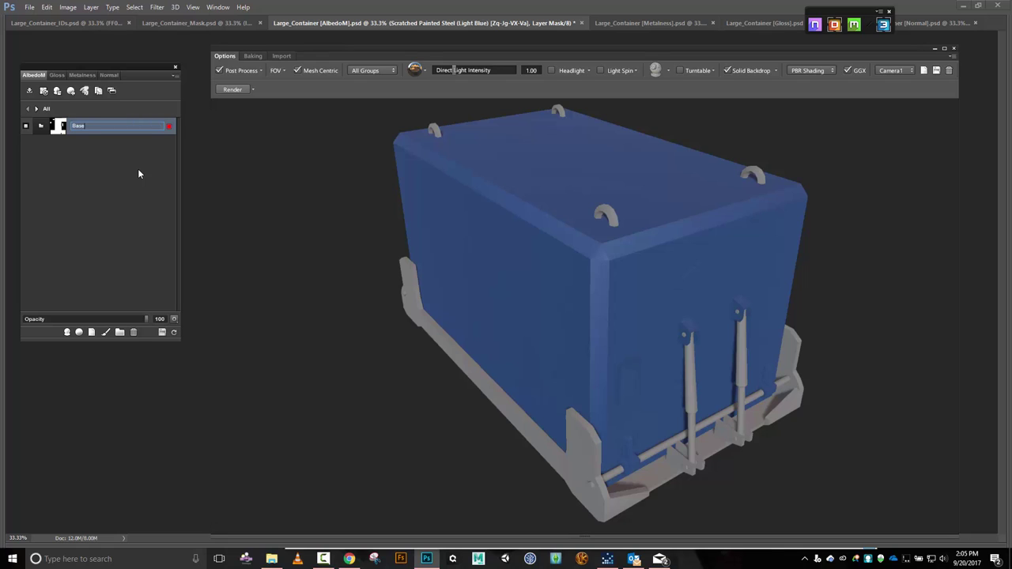
text( Container)
key(Return)
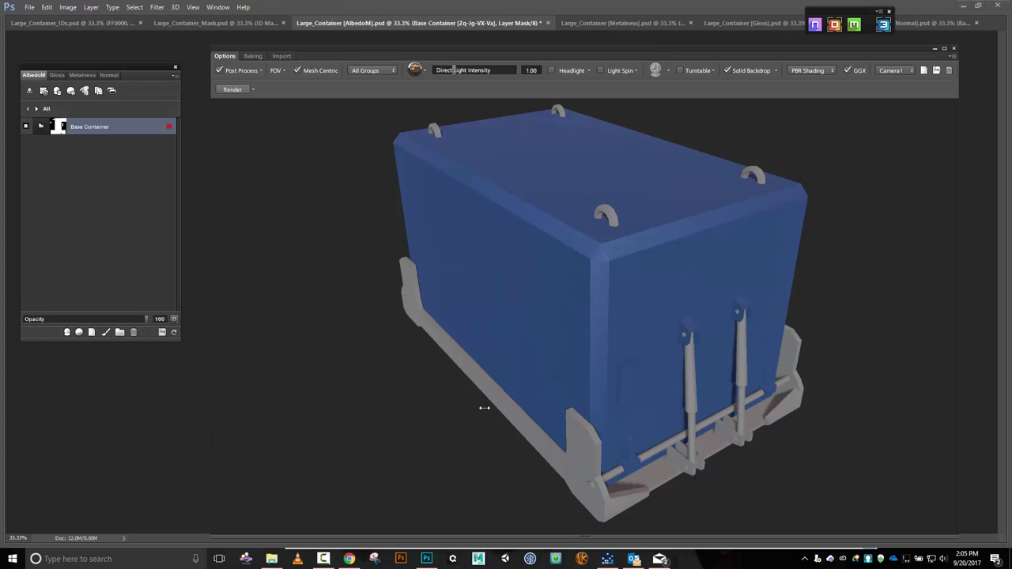
click(587, 436)
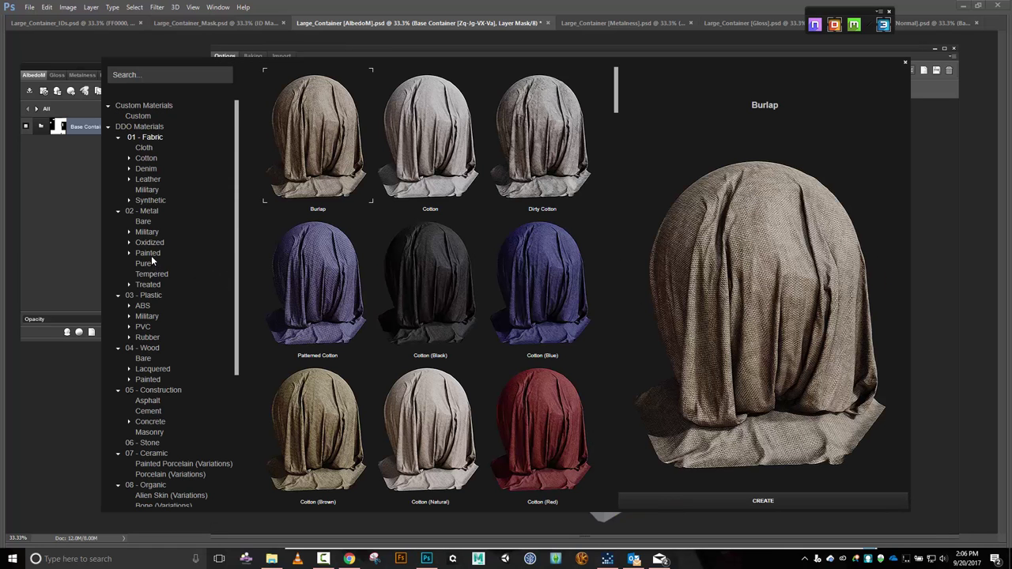
Add Scratched Thick Painted Steel (Yellow) from Metal > Painted to the green ID area.
click(150, 253)
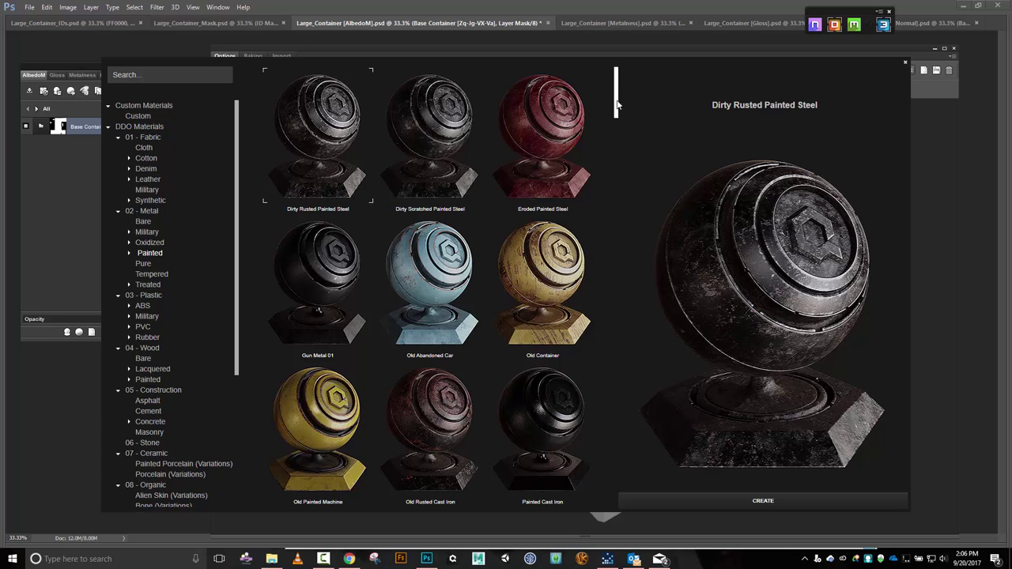
drag(620, 100, 651, 503)
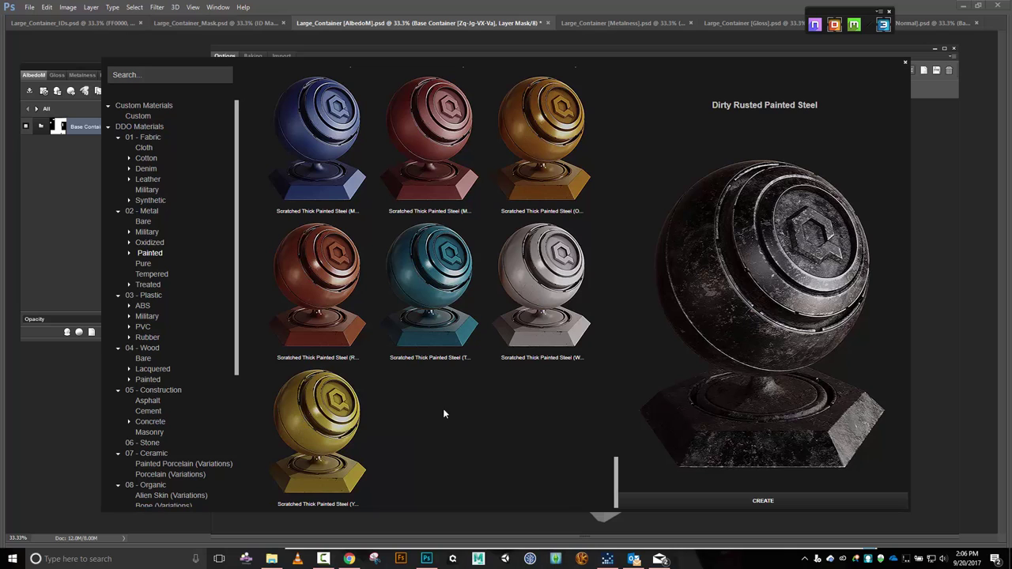
click(324, 408)
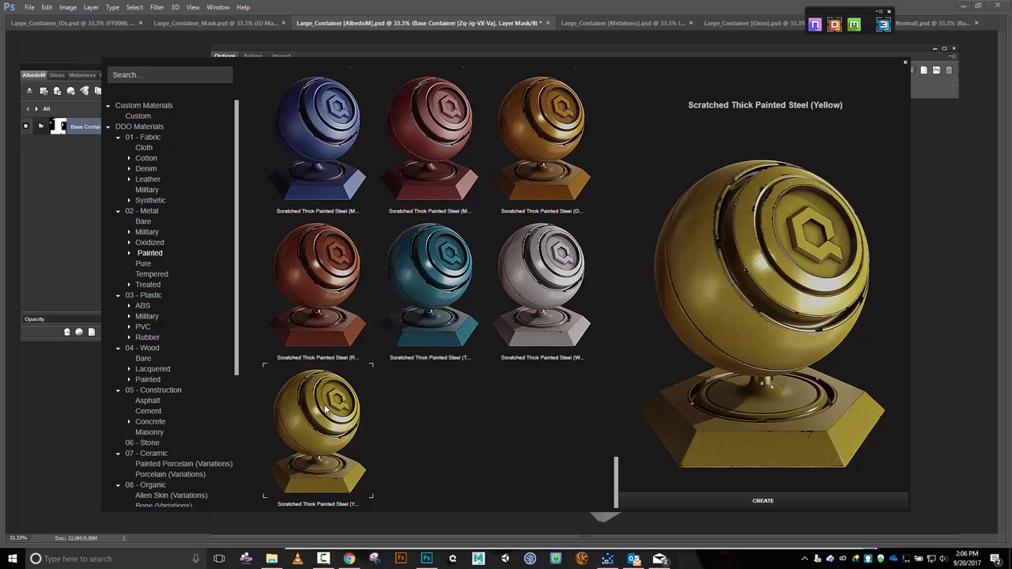
click(813, 500)
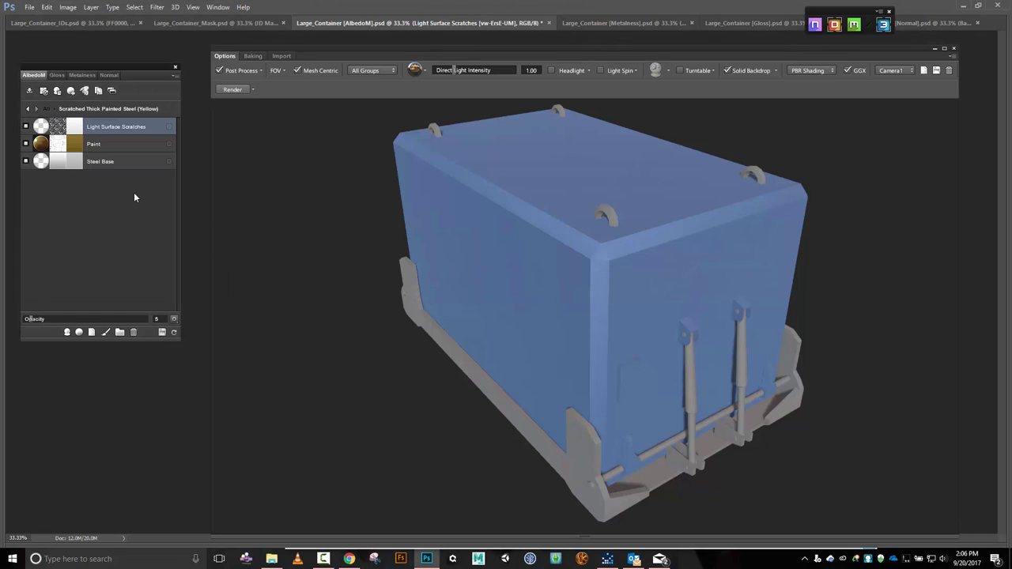
Hide Light Surface Scratches and apply a Blank Dynamask to the yellow Paint layer.
click(27, 128)
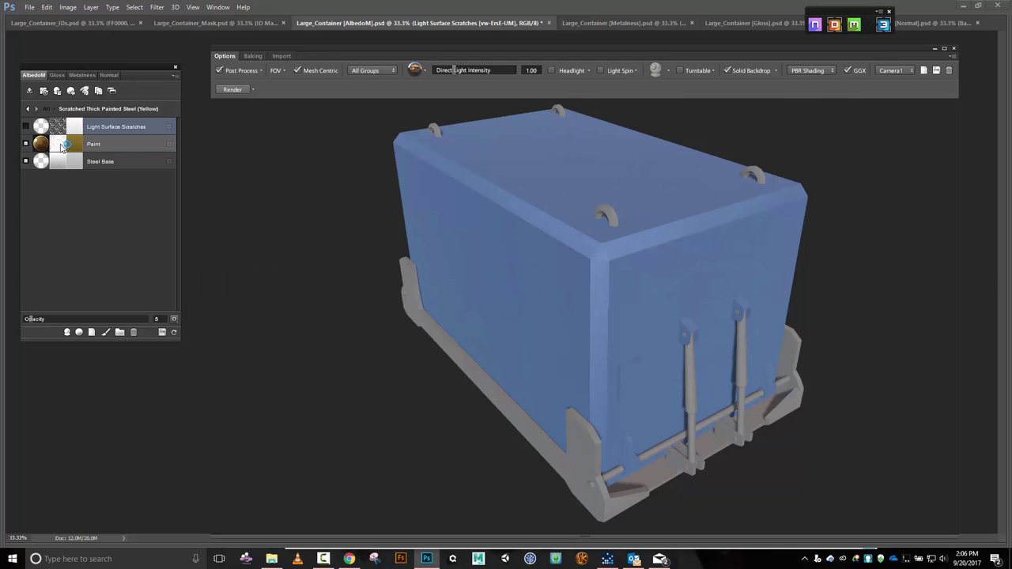
click(63, 148)
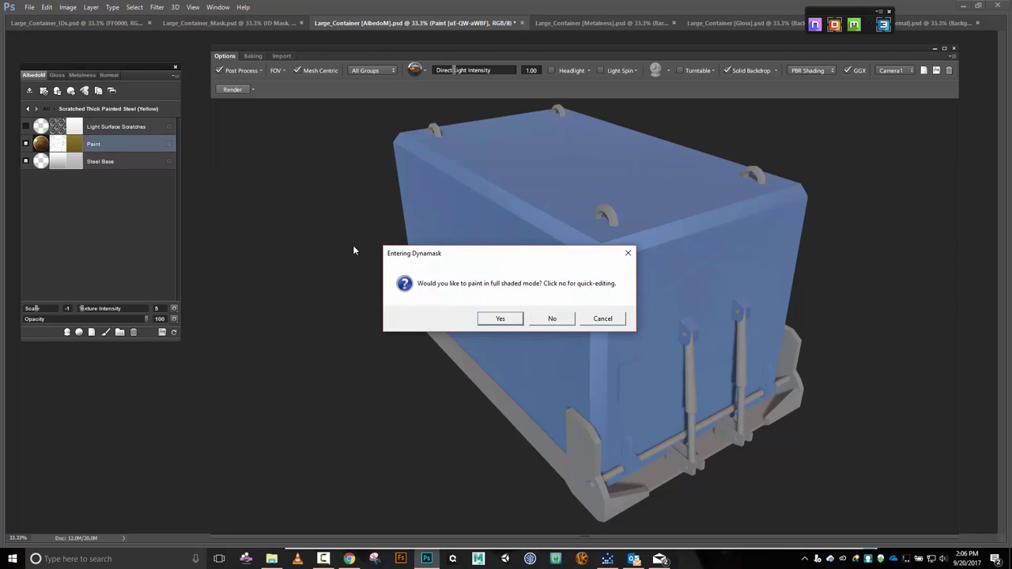
click(552, 319)
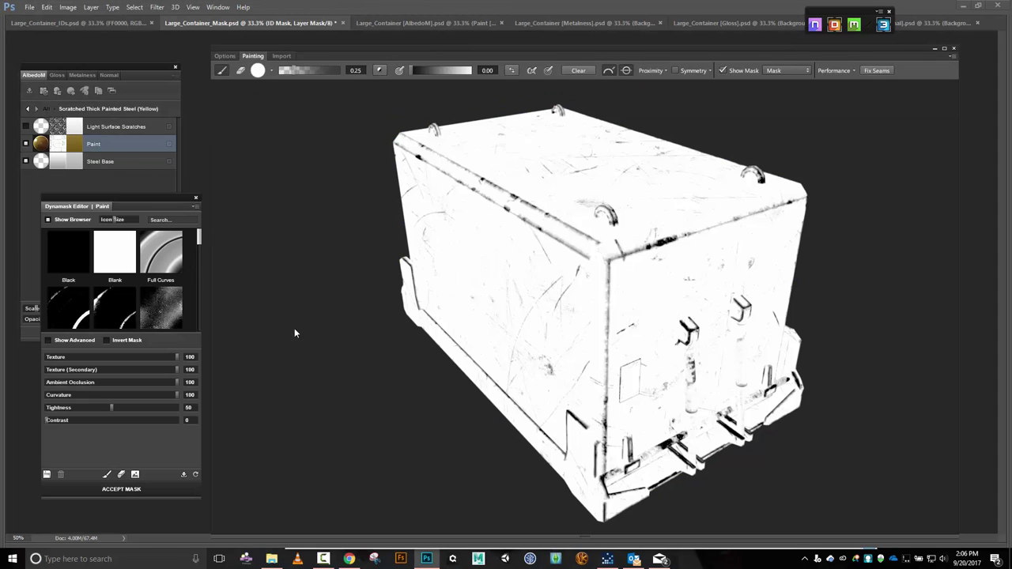
click(113, 259)
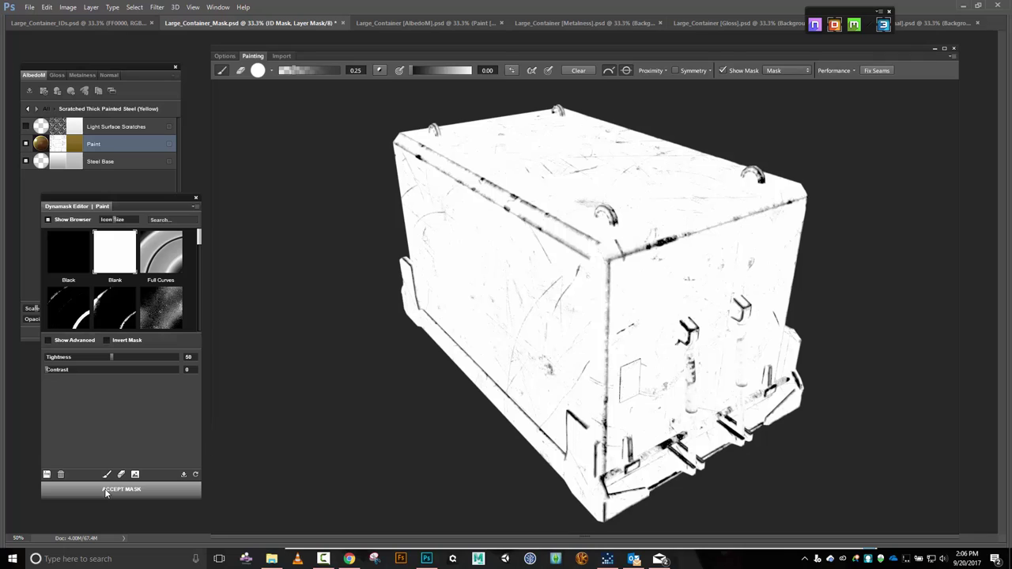
click(106, 491)
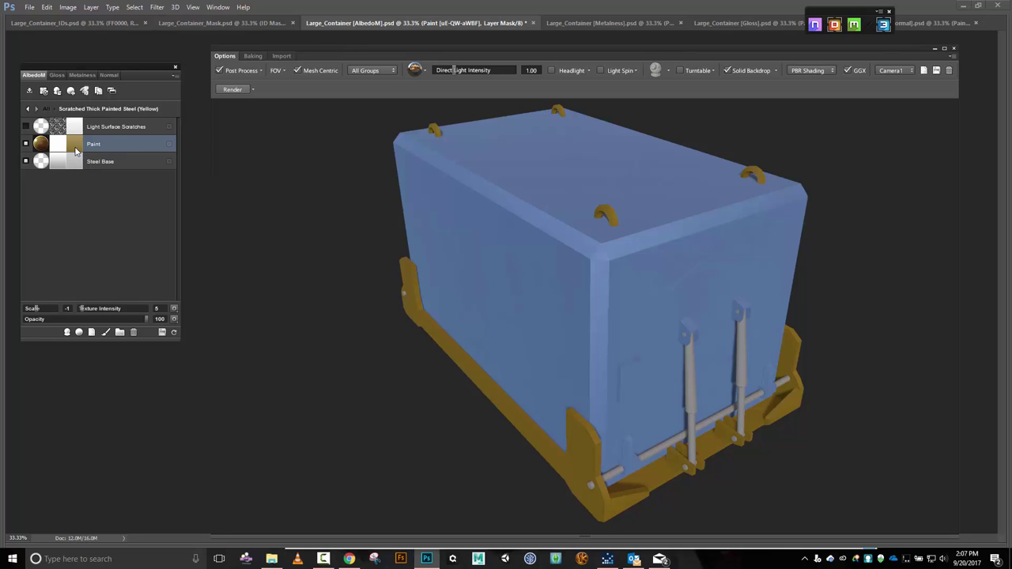
Set the Paint layer colour to dark grey 3d3c39.
click(76, 147)
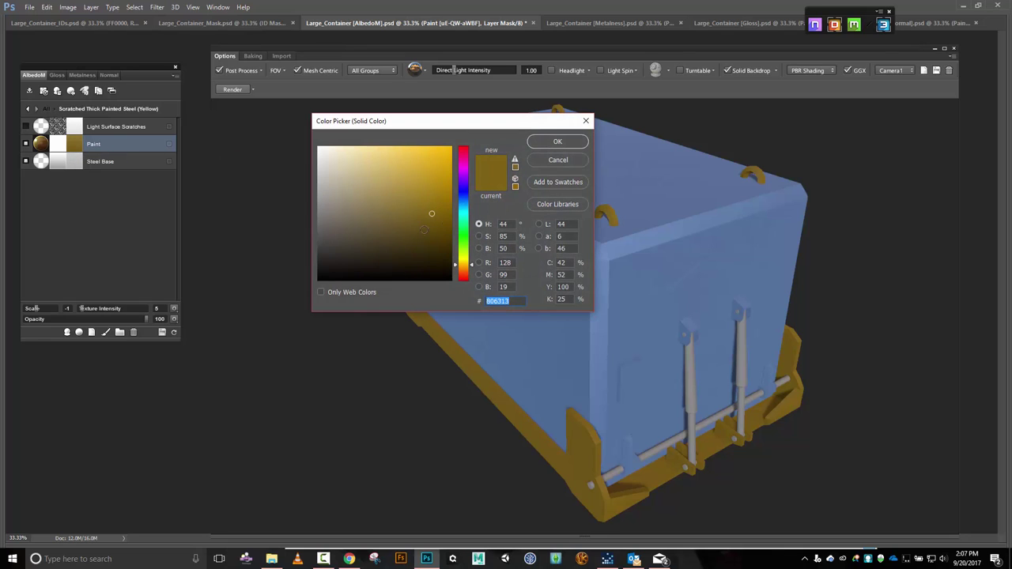
mouse_move(431, 214)
mouse_down()
mouse_move(350, 255)
mouse_move(328, 248)
mouse_up()
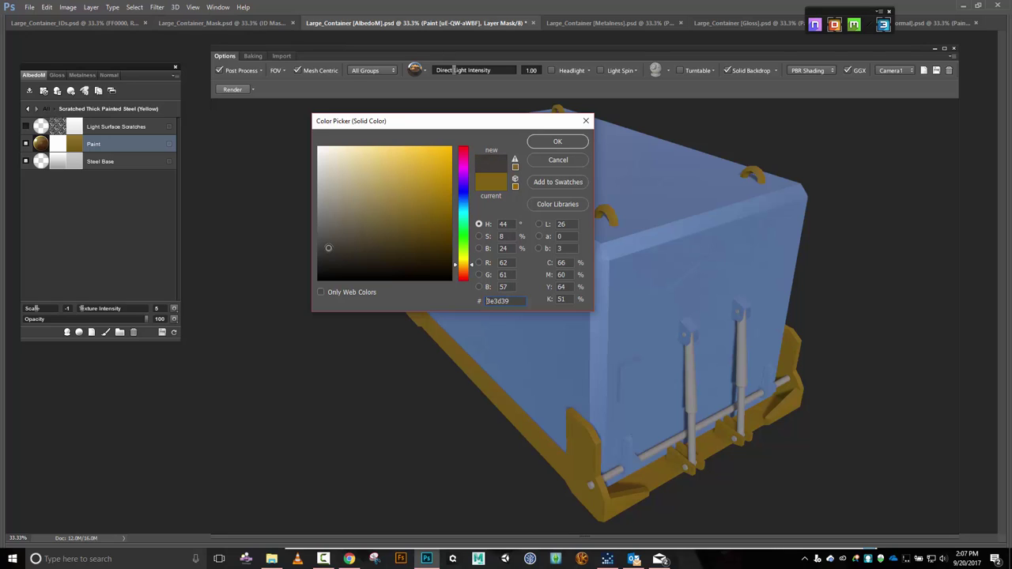
click(557, 142)
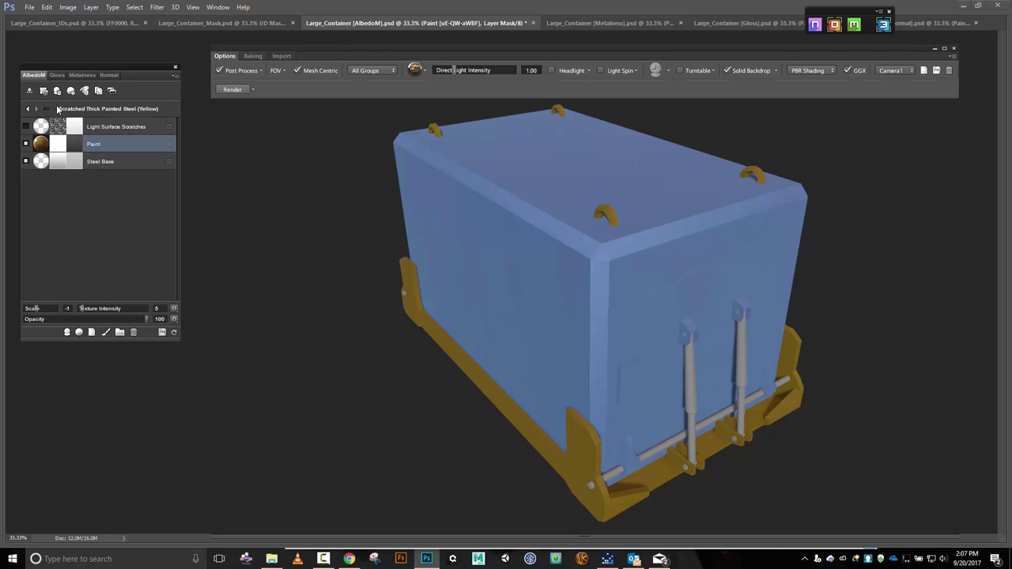
Rename the yellow painted steel group to 'Skid Plate'.
click(28, 109)
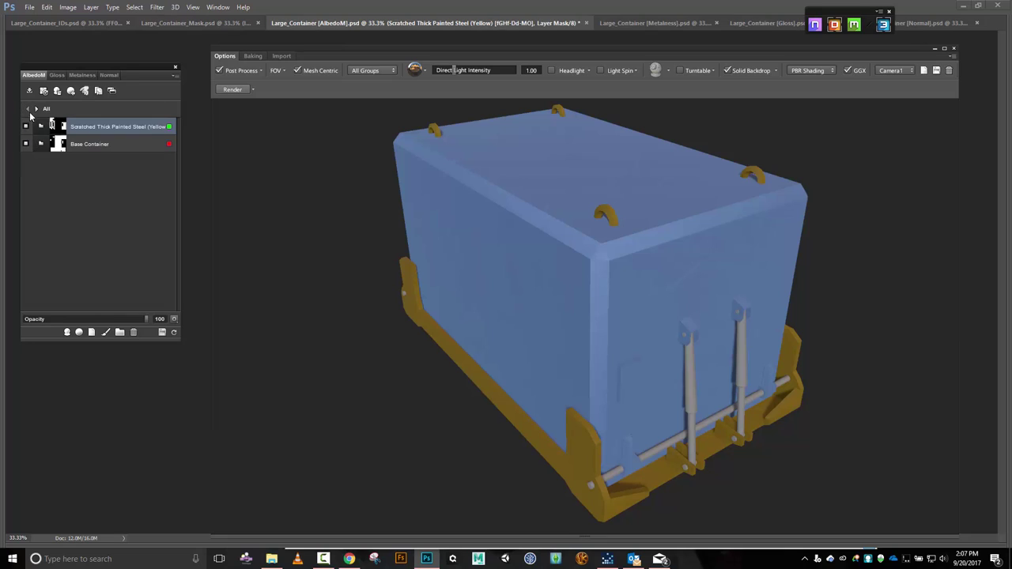
click(101, 136)
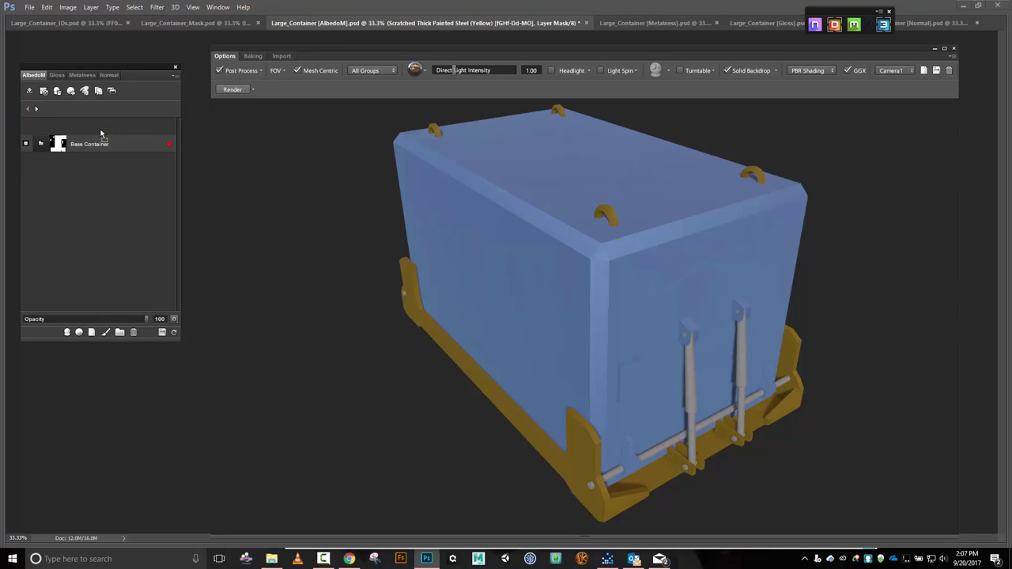
double_click(116, 127)
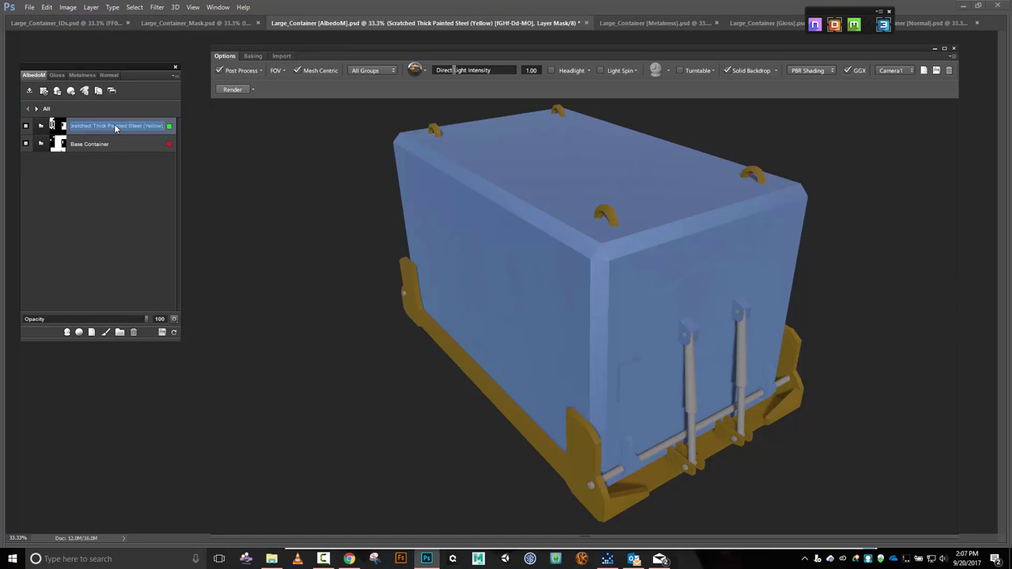
text(Skid Plate)
key(Return)
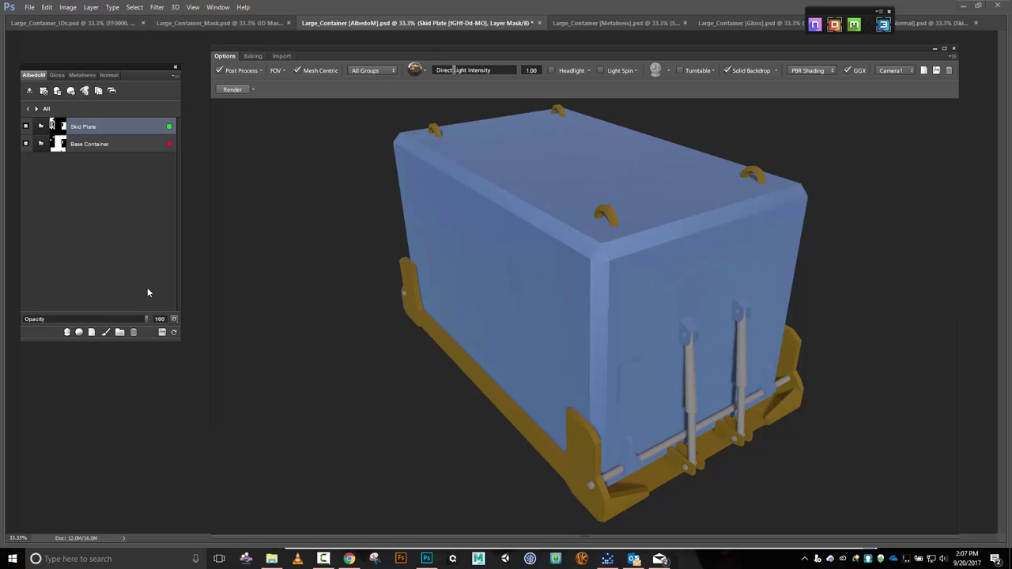
Re-enable the Skid Plate Paint layer and refresh the 3D preview.
click(174, 333)
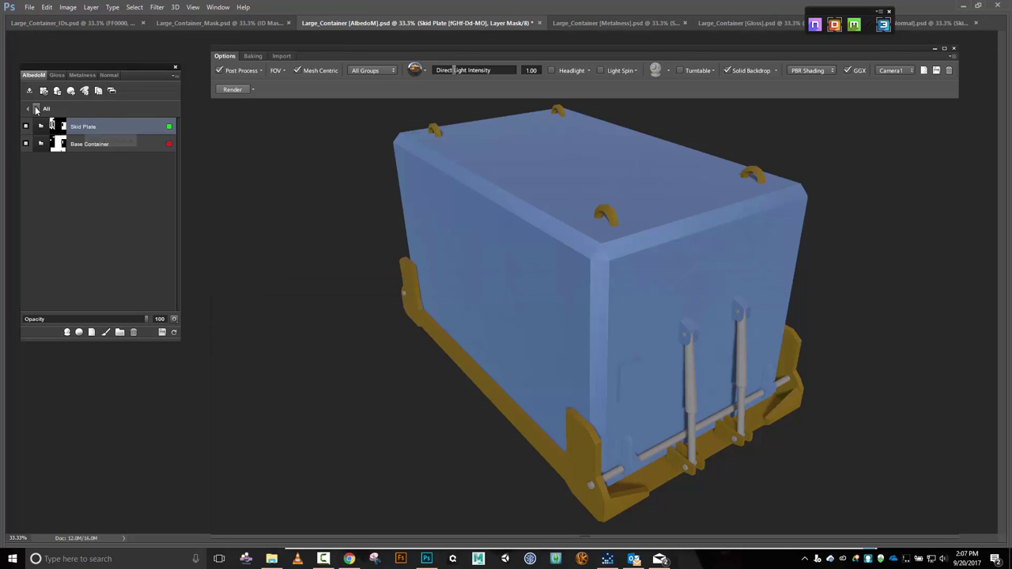
double_click(85, 127)
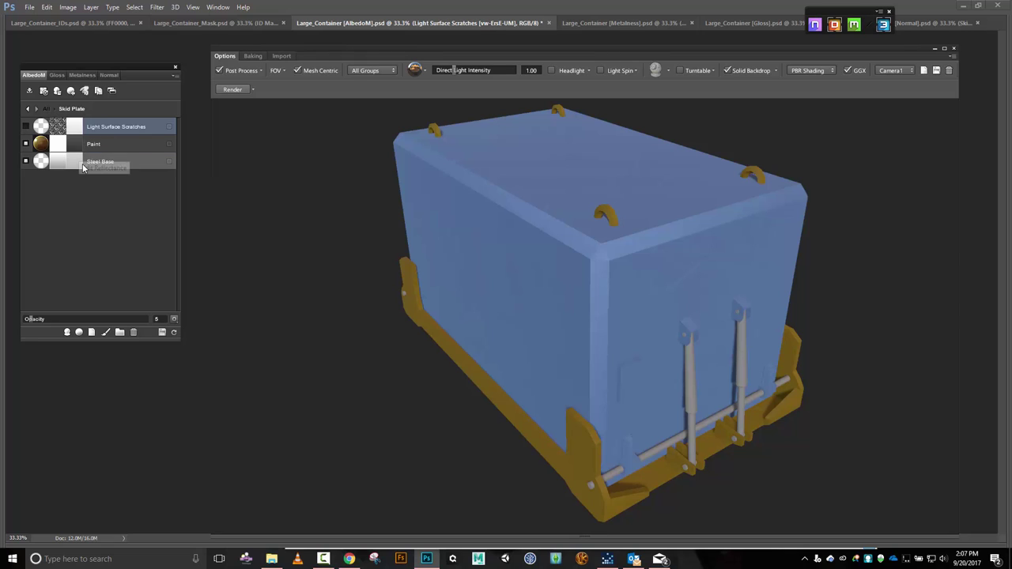
click(26, 144)
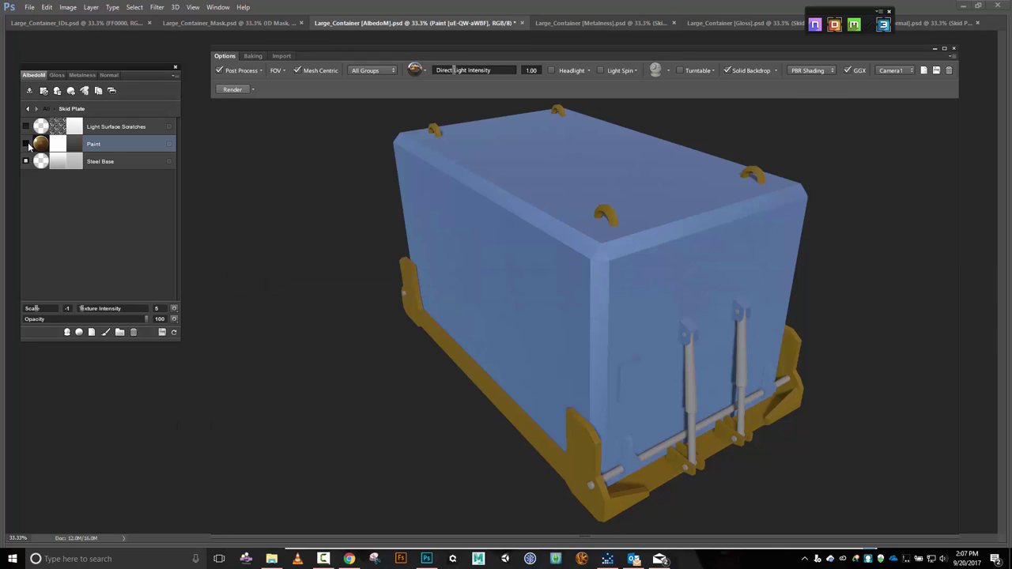
click(27, 144)
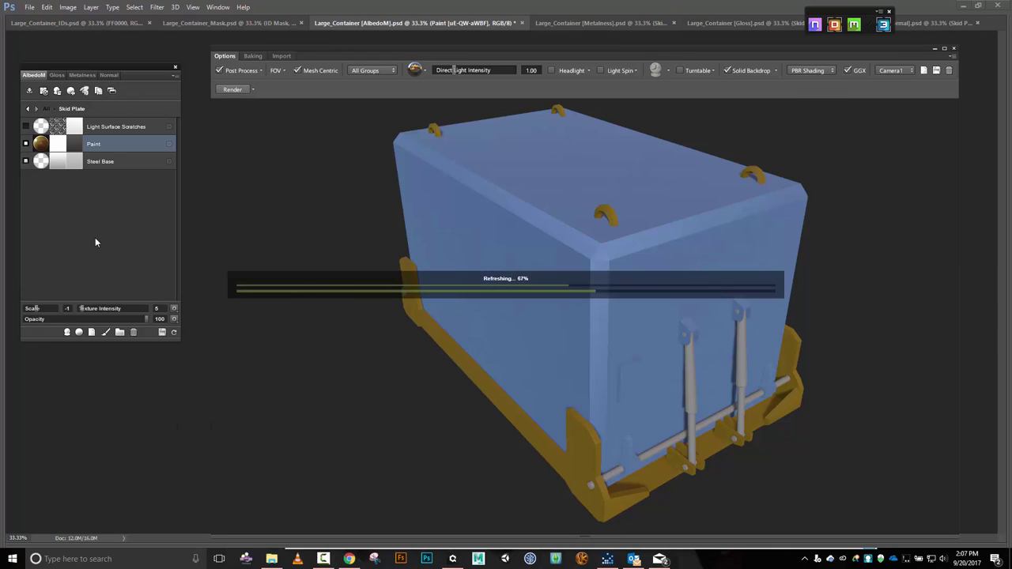
click(174, 334)
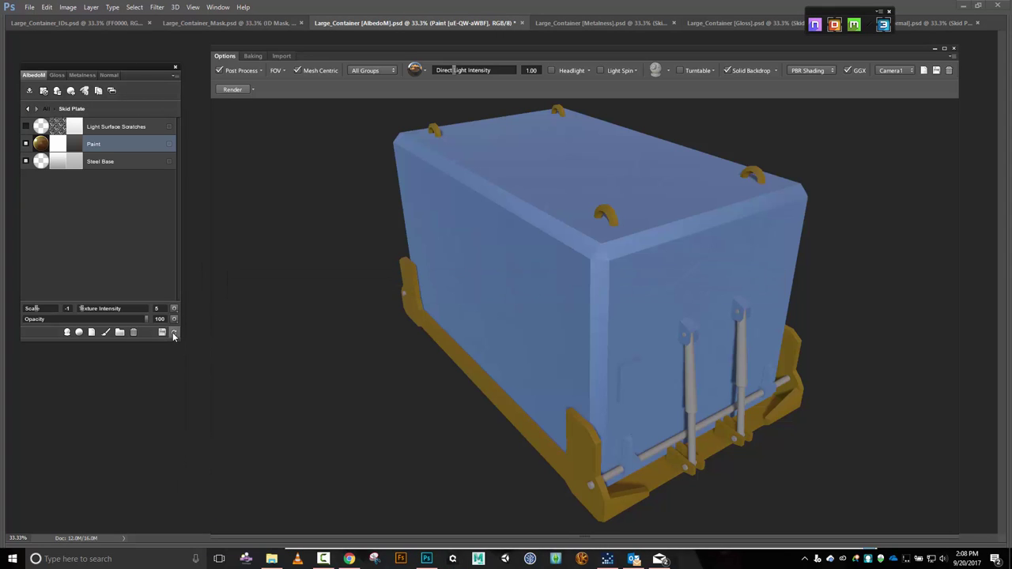
Return to the material group list and show the model in flat ID colours.
click(29, 110)
click(28, 109)
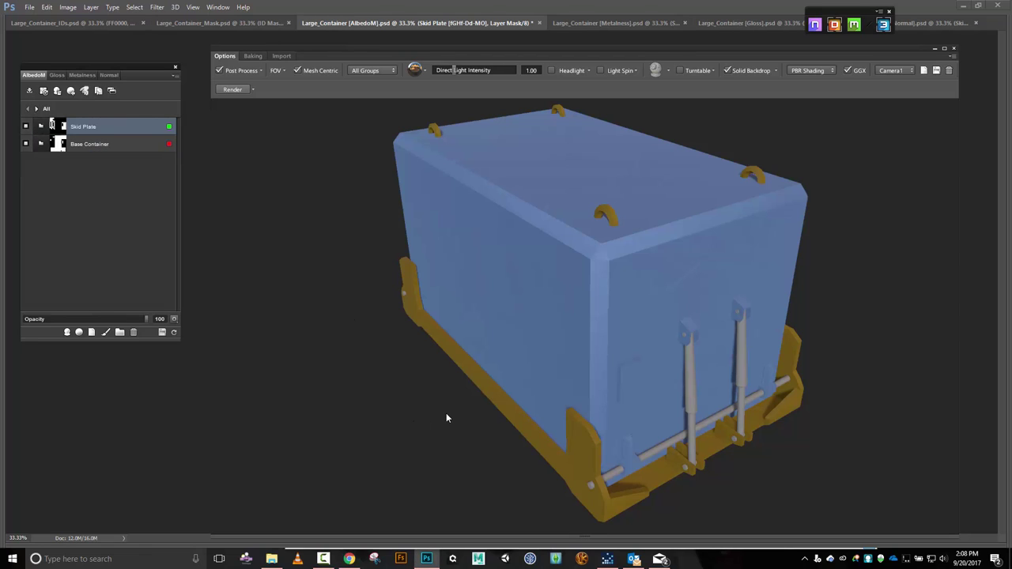
key(c)
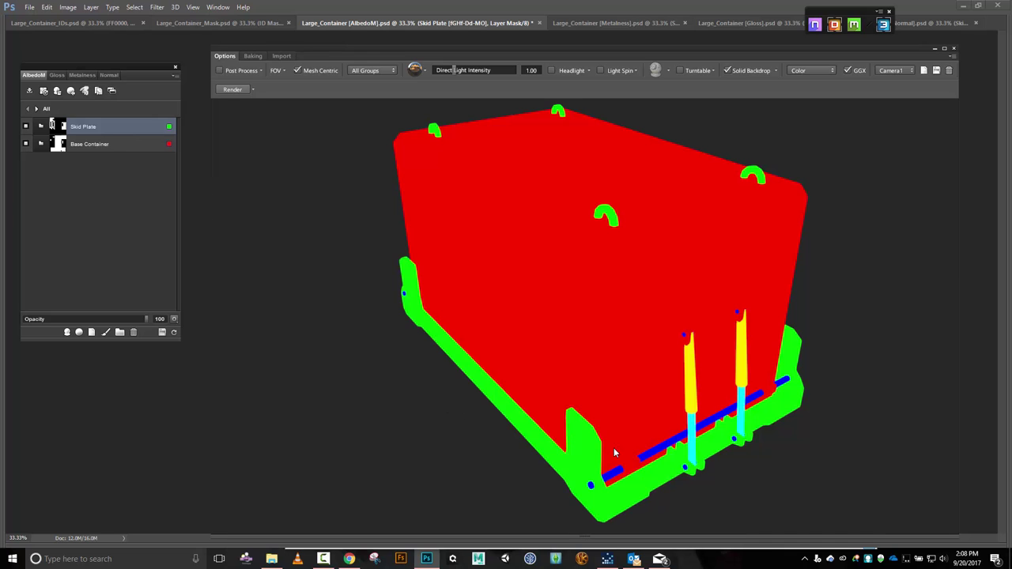
Create the Stained Brushed Steel material from the 02 - Metal > Bare library category.
click(655, 455)
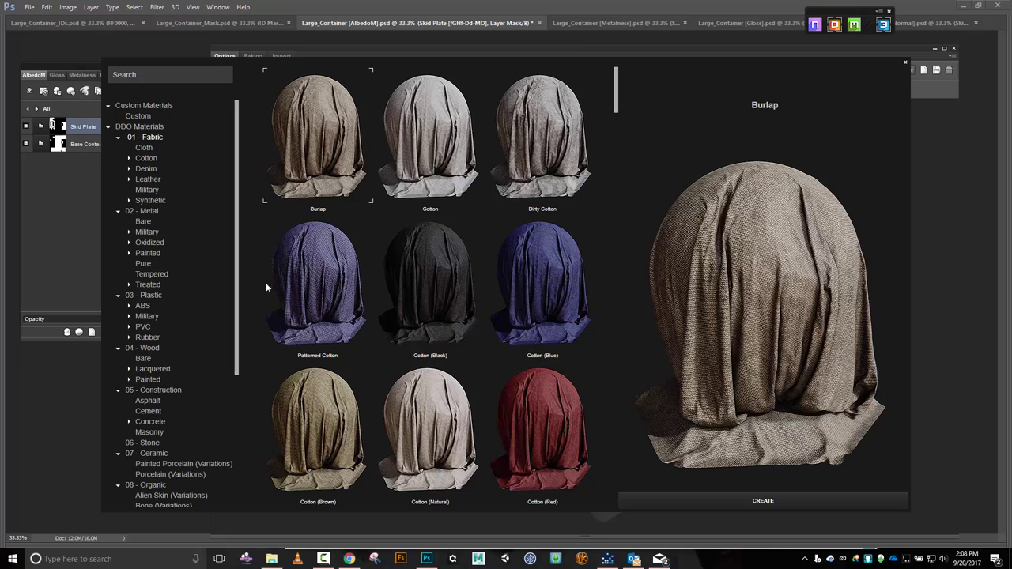
click(145, 264)
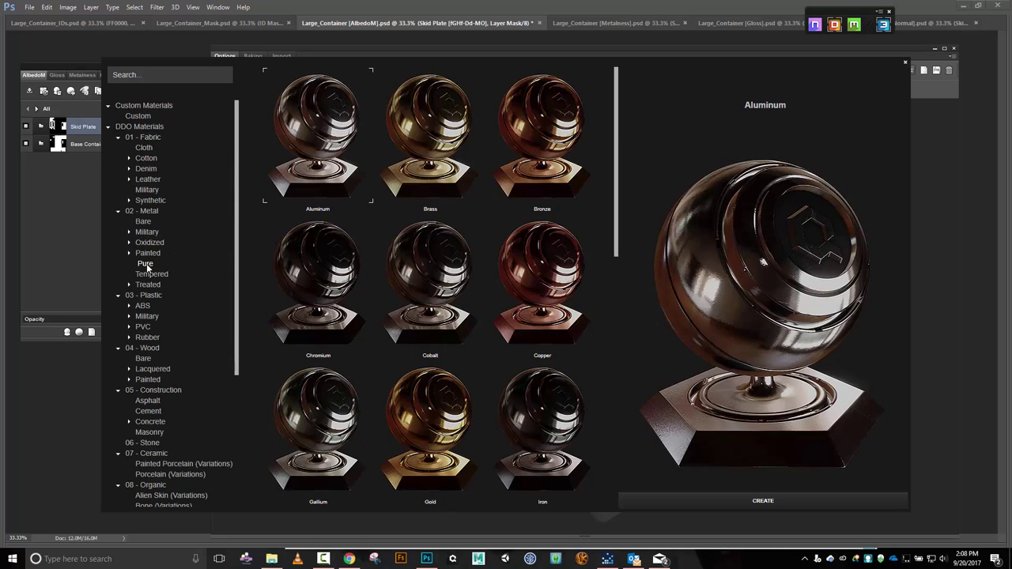
click(144, 223)
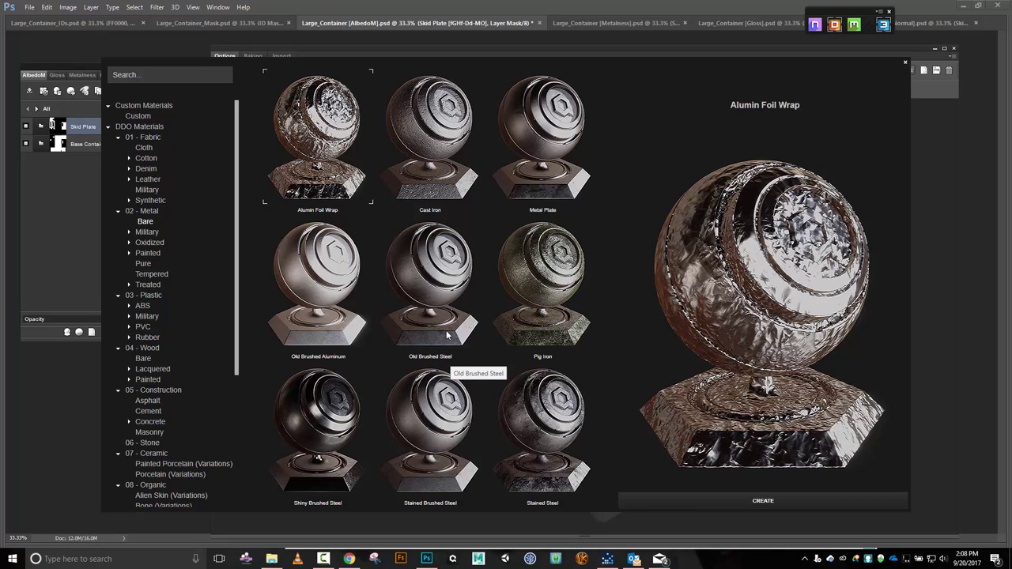
click(458, 427)
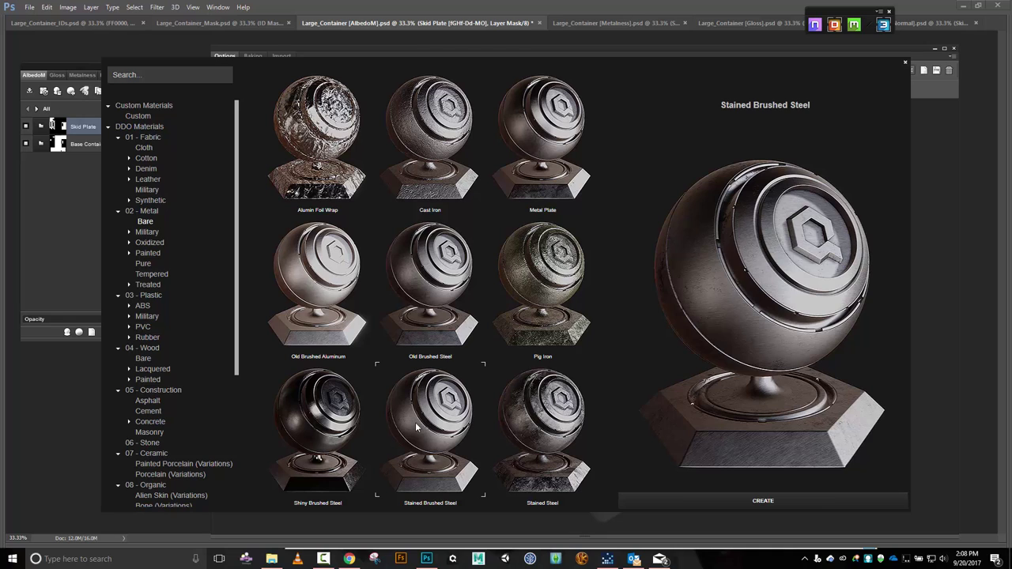
click(703, 502)
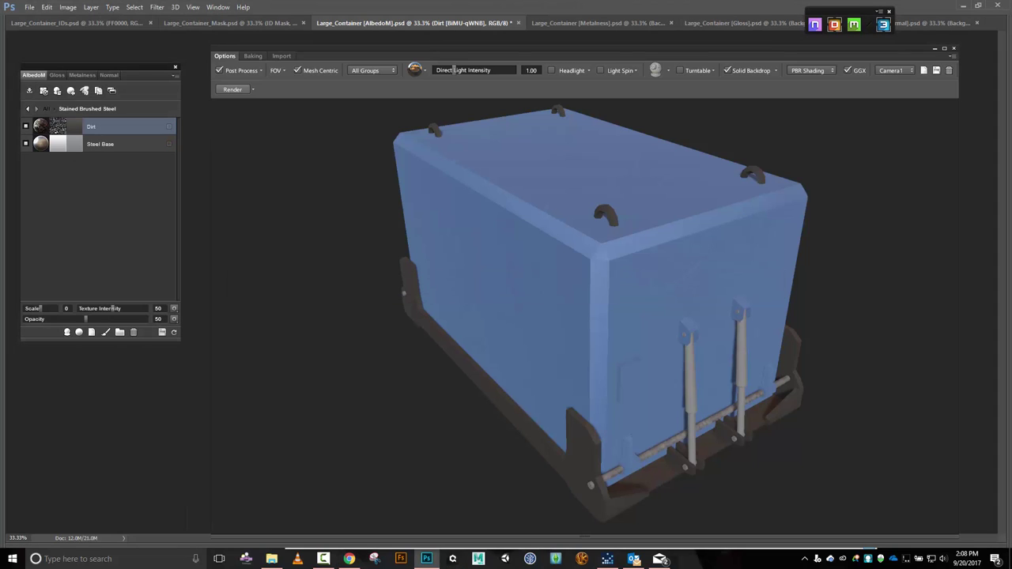
Hide the Dirt layer and set the Steel Base scale to -4, returning to the group list.
key(alt+Tab)
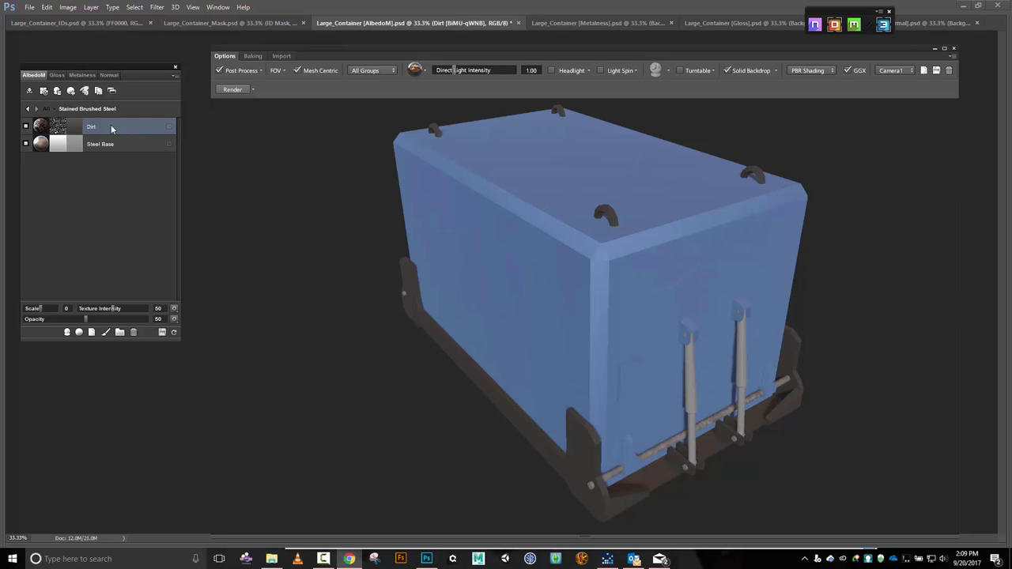
click(119, 68)
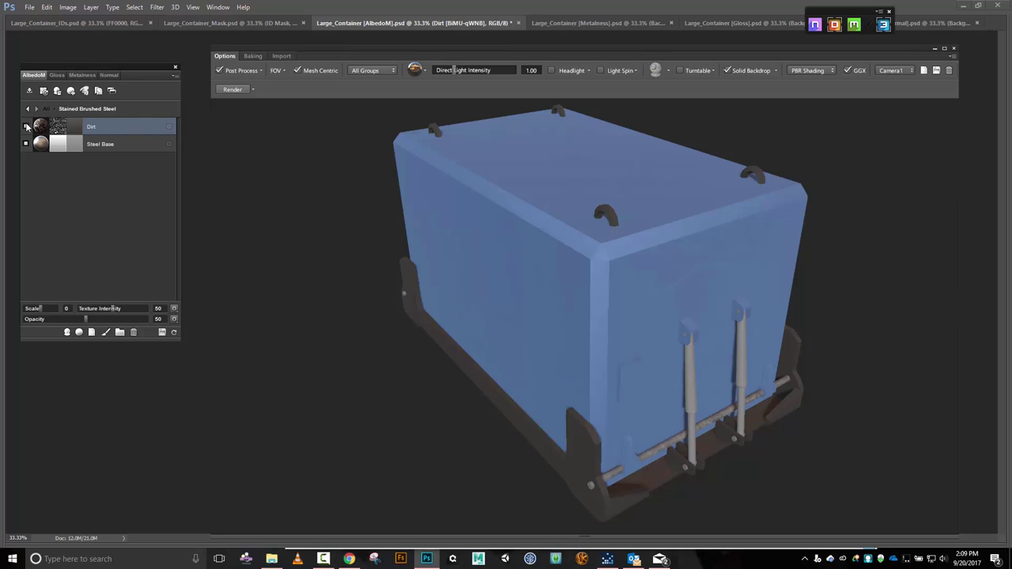
click(27, 126)
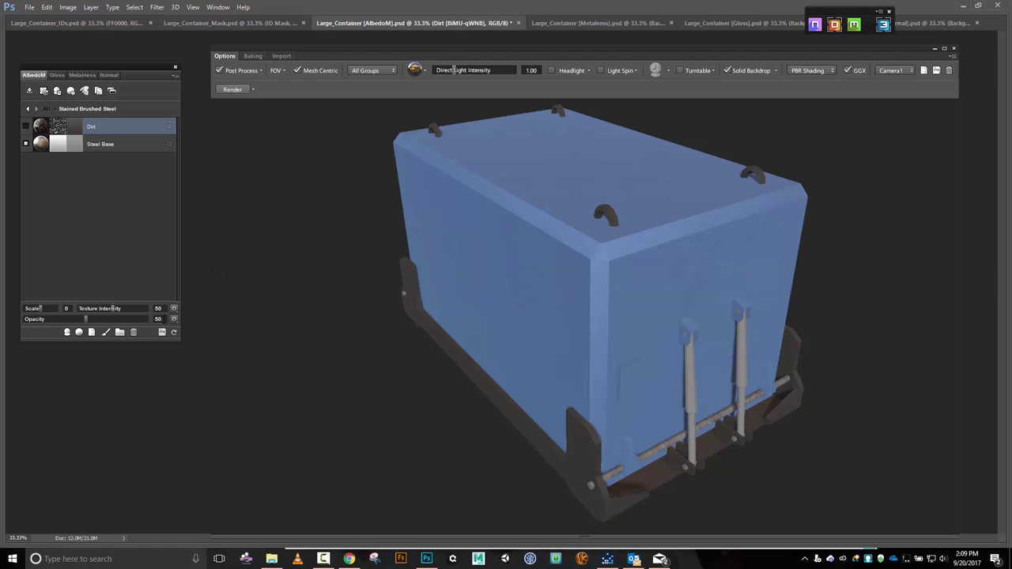
click(97, 144)
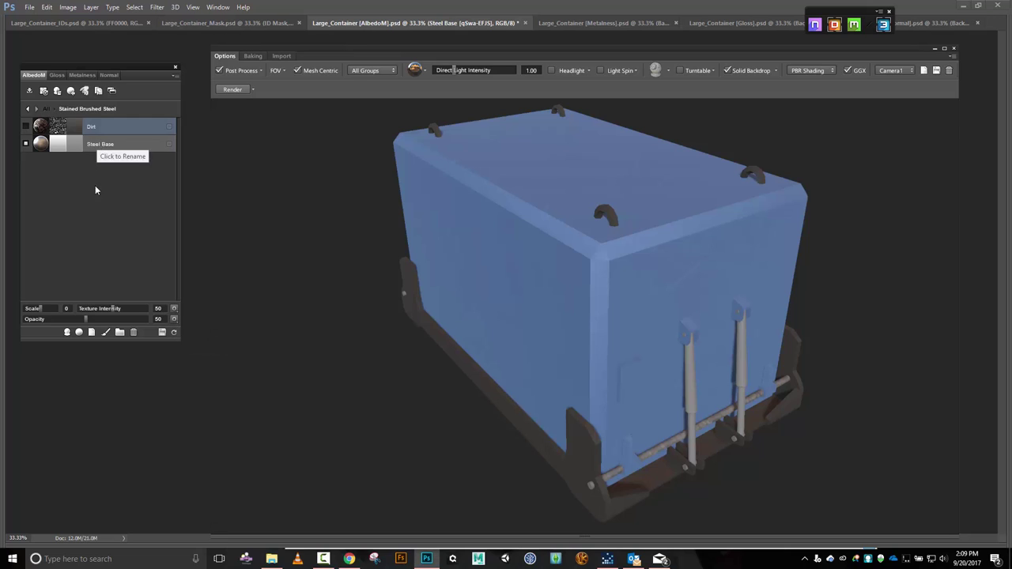
drag(36, 314, 15, 311)
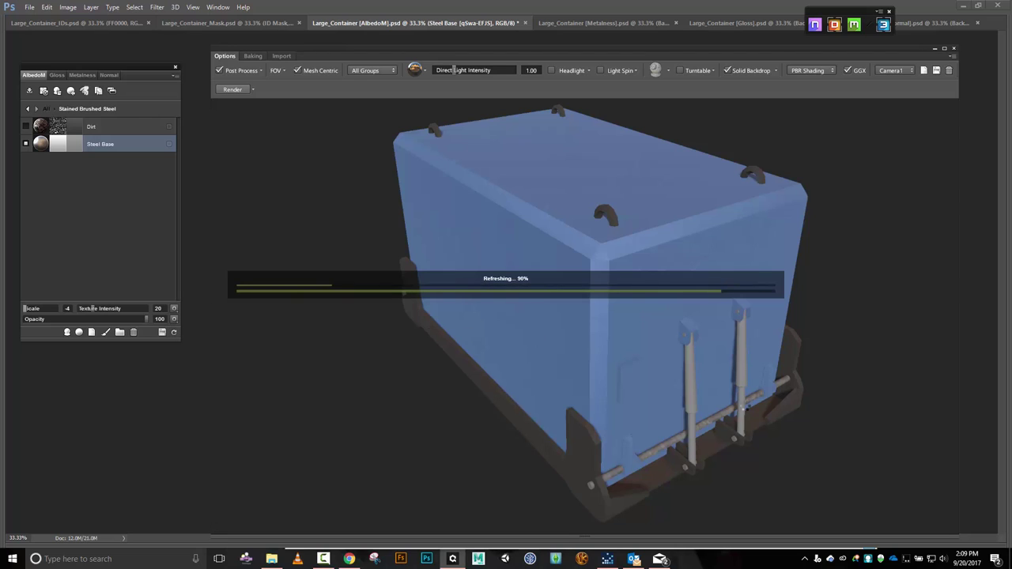
click(28, 109)
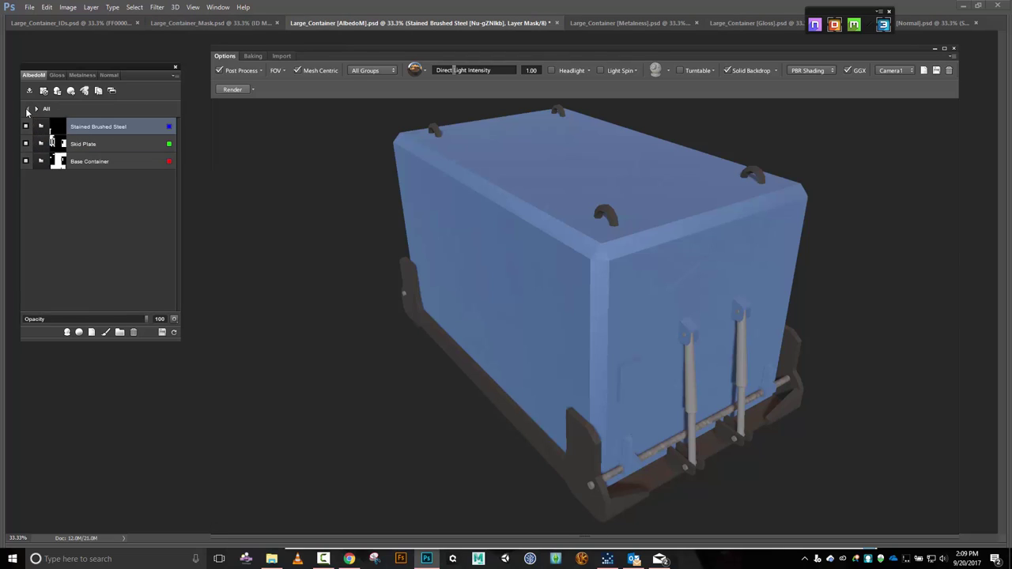
Rename the Stained Brushed Steel material to 'Bolts', then bring up the material library.
double_click(94, 128)
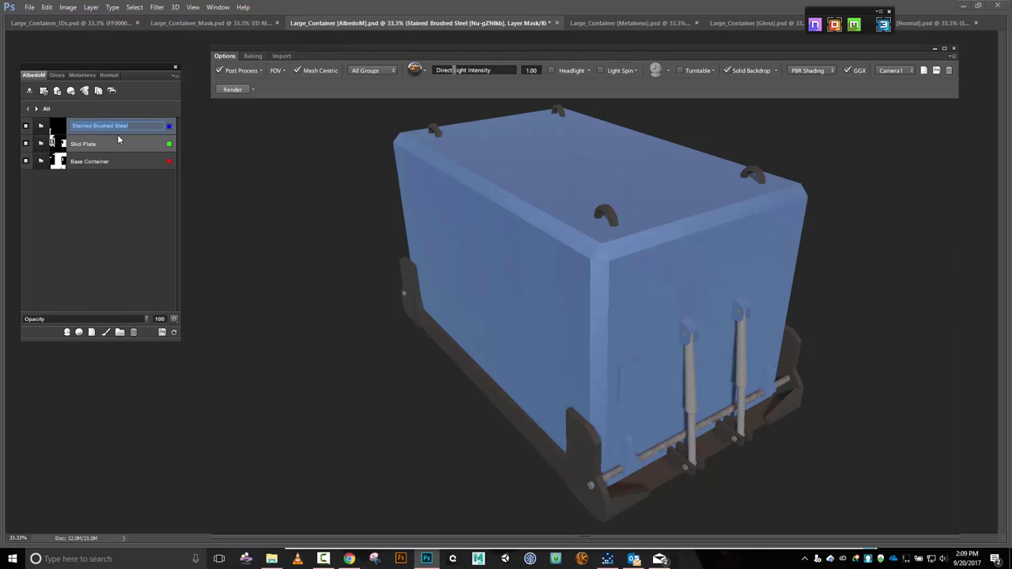
key(BackSpace)
text(Bolts)
key(Return)
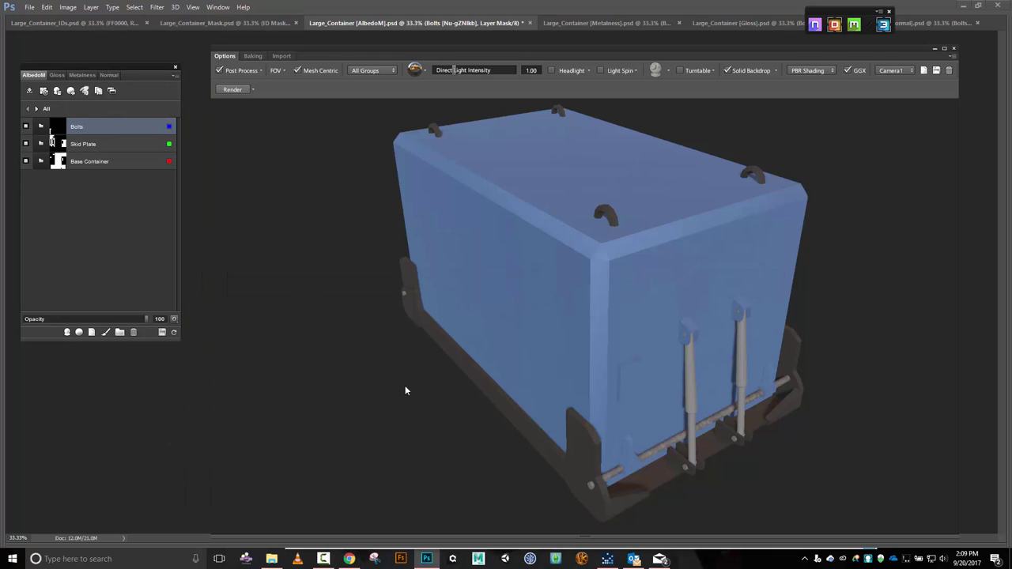
key(c)
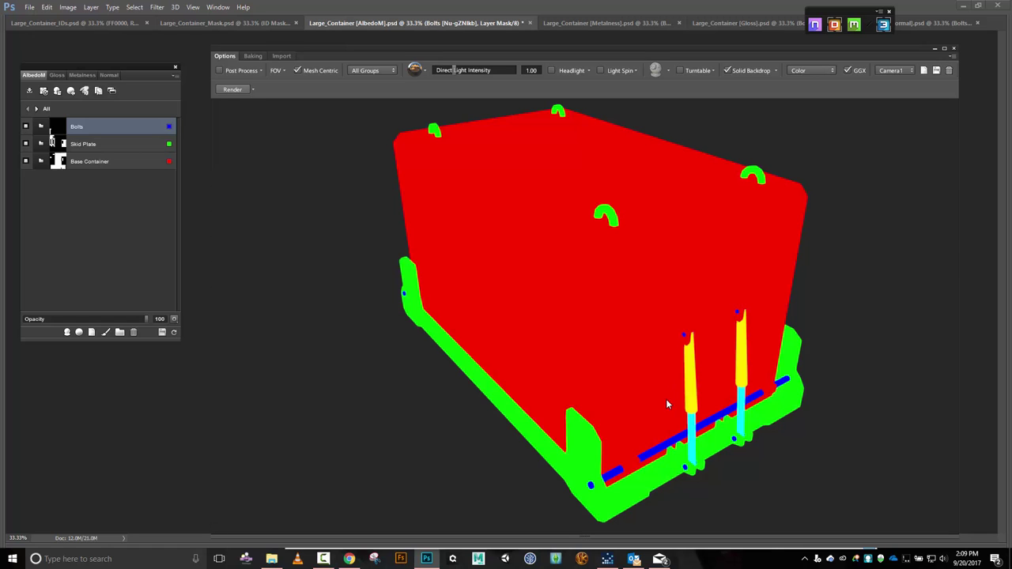
key(m)
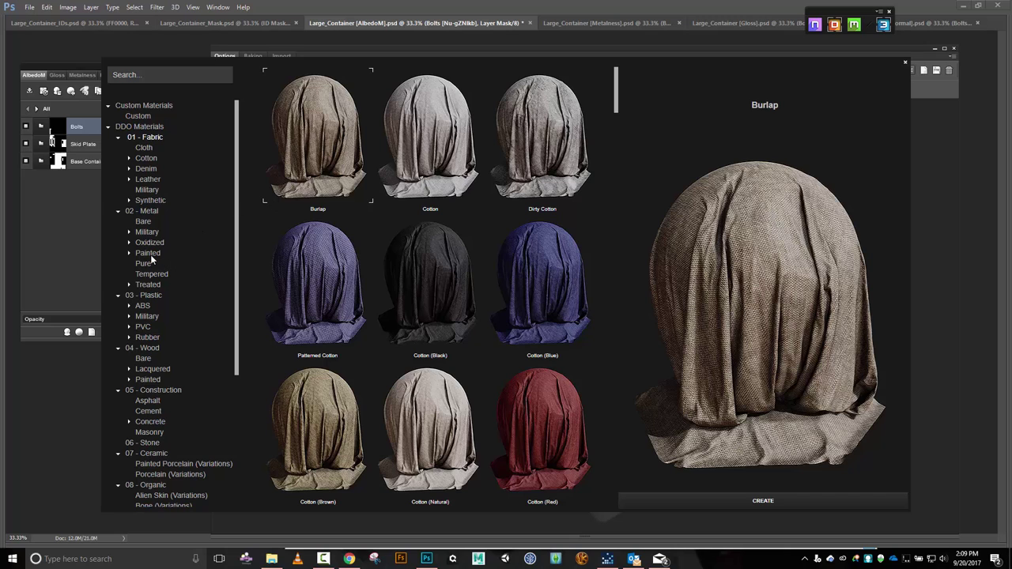
Create the Scratched Thick Painted Steel (Red) material from 02 - Metal > Painted.
click(150, 255)
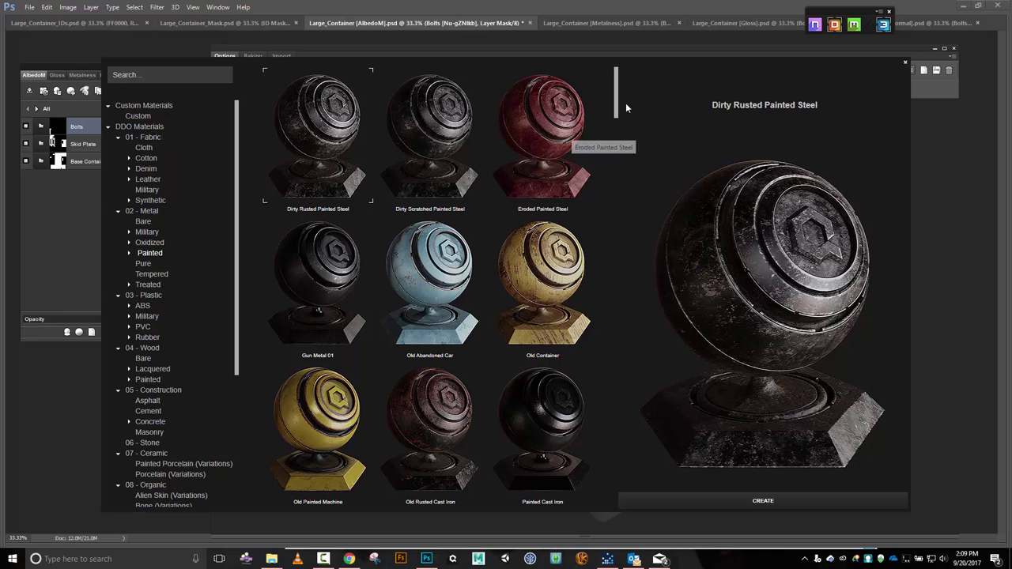
mouse_move(624, 103)
mouse_down()
mouse_move(640, 199)
mouse_move(623, 516)
mouse_up()
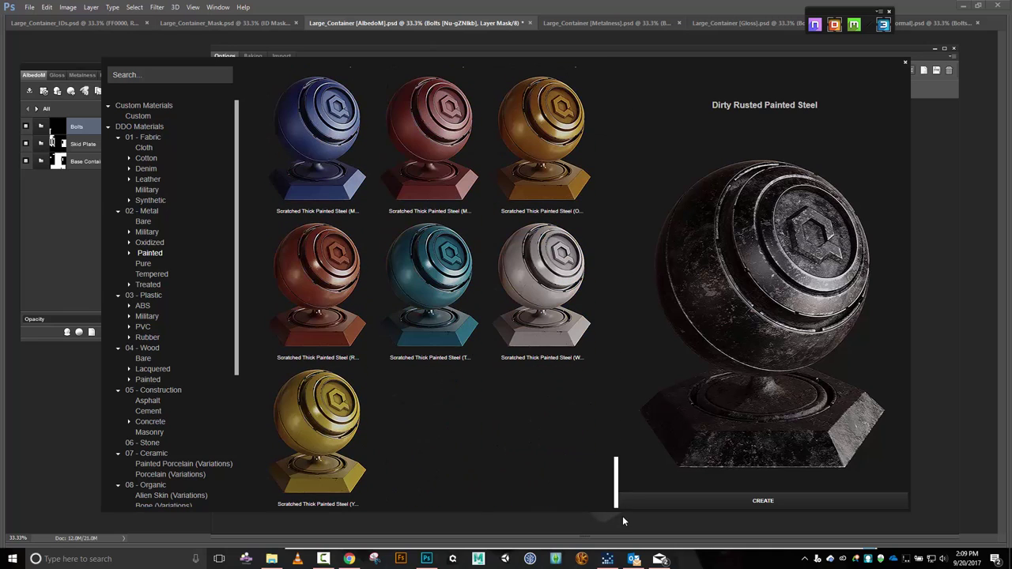
scroll(430, 464, up, 5)
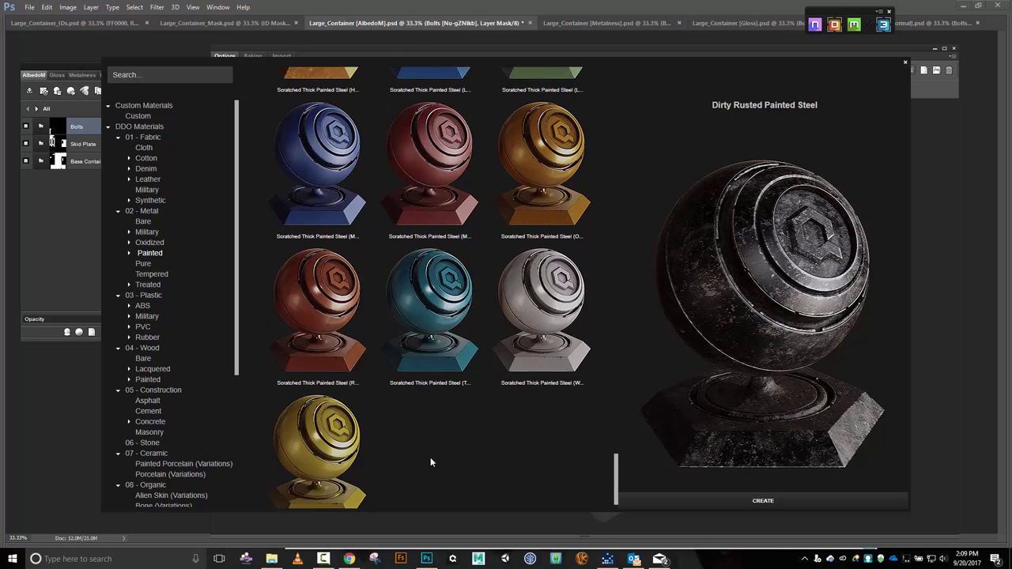
scroll(427, 463, down, 3)
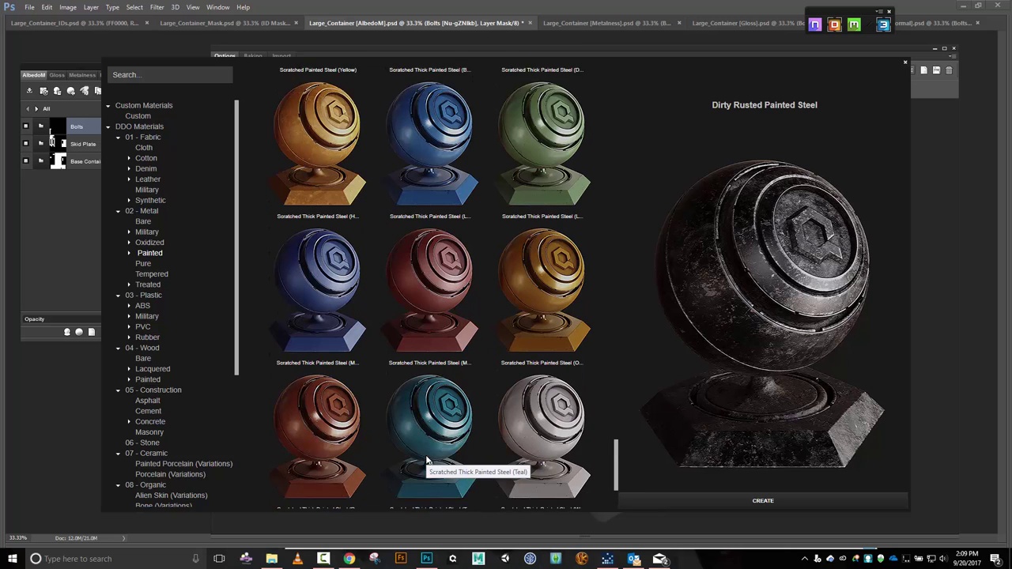
click(316, 333)
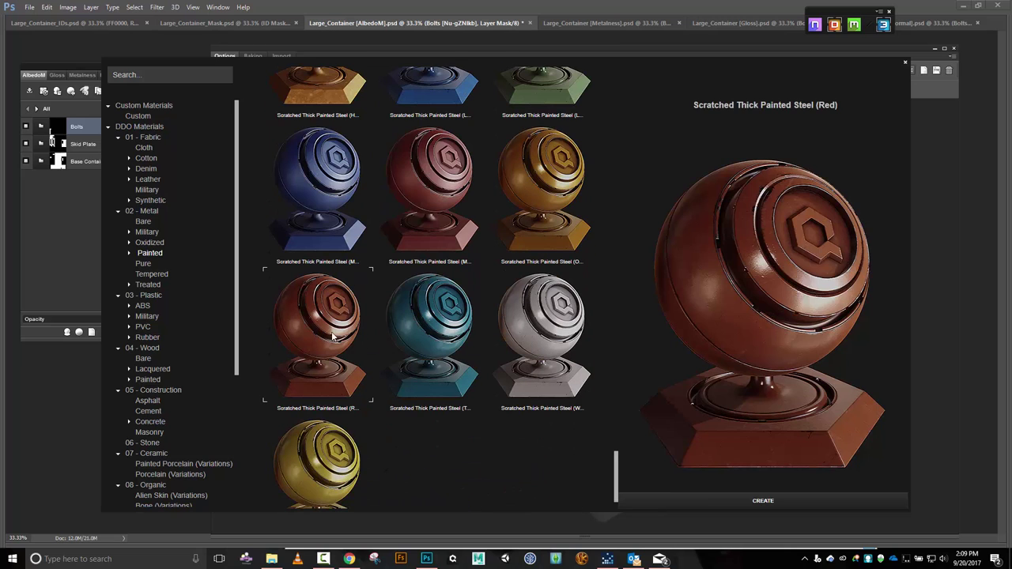
click(738, 499)
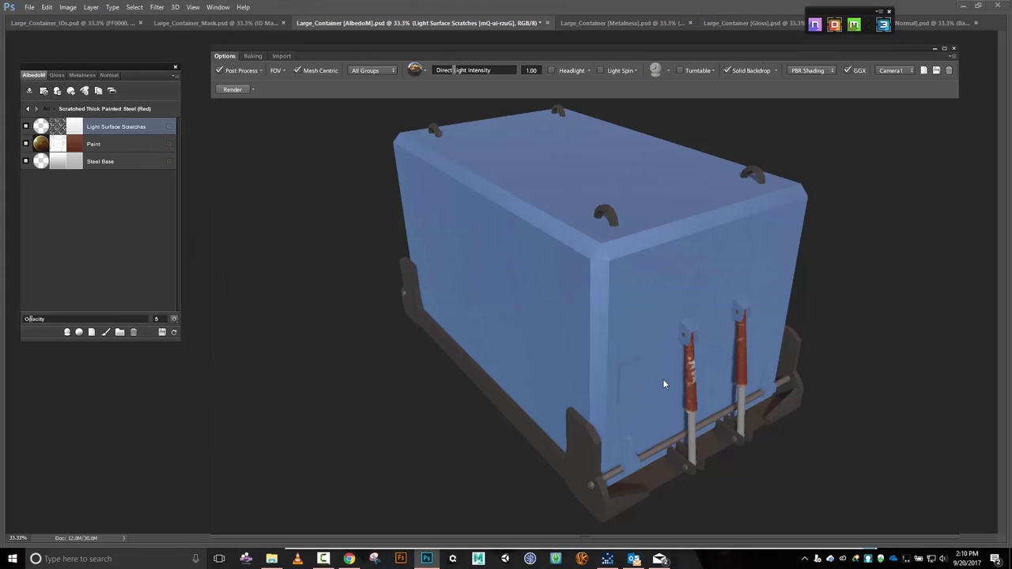
Hide Light Surface Scratches and give the Paint layer a blank mask for solid red.
click(25, 128)
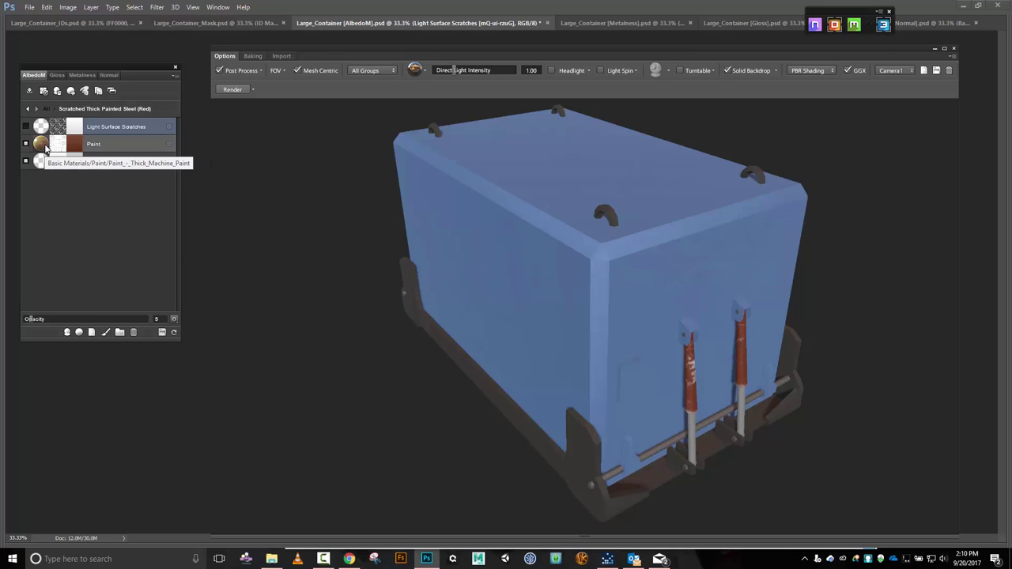
click(60, 147)
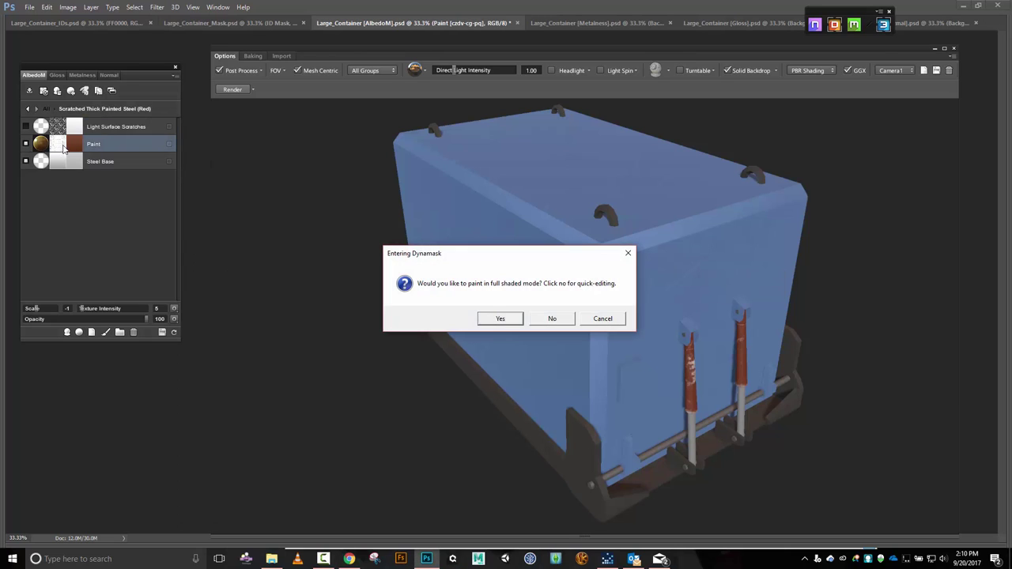
click(552, 319)
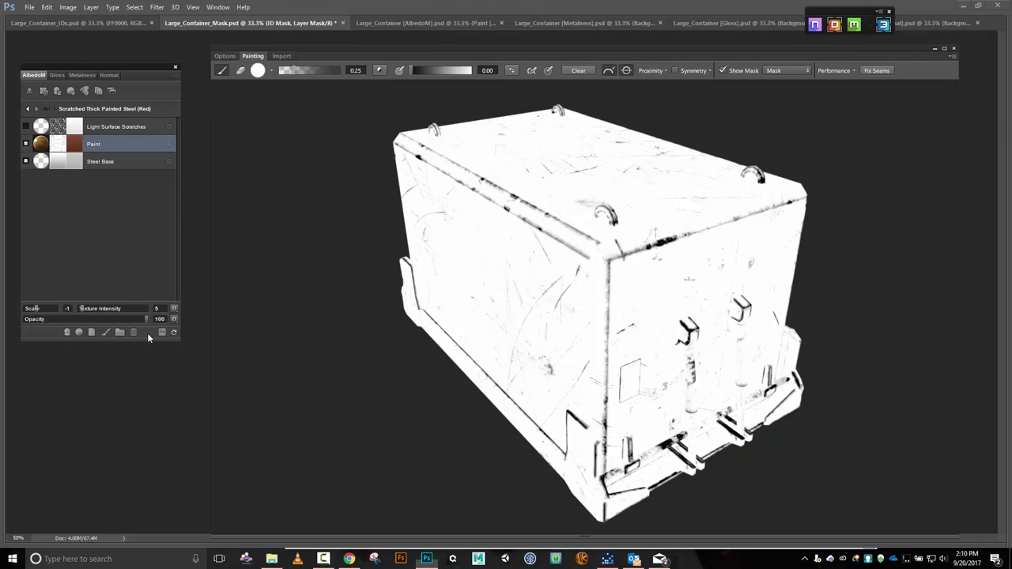
click(113, 263)
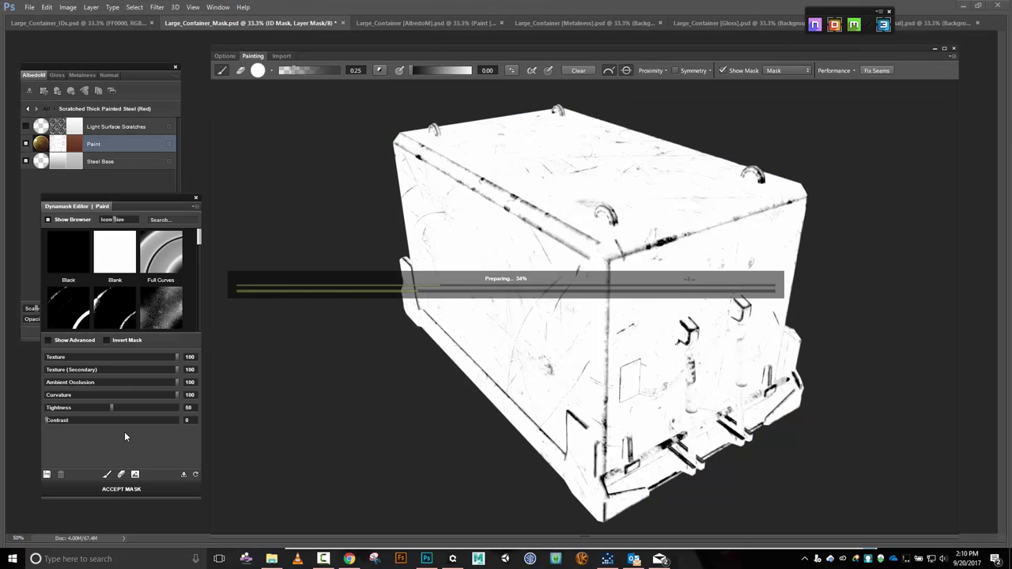
click(113, 492)
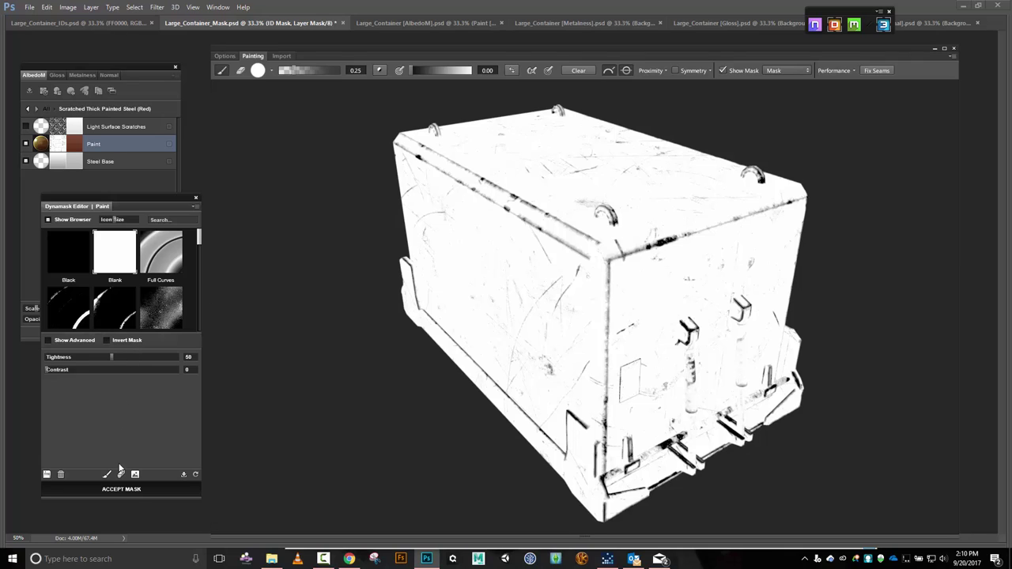
click(108, 490)
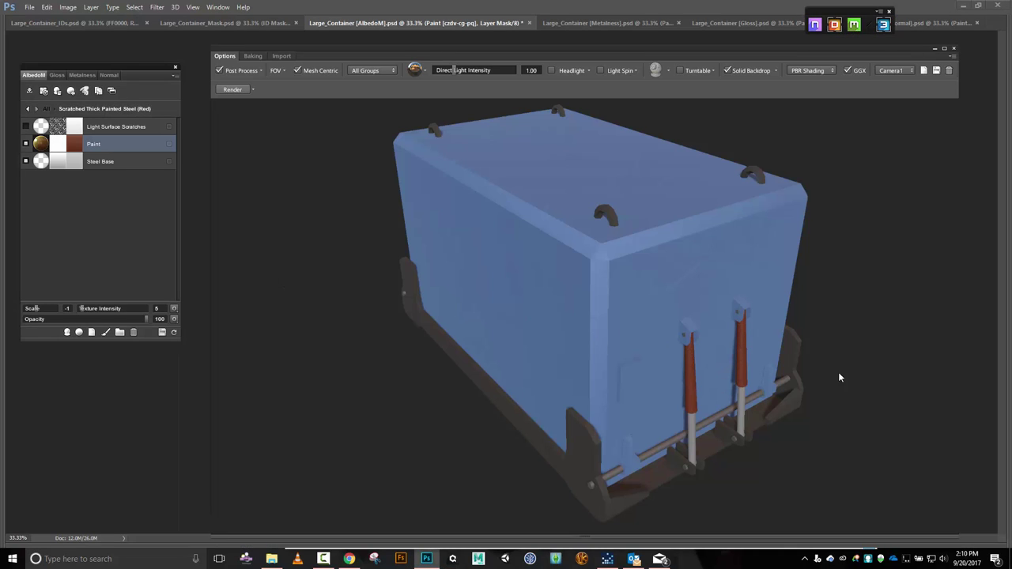
Pick Shiny Brushed Steel from 02 - Metal > Bare and create it for the container.
key(c)
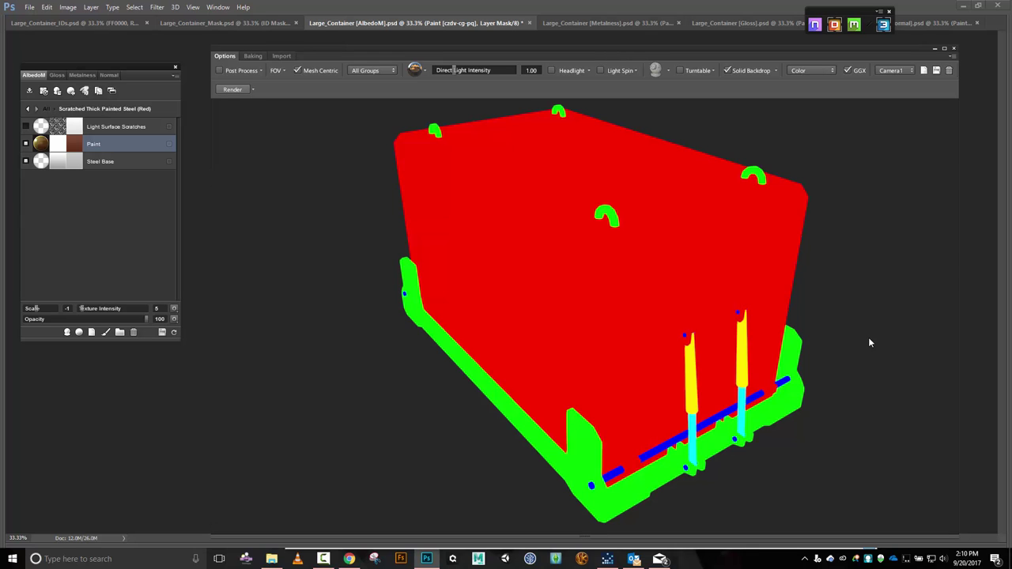
click(742, 415)
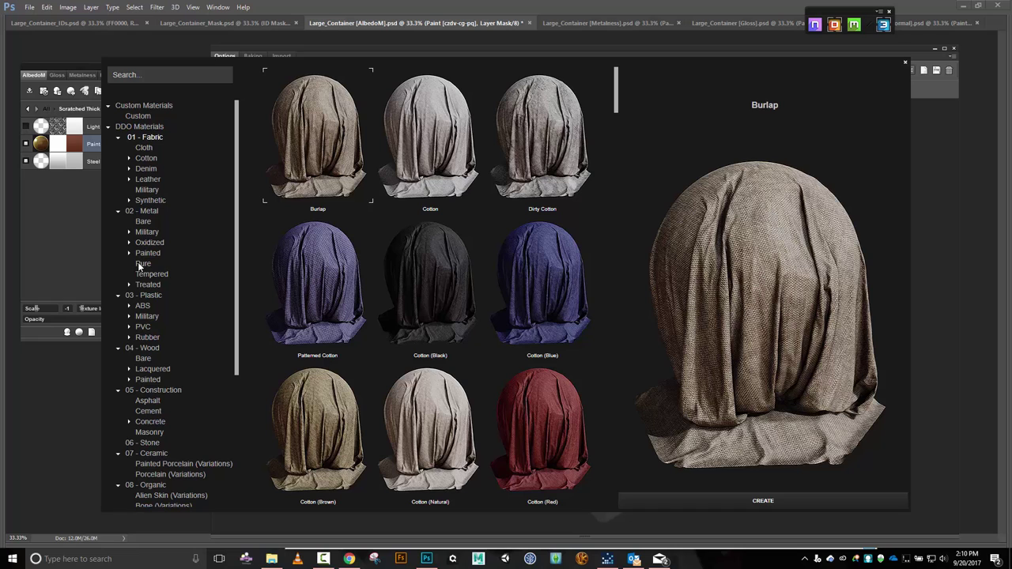
click(142, 266)
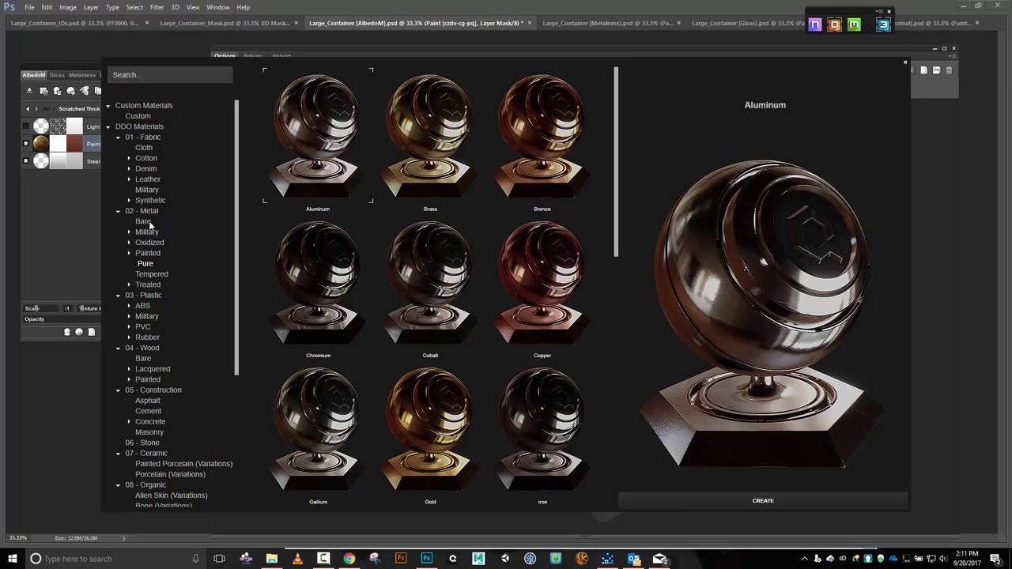
click(146, 222)
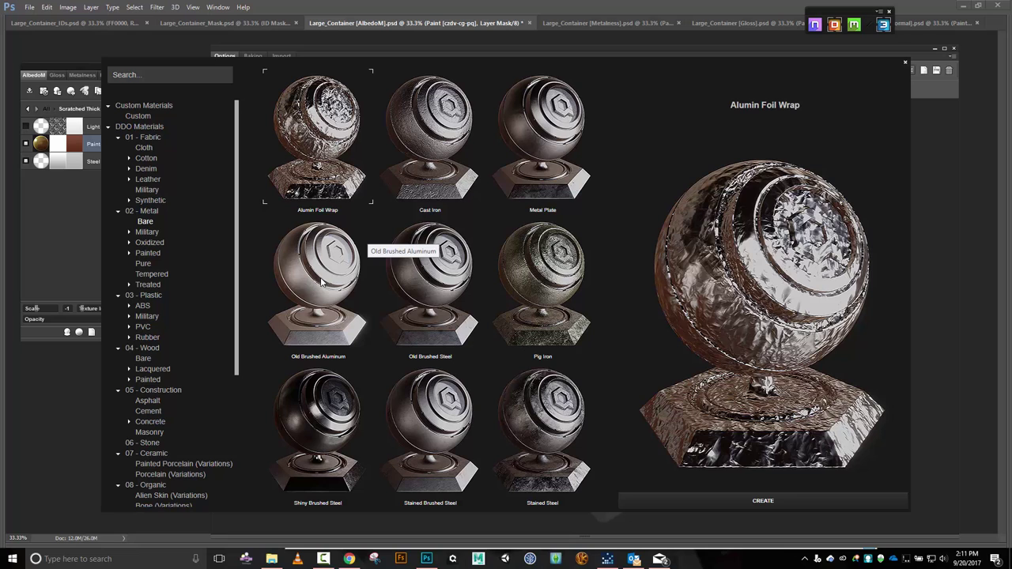
click(142, 264)
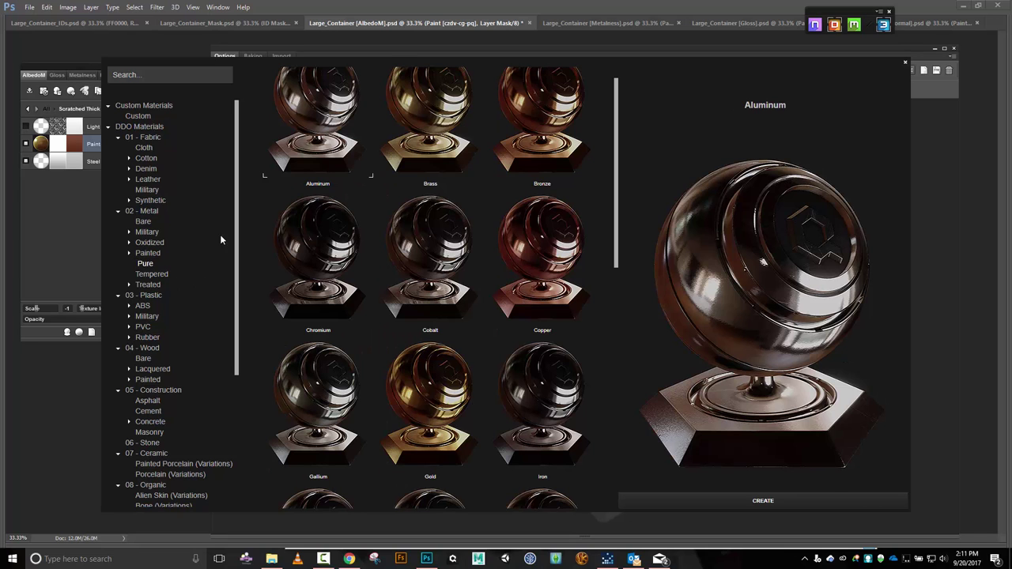
scroll(452, 215, down, 2)
scroll(452, 215, down, 2)
scroll(450, 214, down, 6)
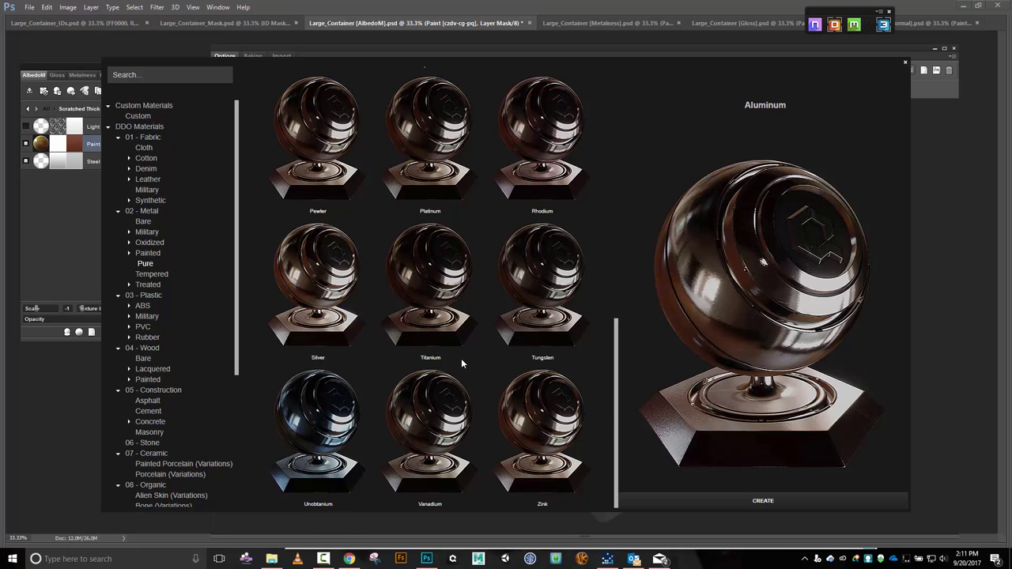
scroll(477, 346, up, 3)
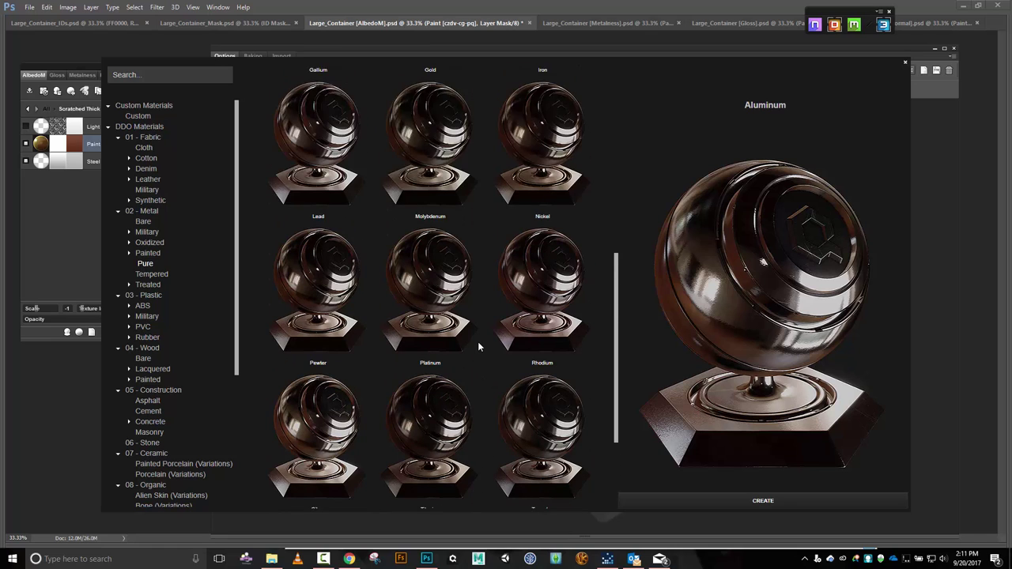
scroll(478, 345, up, 3)
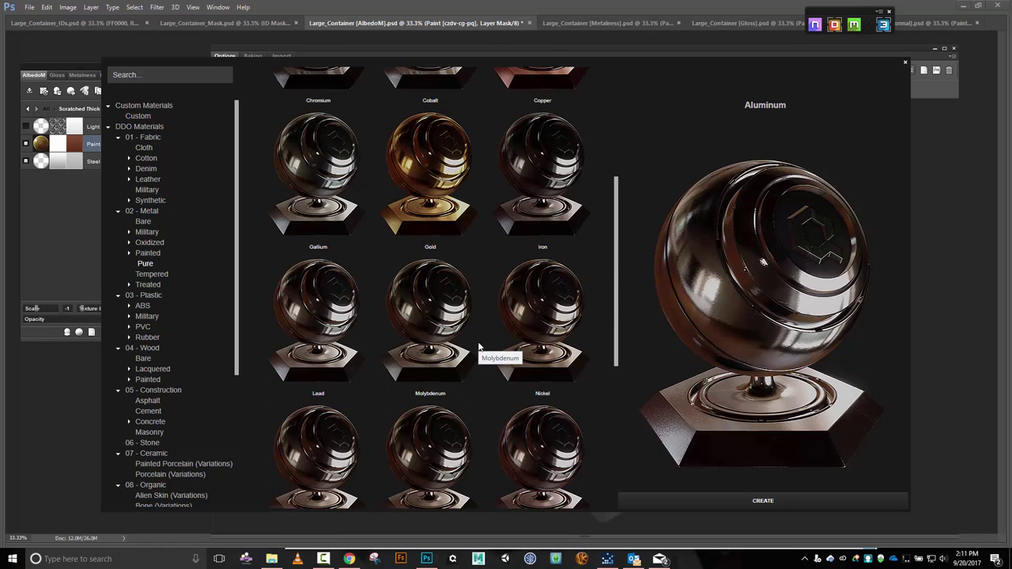
scroll(477, 346, up, 2)
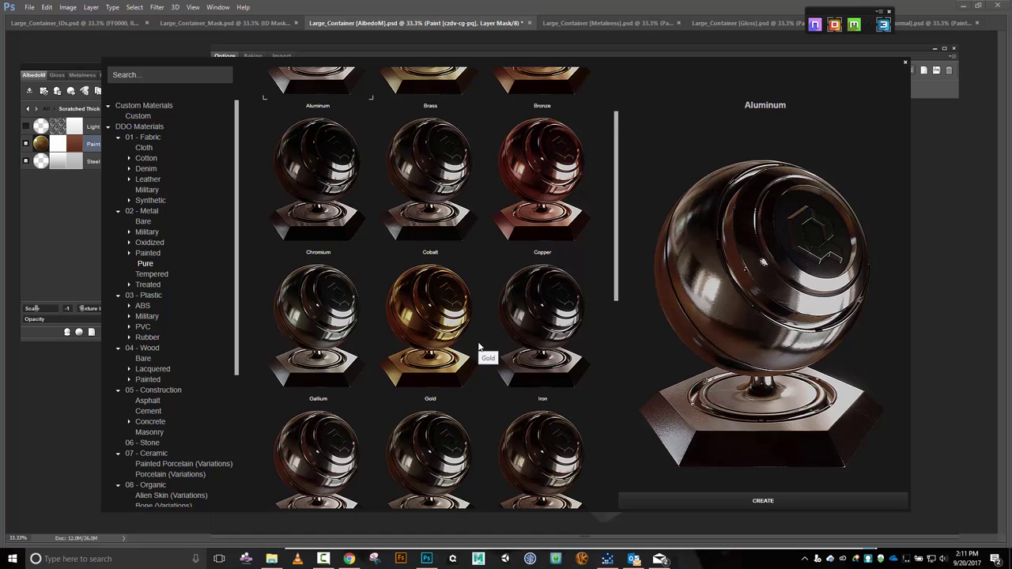
scroll(478, 346, up, 2)
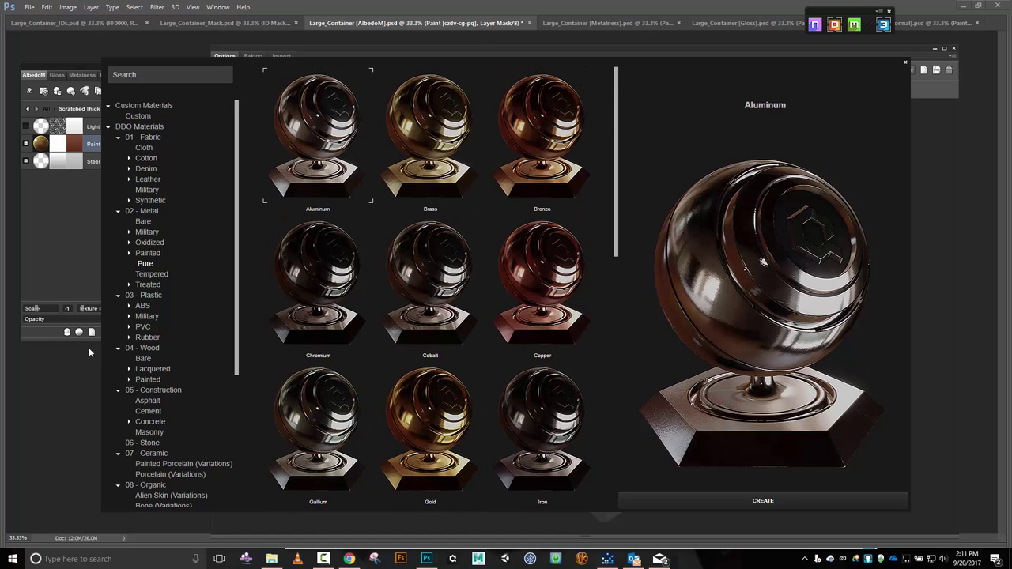
click(144, 224)
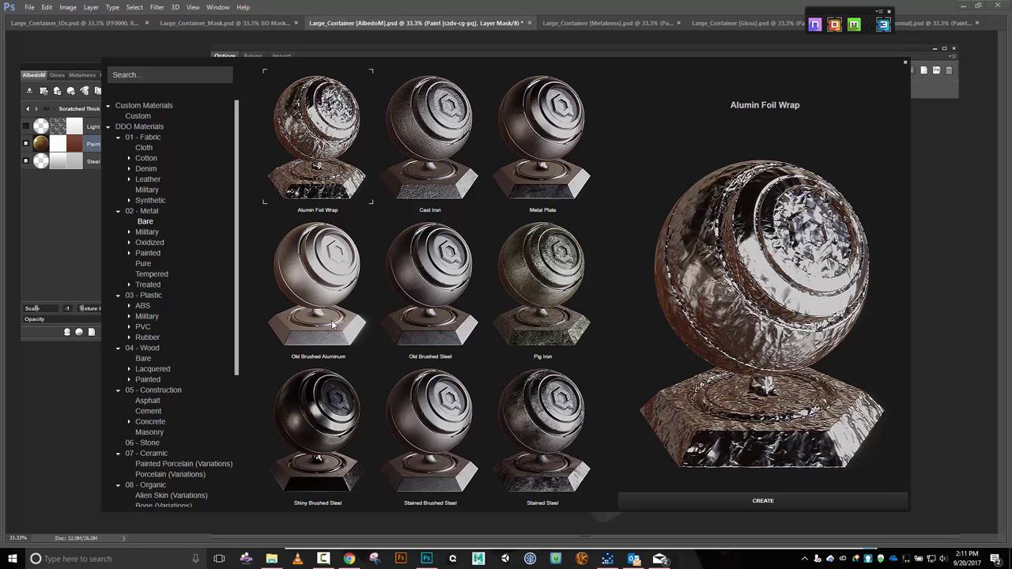
click(313, 425)
click(682, 505)
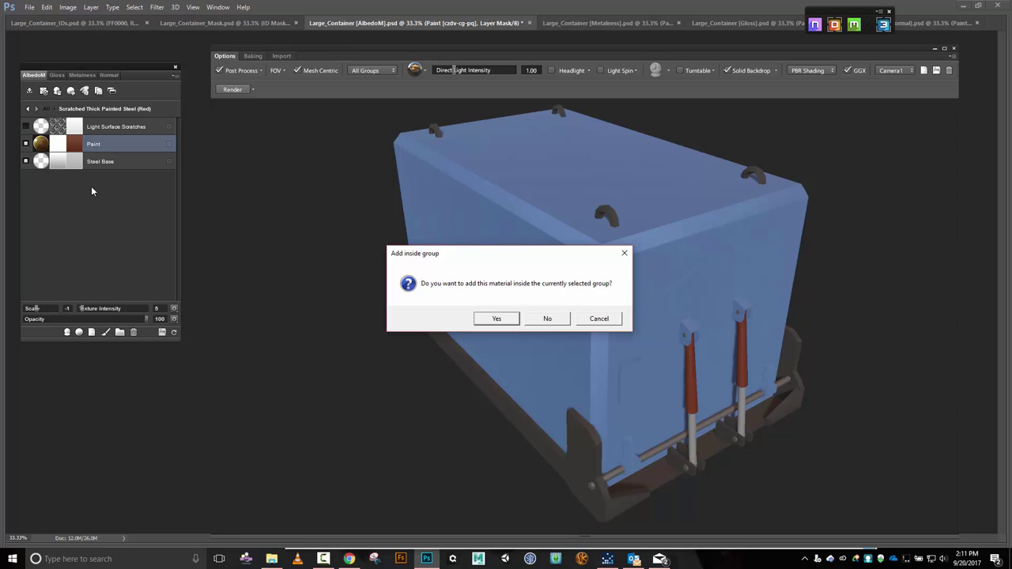
Decline the add-inside-group prompt so Shiny Brushed Steel becomes its own group.
click(93, 145)
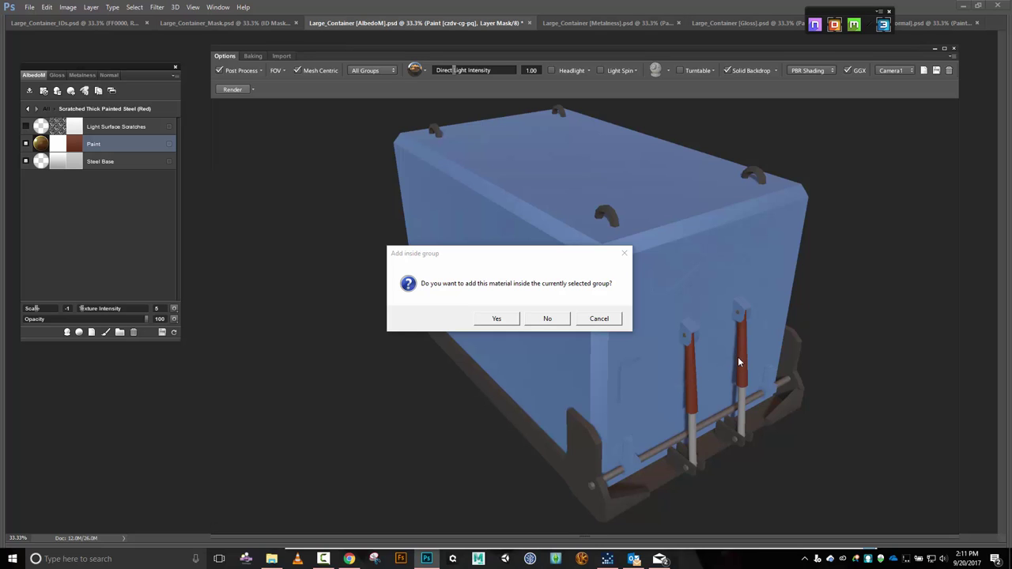
click(558, 320)
click(559, 319)
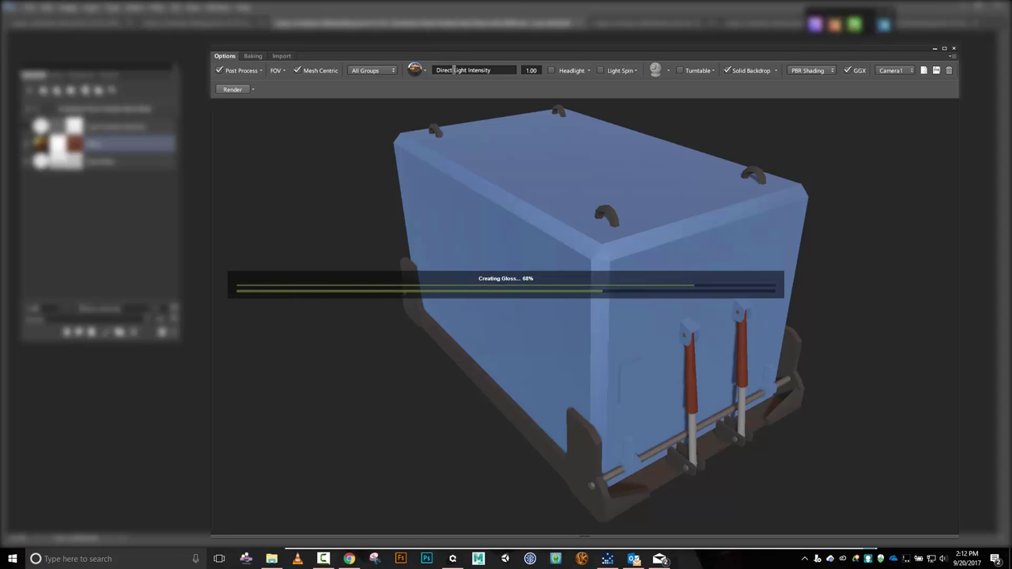
click(349, 559)
double_click(461, 19)
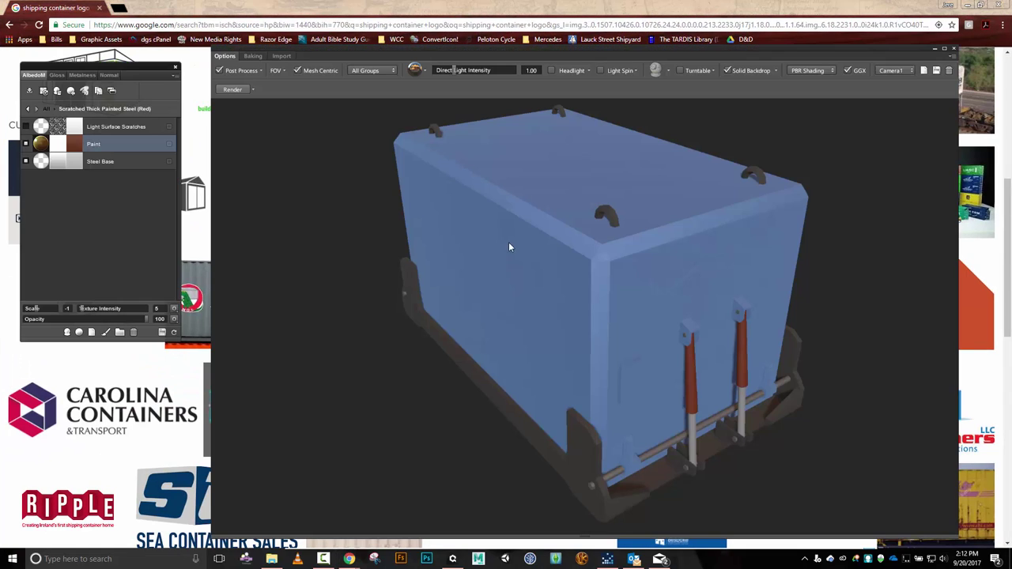
click(328, 123)
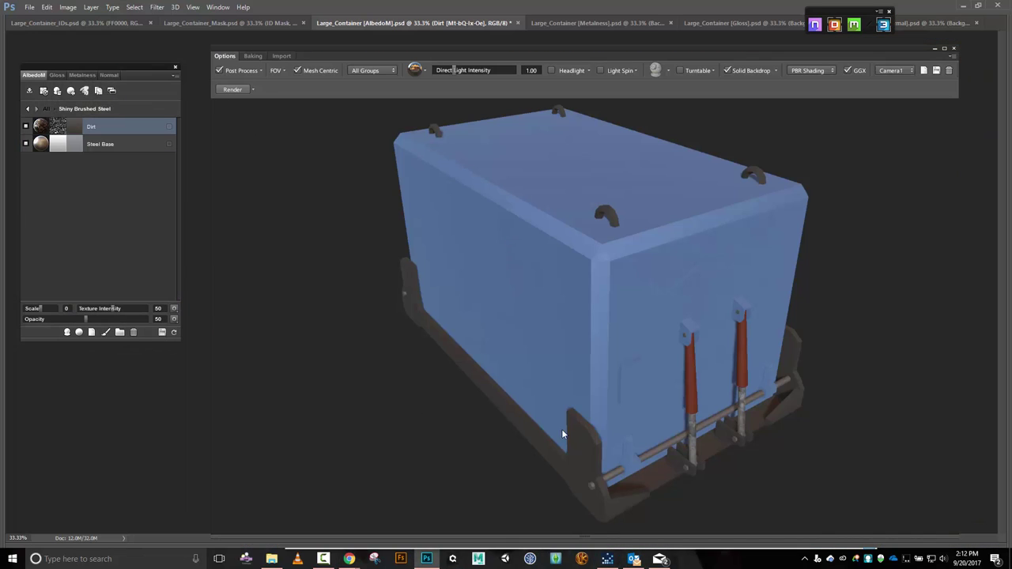
Rename the steel group 'Shock Insert' and the red painted group 'Shock Housing'.
click(27, 127)
click(29, 108)
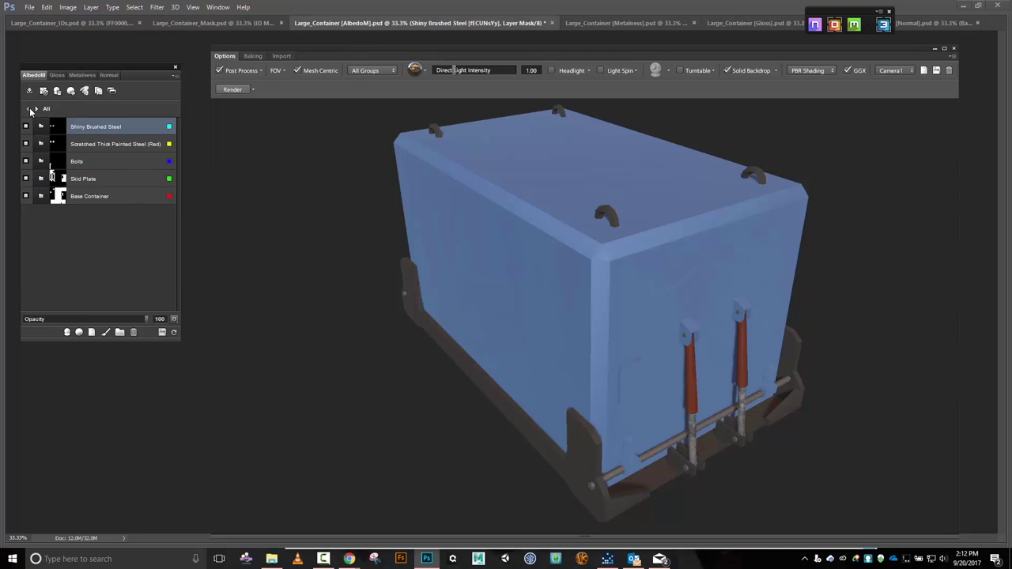
double_click(102, 126)
text(Shock Insert)
key(Return)
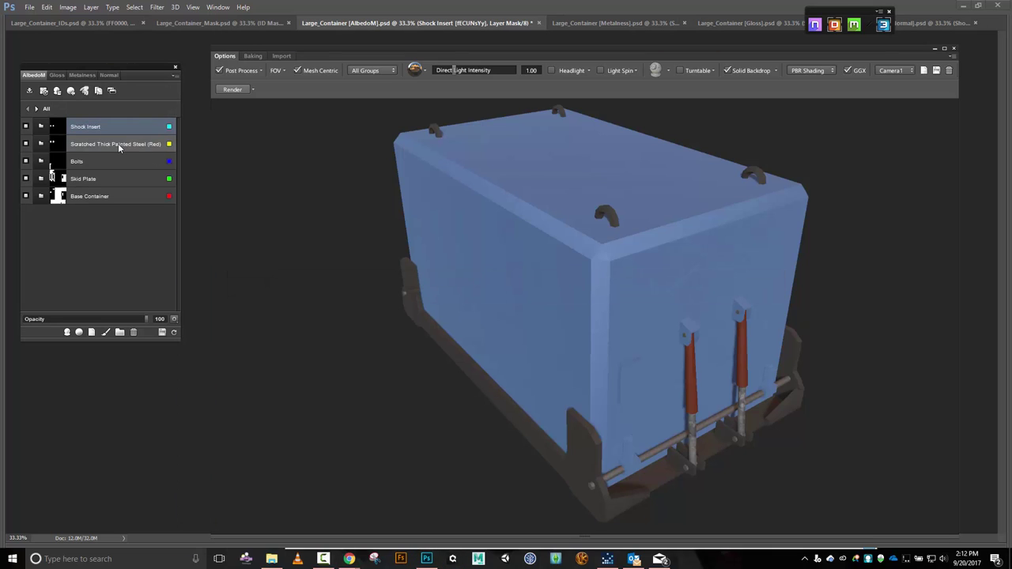
double_click(117, 143)
text(Shock Hous)
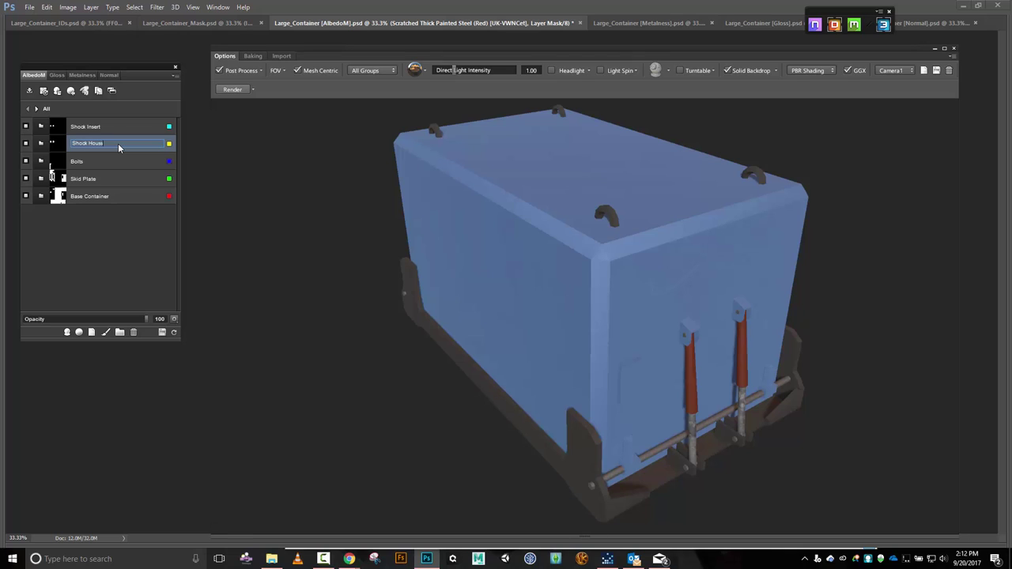
text(sing)
key(Return)
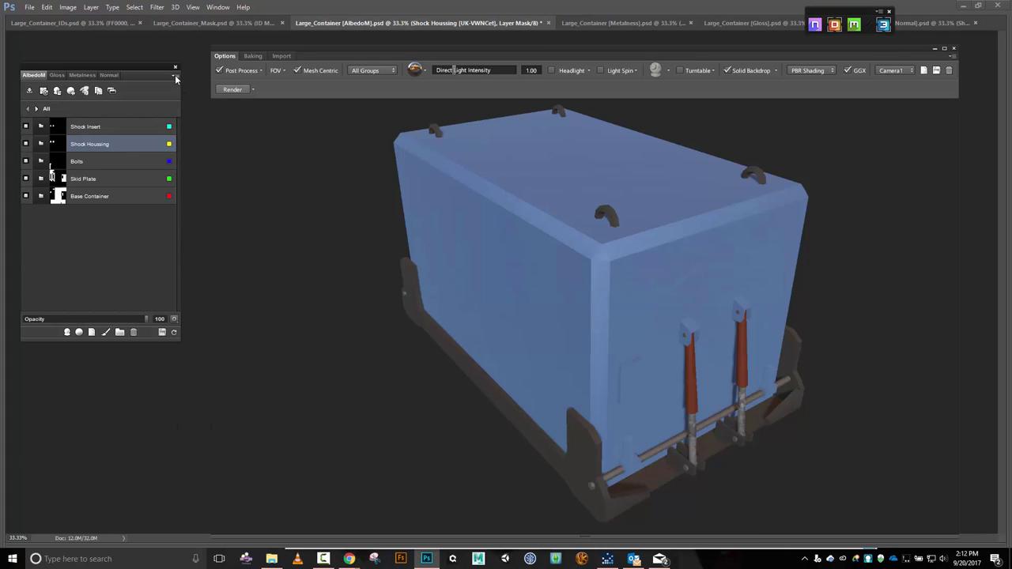
Save the DDO project and return to the Chrome logo search.
click(175, 74)
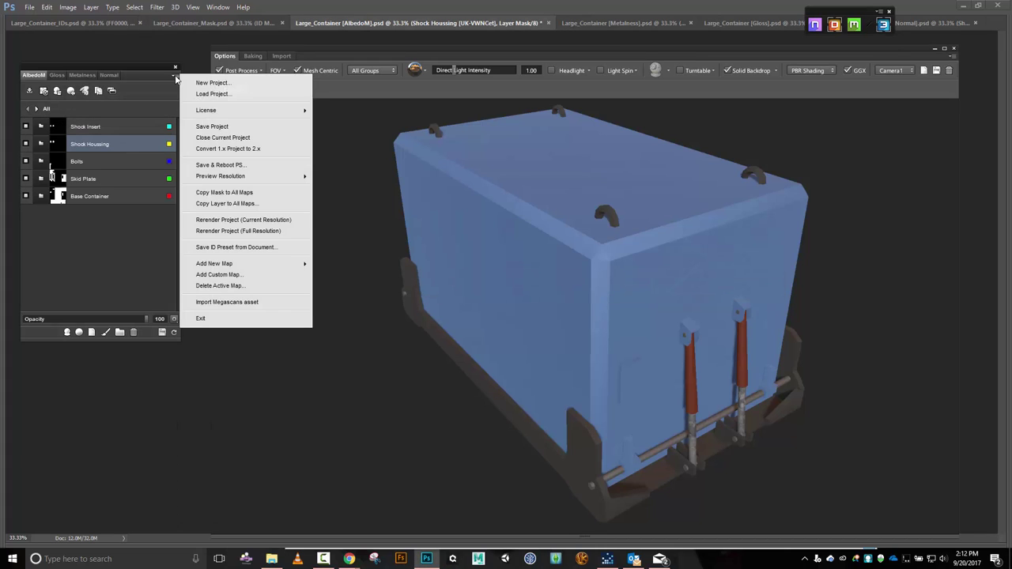
click(215, 127)
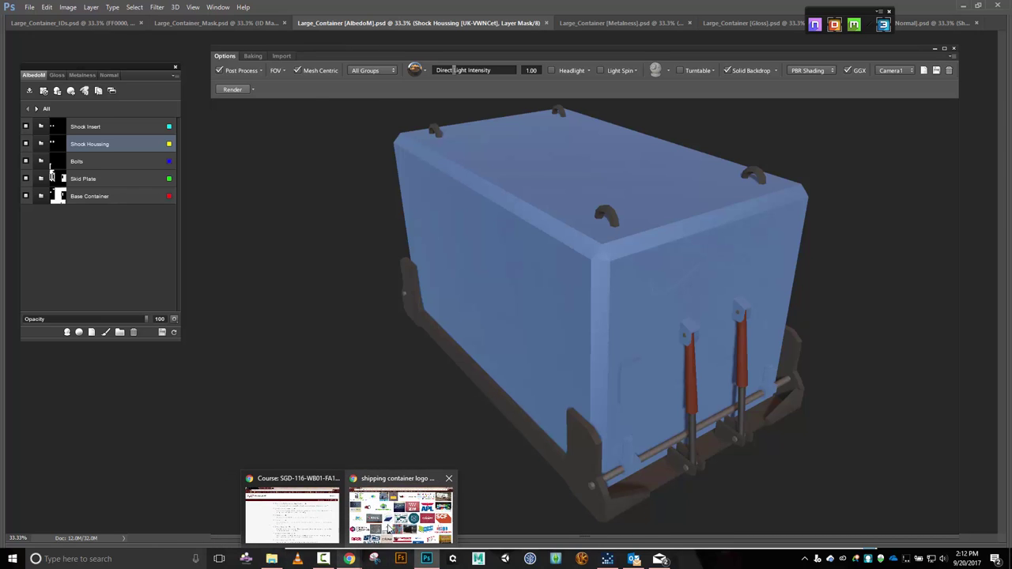
click(389, 522)
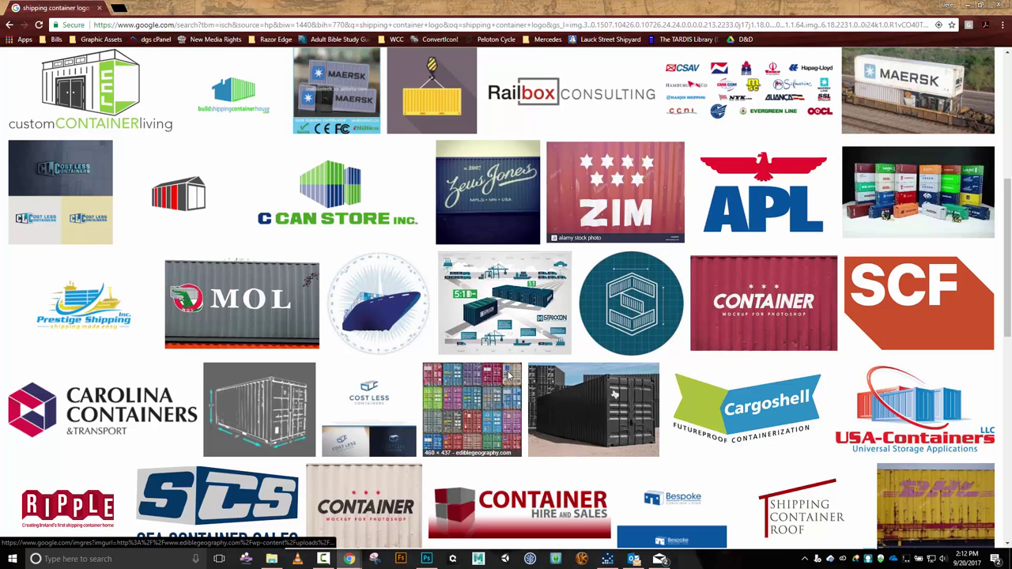
Scroll through the 'shipping container logo' image results to find the Carolina Containers logo.
scroll(508, 374, down, 3)
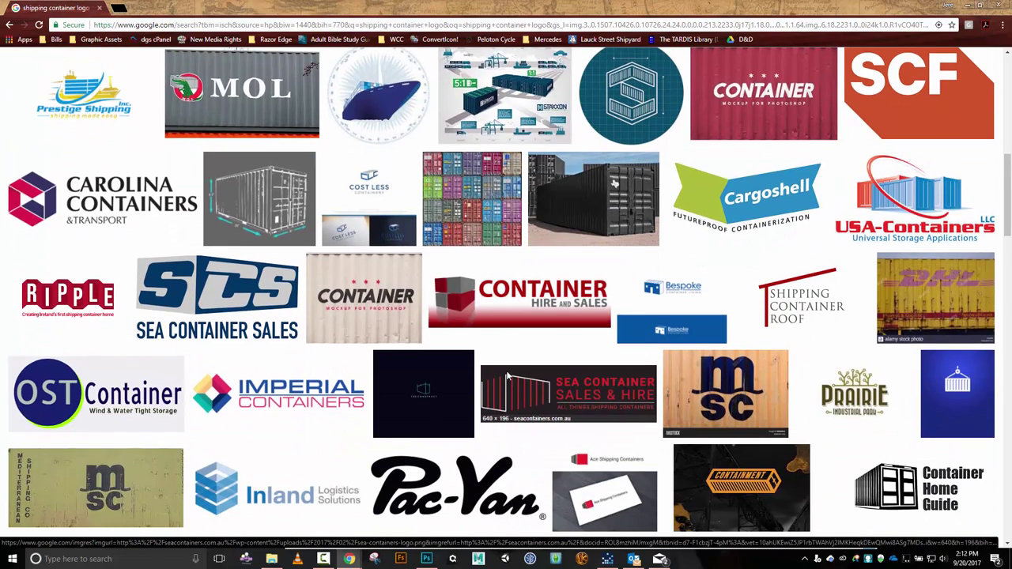
scroll(508, 375, down, 3)
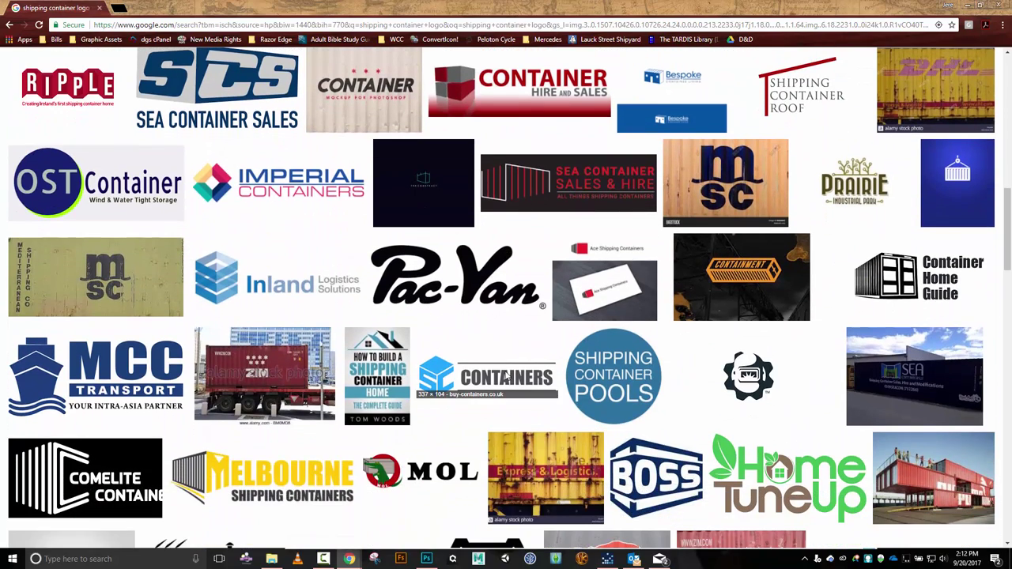
scroll(506, 378, down, 2)
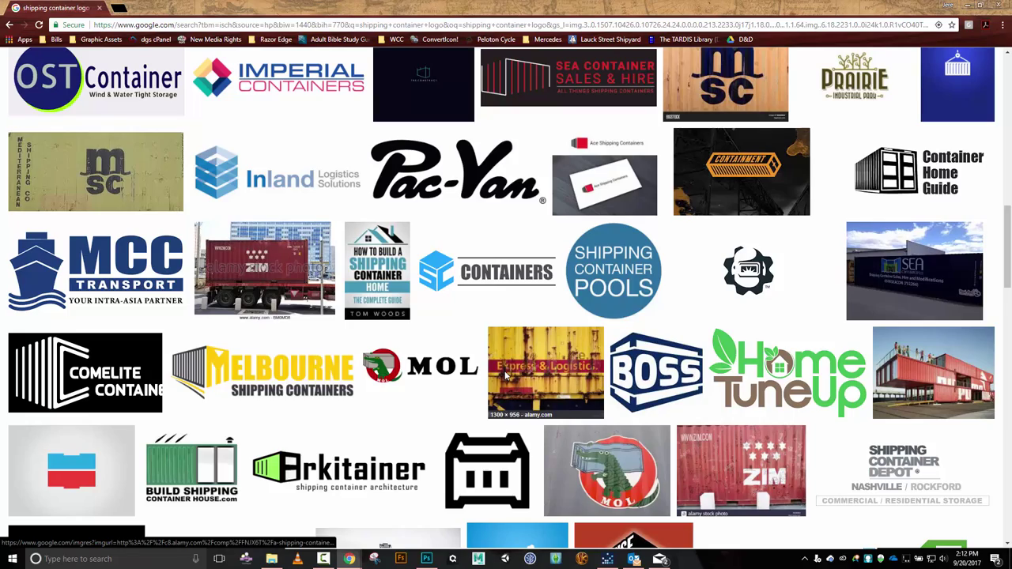
scroll(506, 378, up, 9)
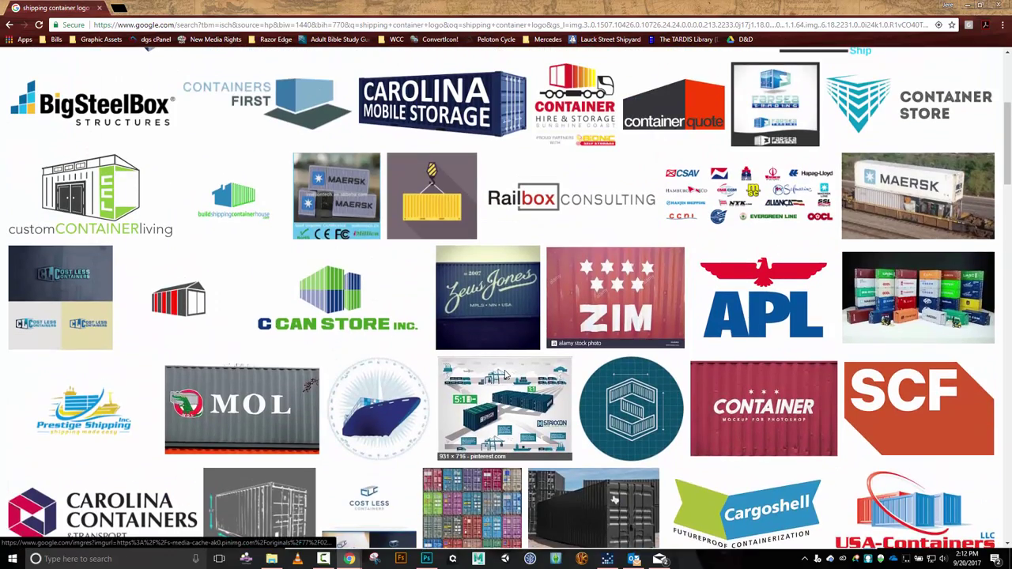
scroll(505, 375, up, 2)
scroll(505, 375, down, 1)
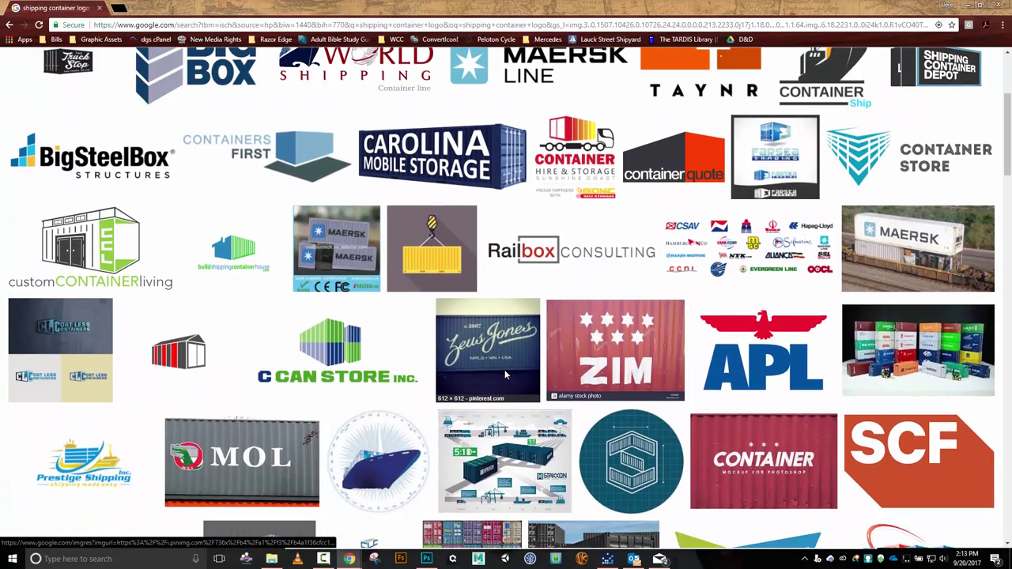
scroll(504, 374, up, 2)
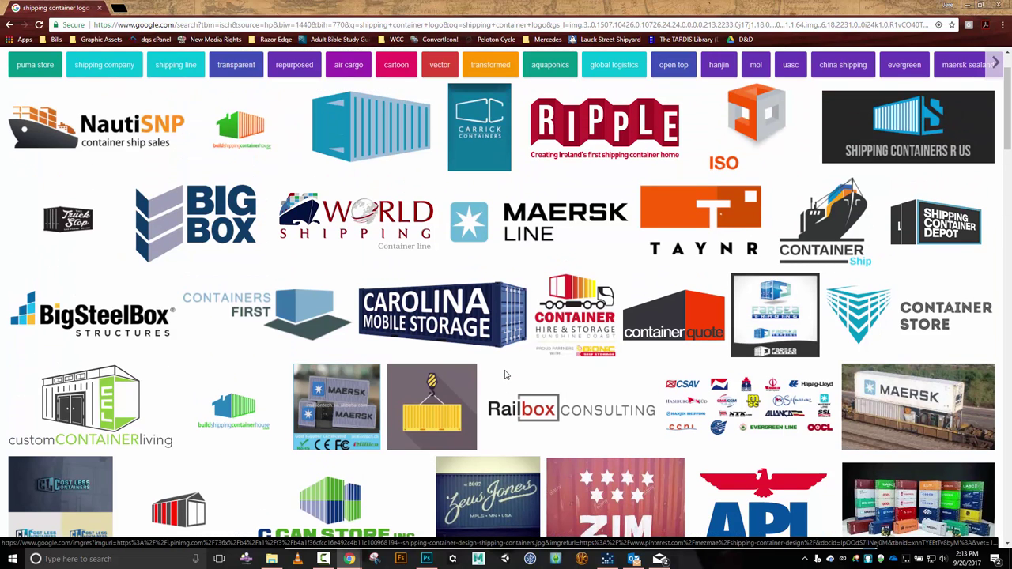
scroll(506, 375, up, 1)
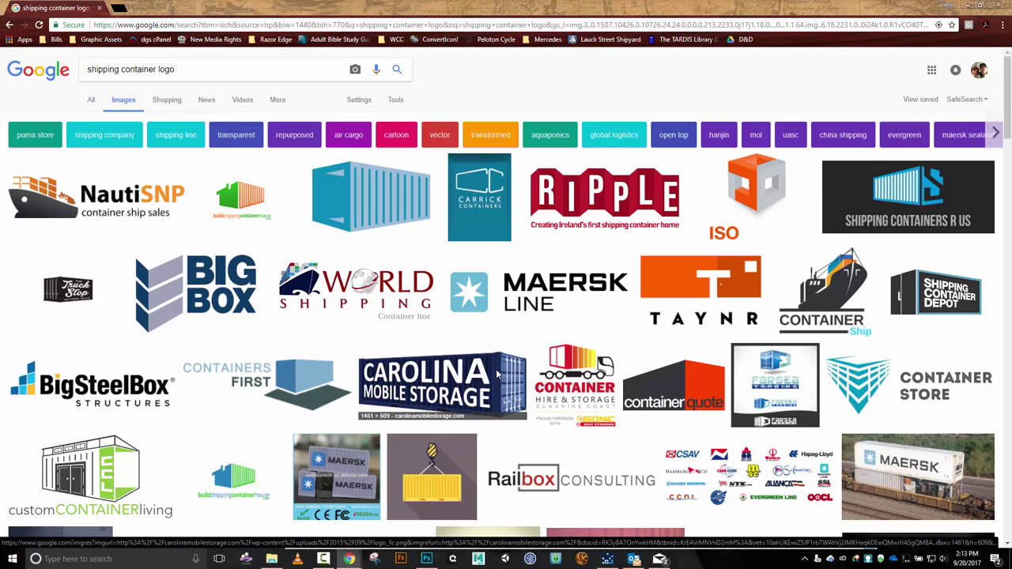
scroll(496, 375, down, 3)
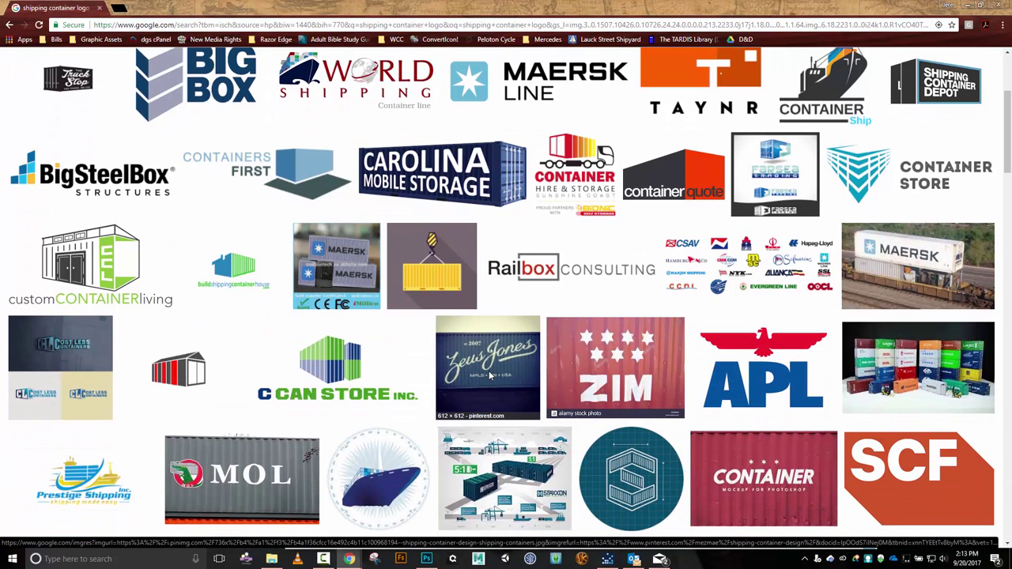
scroll(491, 376, down, 3)
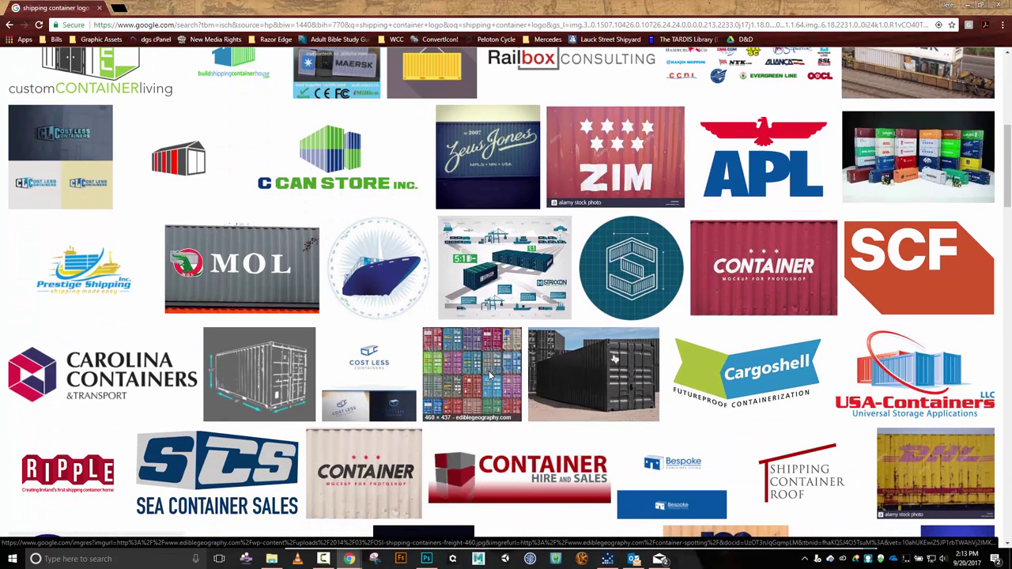
Open the Carolina Containers logo in its own tab and choose to save the image.
middle_click(93, 370)
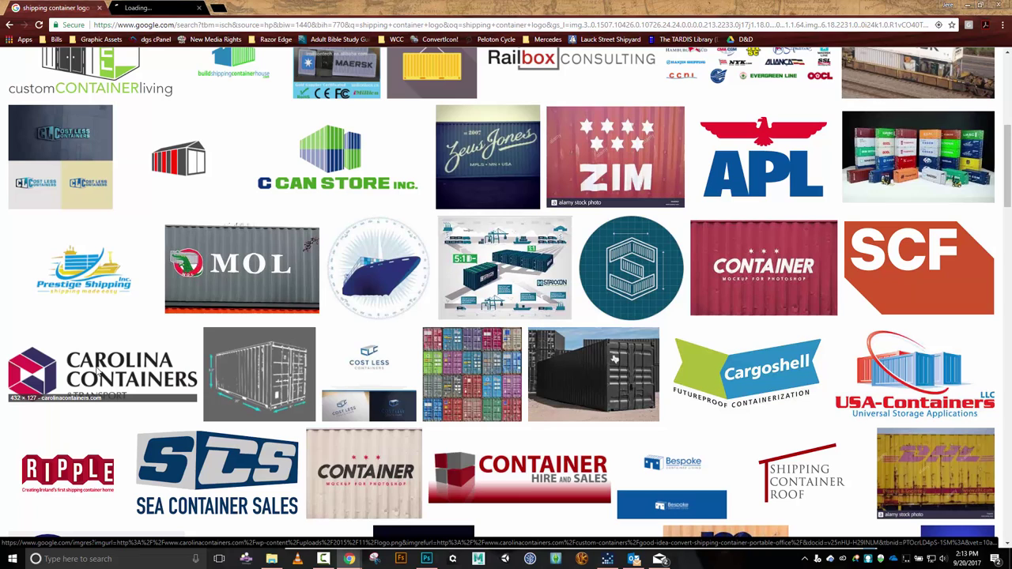
click(165, 8)
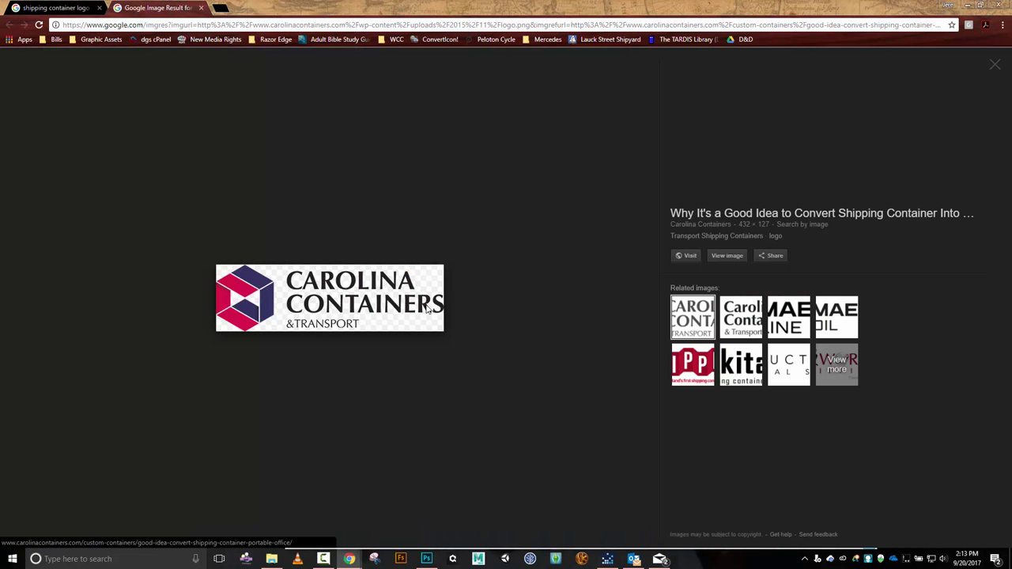
right_click(343, 294)
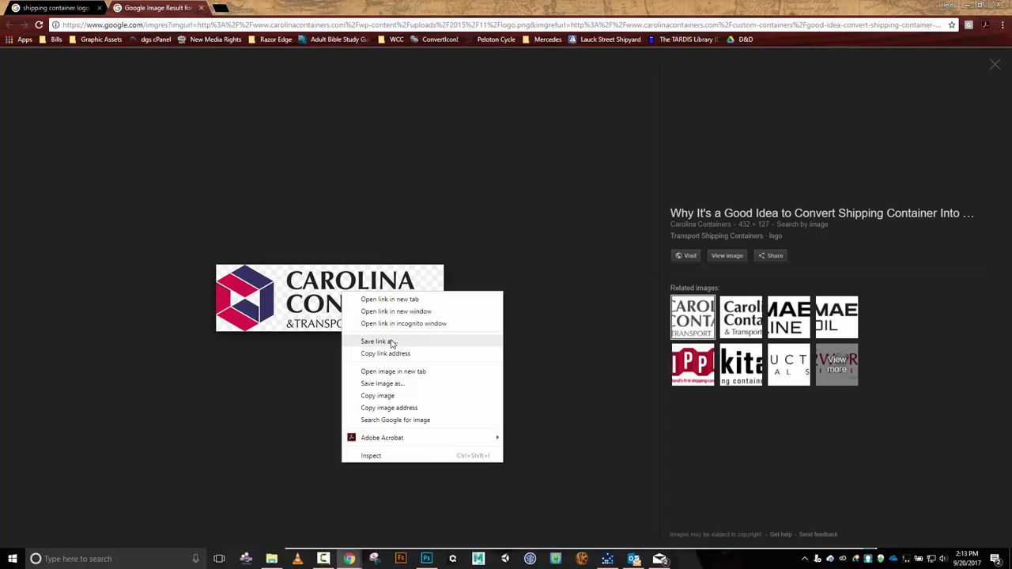
click(395, 385)
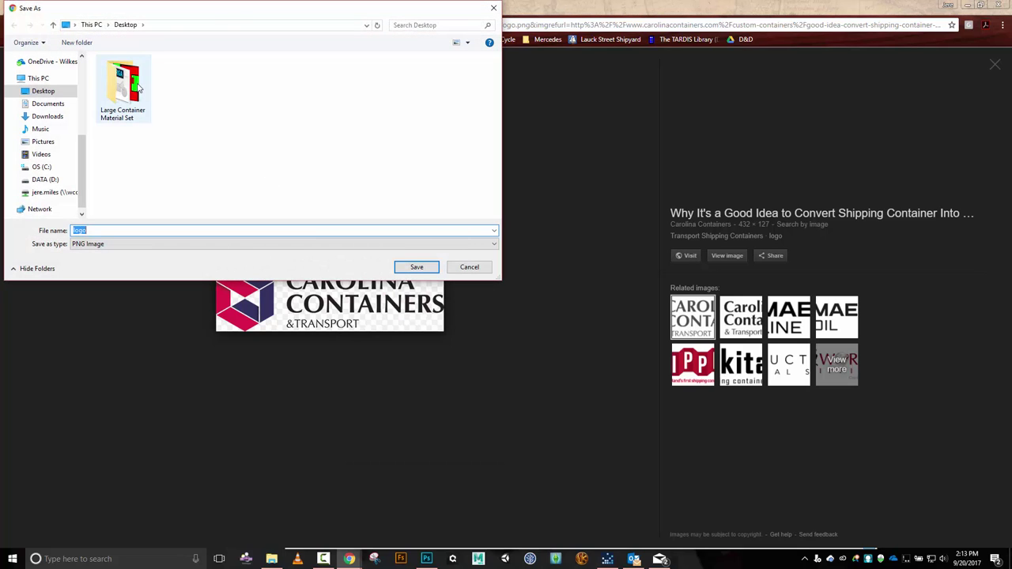
Save it as logo.png in a new Decals folder, then close Chrome.
double_click(138, 88)
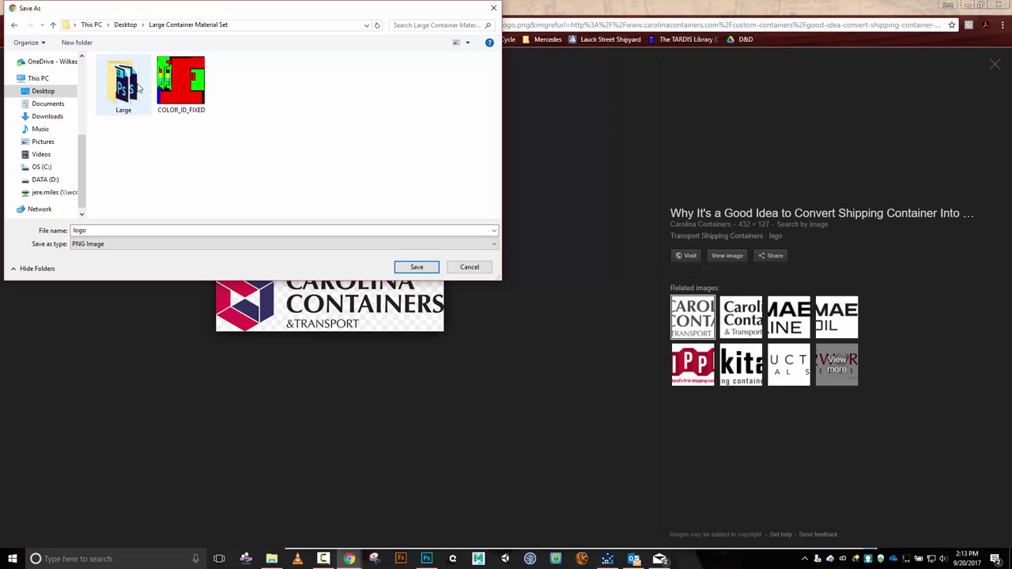
click(83, 43)
text(Decals)
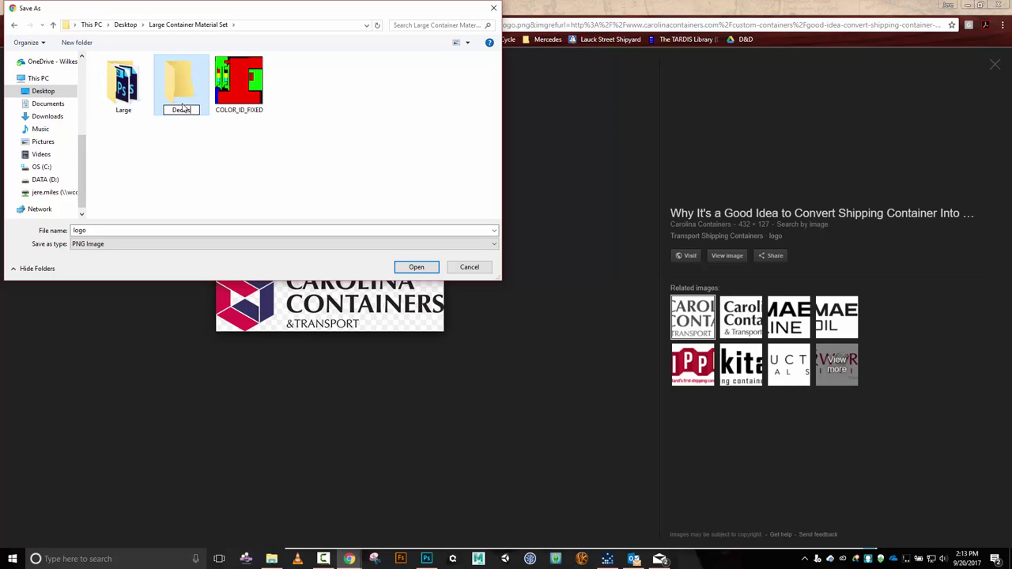
key(Return)
double_click(179, 82)
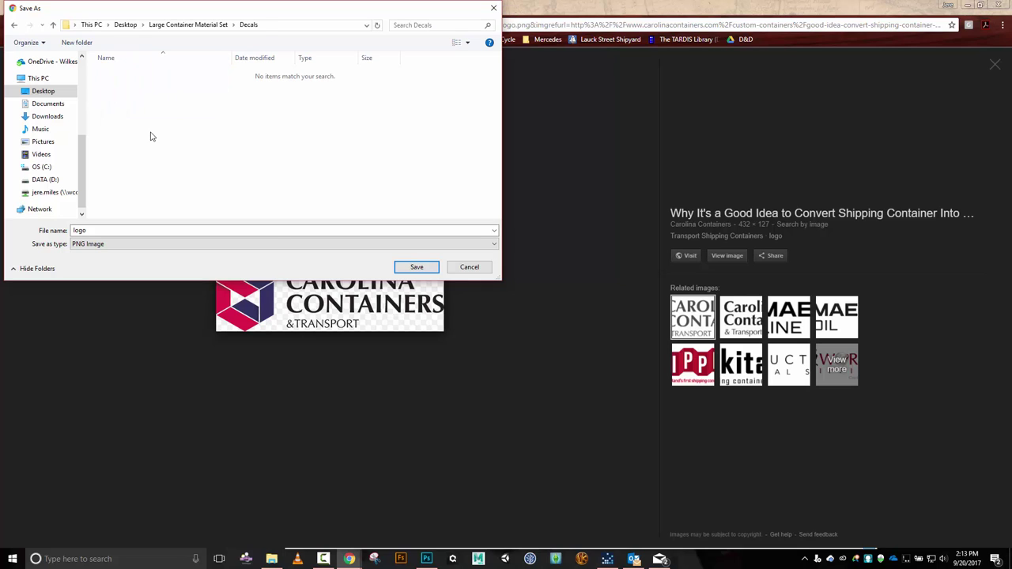
click(403, 268)
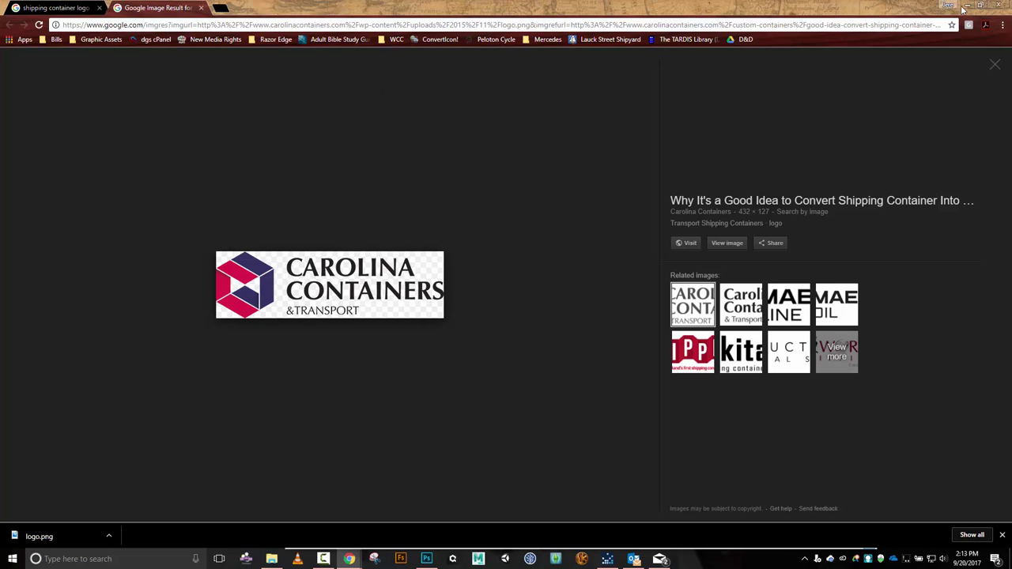
click(1003, 6)
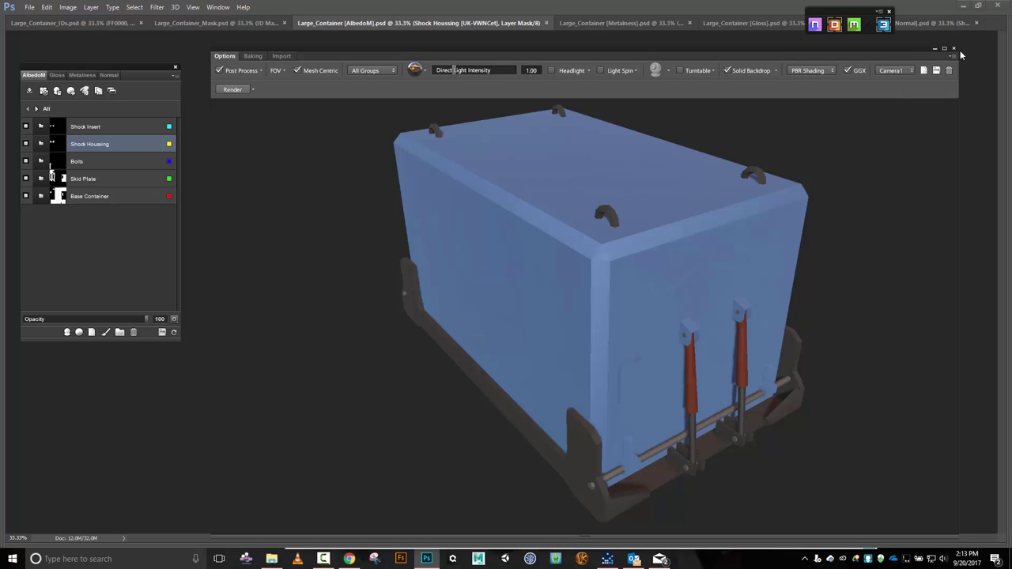
Close the 3DO preview and select the Paint layer inside the Base Container group.
key(Escape)
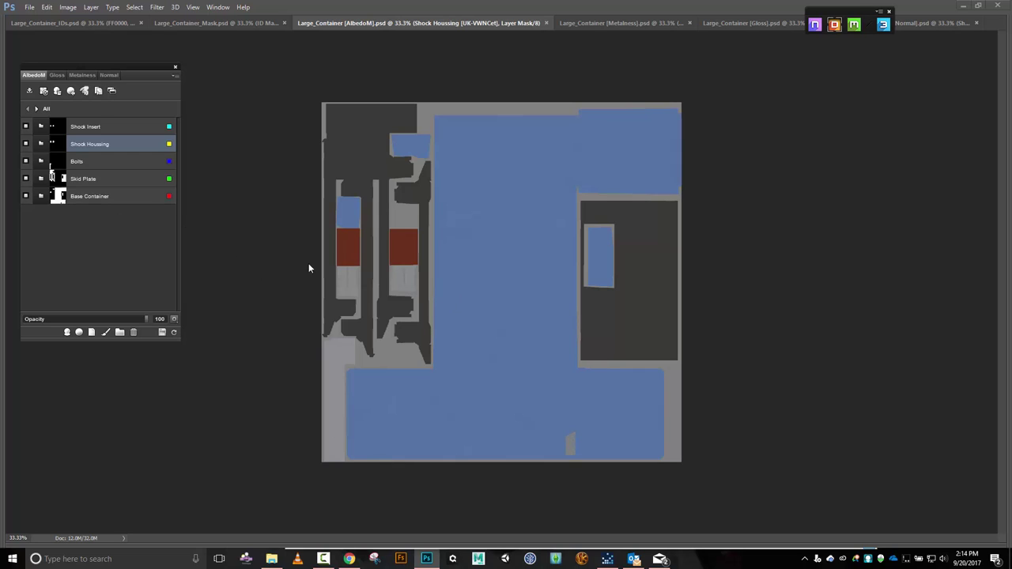
click(95, 199)
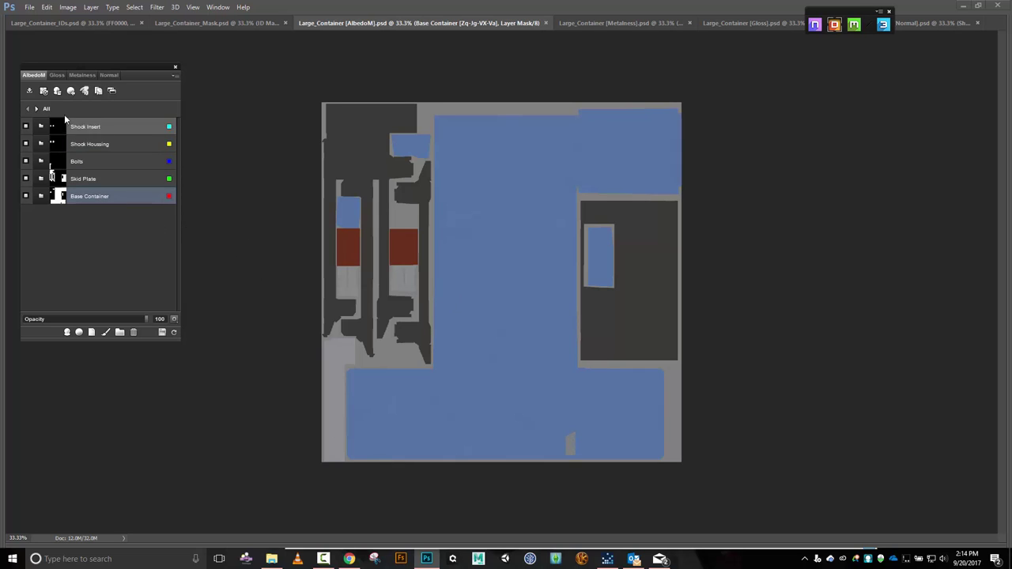
click(35, 108)
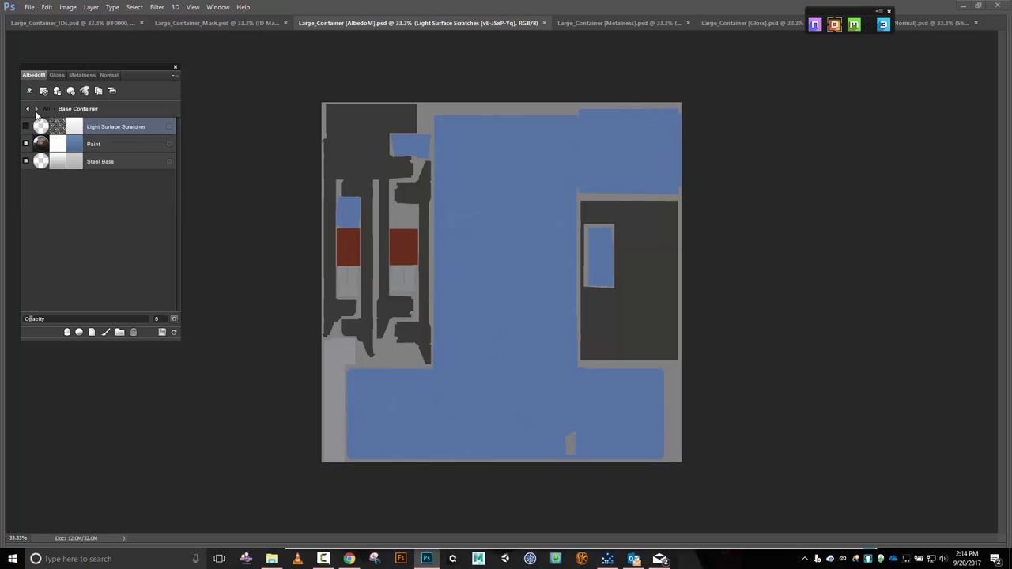
click(92, 144)
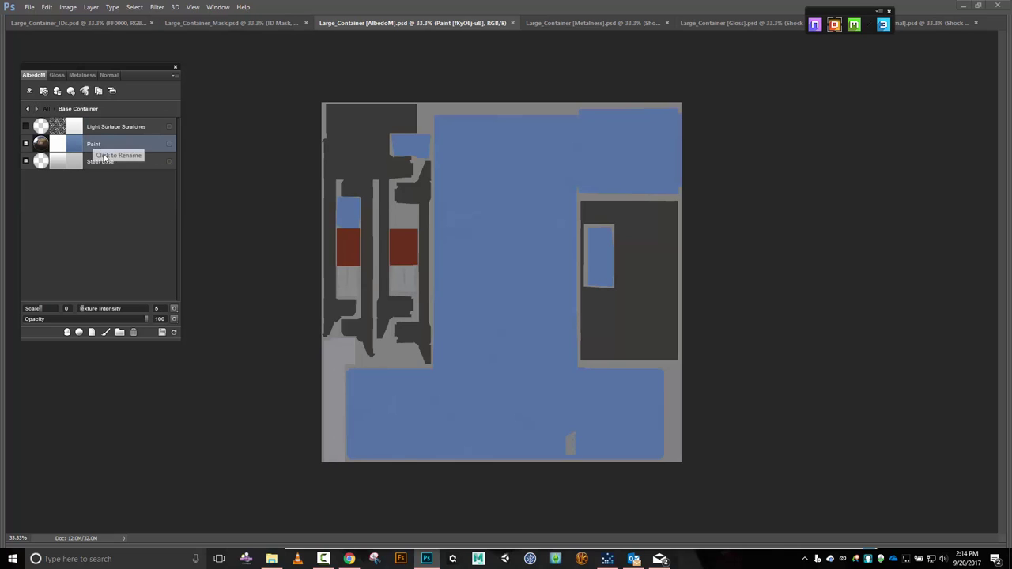
Place logo.png from the Decals folder on the AlbedoM texture's blue area and commit it.
click(271, 560)
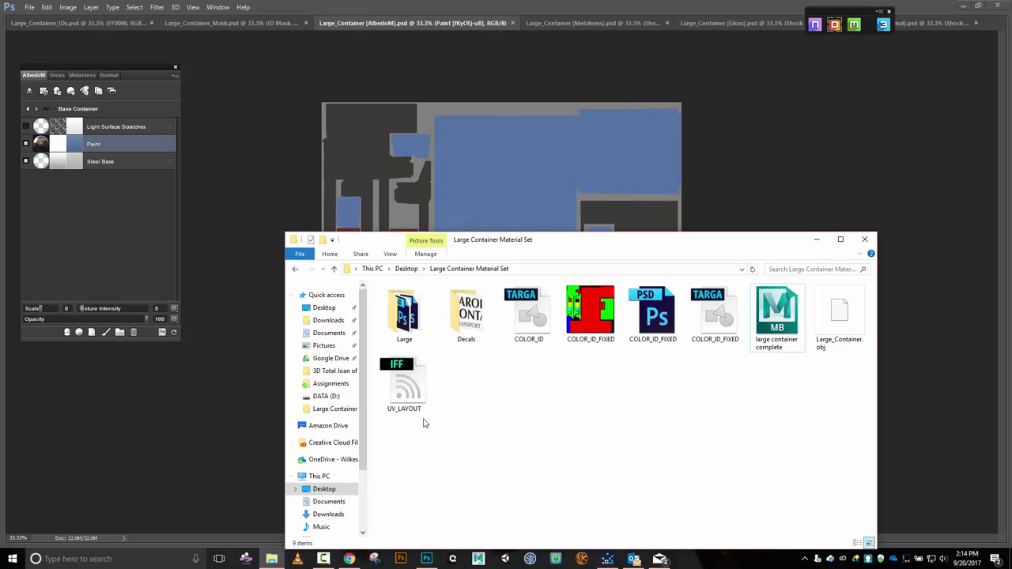
double_click(466, 312)
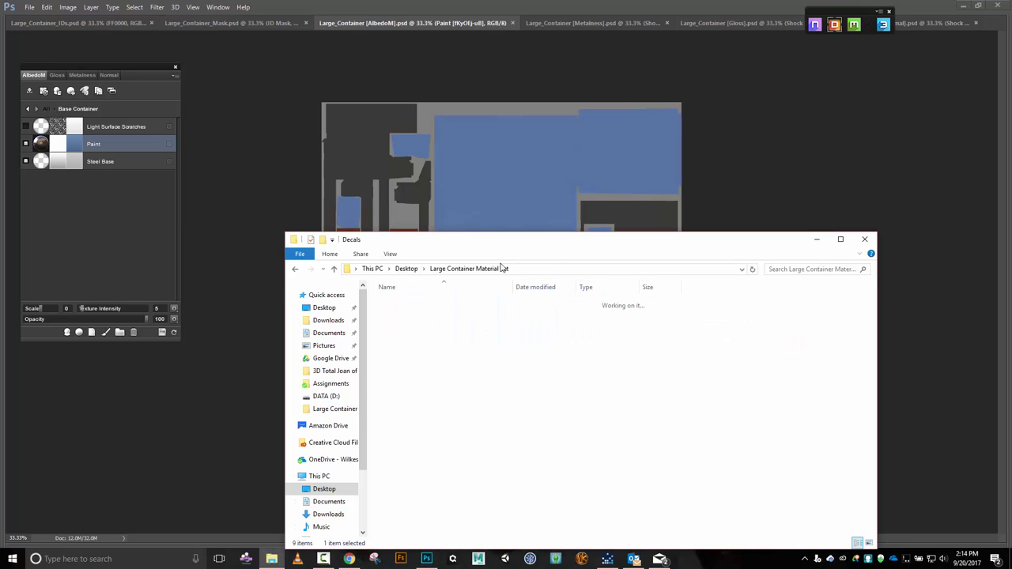
drag(538, 250, 698, 380)
click(564, 427)
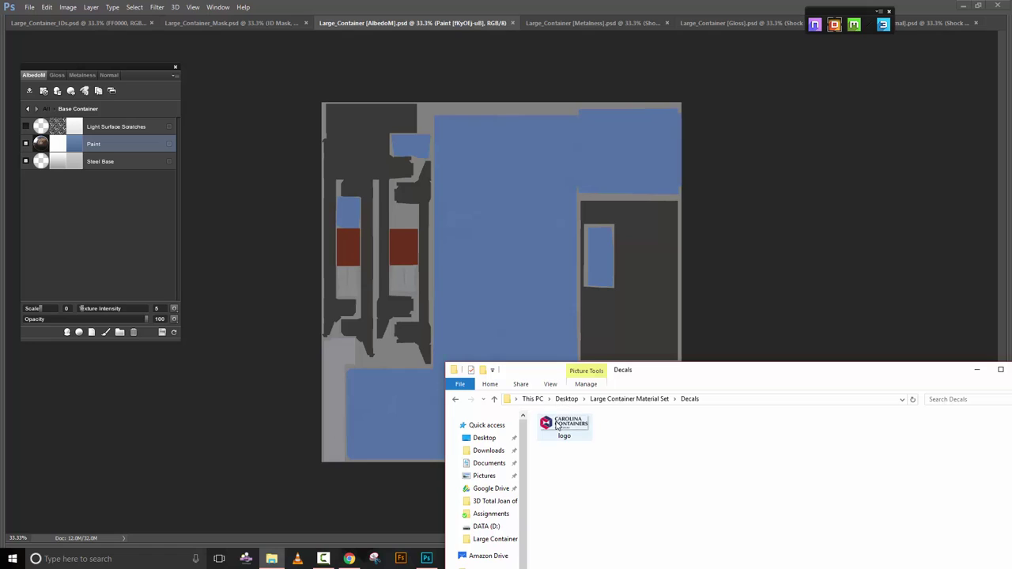
drag(513, 306, 514, 307)
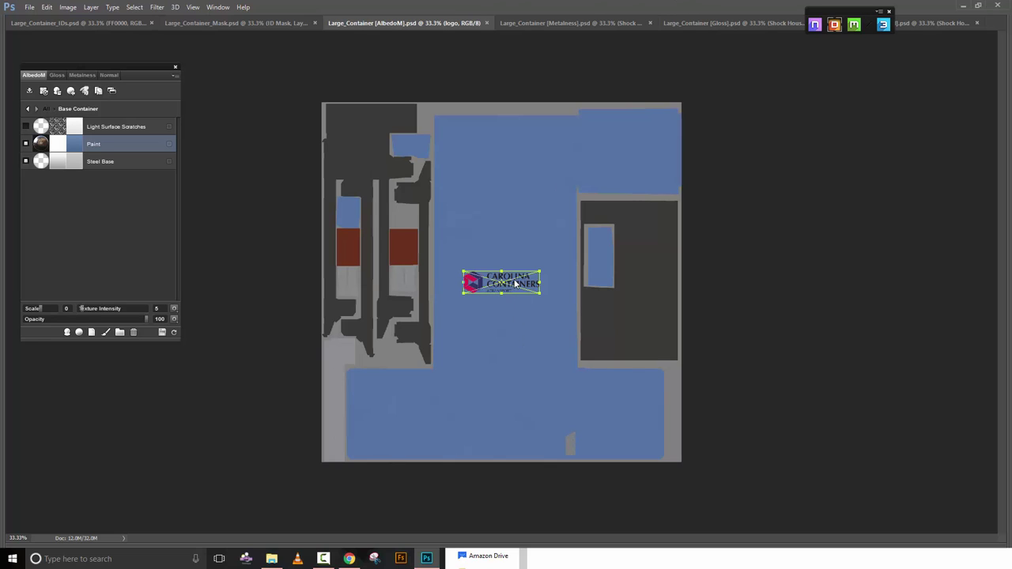
mouse_move(513, 287)
mouse_down()
mouse_move(517, 307)
mouse_move(514, 290)
mouse_up()
key(Return)
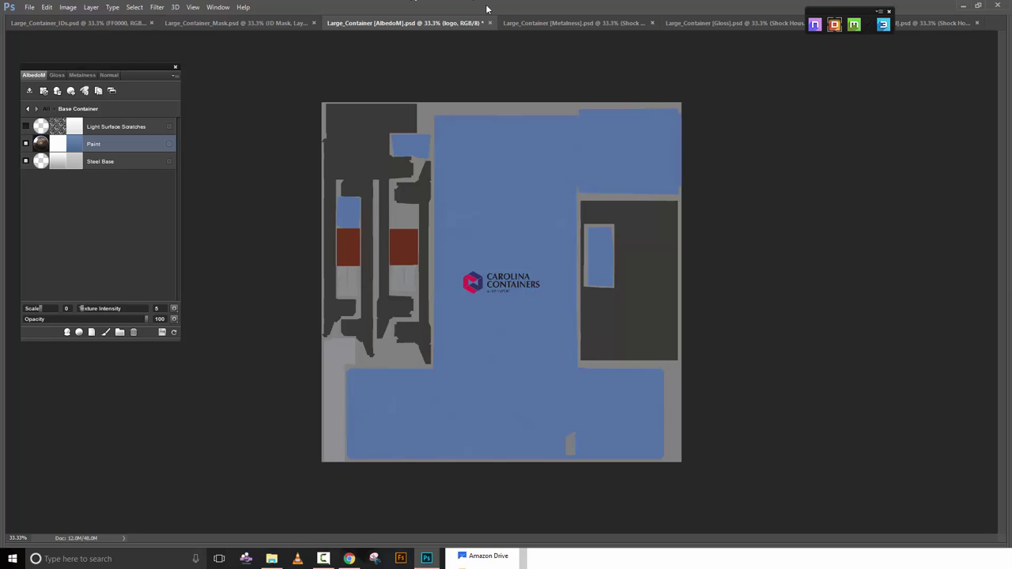
Reset the Photoshop workspace to Essentials.
click(219, 7)
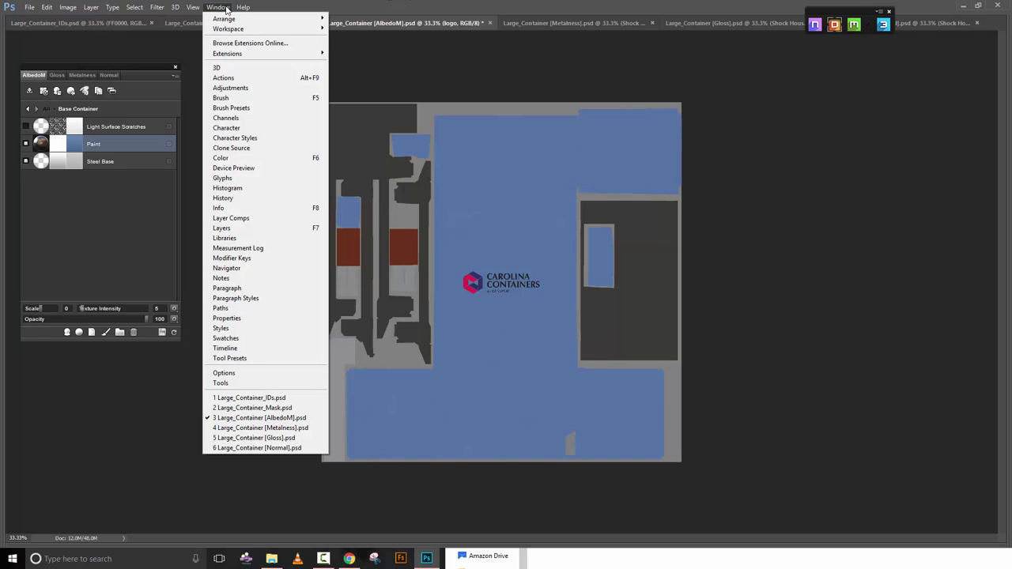
mouse_move(230, 30)
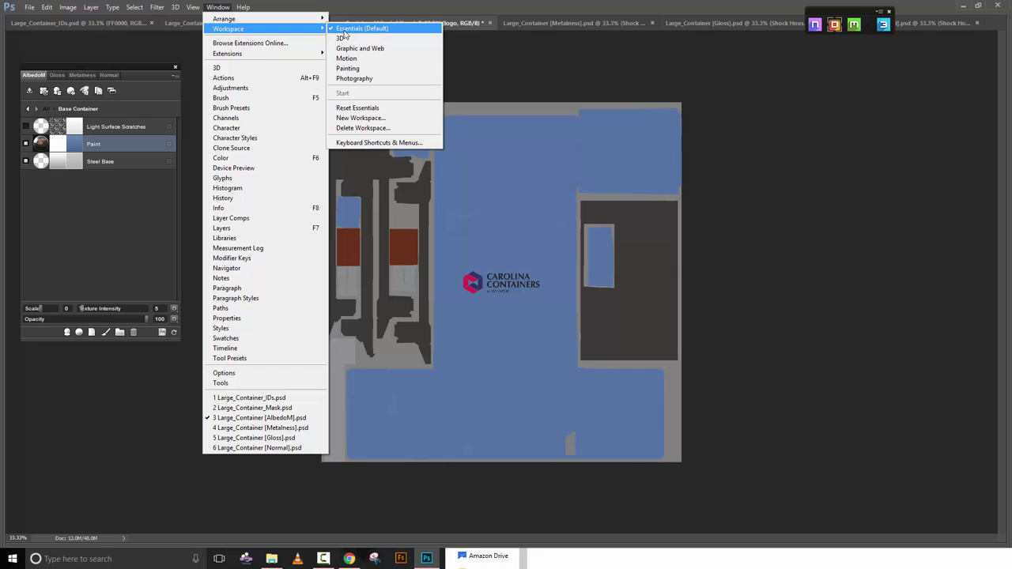
click(393, 7)
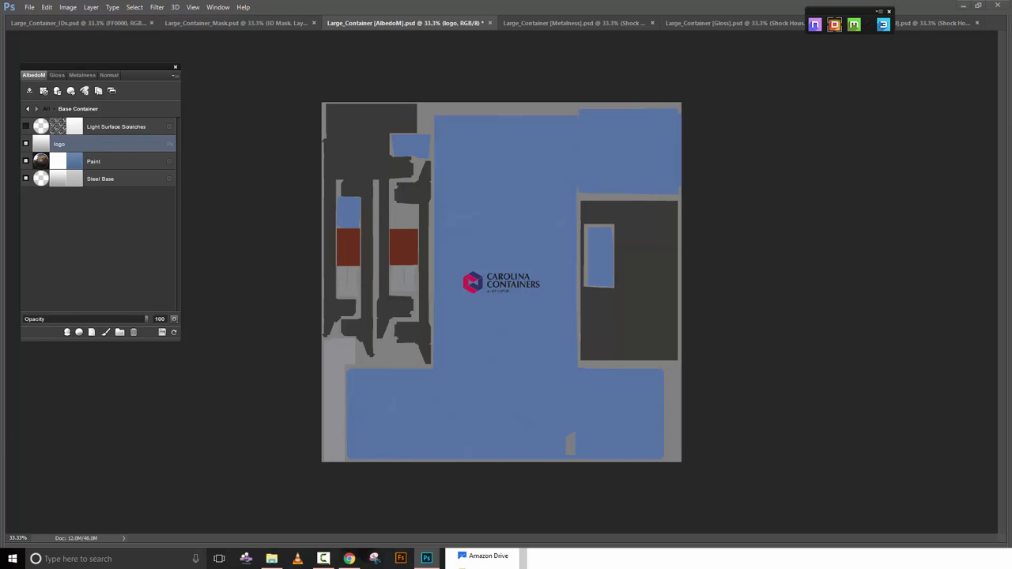
click(217, 7)
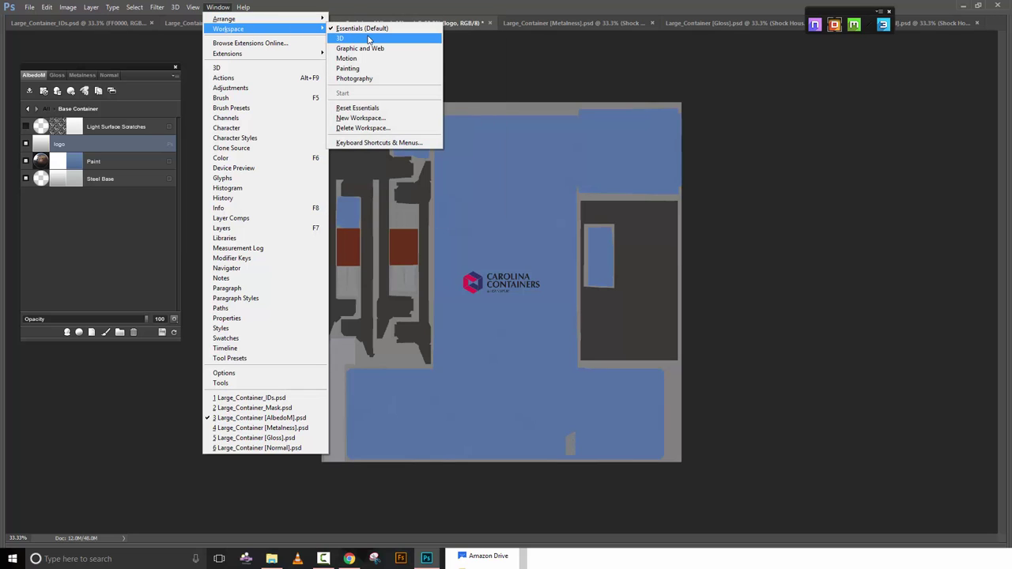
click(368, 111)
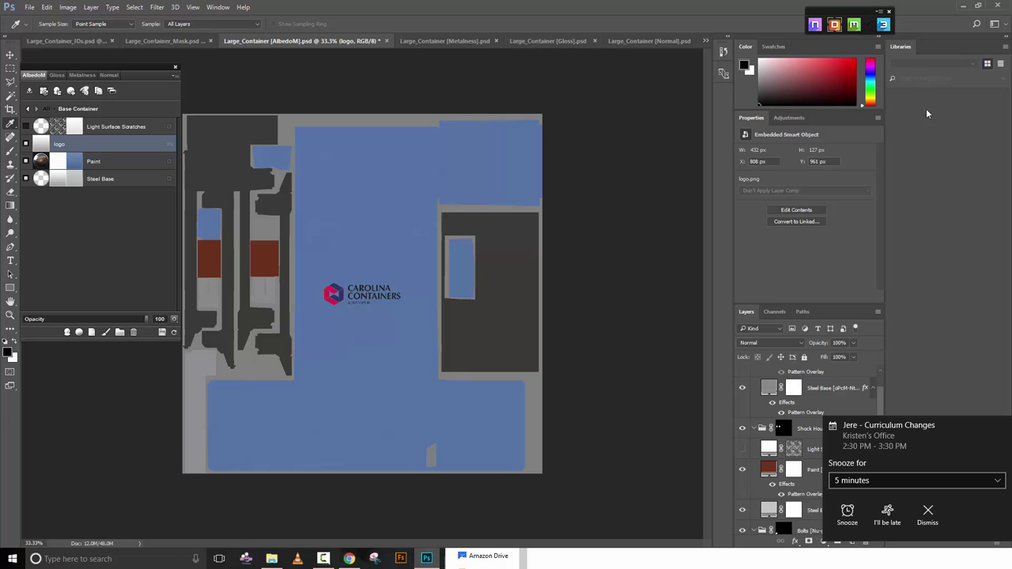
Dock the Libraries panel with the colour panels and refresh DDO so the logo shows in 3D.
click(928, 513)
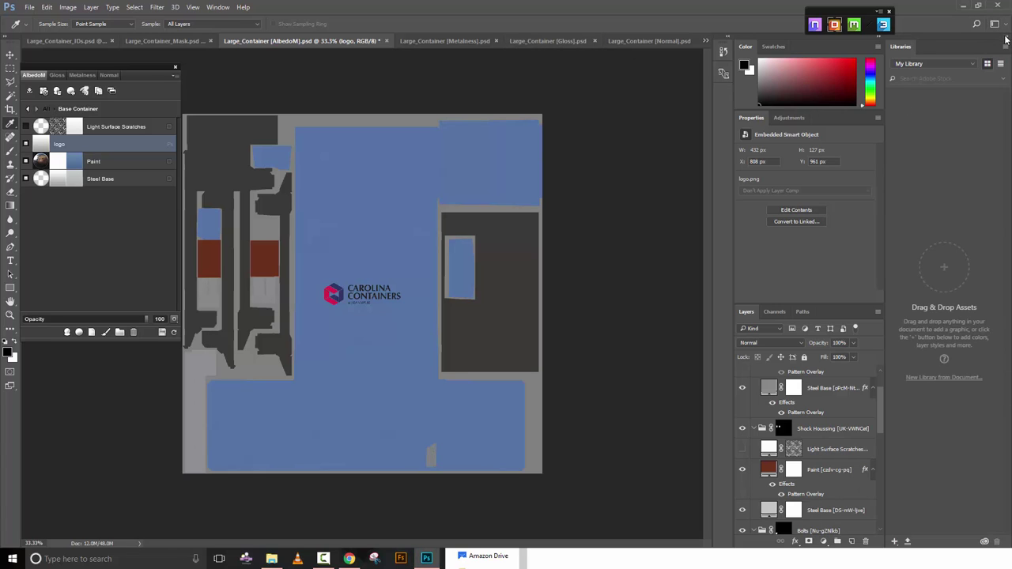
click(1006, 40)
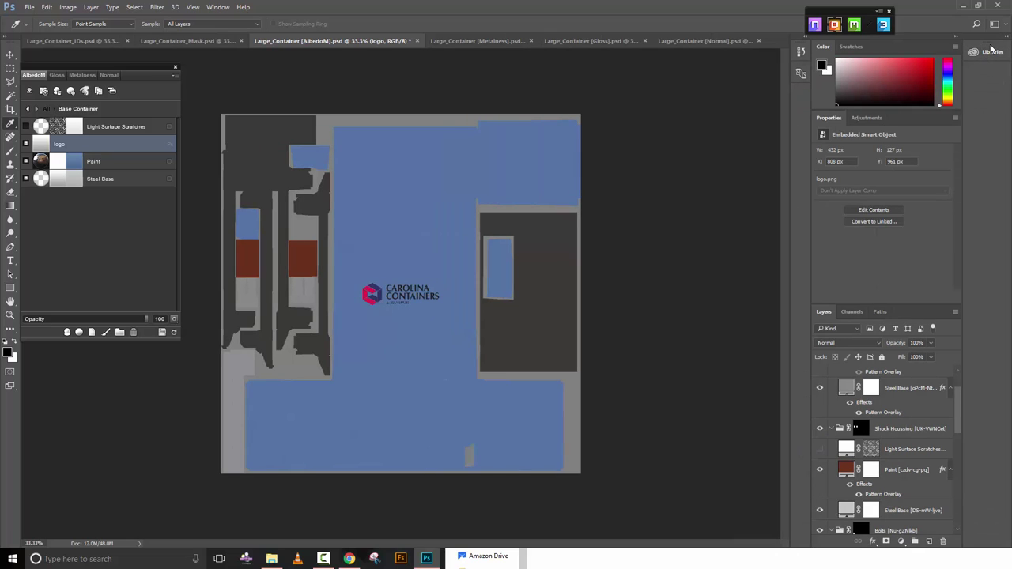
drag(991, 49, 899, 53)
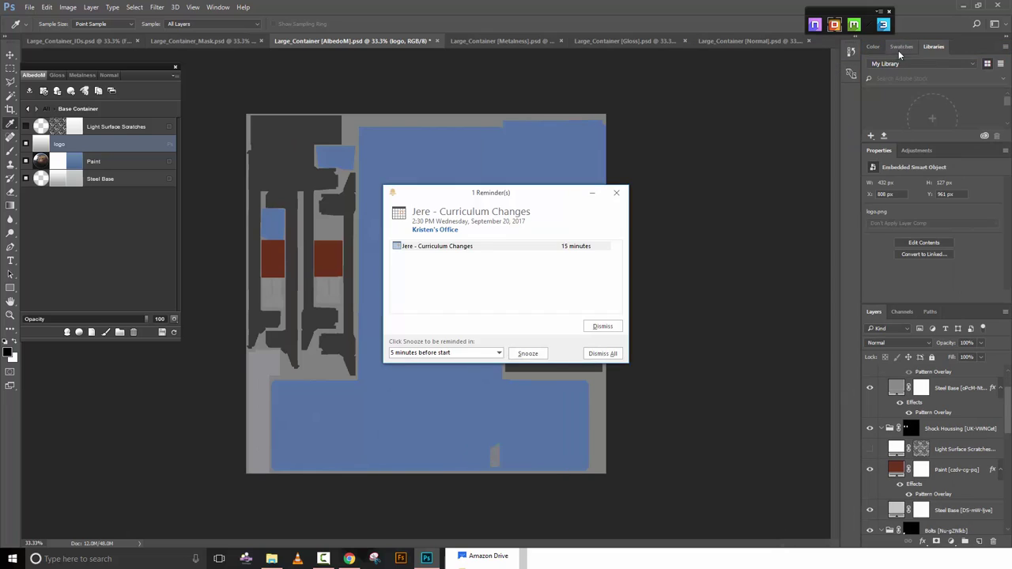
click(602, 353)
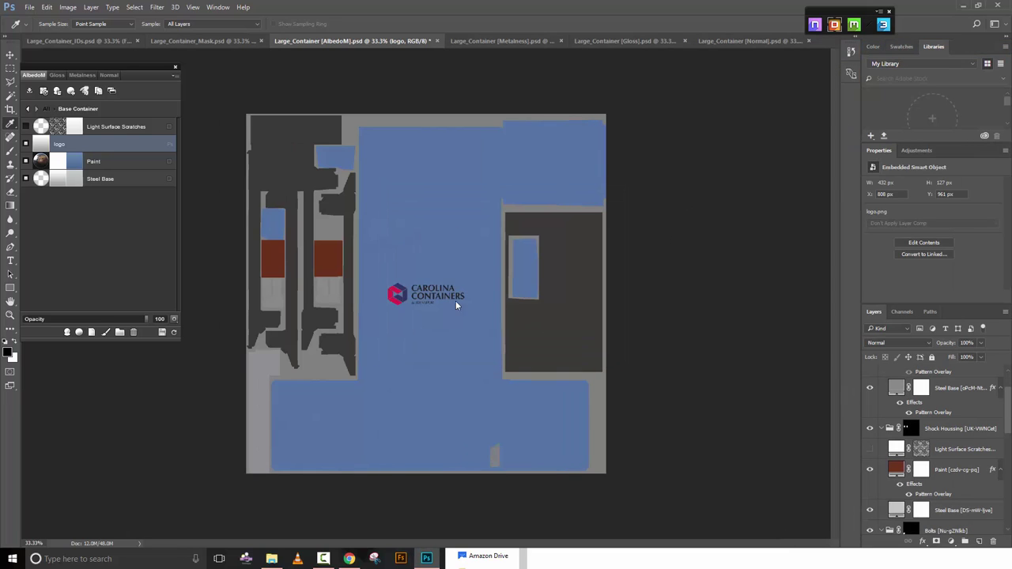
click(98, 90)
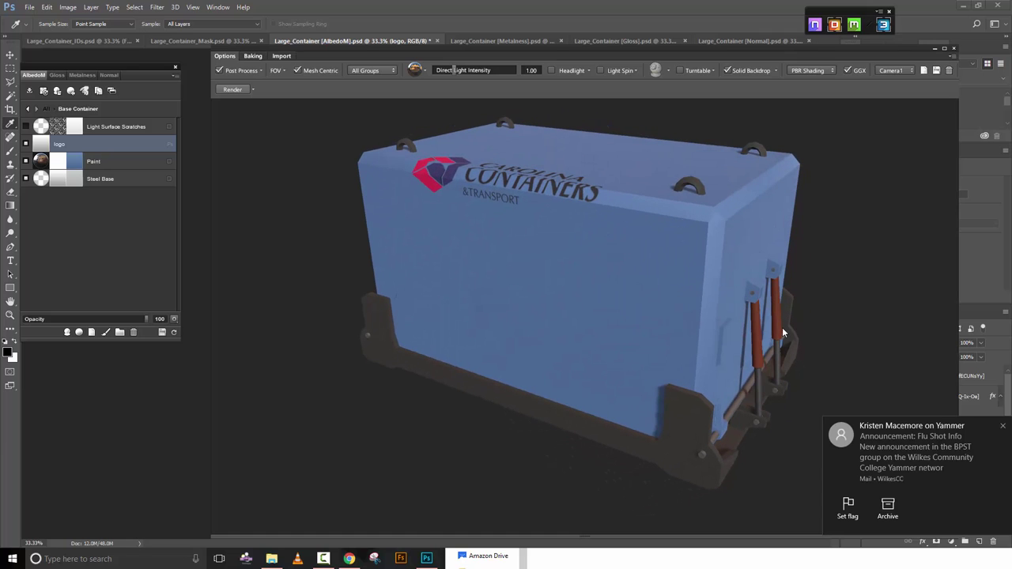
Move the 3D preview beside the texture and use the Move tool with Show Transform Controls.
click(1002, 426)
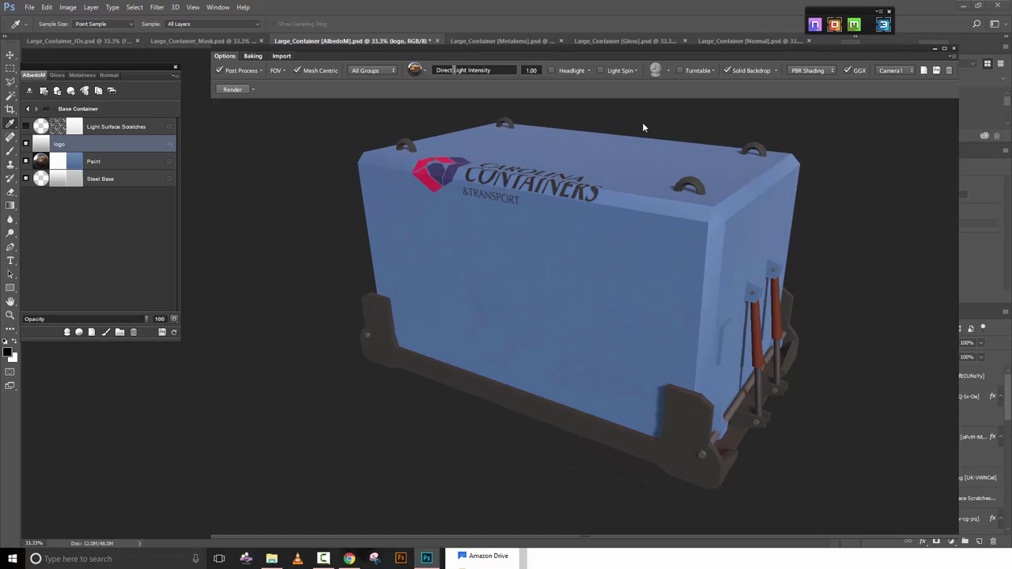
drag(606, 51, 933, 70)
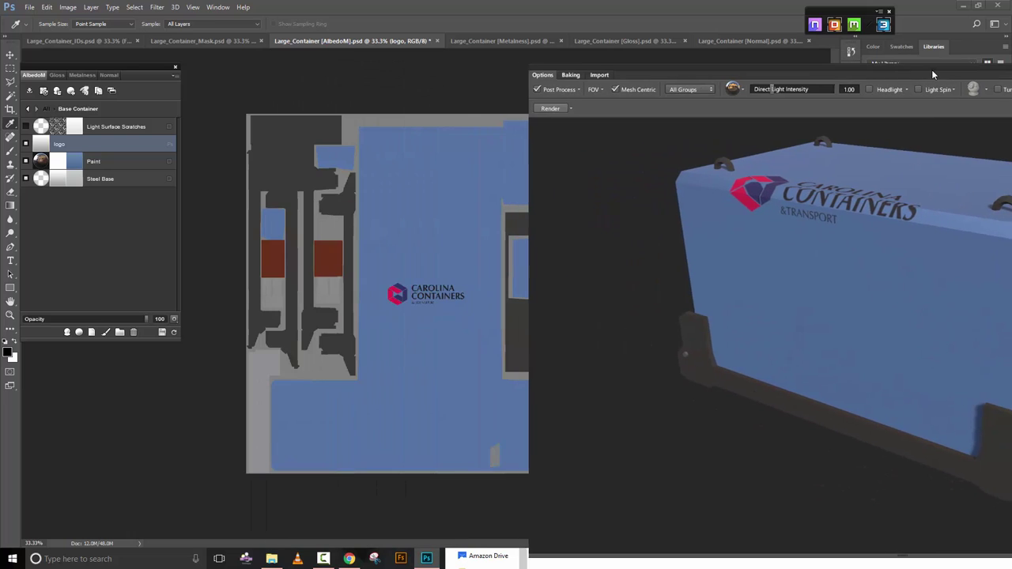
click(6, 58)
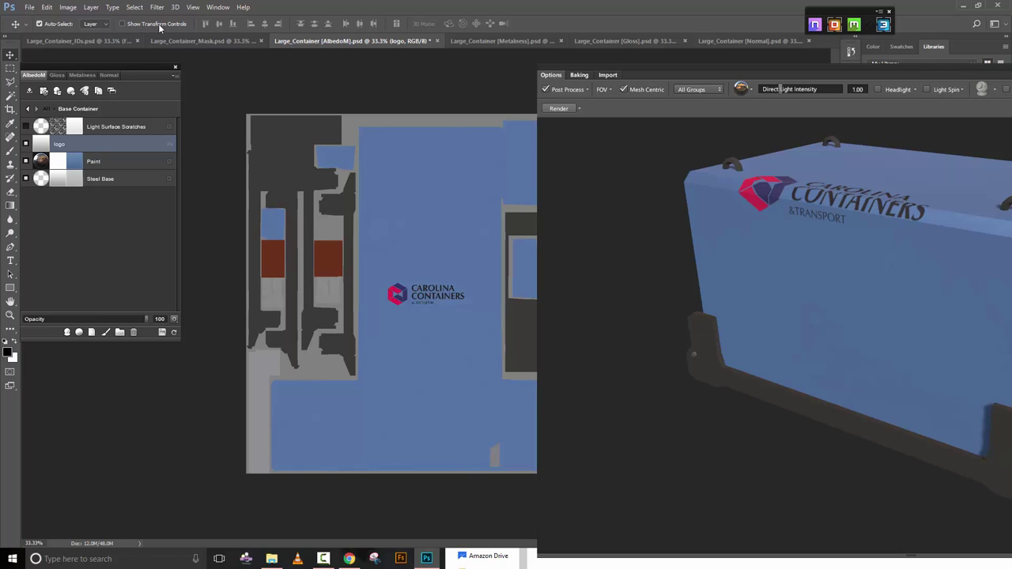
click(123, 23)
Nudge the logo lower on the texture and make the logo layer active.
drag(448, 289, 452, 351)
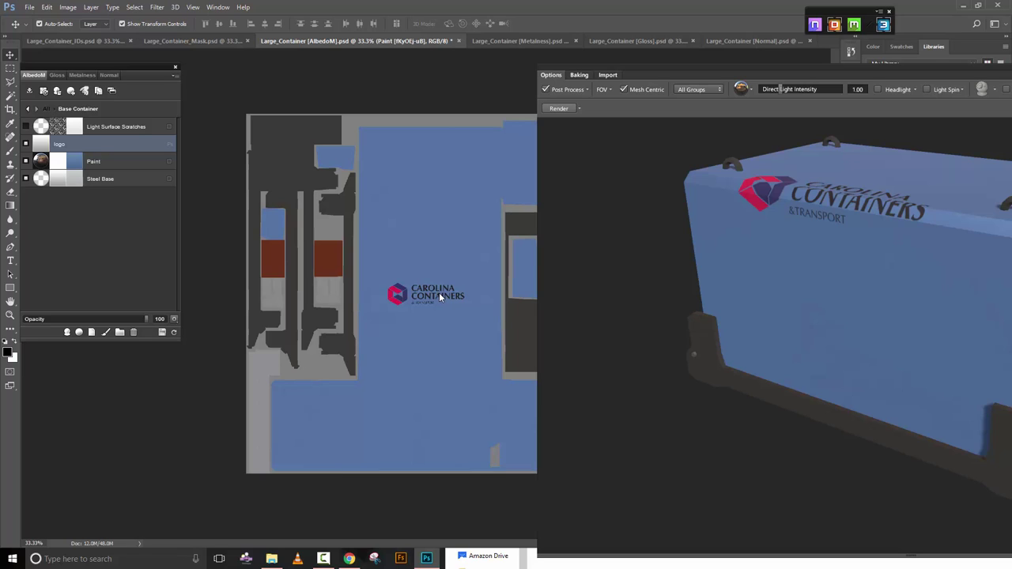
click(101, 162)
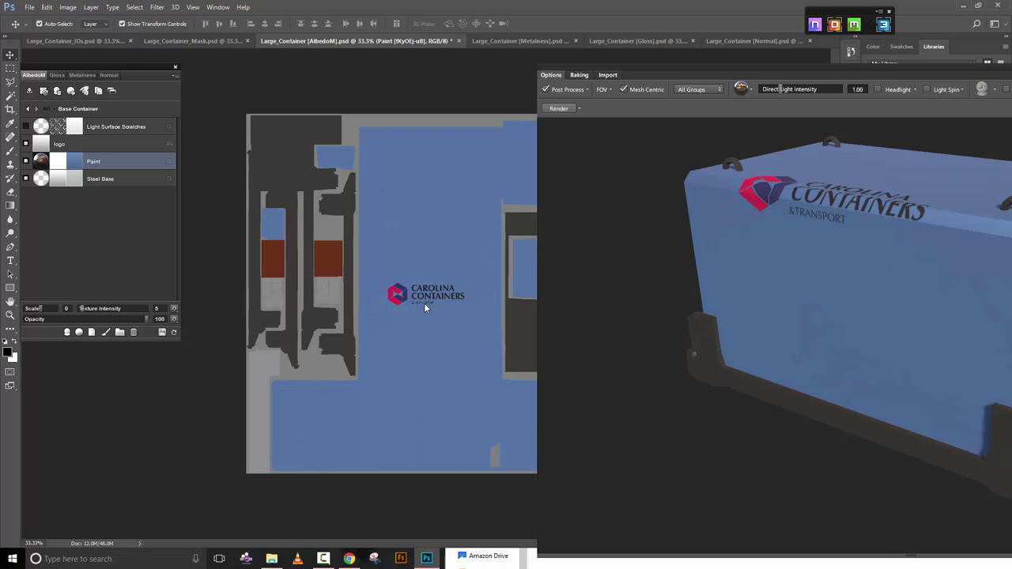
click(401, 298)
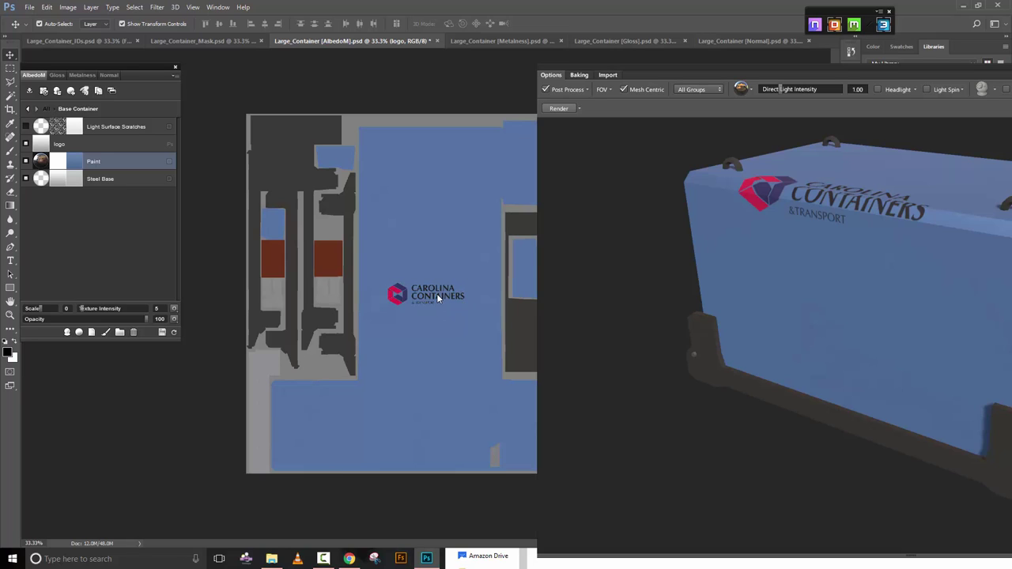
click(444, 347)
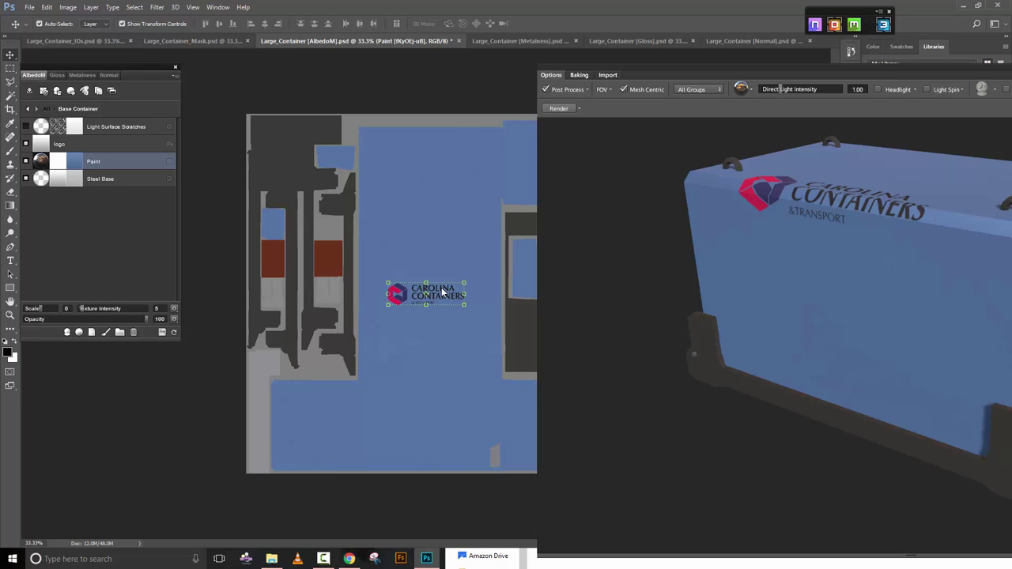
click(431, 303)
click(79, 140)
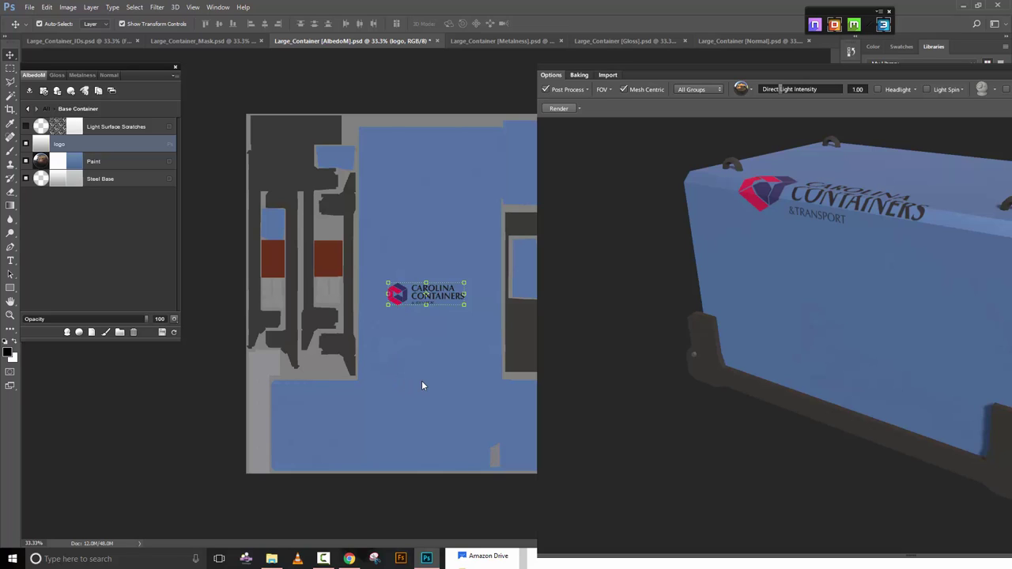
Undo the vertical stretch of the logo and cancel the pending transform.
drag(425, 305, 427, 372)
key(ctrl+z)
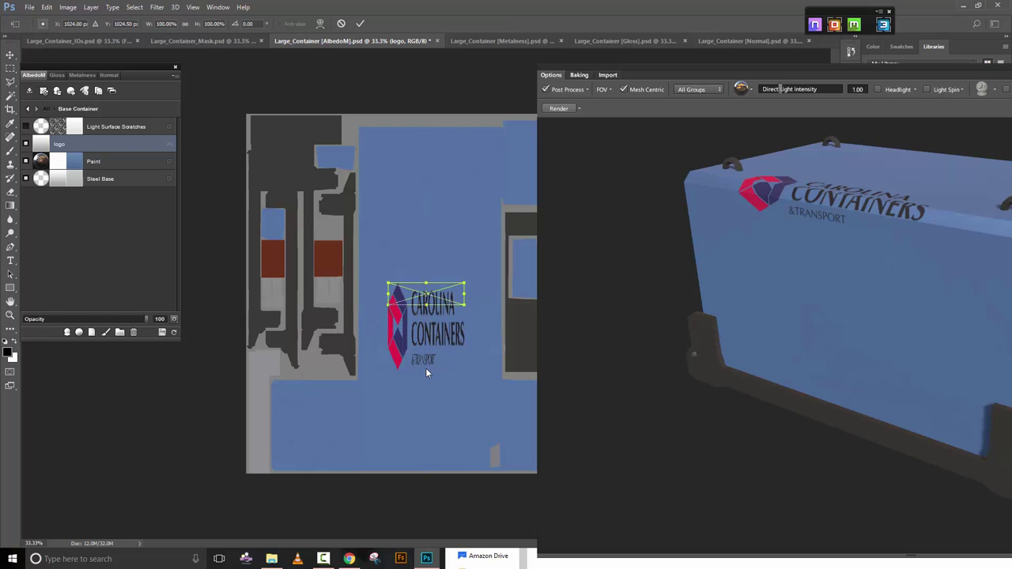
click(341, 23)
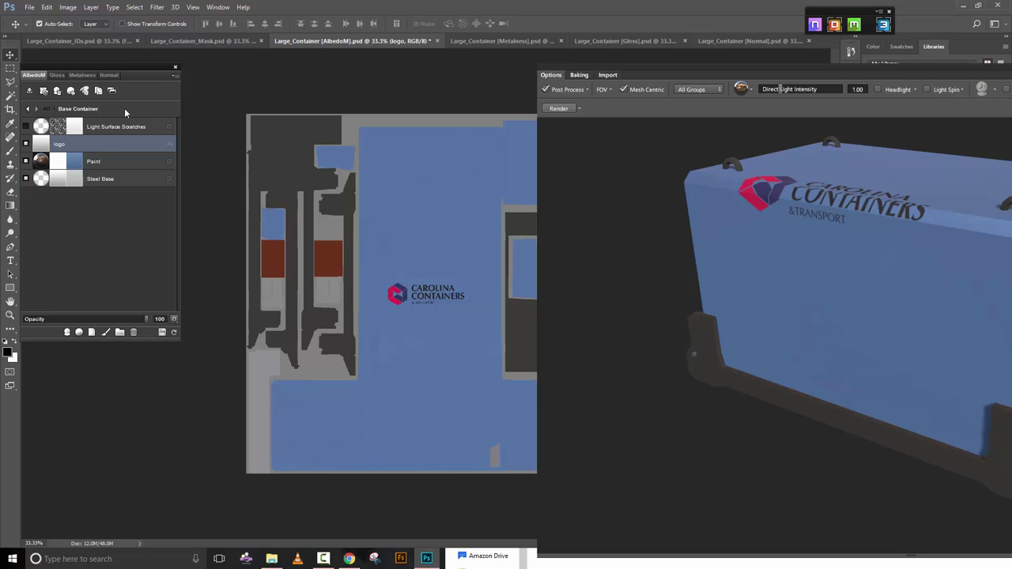
Select the Carolina Containers logo, move it down about 45 px, and refresh the 3D preview.
click(10, 69)
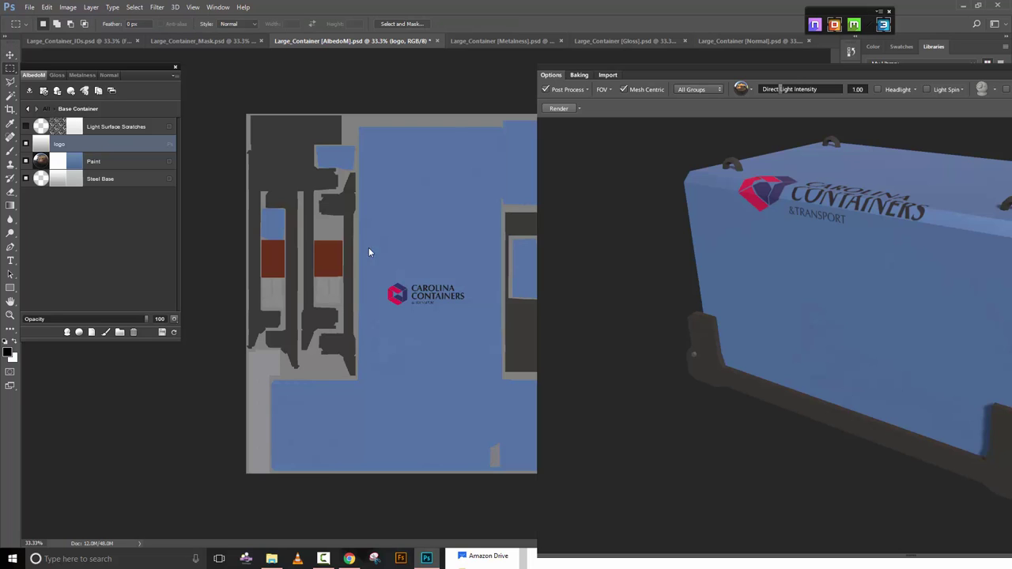
drag(379, 275, 478, 318)
click(11, 55)
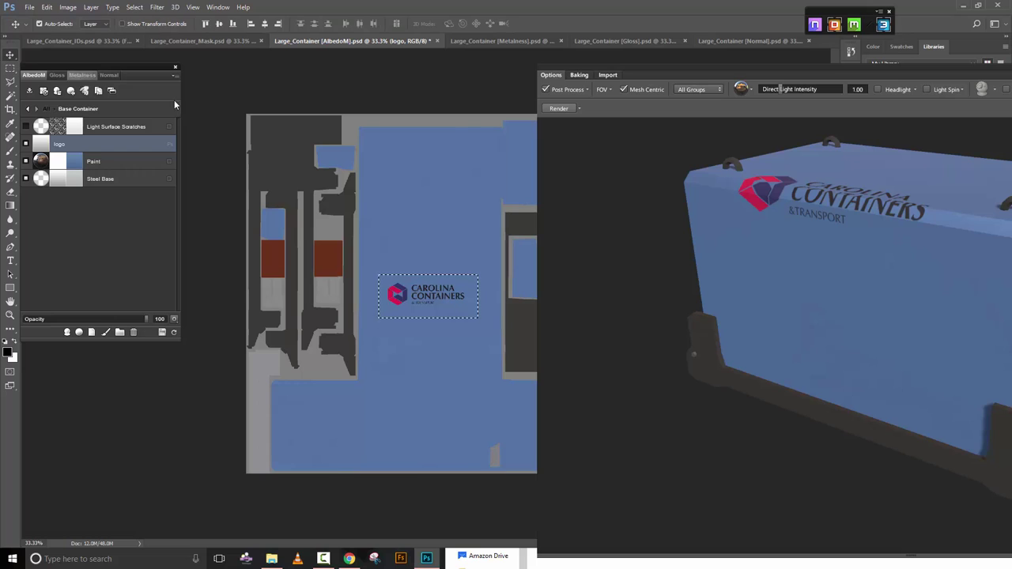
drag(426, 287, 425, 336)
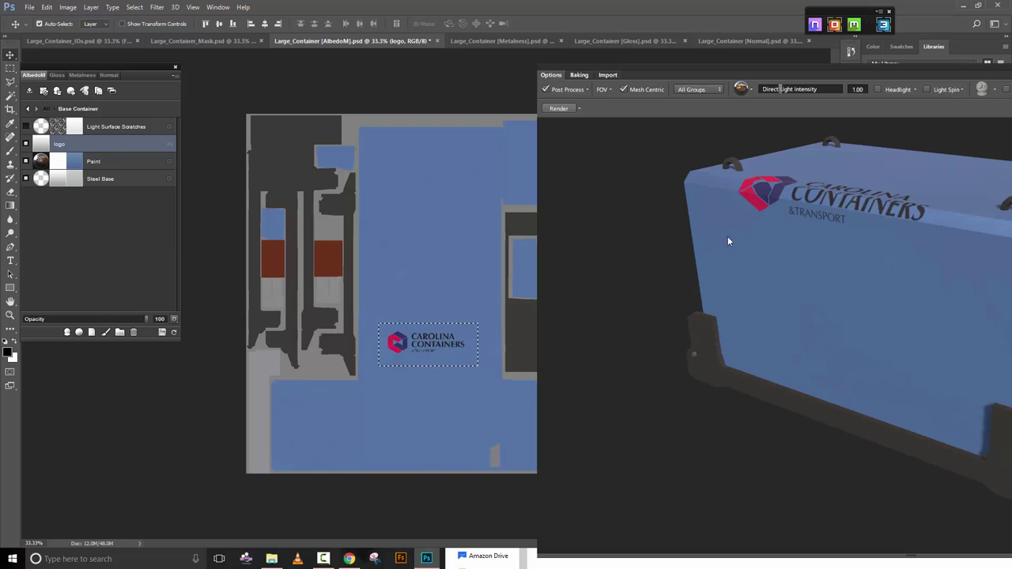
click(174, 332)
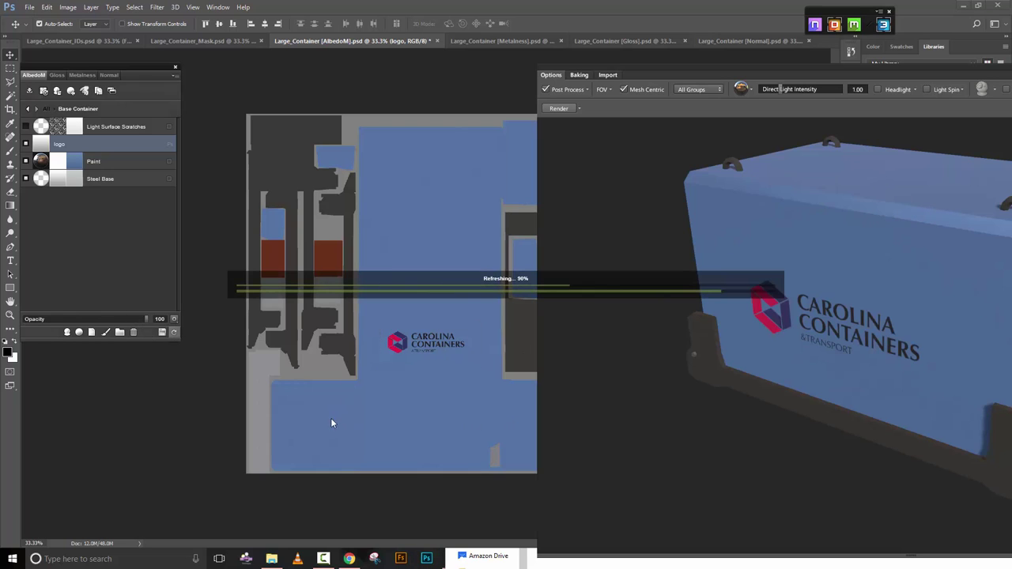
Move the logo back up slightly, deselect it, and refresh the 3D preview.
key(i)
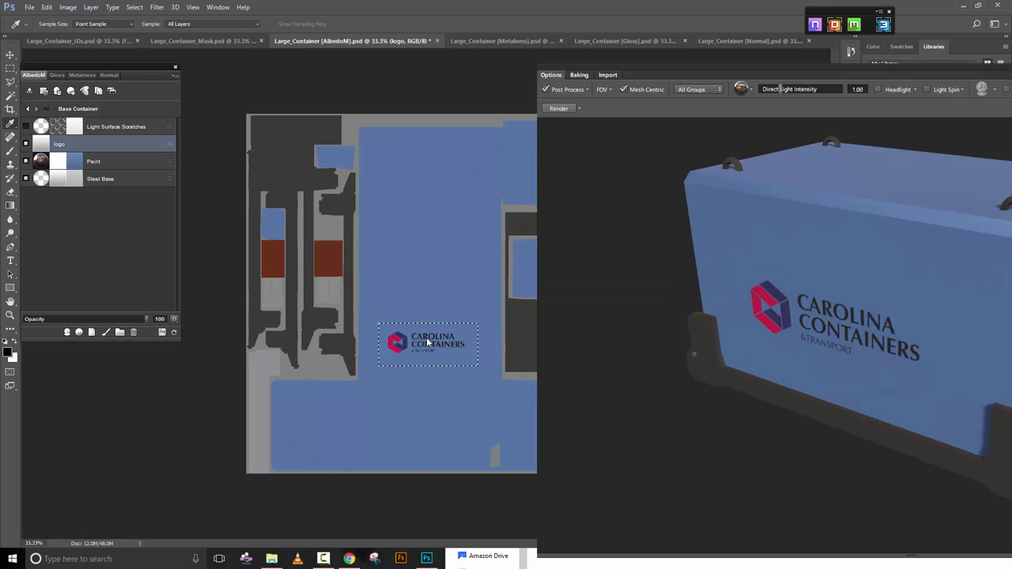
key(ctrl+d)
click(10, 54)
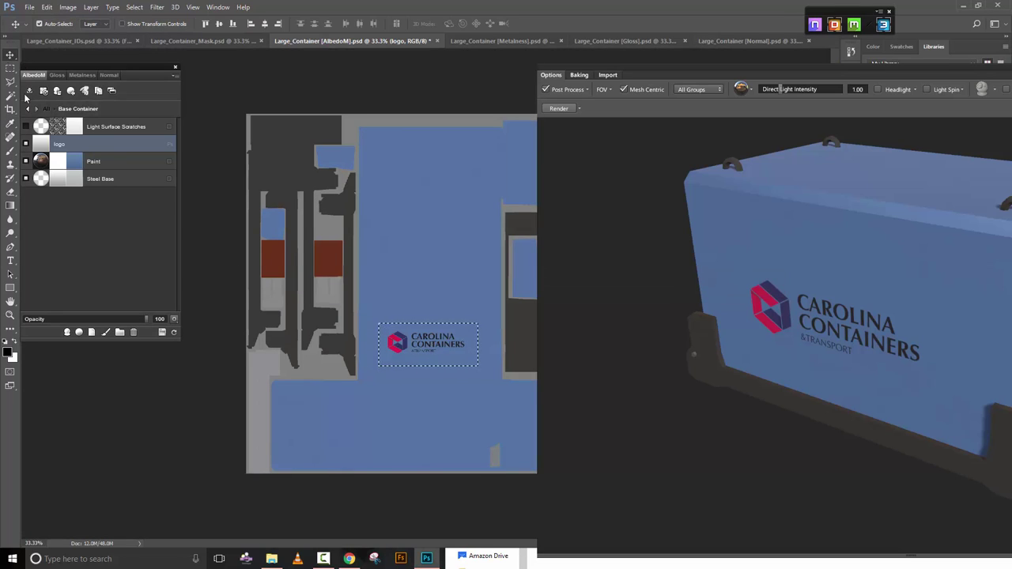
drag(433, 345, 435, 334)
key(ctrl+d)
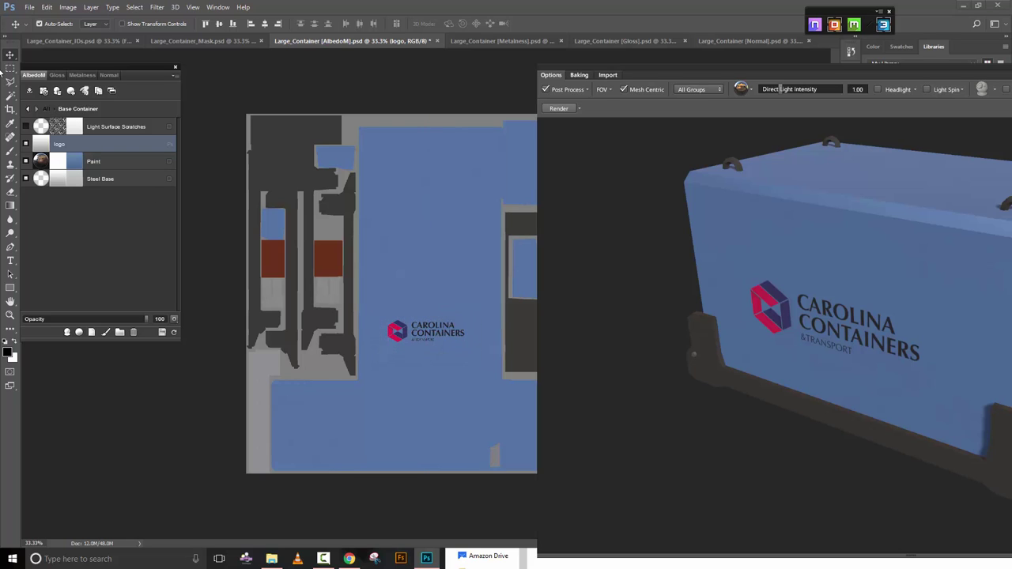
click(175, 333)
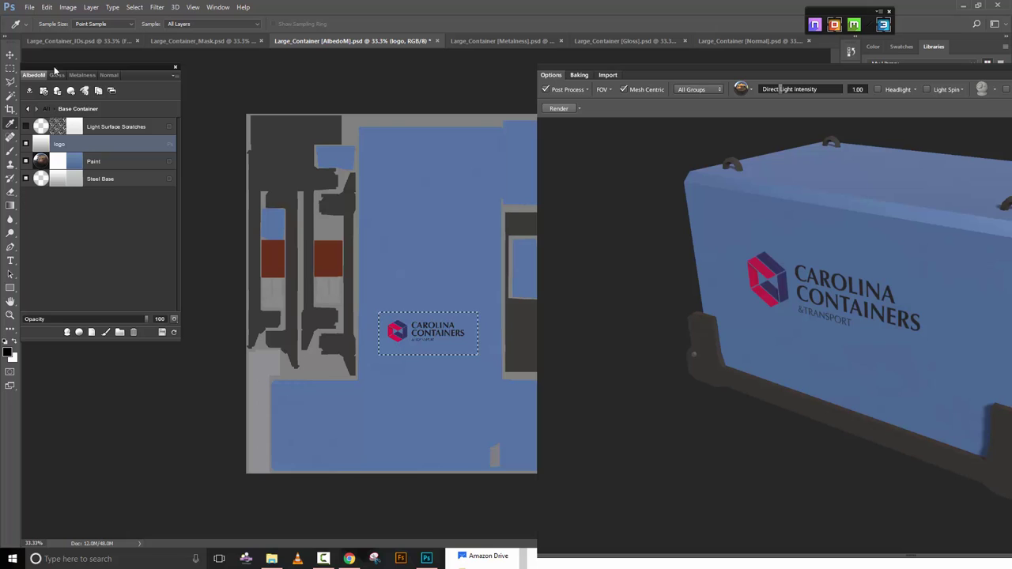
Turn on Show Transform Controls so handles frame the logo layer.
click(10, 54)
click(121, 24)
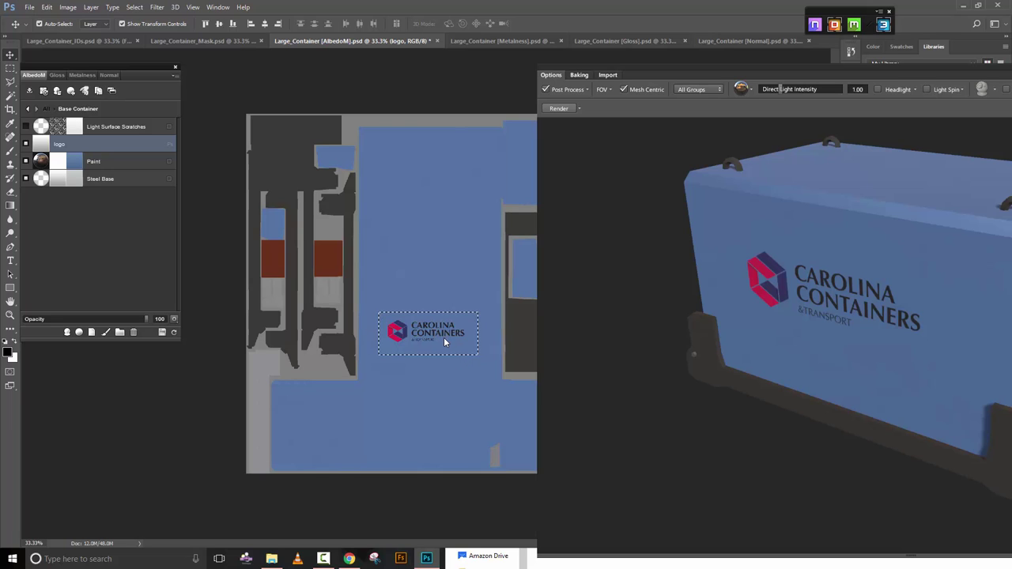
key(ctrl+d)
Scale the logo out toward the lower right and left, commit, and refresh the 3D preview.
drag(465, 344, 478, 355)
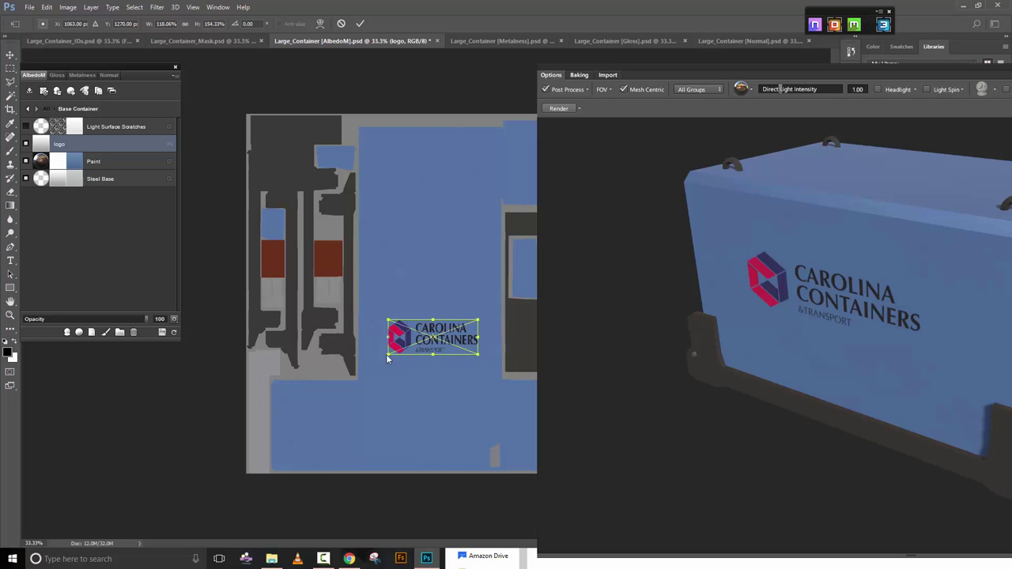
drag(385, 355, 381, 358)
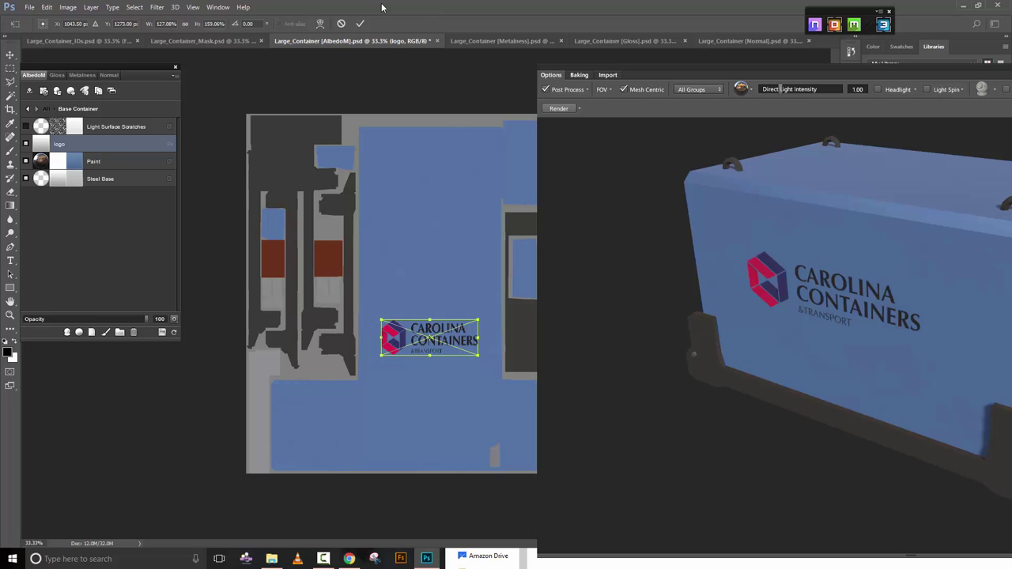
click(360, 23)
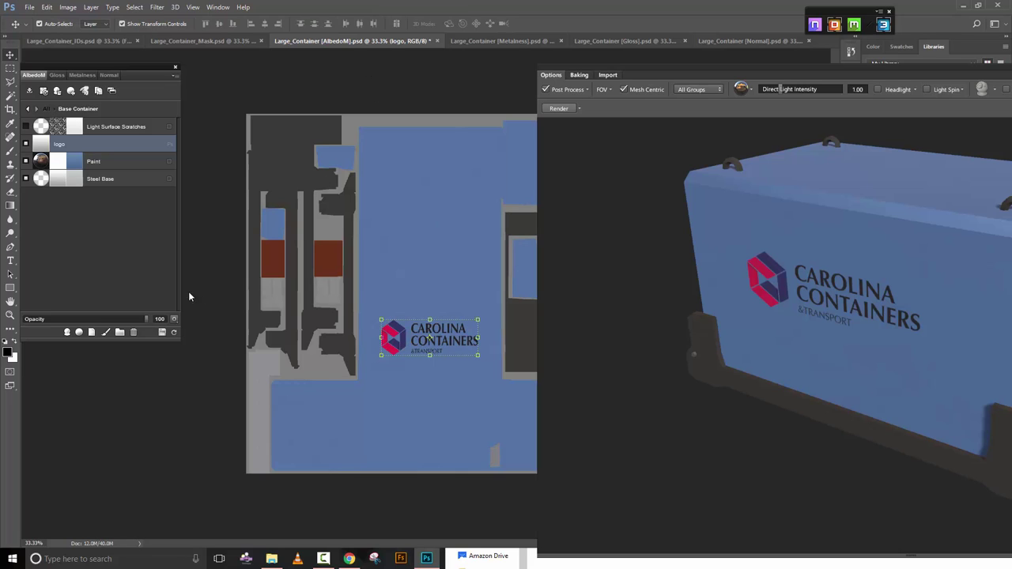
click(174, 336)
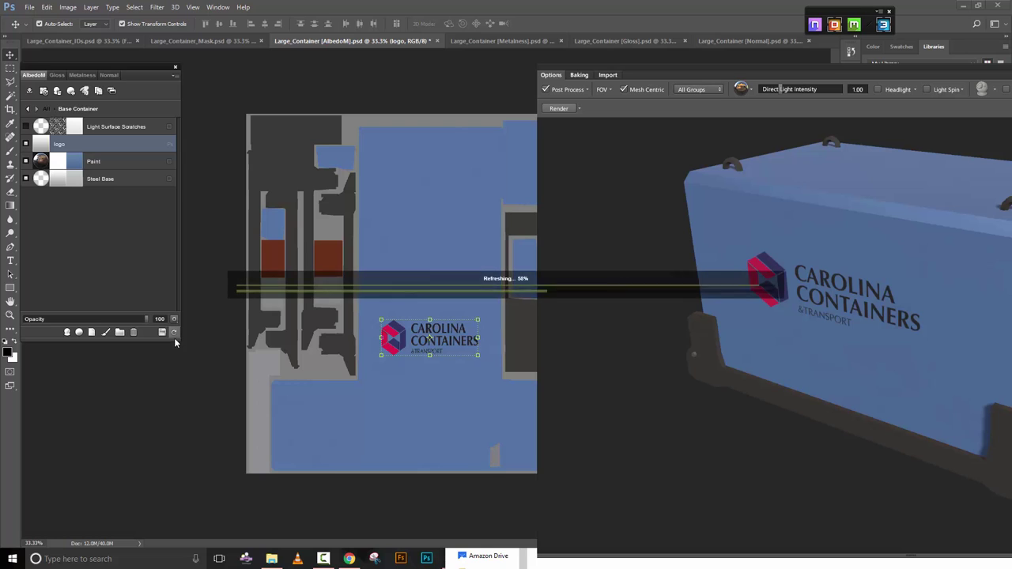
key(i)
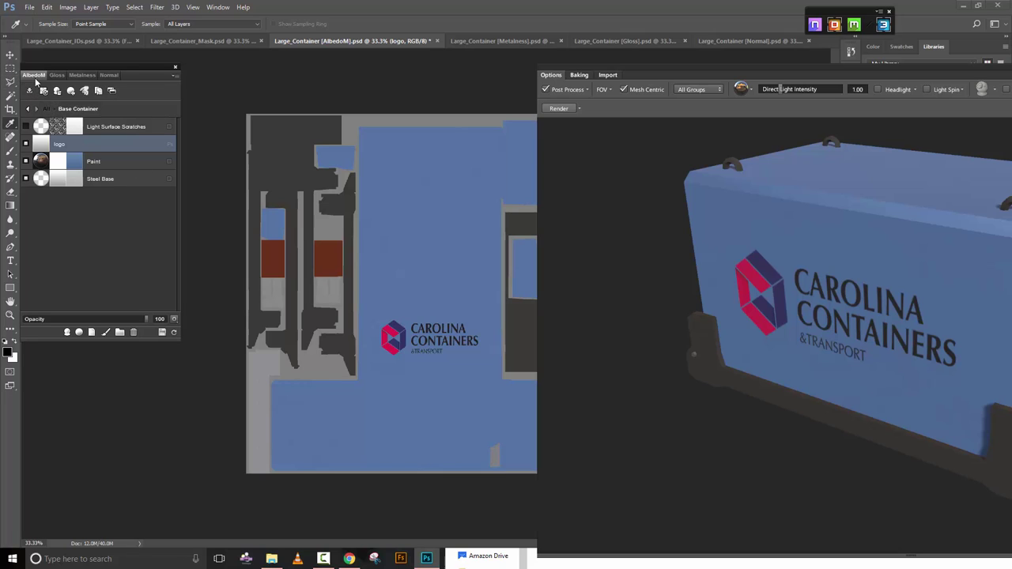
Copy the Carolina Containers logo onto a new layer and drag the copy upward.
click(10, 69)
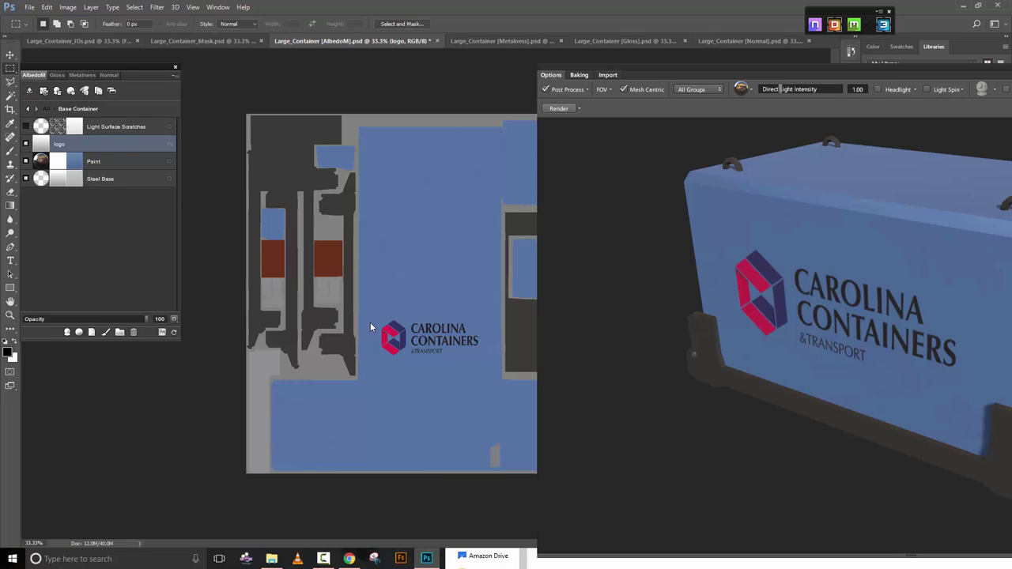
drag(370, 314, 487, 371)
key(ctrl+c)
key(ctrl+v)
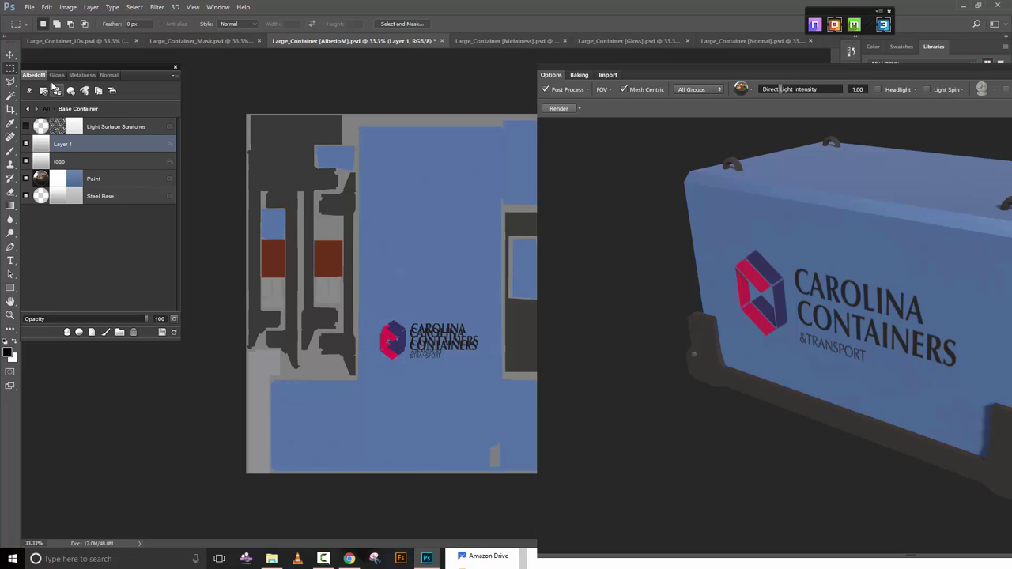
click(10, 54)
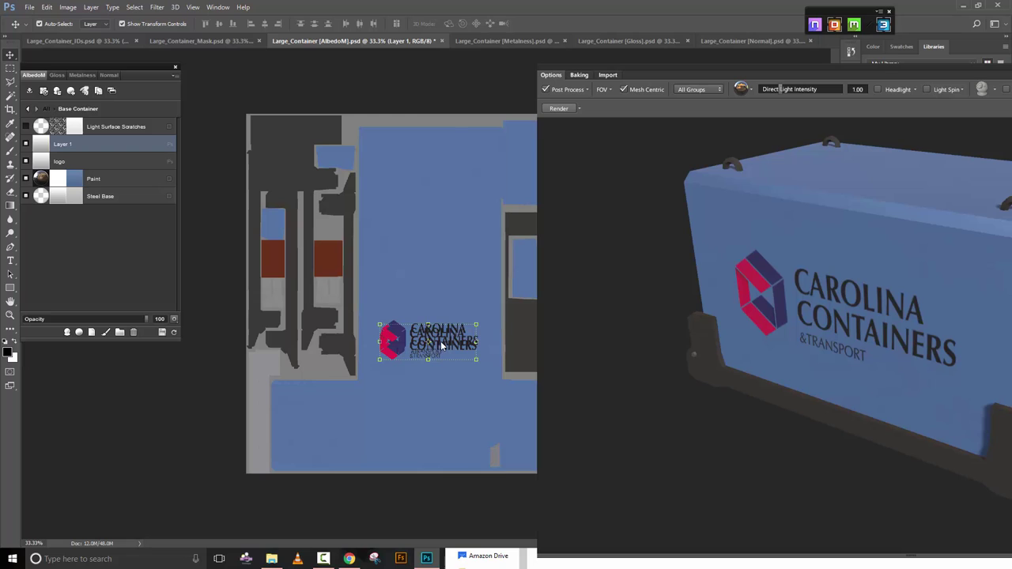
mouse_move(440, 341)
mouse_down()
mouse_move(447, 244)
mouse_move(436, 206)
mouse_move(438, 246)
mouse_up()
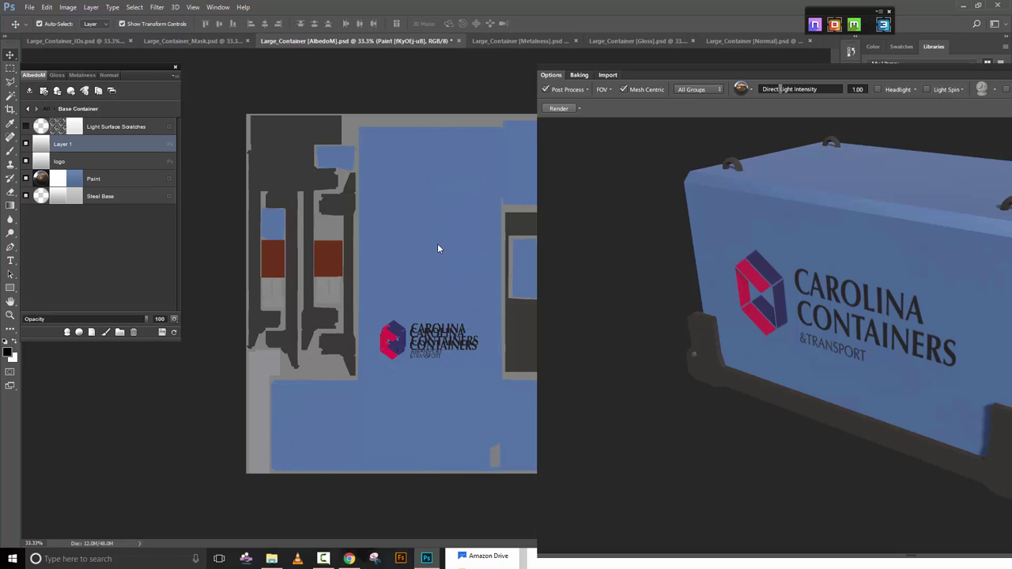
Nudge and drag the second logo up the blue panel, then select the logo layer.
click(442, 348)
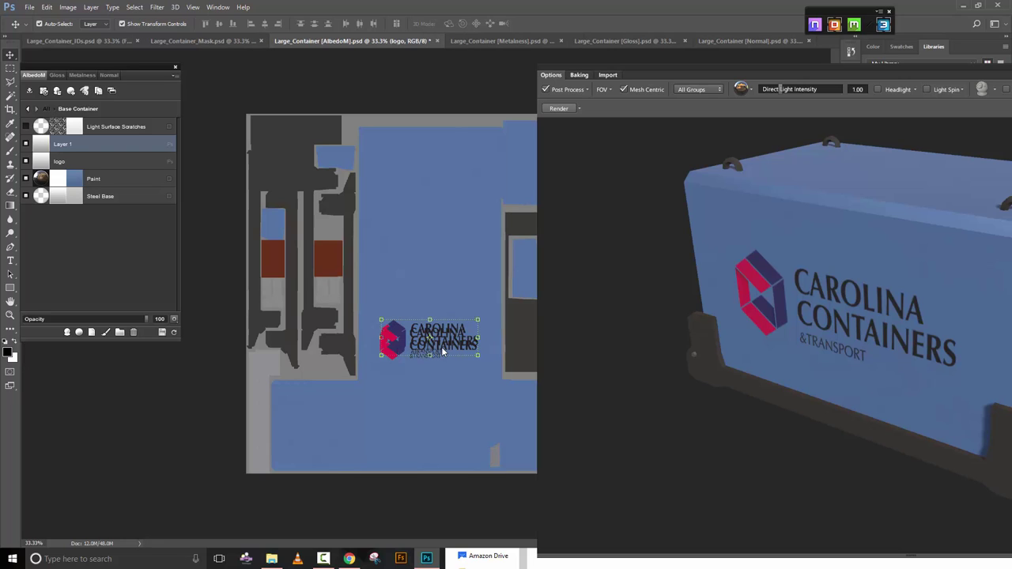
key(Up)
key(Up)
key(Up)
key(Up)
key(Up)
key(Up)
key(Up)
key(Up)
key(Up)
key(Up)
key(Up)
key(Up)
key(Up)
key(Up)
key(Up)
key(Up)
key(Up)
key(Up)
key(Up)
key(Up)
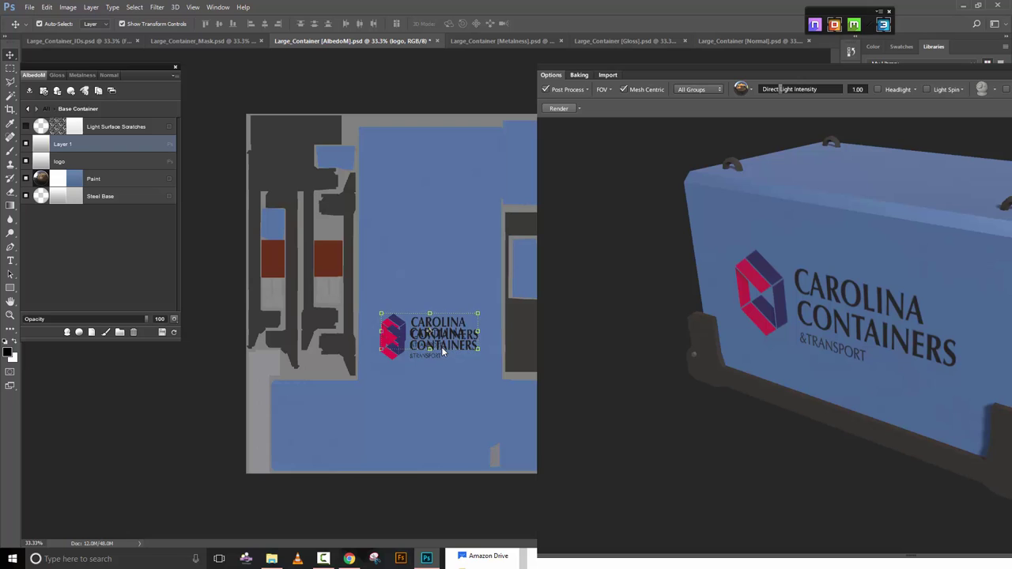
key(Up)
key(Up)
key(Up)
key(Up)
key(Up)
key(Up)
key(Up)
key(Up)
key(Up)
key(Up)
key(Up)
key(Up)
key(Up)
key(Up)
key(Up)
key(Up)
key(Up)
key(Up)
key(Up)
key(Up)
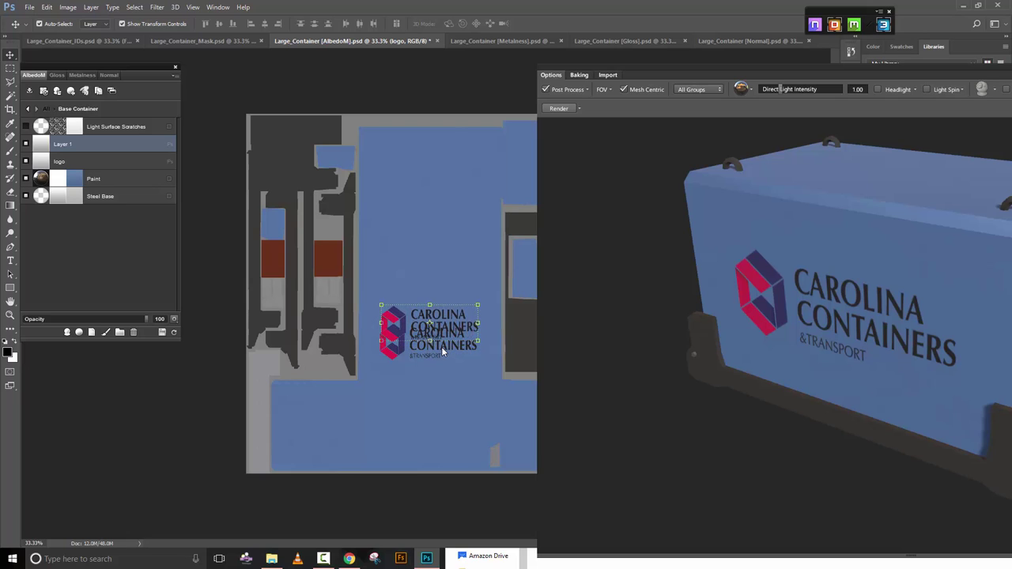
key(Up)
key(Up)
key(Up)
key(Up)
key(Up)
key(Up)
key(Up)
key(Up)
key(Up)
key(Up)
key(Up)
key(Up)
key(Up)
key(Up)
key(Up)
key(Up)
key(Up)
key(Up)
key(Up)
key(Up)
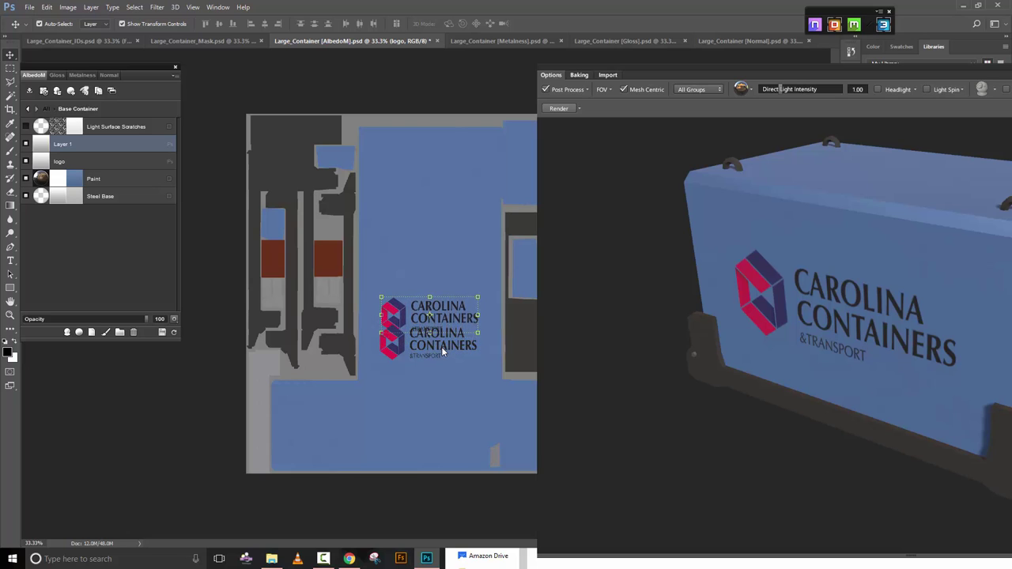
key(Up)
key(Up)
key(Up)
key(Up)
key(Up)
key(Up)
key(Up)
key(Up)
key(Up)
key(Up)
key(Up)
key(Up)
key(Up)
key(Up)
key(Up)
key(Up)
key(Up)
key(Up)
key(Up)
key(Up)
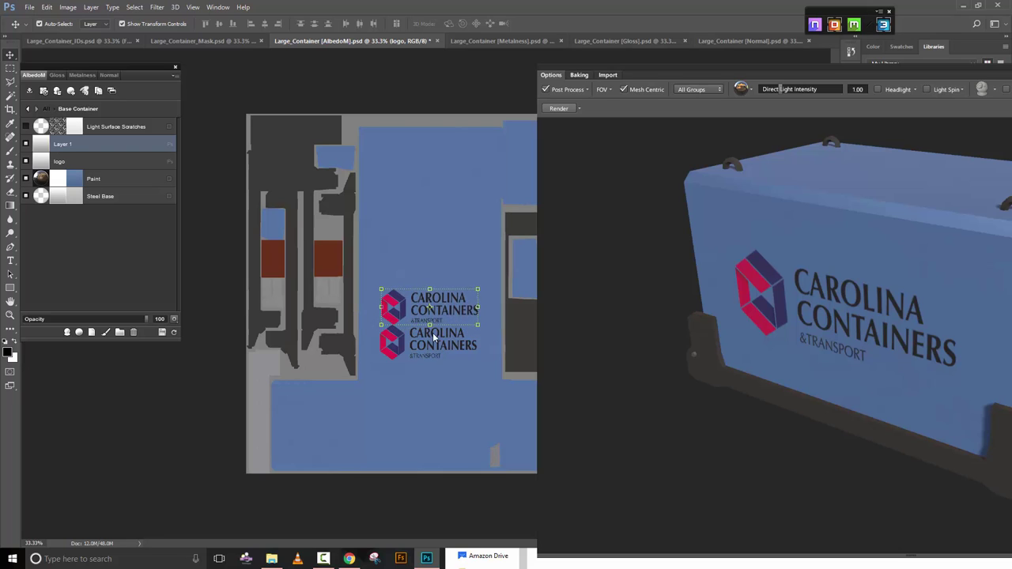
key(Up)
key(Up)
key(Up)
key(Up)
key(Up)
key(Up)
key(Up)
key(Up)
key(Up)
key(Up)
key(Up)
key(Up)
key(Up)
key(Up)
key(Up)
key(Up)
key(Up)
key(Up)
key(Up)
key(Up)
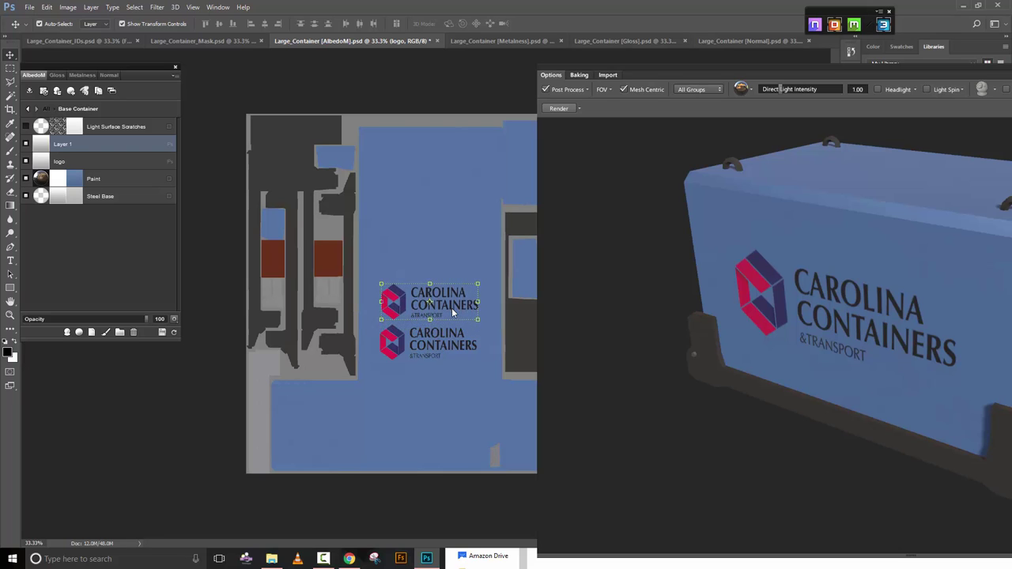
key(Up)
key(Up)
key(Up)
key(Up)
key(Up)
key(Up)
key(Up)
key(Up)
key(Up)
key(Up)
key(Up)
key(Up)
key(Up)
key(Up)
key(Up)
key(Up)
key(Up)
key(Up)
key(Up)
key(Up)
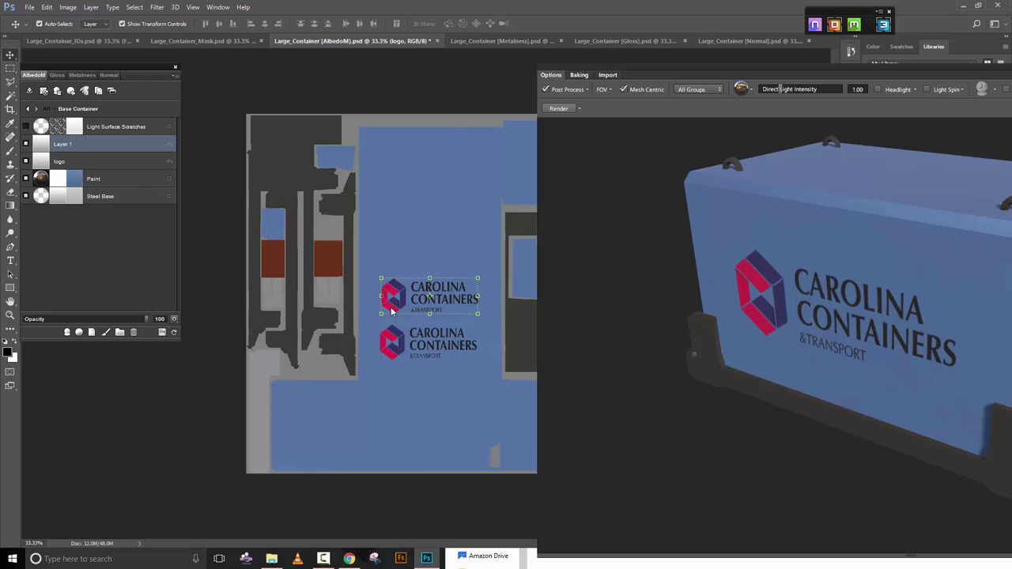
drag(392, 311, 392, 234)
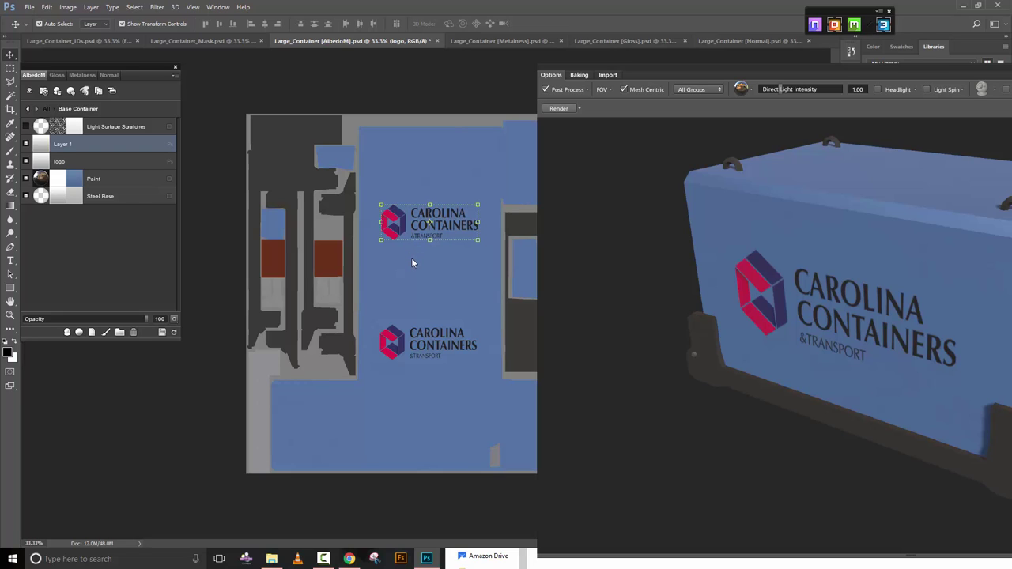
key(Up)
key(Up)
key(Up)
key(Up)
key(Up)
key(Up)
key(Up)
key(Up)
key(Up)
key(Up)
key(Up)
key(Up)
key(Up)
key(Up)
key(Up)
key(Up)
key(Up)
key(Up)
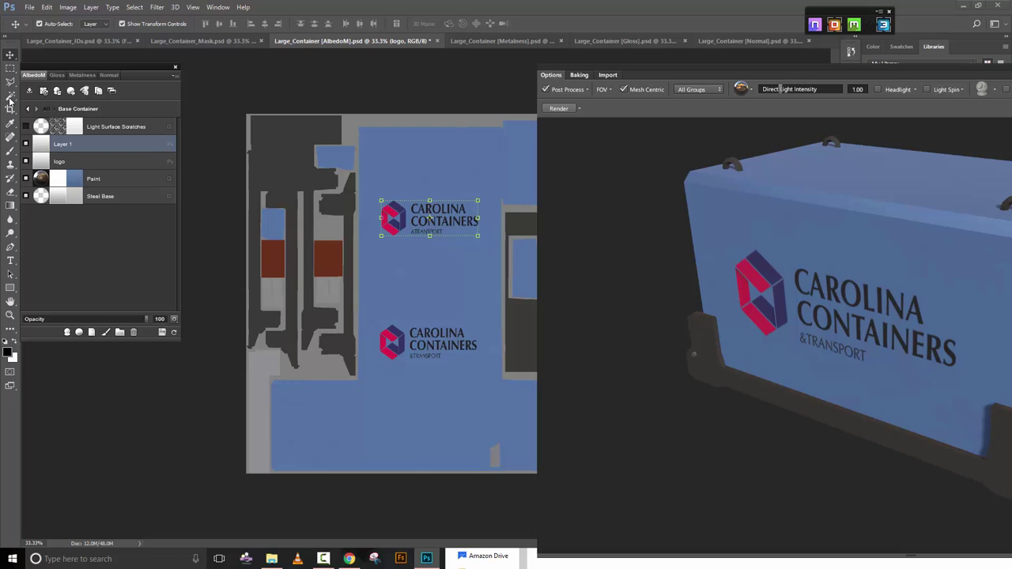
click(60, 161)
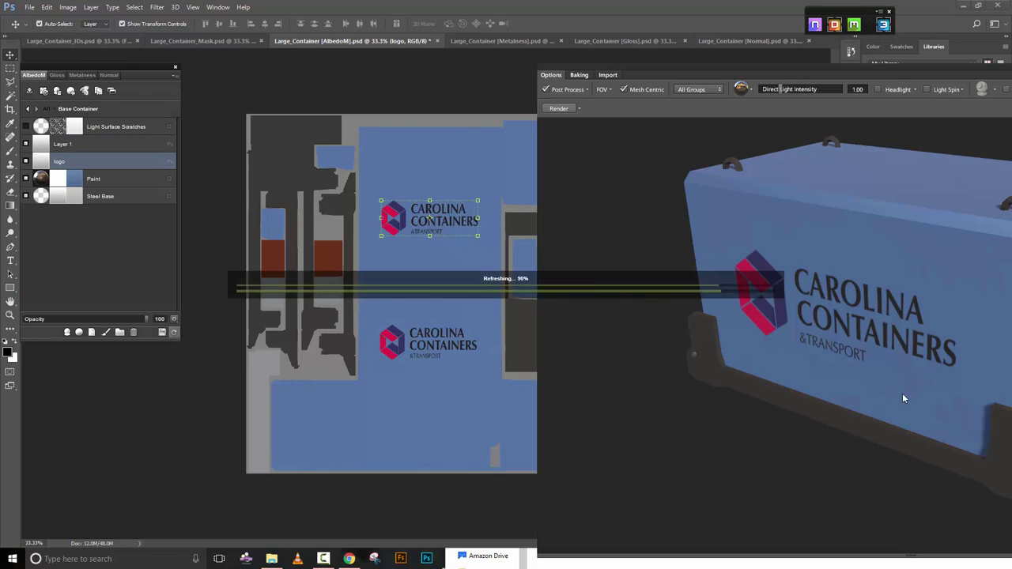
Orbit the 3D preview to the container's other side, where the upper logo shows mirrored, and reselect the logo layer.
key(i)
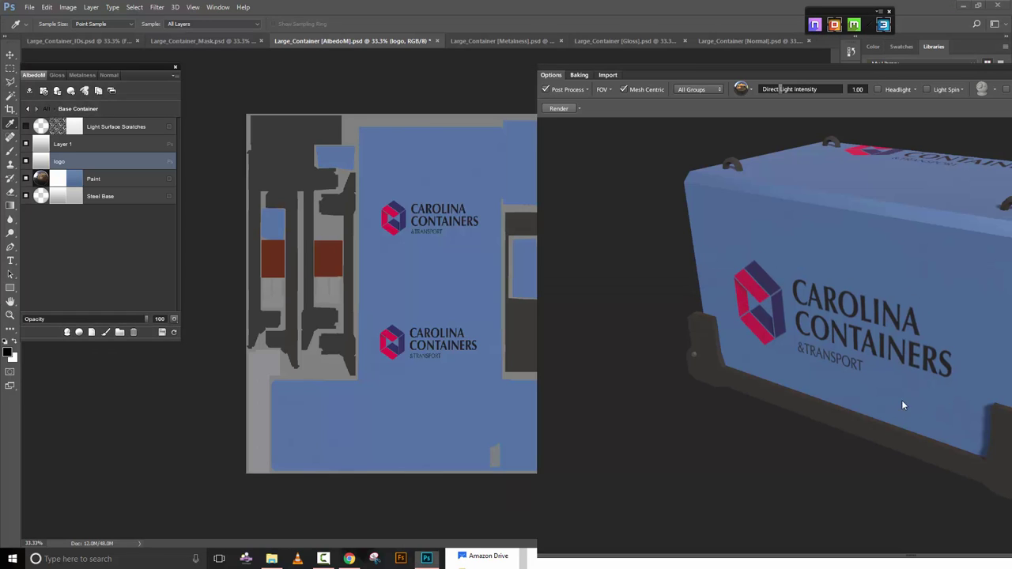
drag(902, 401, 594, 379)
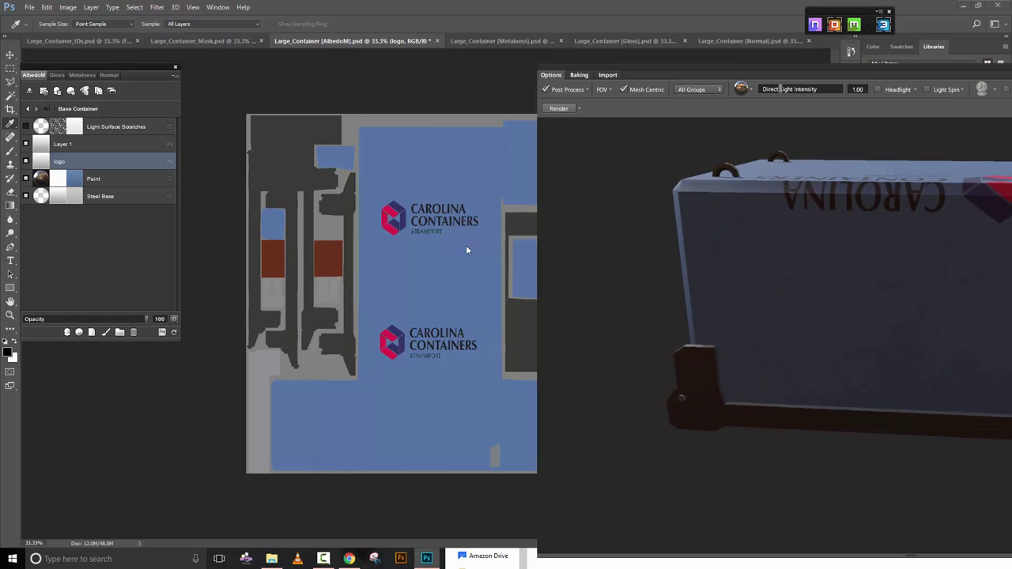
click(65, 145)
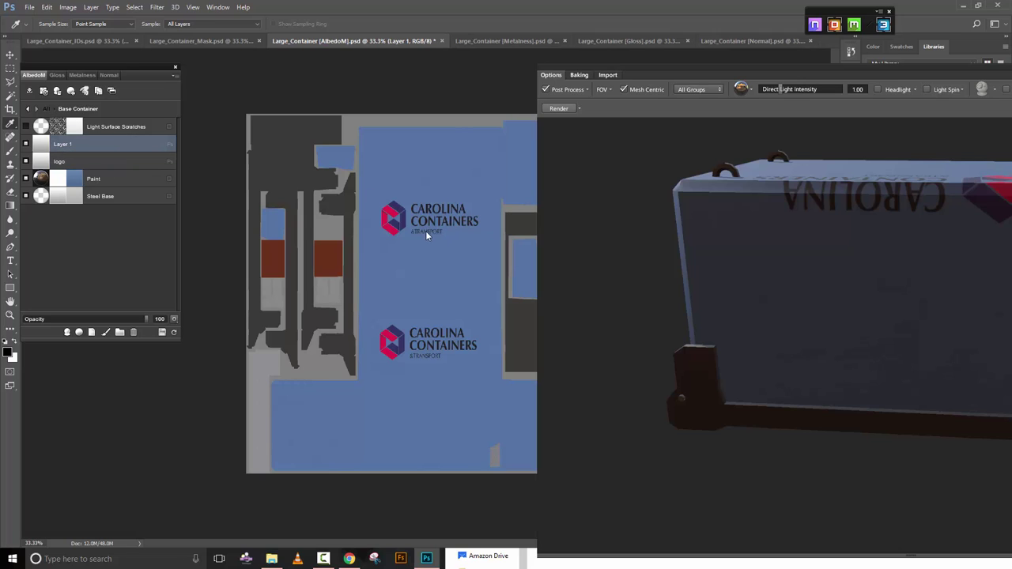
click(27, 163)
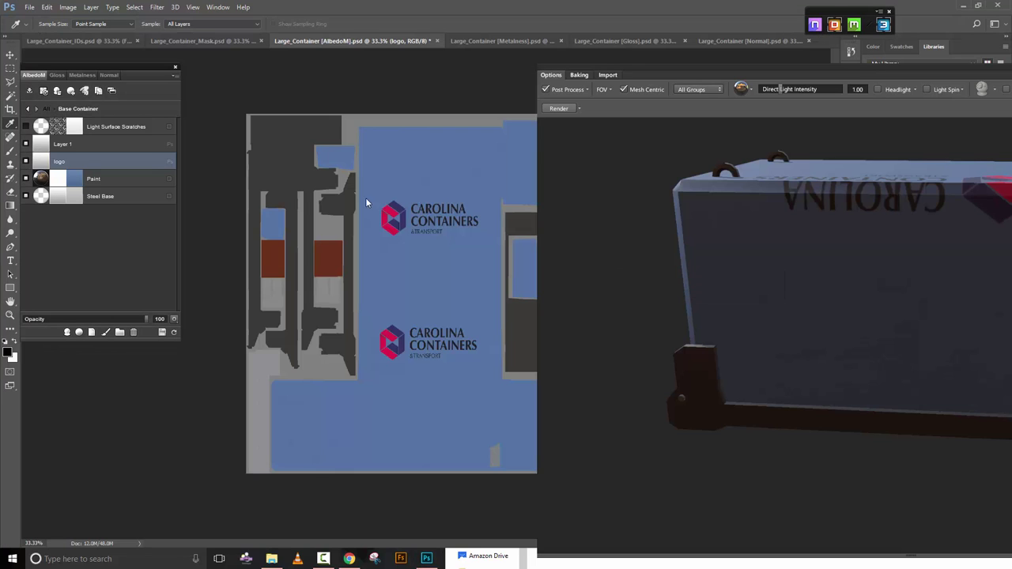
click(10, 55)
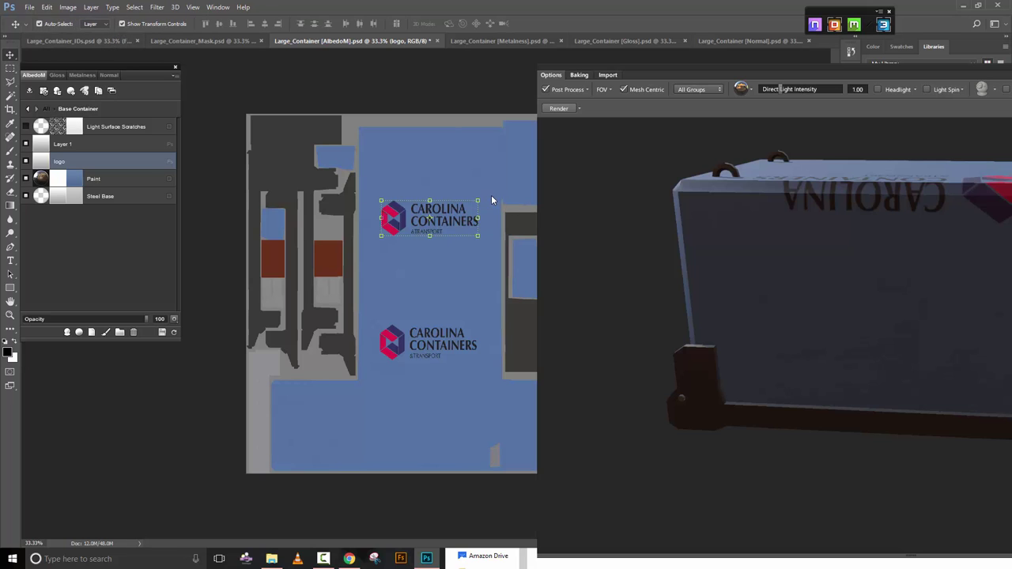
Rotate the upper logo to -180° with Free Transform and commit it.
key(ctrl+t)
drag(489, 198, 271, 61)
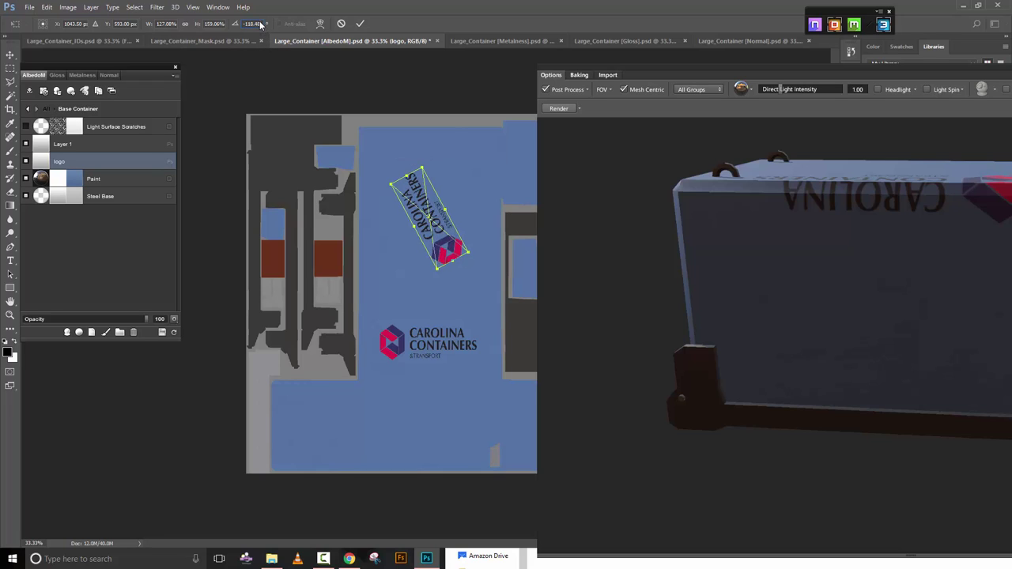
text(-180)
key(Return)
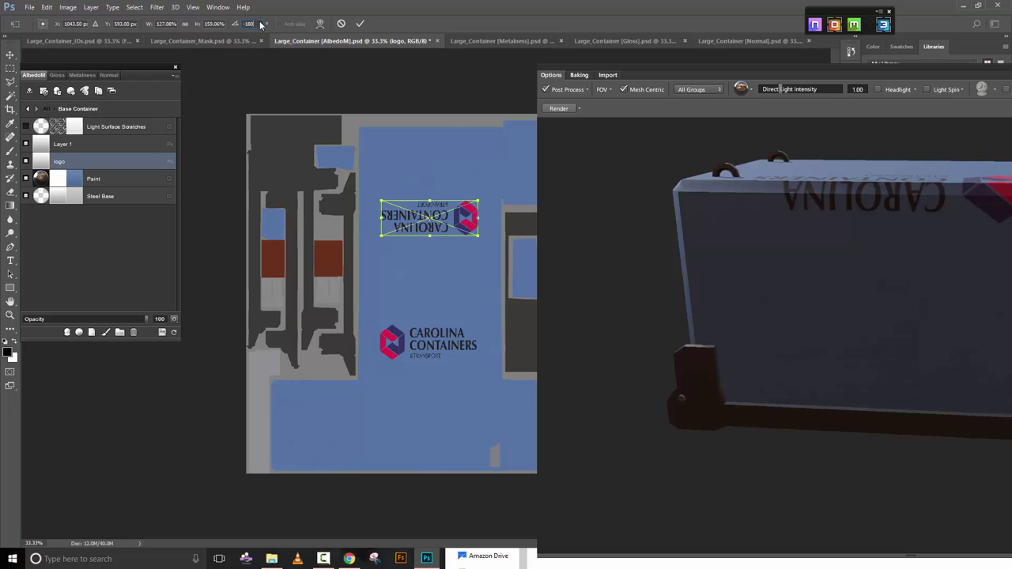
click(365, 24)
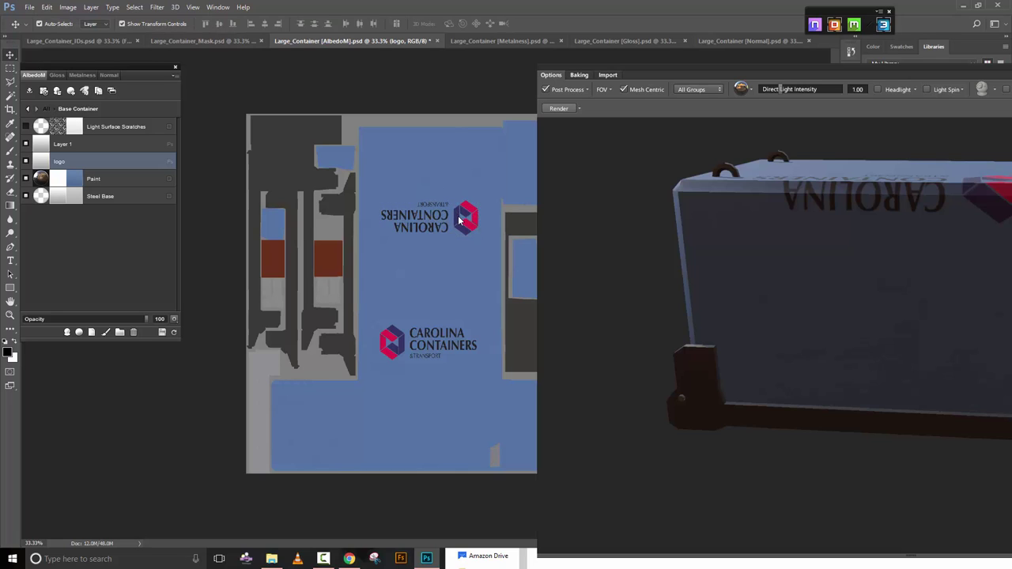
Raise the upside-down logo in small moves, refreshing the 3D preview between them.
drag(459, 221, 464, 199)
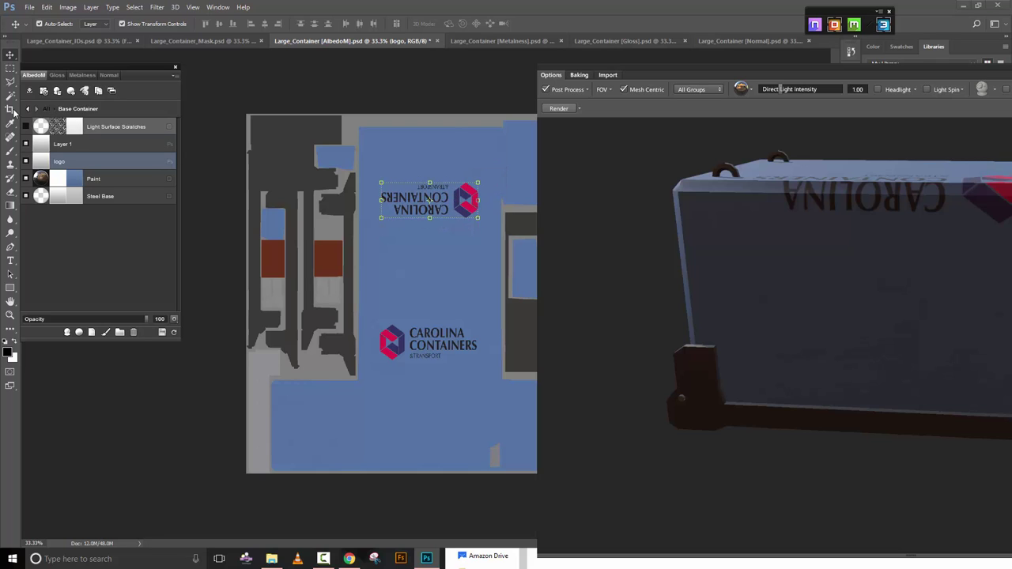
click(175, 333)
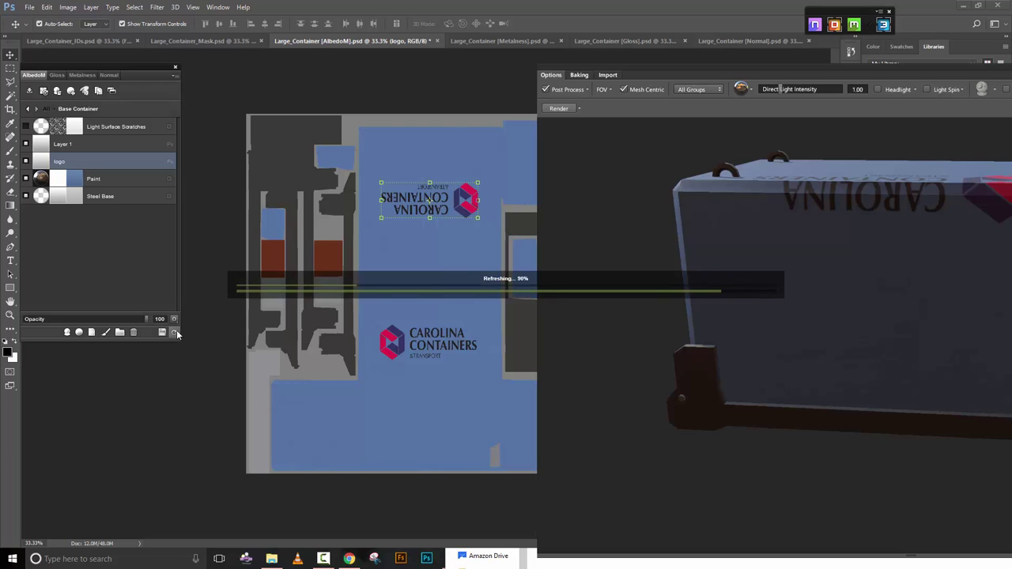
key(i)
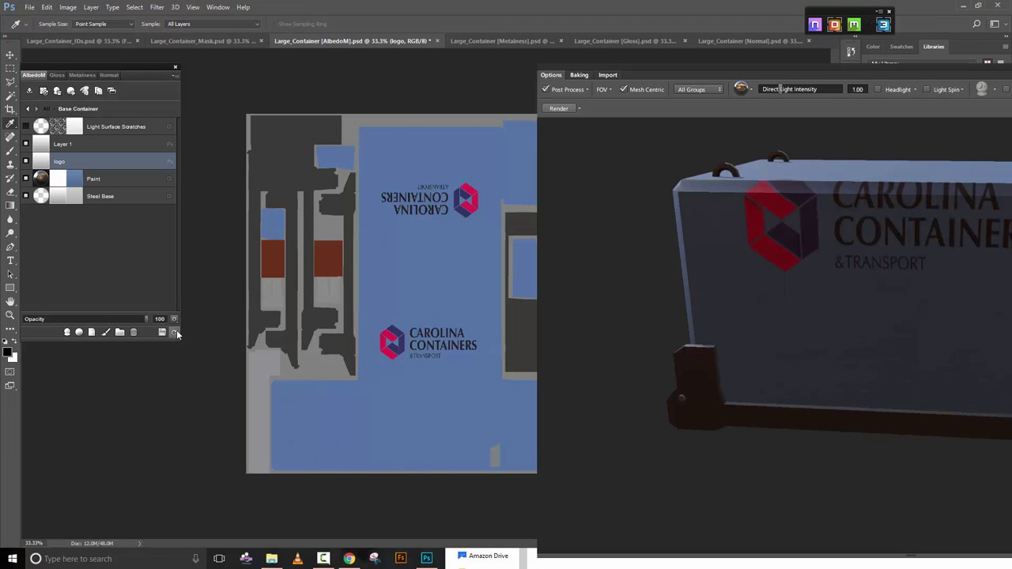
click(8, 57)
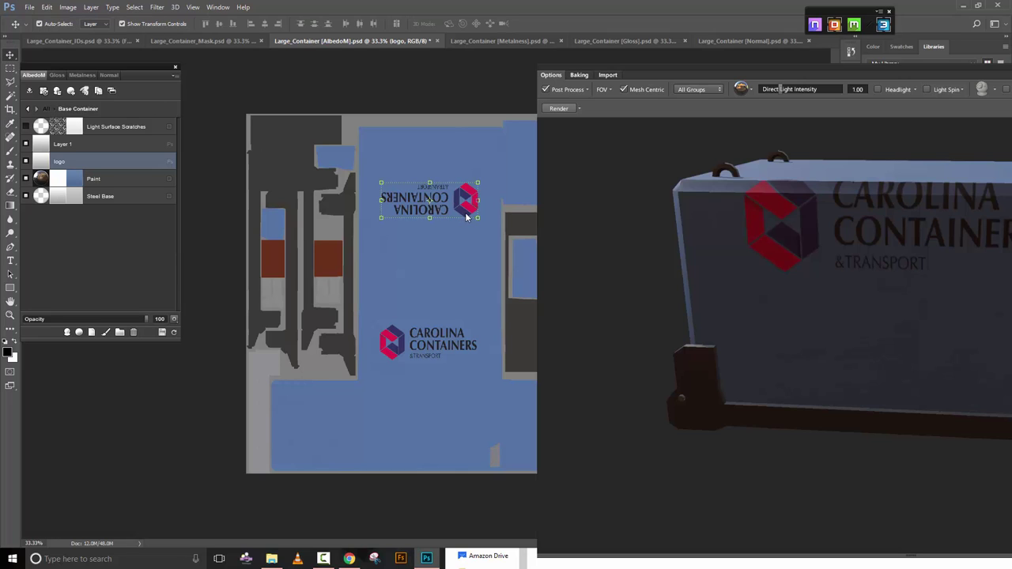
drag(467, 215, 468, 197)
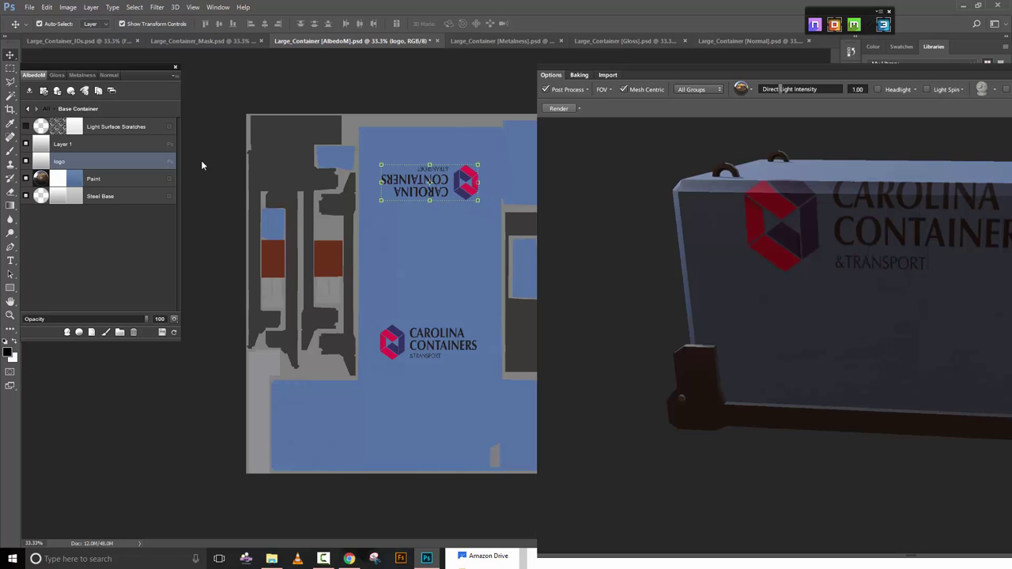
click(175, 333)
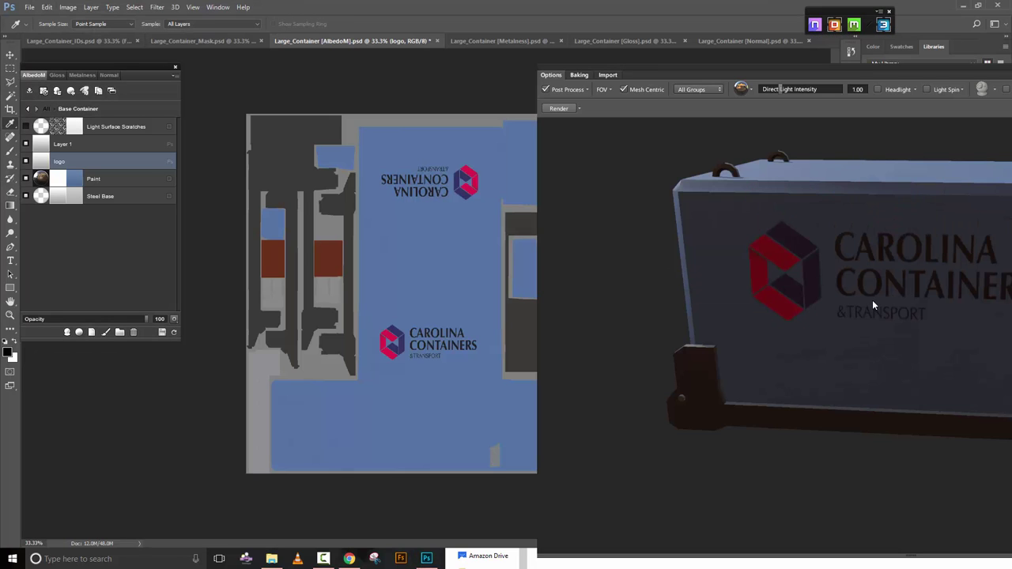
click(10, 54)
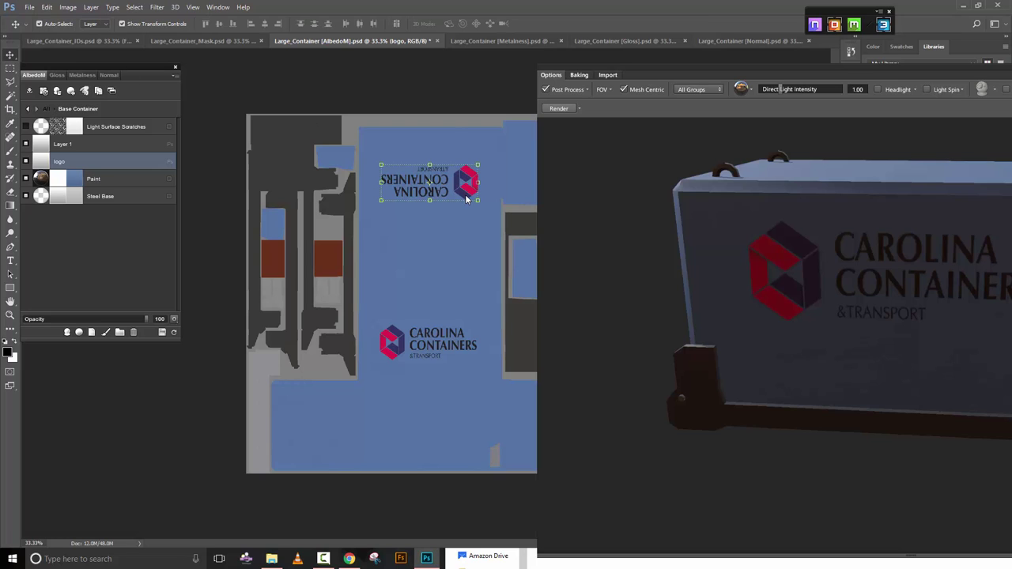
drag(467, 197, 467, 192)
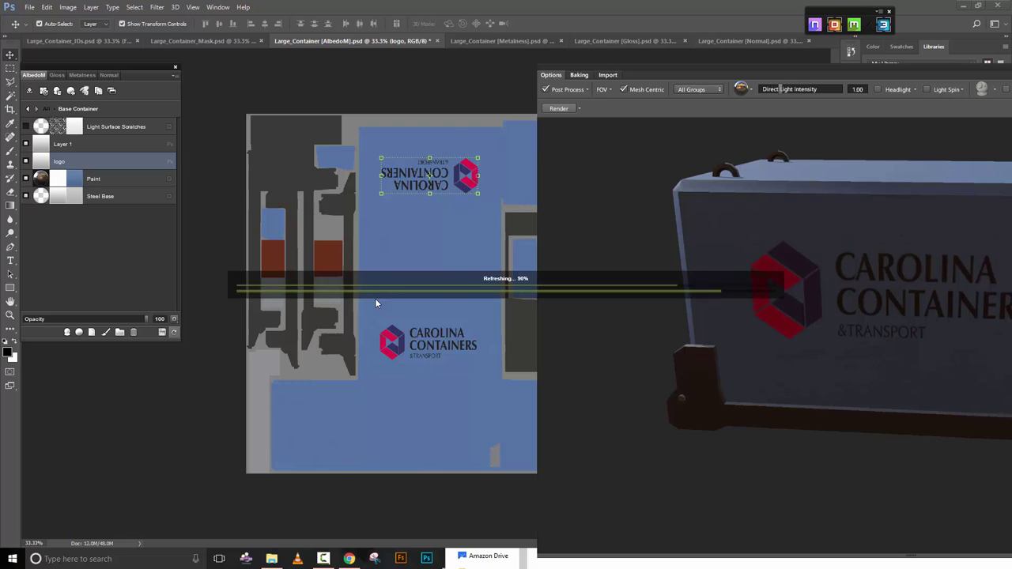
Reposition the 3D preview window and orbit the container to inspect its sides.
key(i)
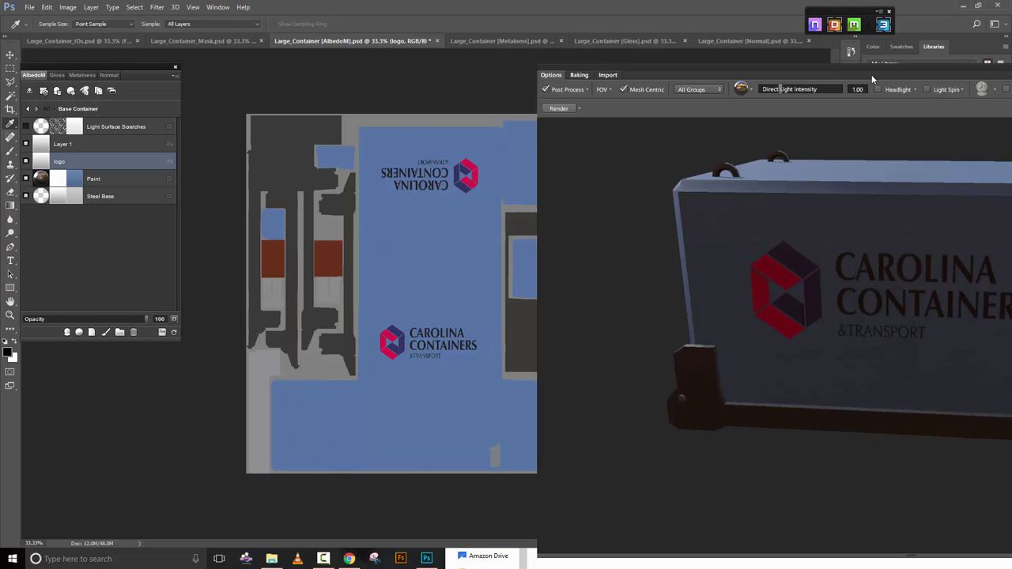
drag(872, 72, 520, 43)
drag(843, 291, 567, 272)
drag(669, 49, 1011, 76)
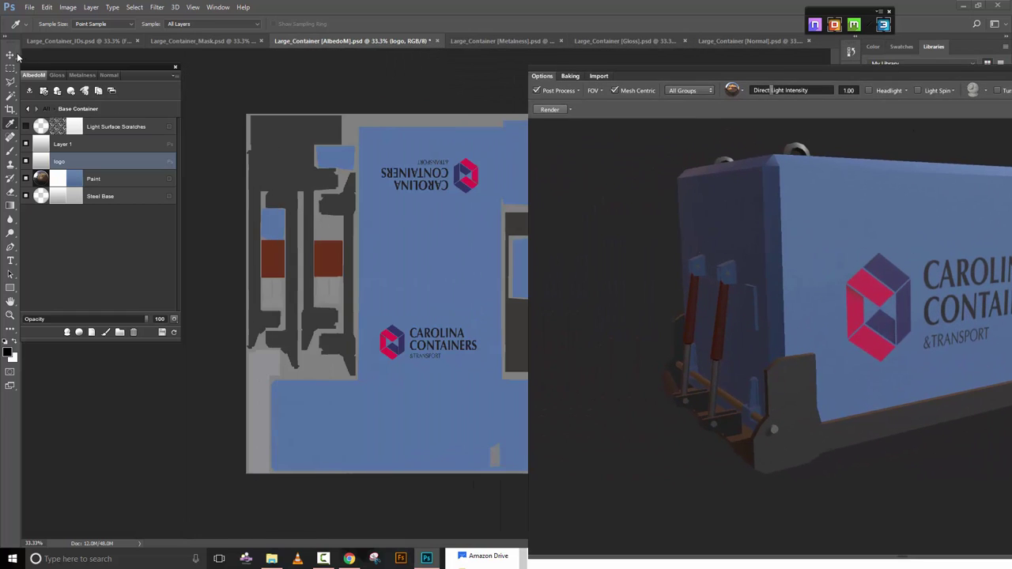
Nudge the lower logo on Layer 1 up slightly, refresh the 3D preview, and maximise it.
click(65, 142)
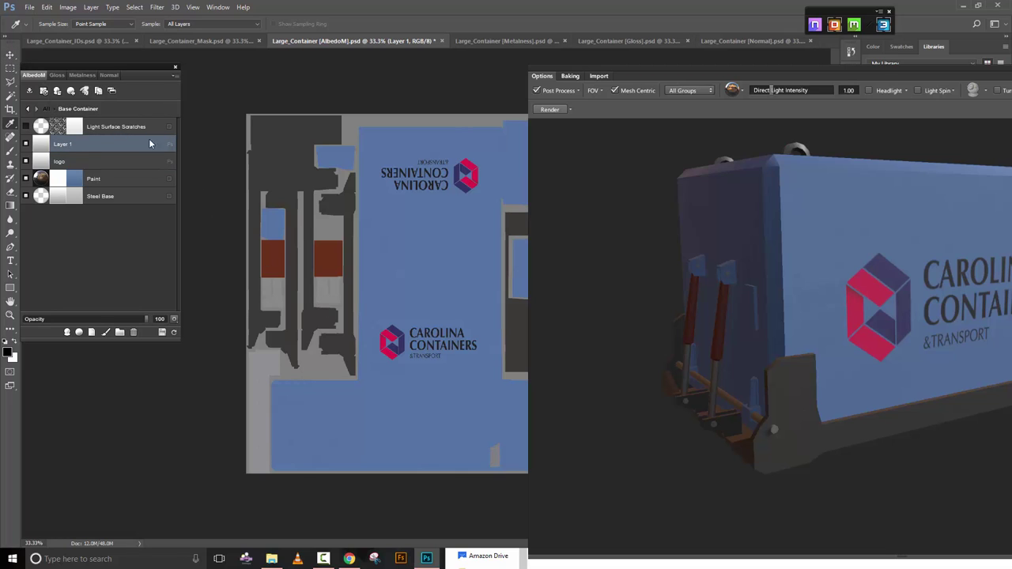
click(12, 56)
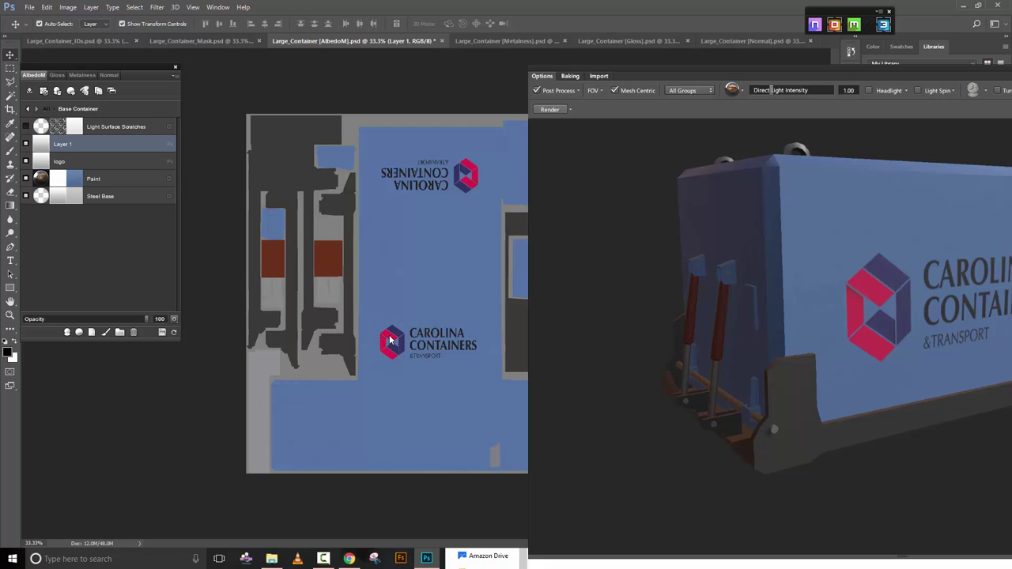
drag(390, 341, 391, 332)
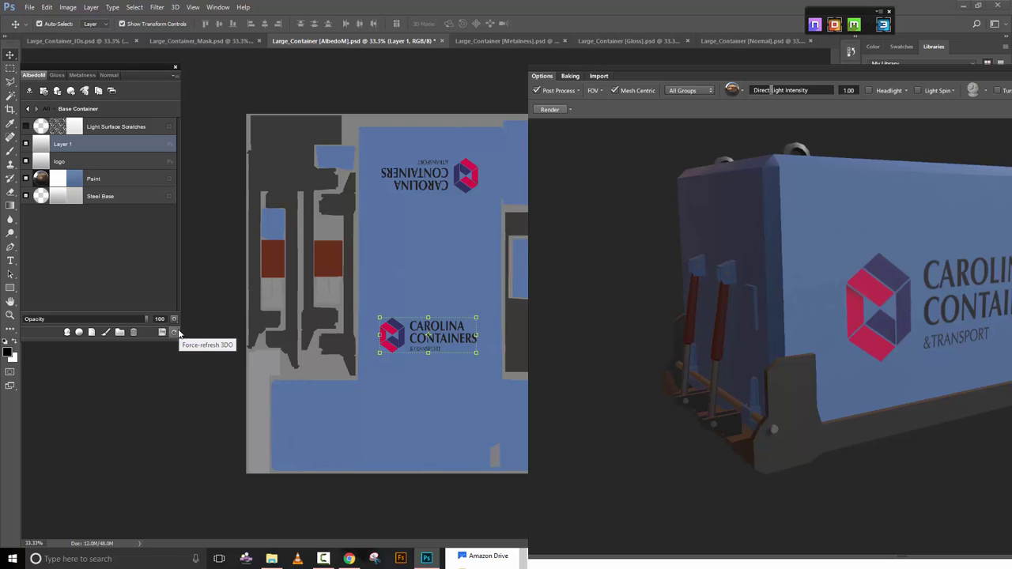
click(176, 332)
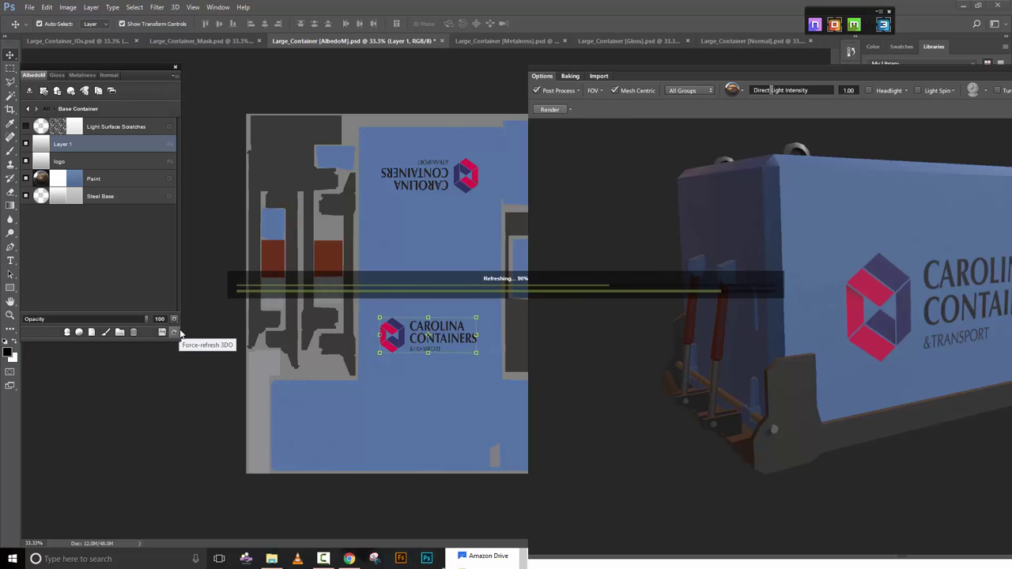
key(i)
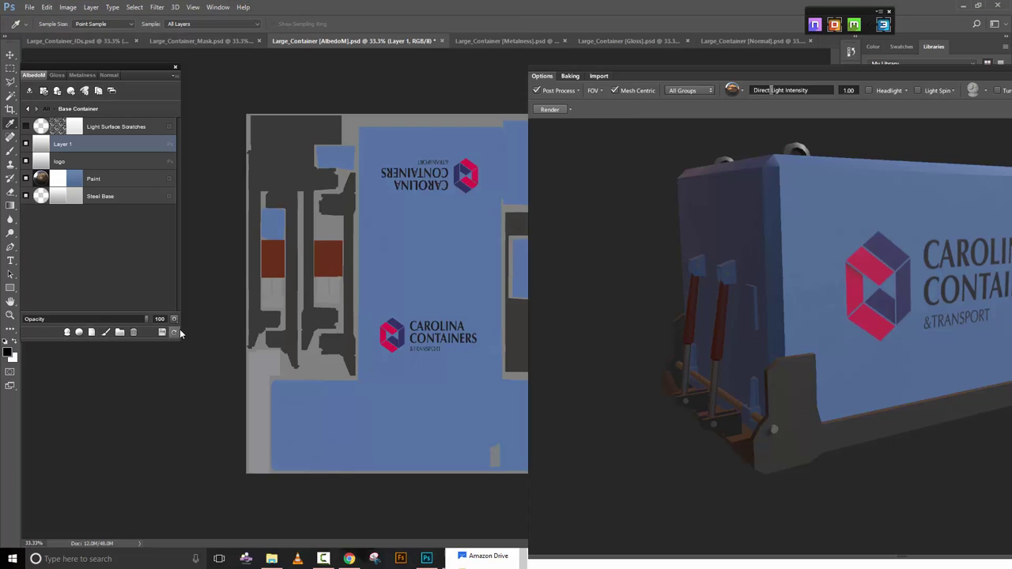
double_click(797, 76)
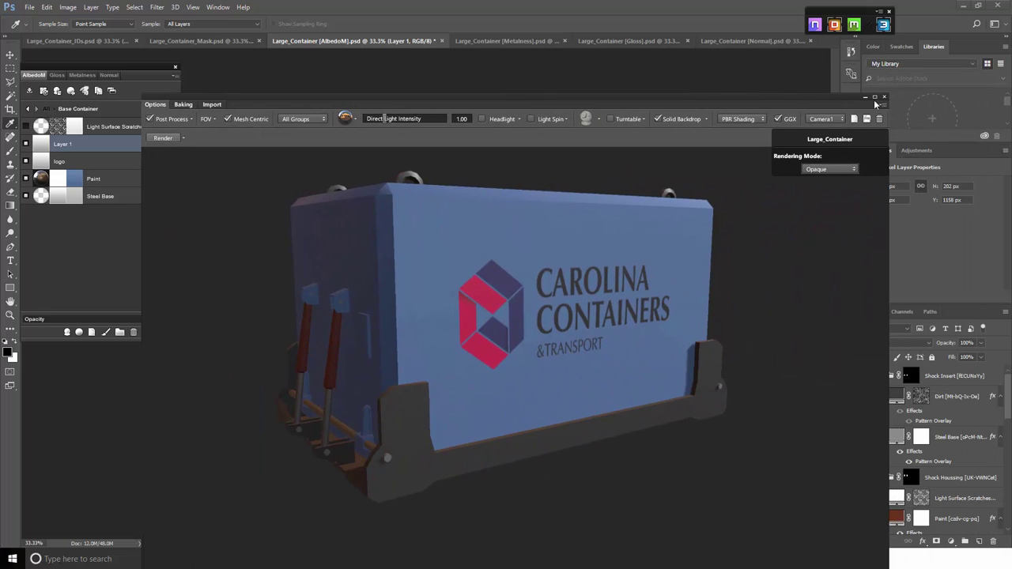
Save and close the container texturing project, then bring up File Explorer on the Decals folder.
click(648, 87)
click(173, 78)
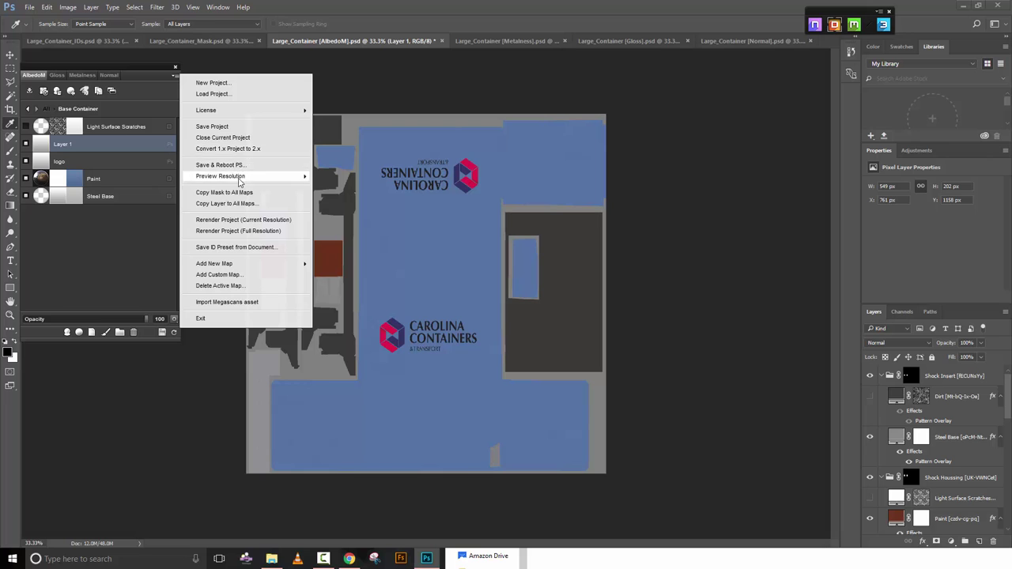
click(228, 129)
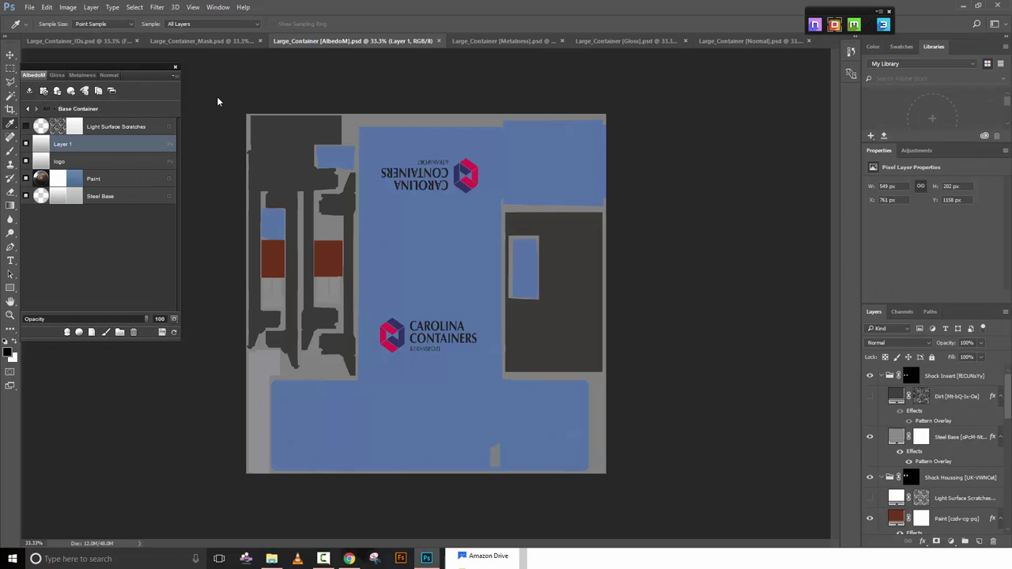
click(175, 67)
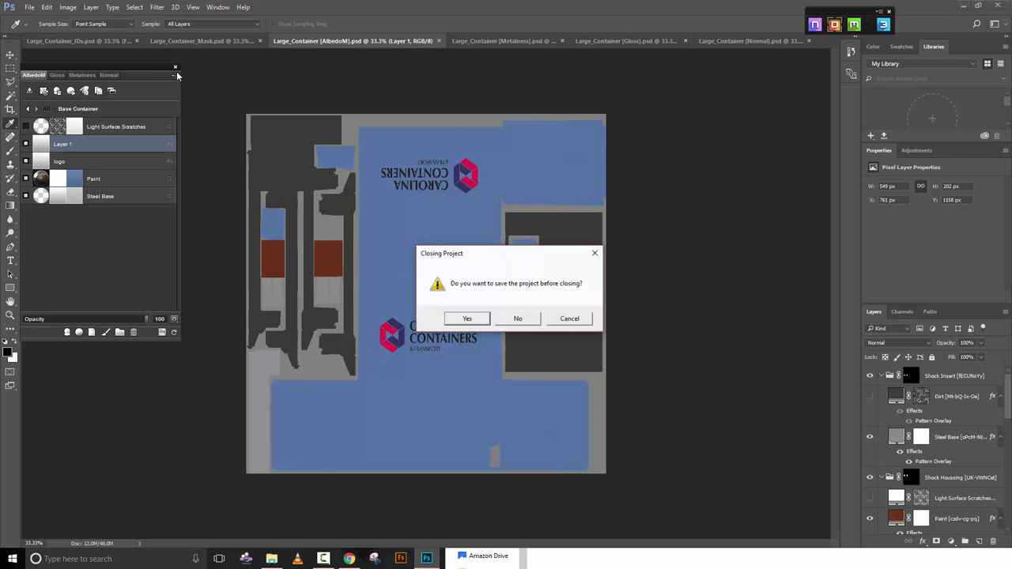
click(466, 319)
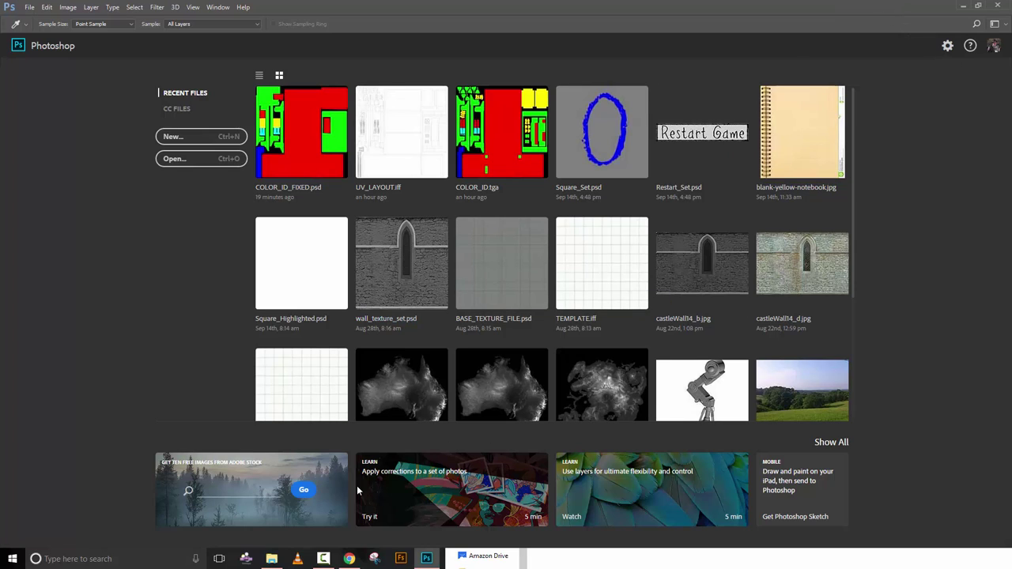
click(273, 557)
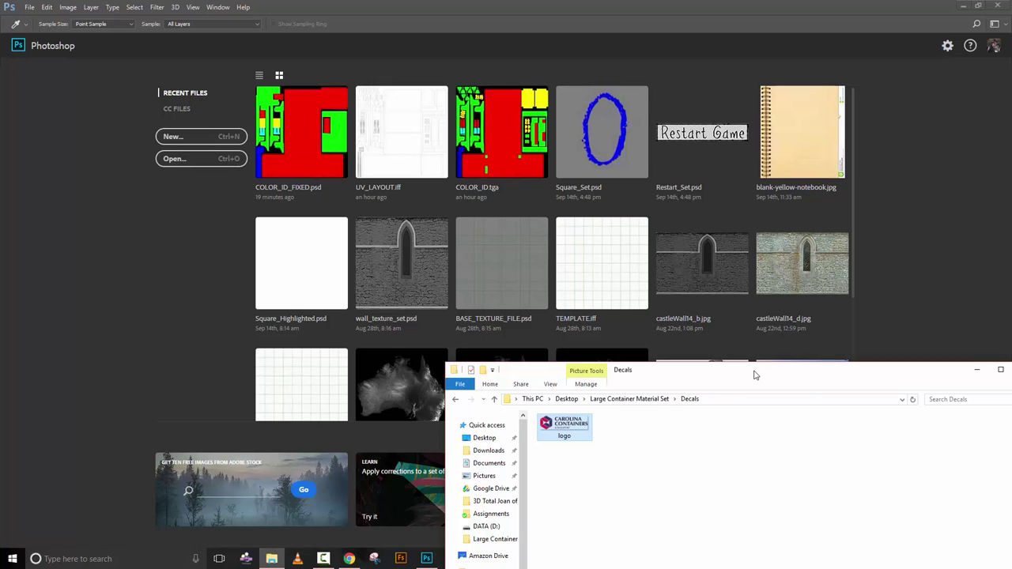
Go to the Desktop in File Explorer and look inside the Large Container Material Set folder.
drag(755, 373, 515, 112)
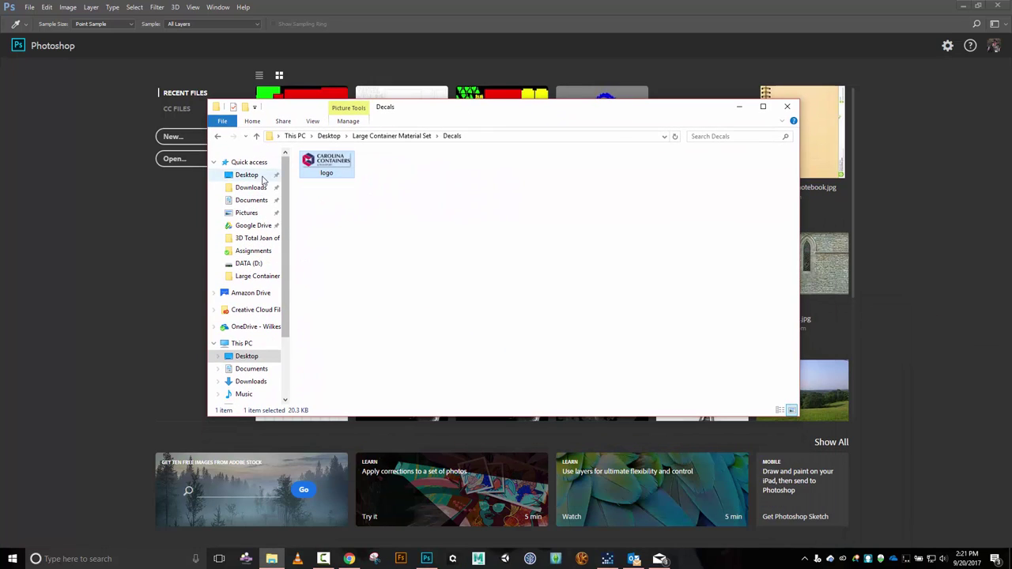
click(255, 176)
click(345, 173)
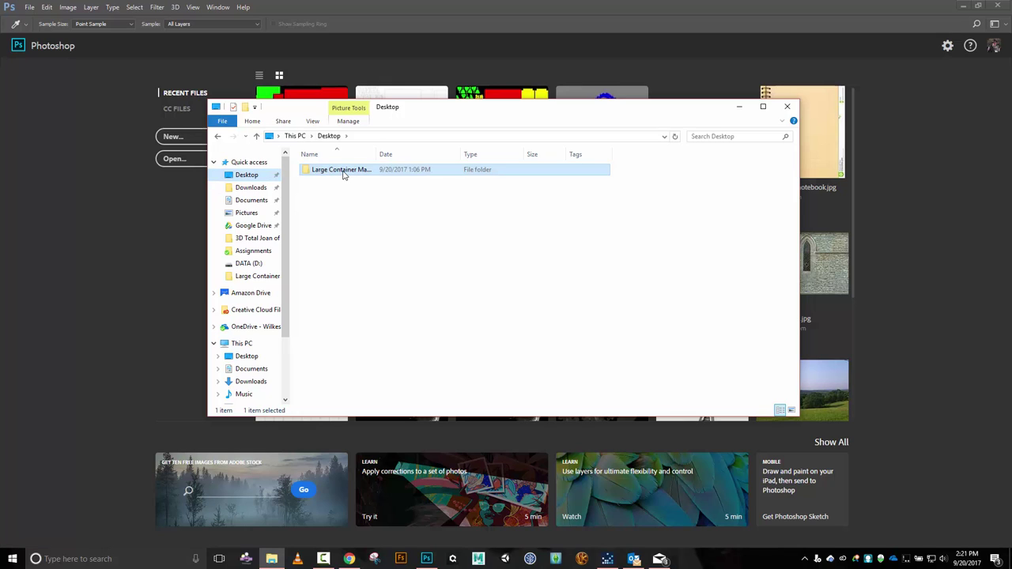
double_click(344, 173)
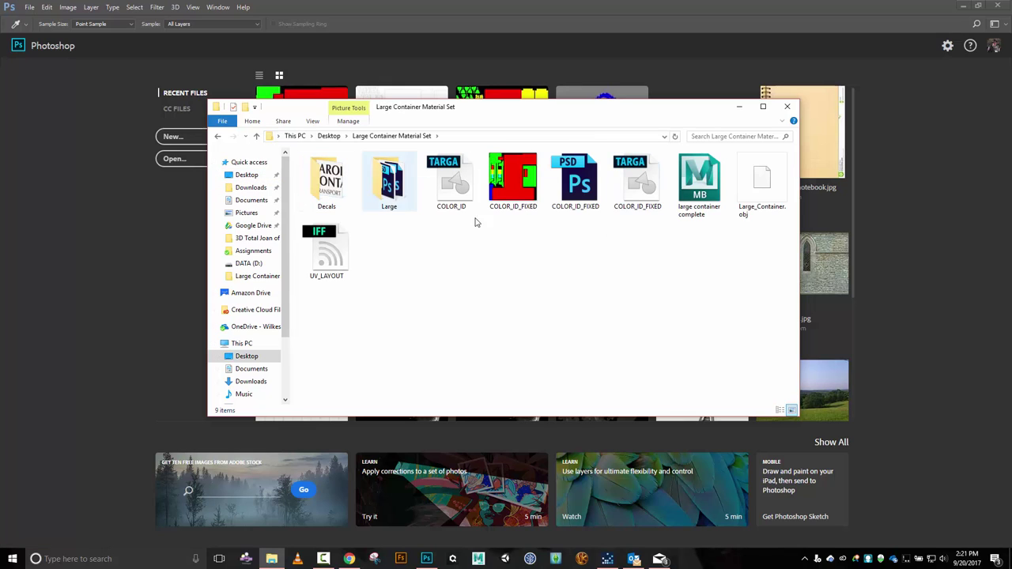
click(328, 136)
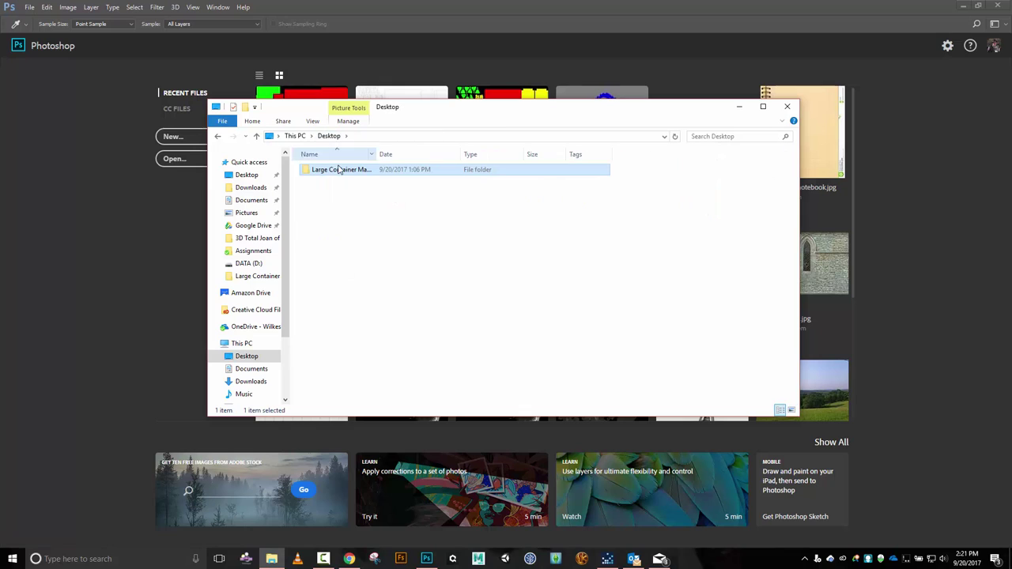
Zip the Large Container Material Set folder with its default name, then switch to Chrome.
right_click(338, 173)
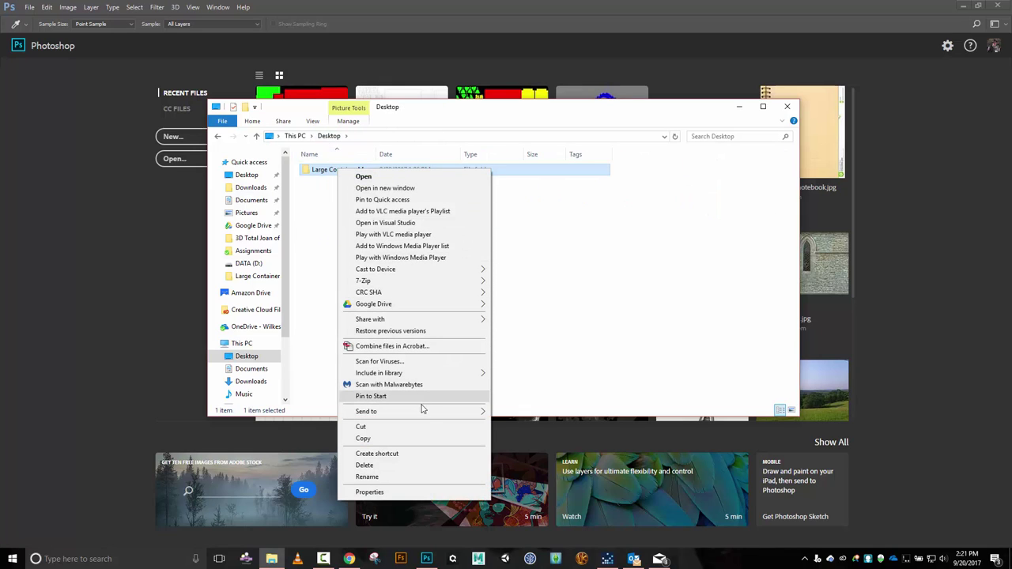
mouse_move(427, 412)
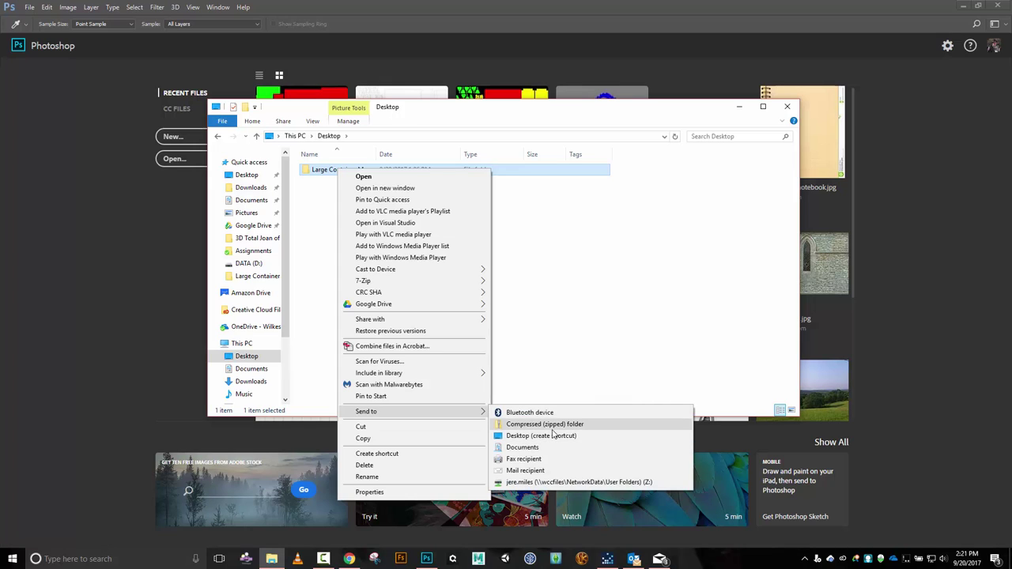
click(553, 430)
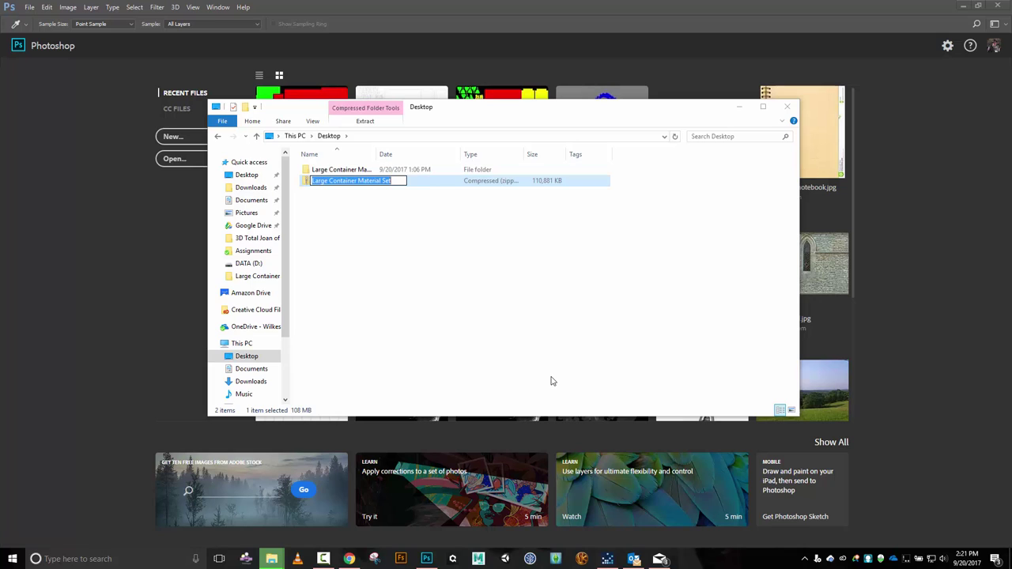
click(563, 369)
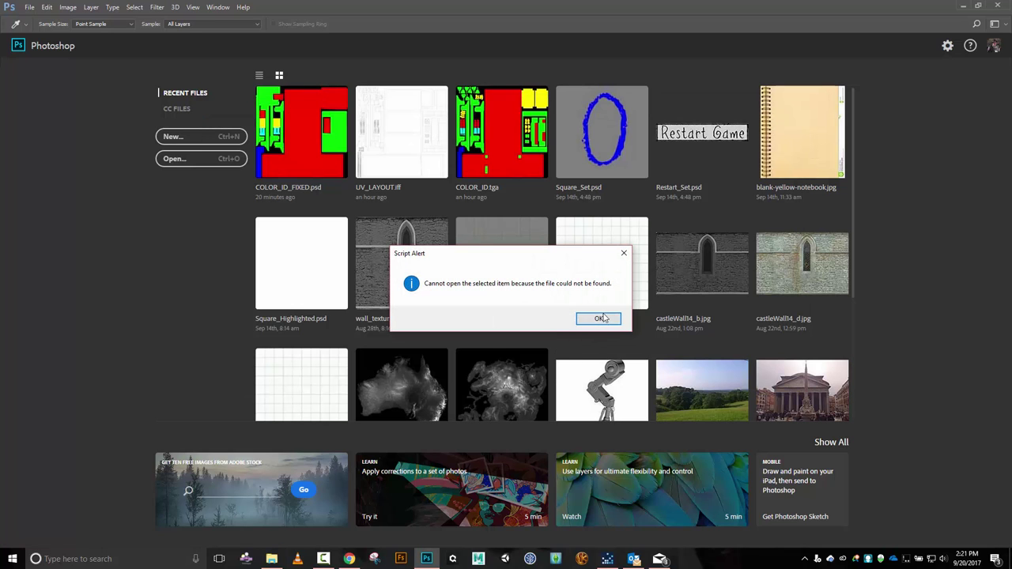
click(601, 319)
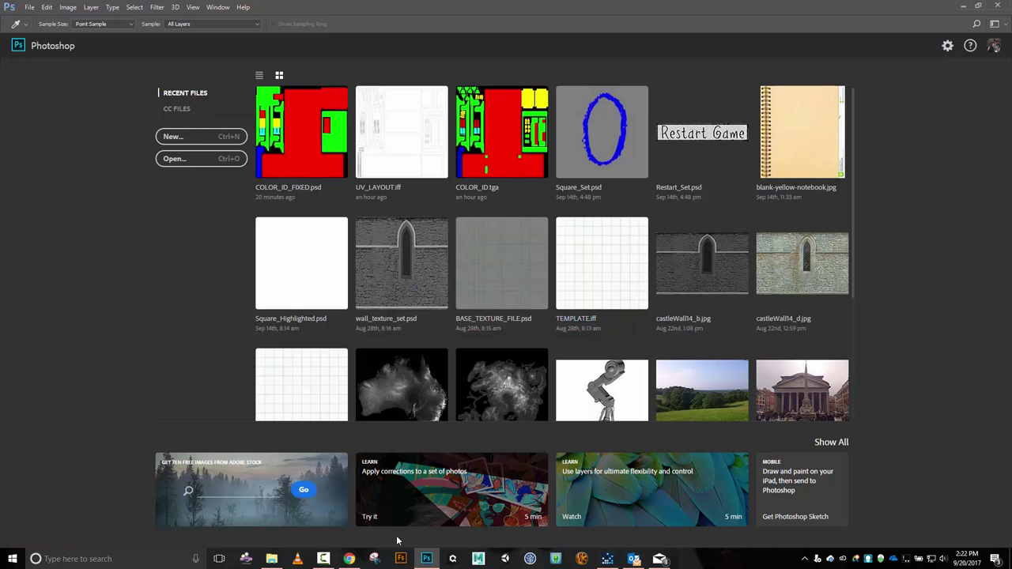
click(271, 560)
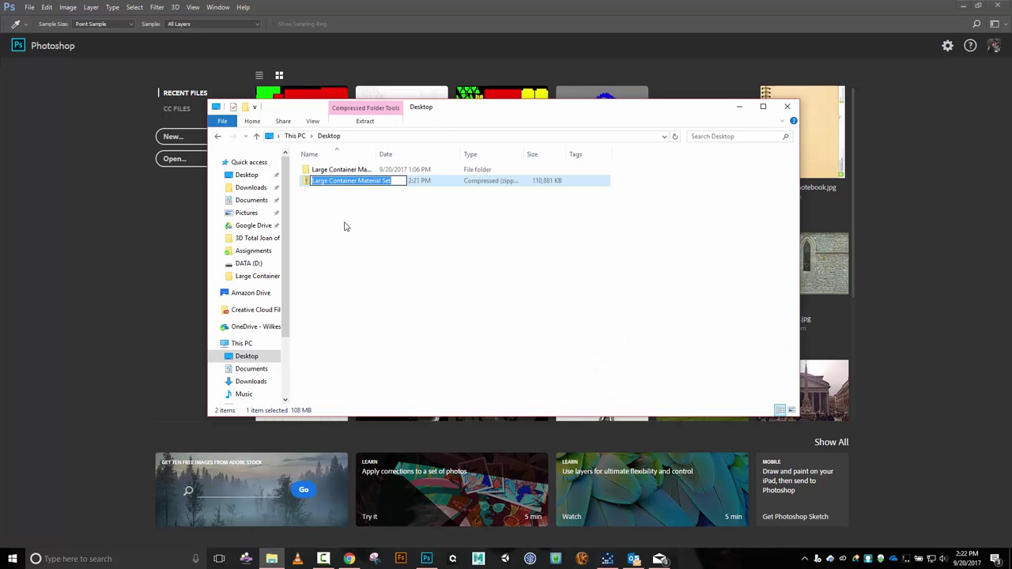
click(344, 227)
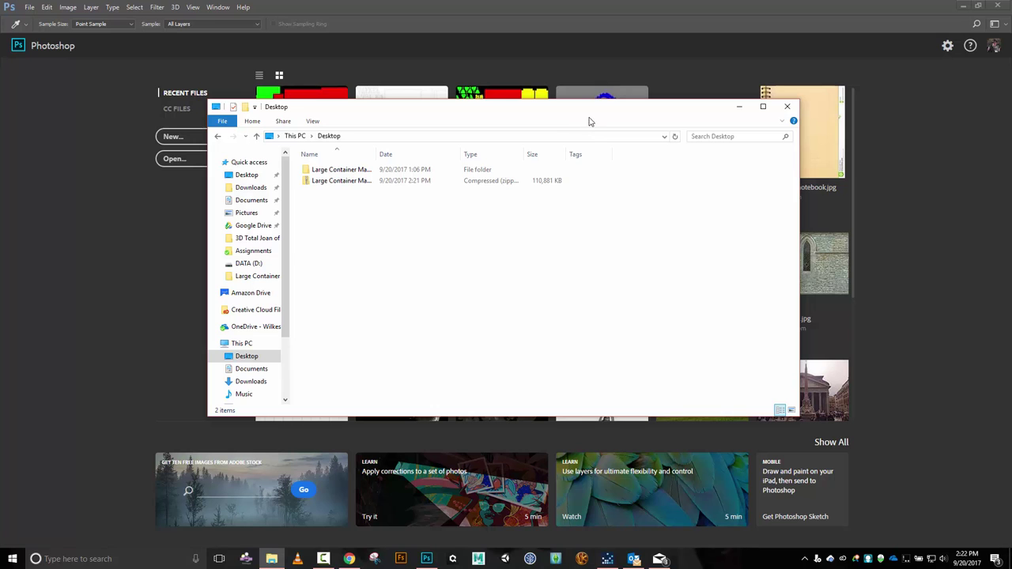
key(alt+Tab)
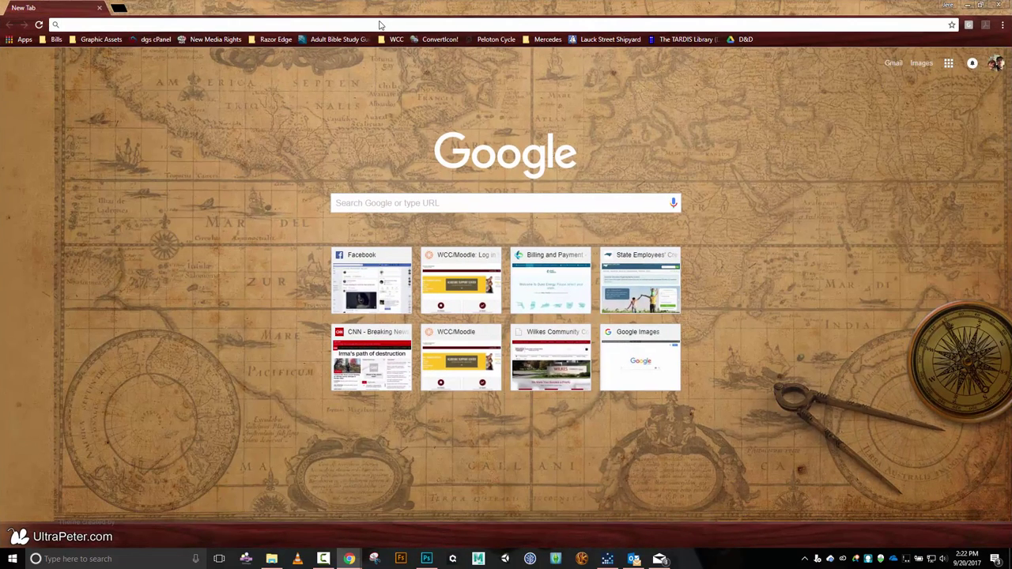
Enter office365.com in Chrome's address bar, then minimise Chrome back to the Desktop folder.
click(379, 25)
text(office)
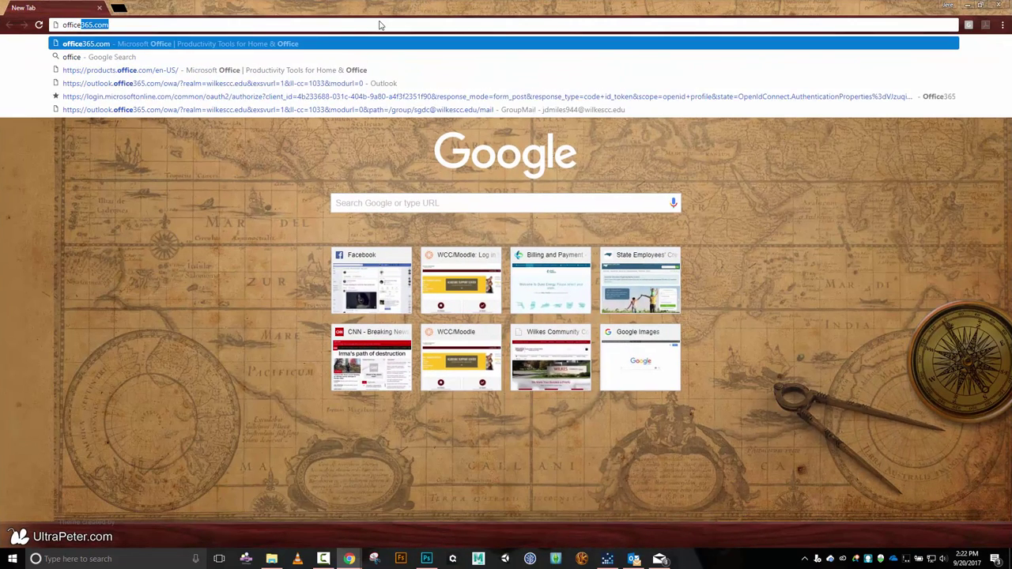
text(365.com)
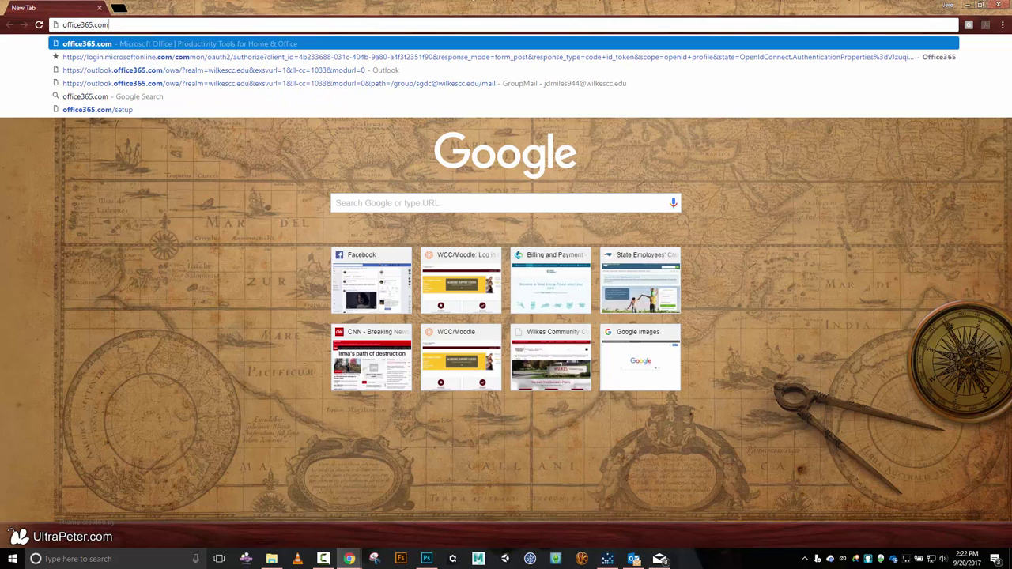
click(999, 6)
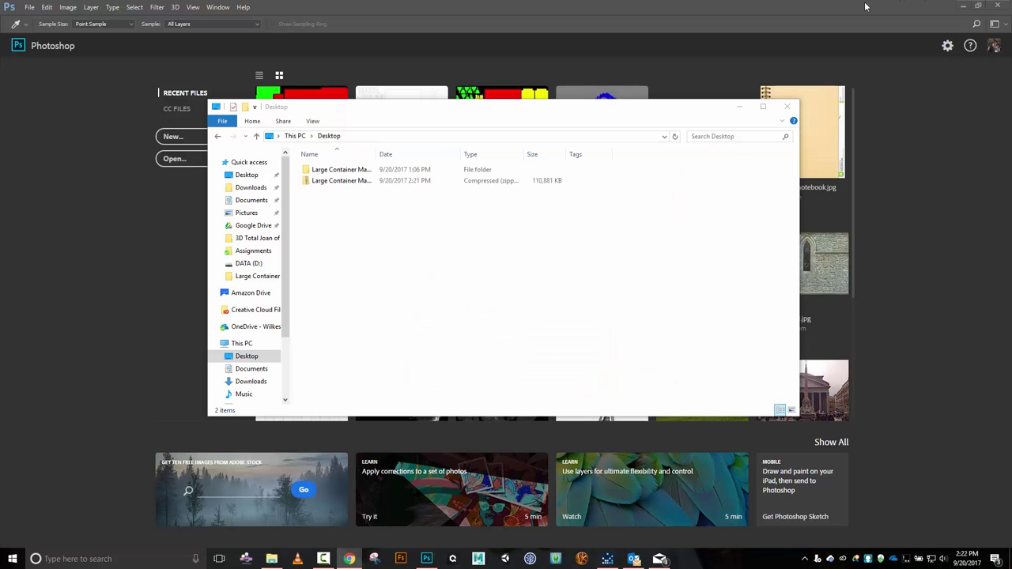